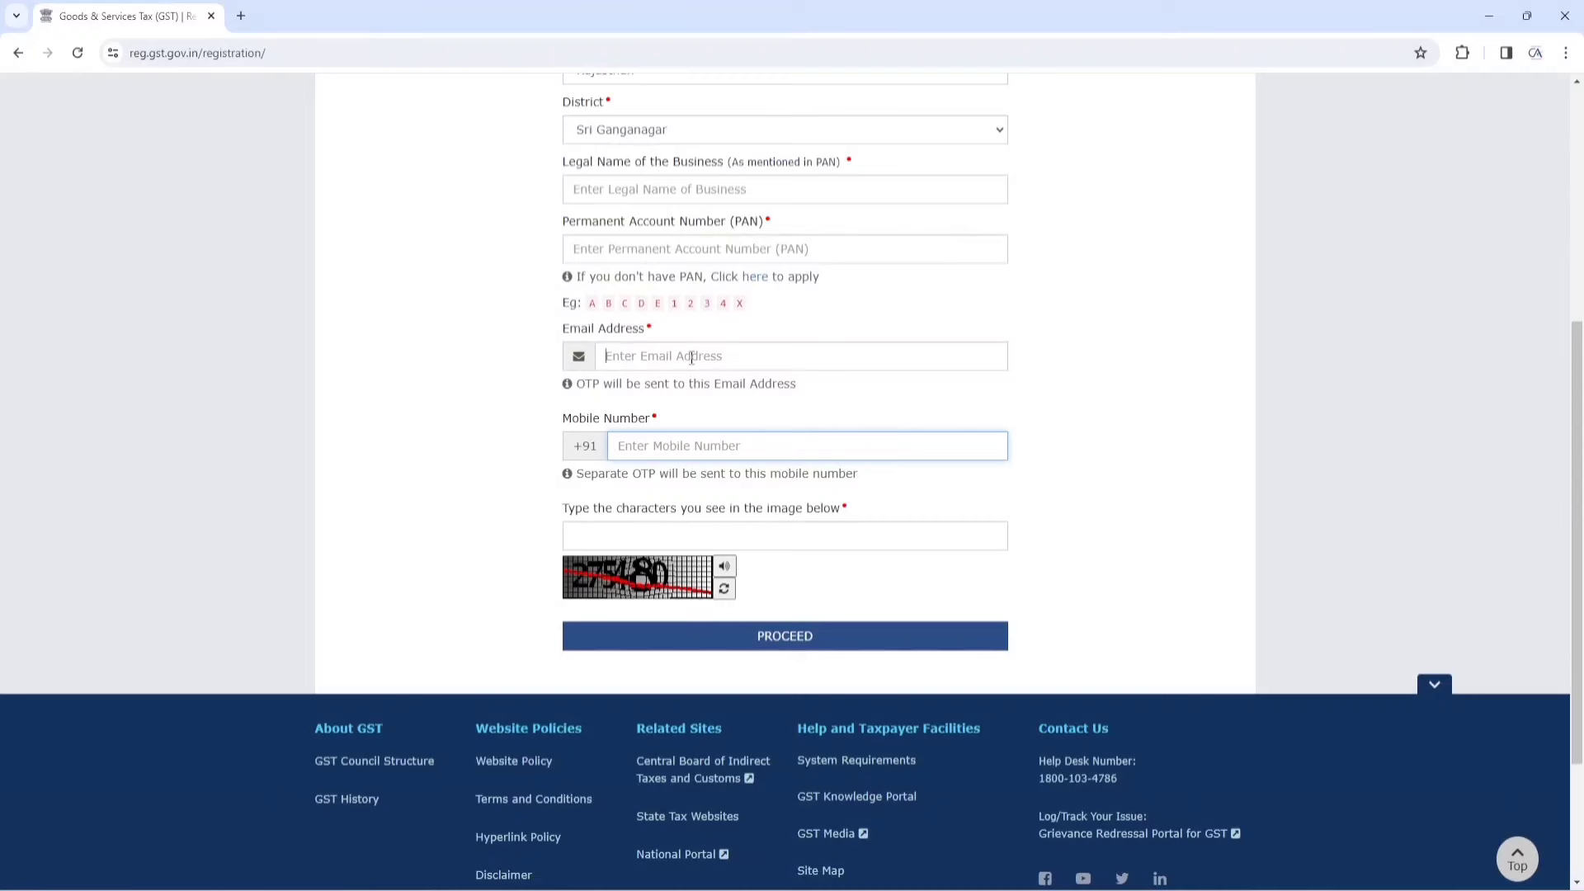
Enter the contact's e-mail and mobile number, solve the captcha, and request the OTPs
{"action": "left_click", "coordinate": [691, 357]}
{"action": "left_click", "coordinate": [657, 436]}
{"action": "left_click", "coordinate": [641, 537]}
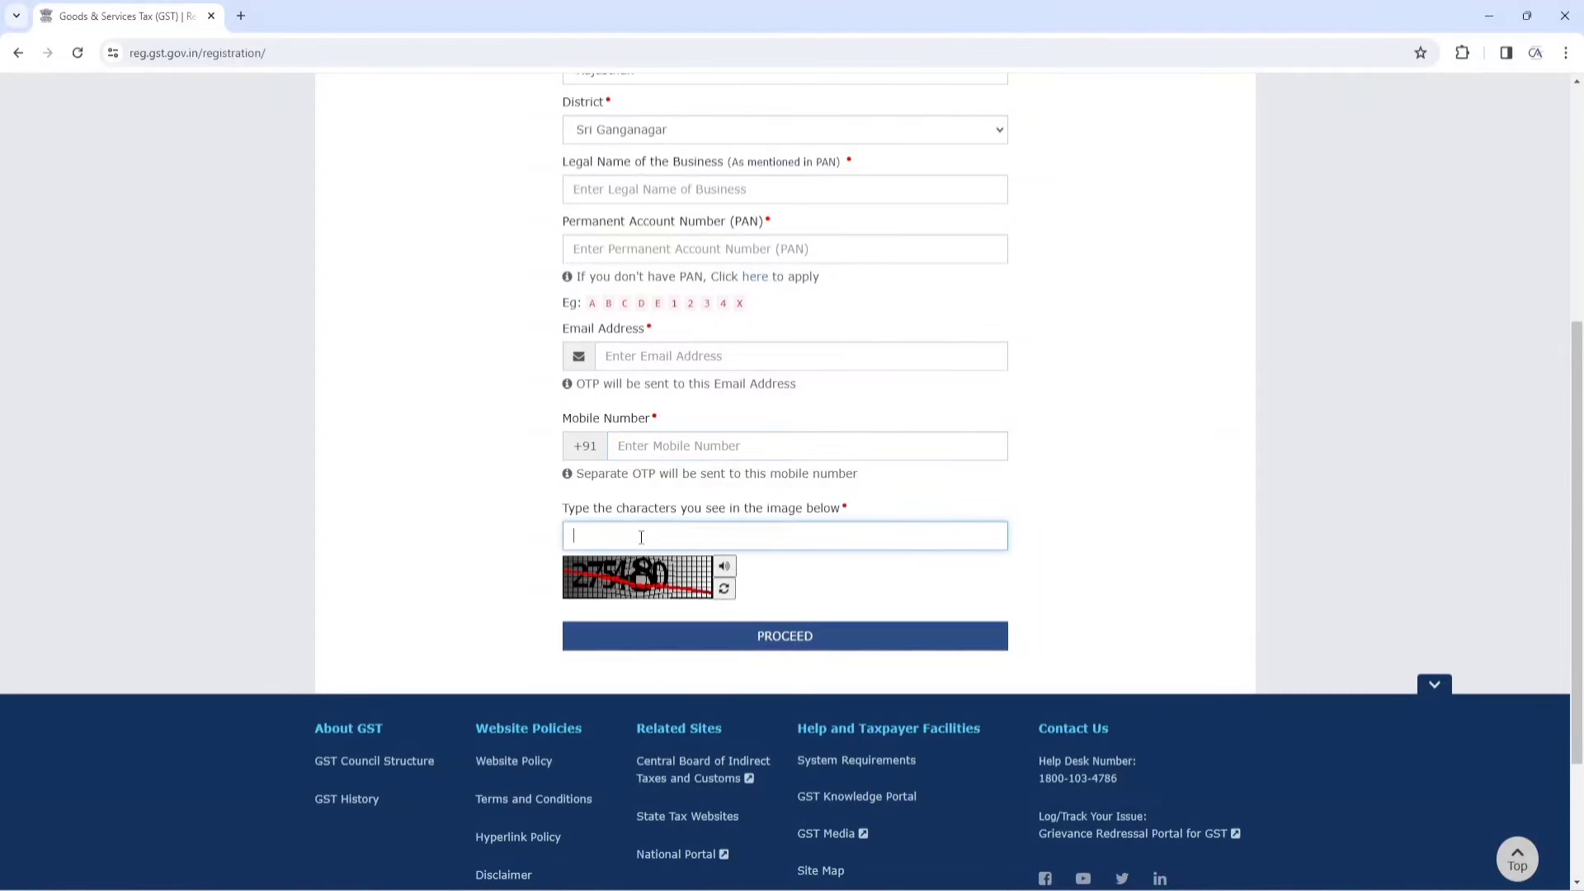
{"action": "type", "text": "275480"}
{"action": "scroll", "coordinate": [742, 528], "scroll_direction": "down", "scroll_amount": 2}
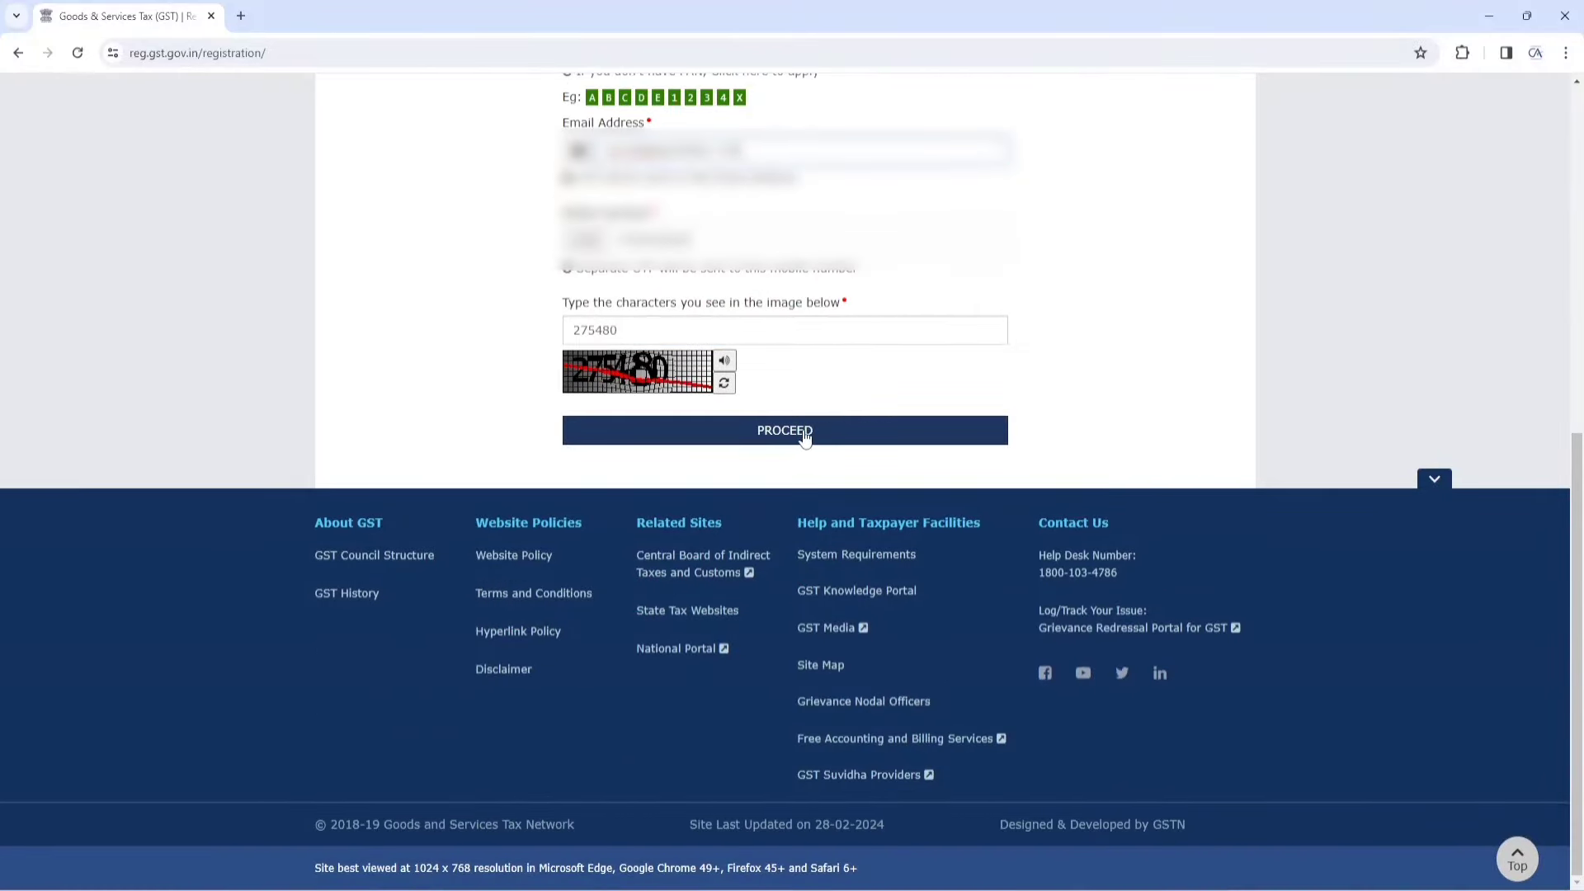
{"action": "left_click", "coordinate": [800, 433]}
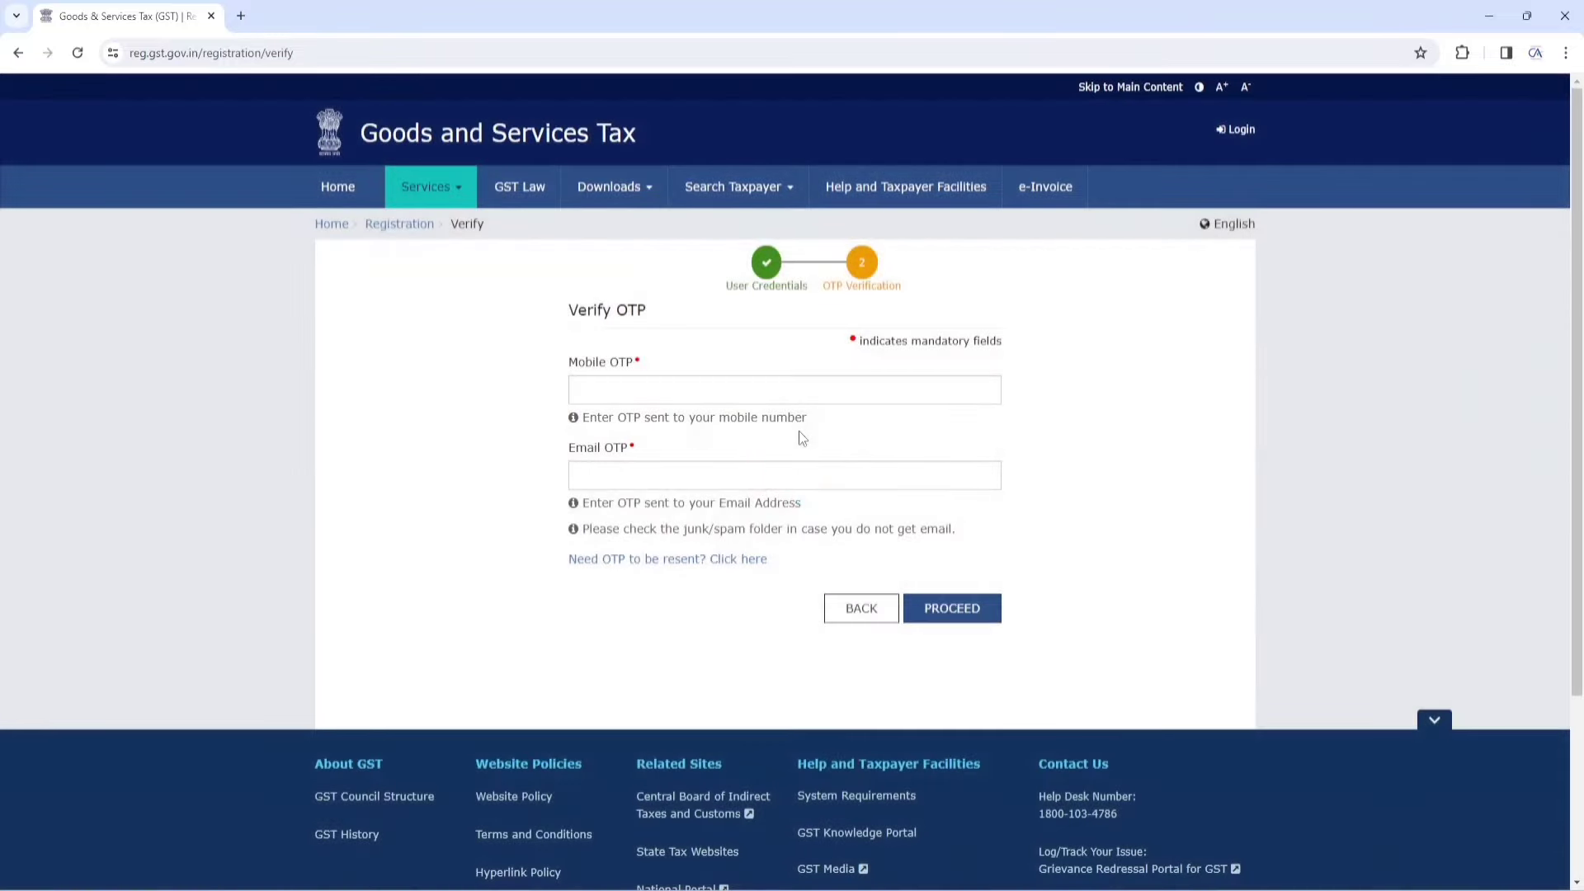
Enter the mobile and e-mail OTPs and submit Part A
{"action": "left_click", "coordinate": [635, 389]}
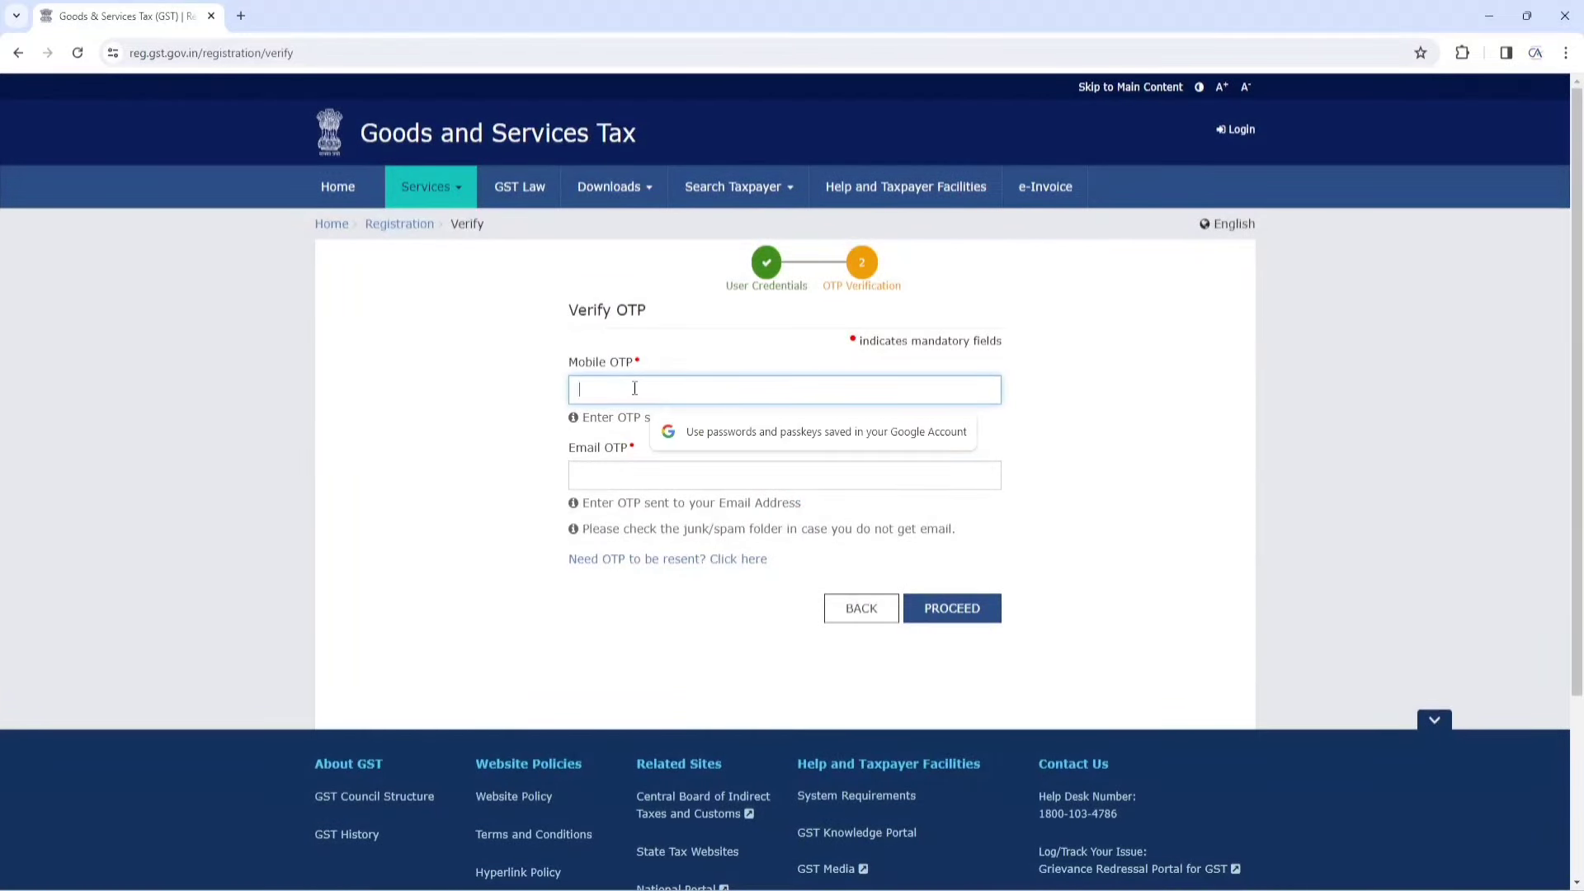
{"action": "left_click", "coordinate": [632, 477]}
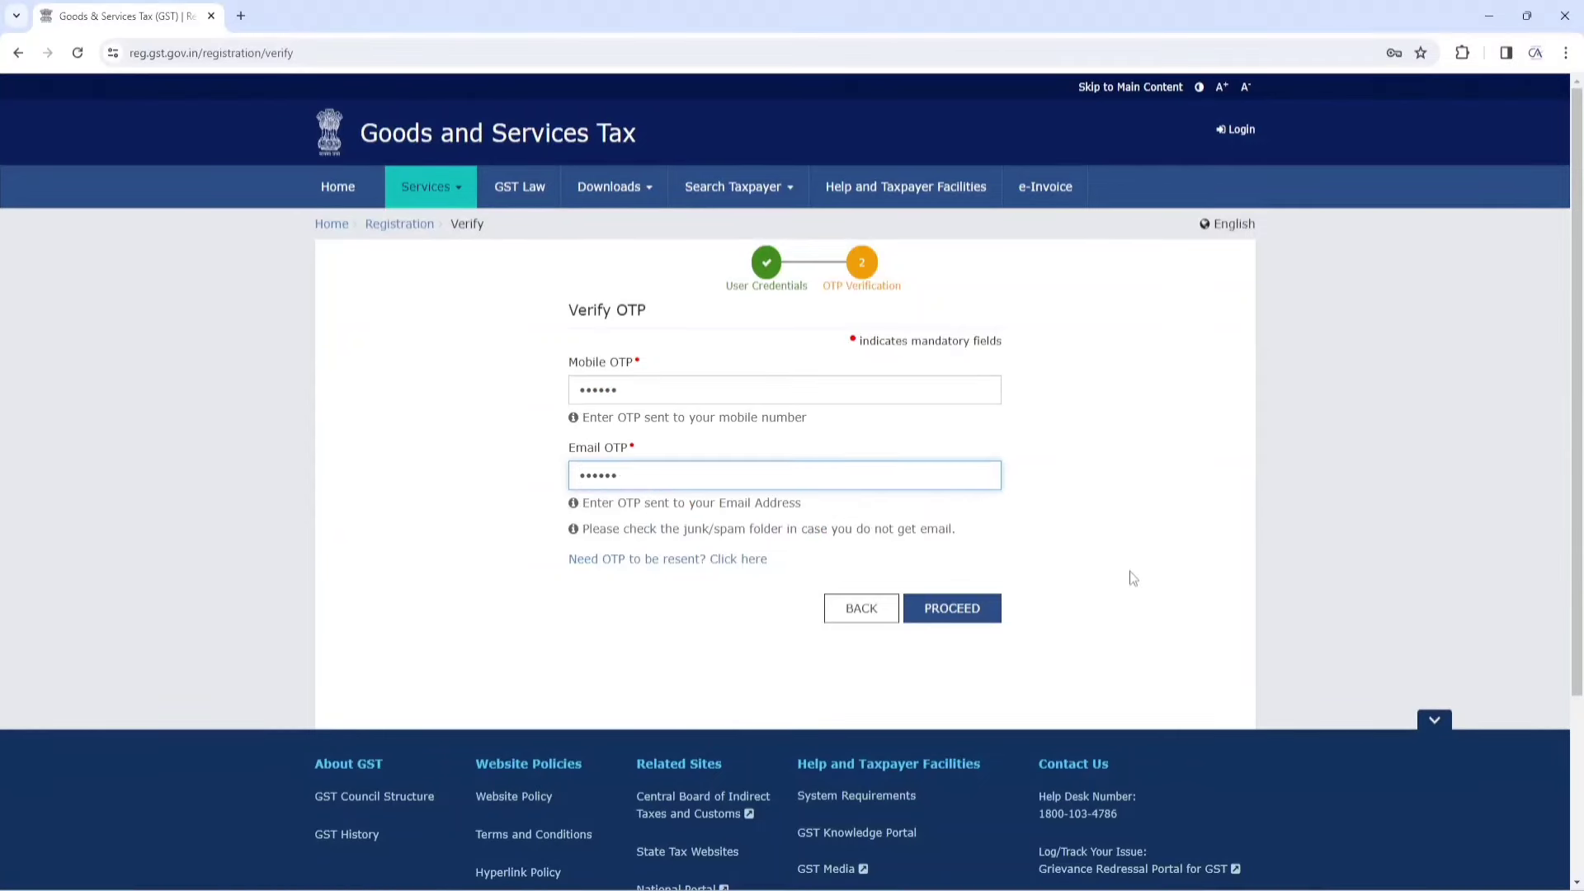
{"action": "left_click", "coordinate": [959, 612]}
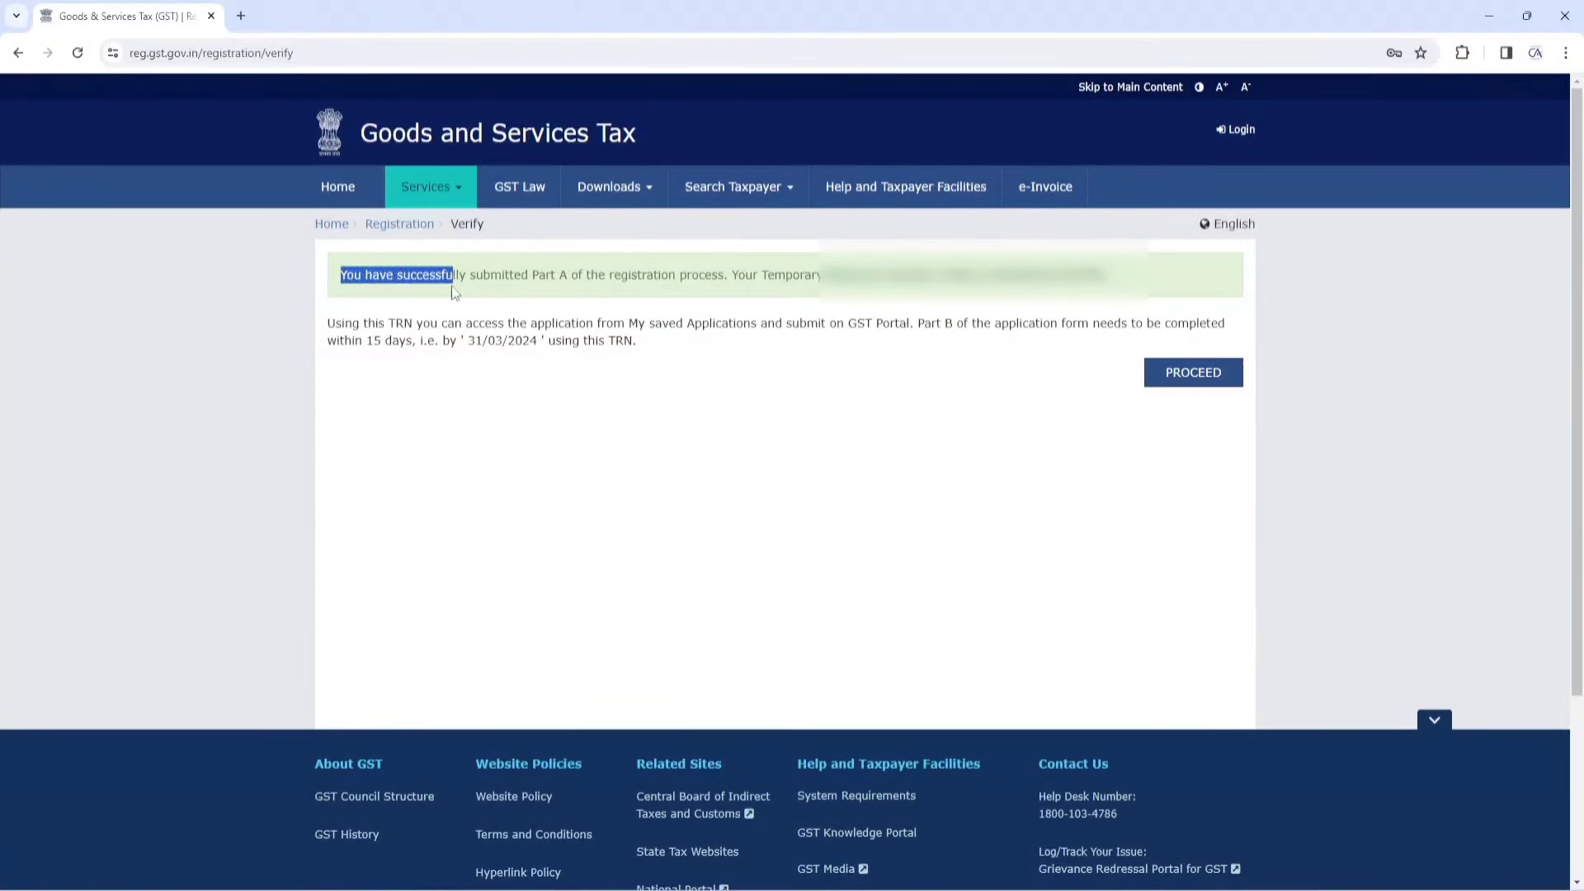
Copy the Temporary Reference Number from the Part A success message and continue
{"action": "left_click_drag", "start_coordinate": [568, 284], "coordinate": [729, 276]}
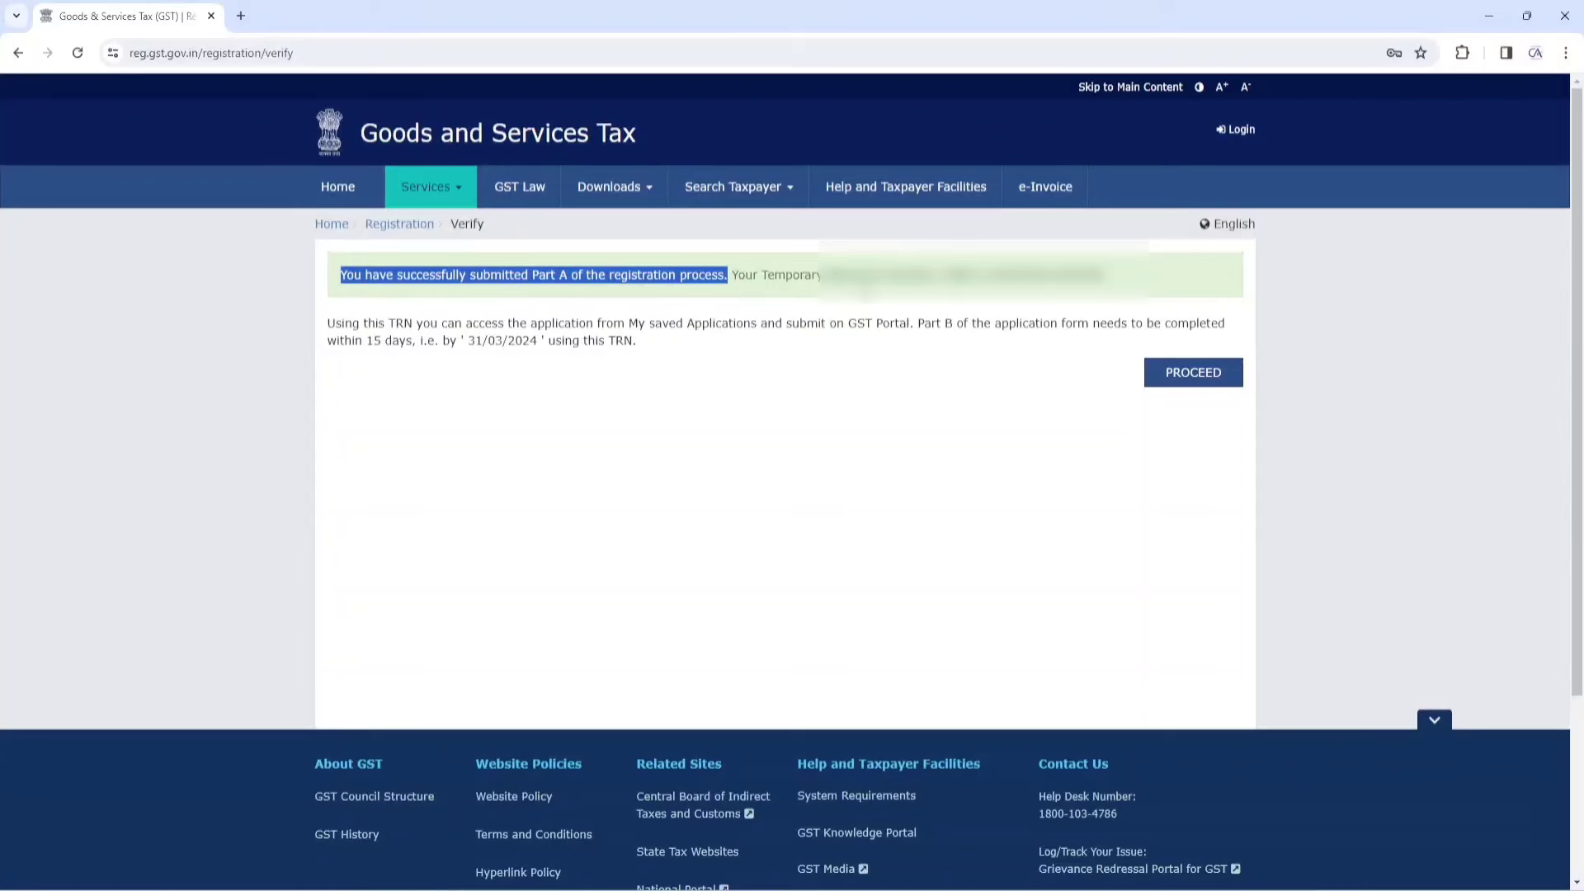
{"action": "double_click", "coordinate": [1046, 275]}
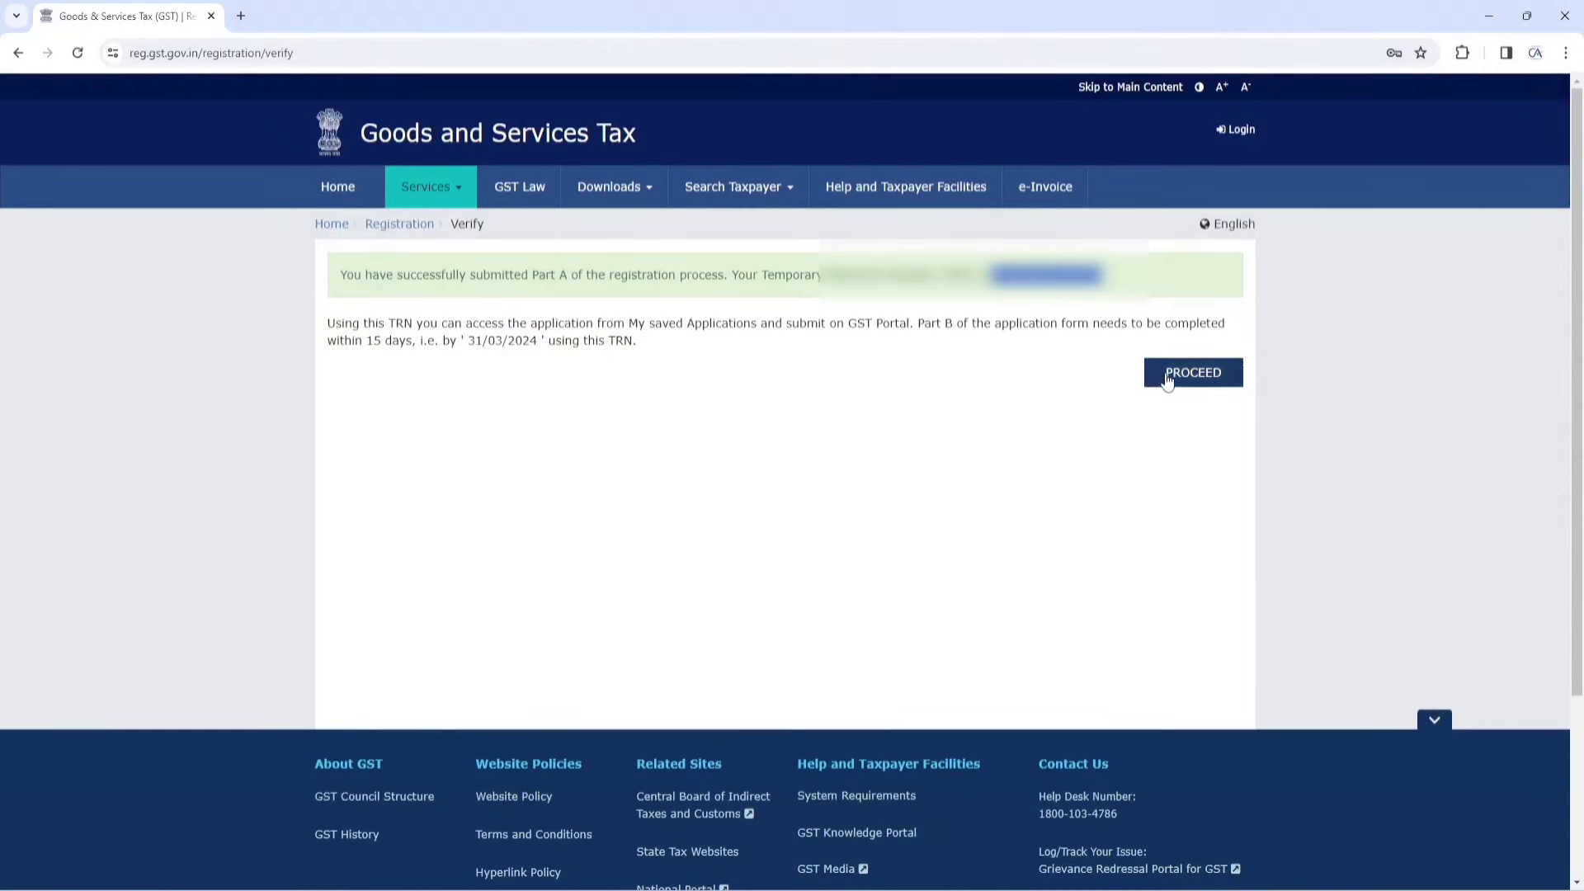
{"action": "left_click", "coordinate": [1189, 383]}
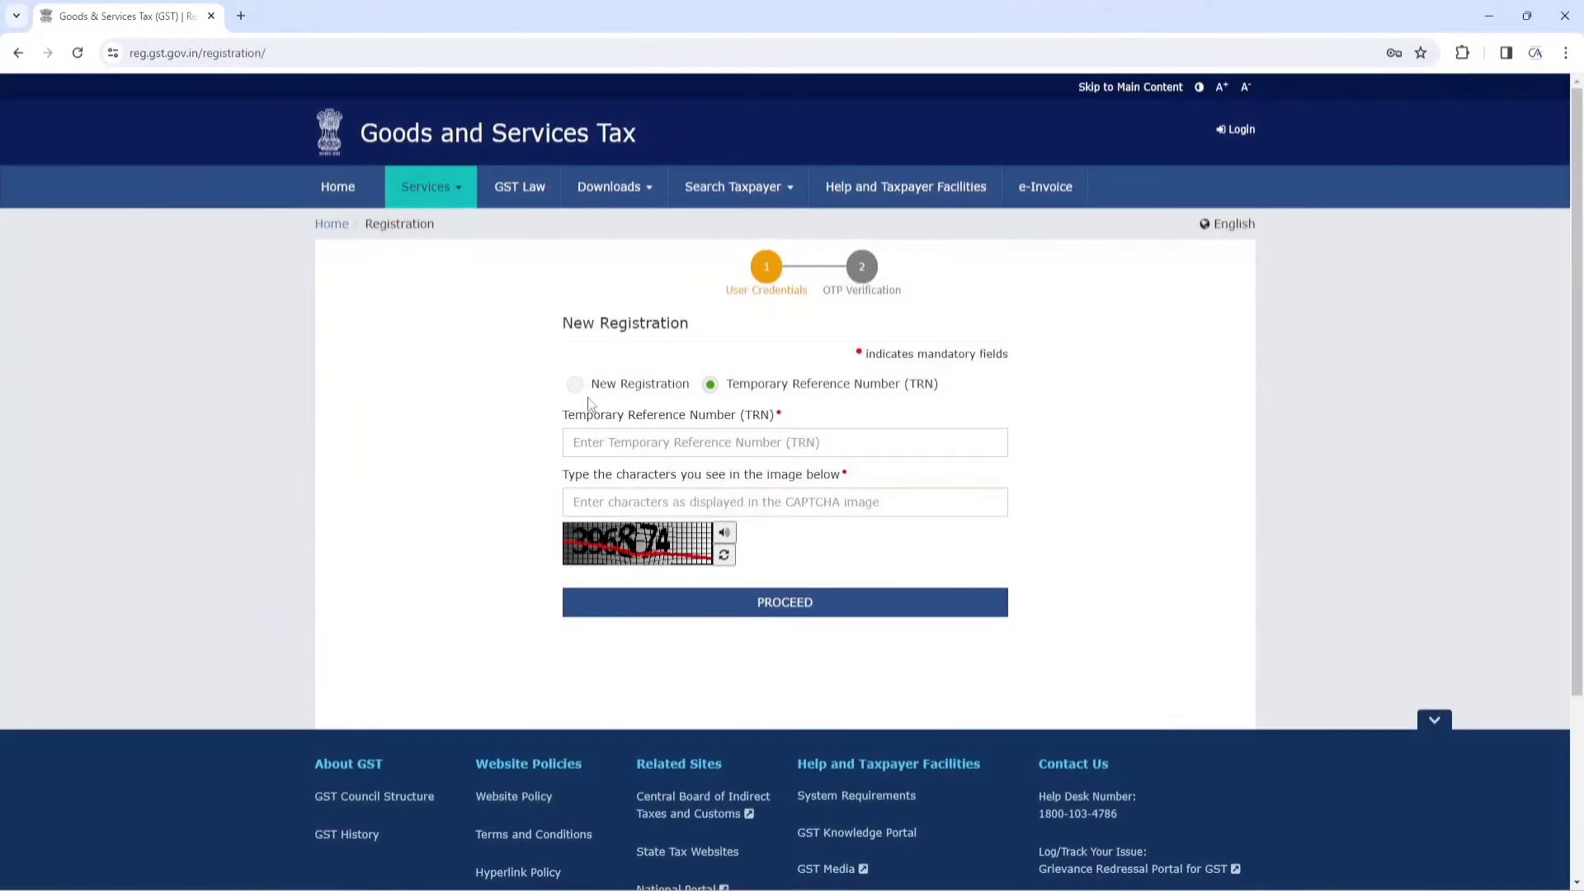
Log back in under new registration with the pasted TRN and the captcha
{"action": "left_click", "coordinate": [575, 391]}
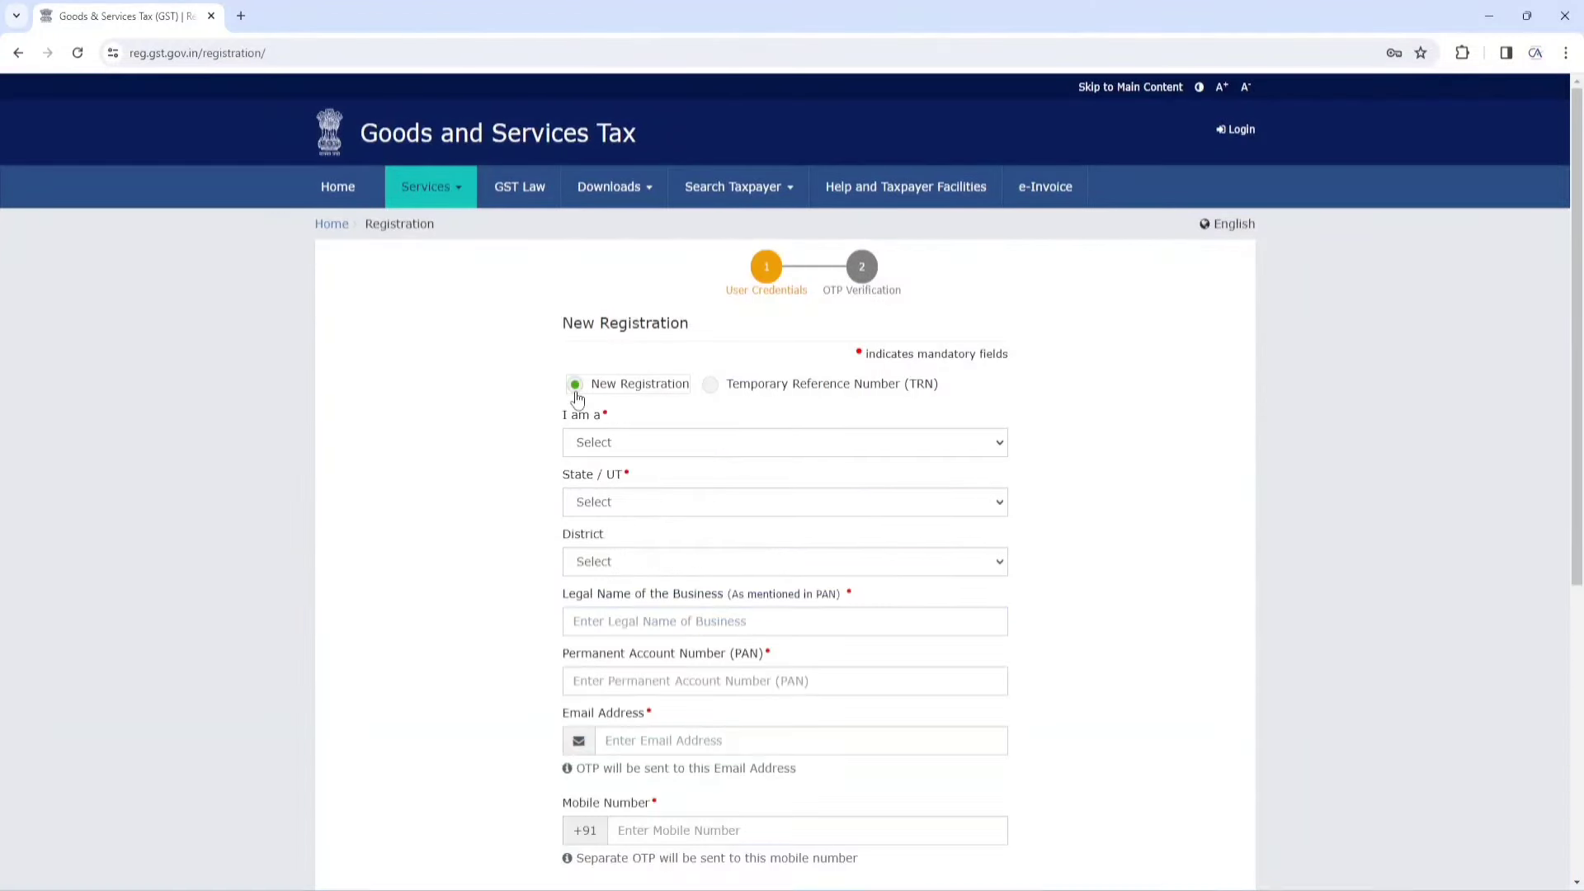
{"action": "left_click", "coordinate": [712, 389]}
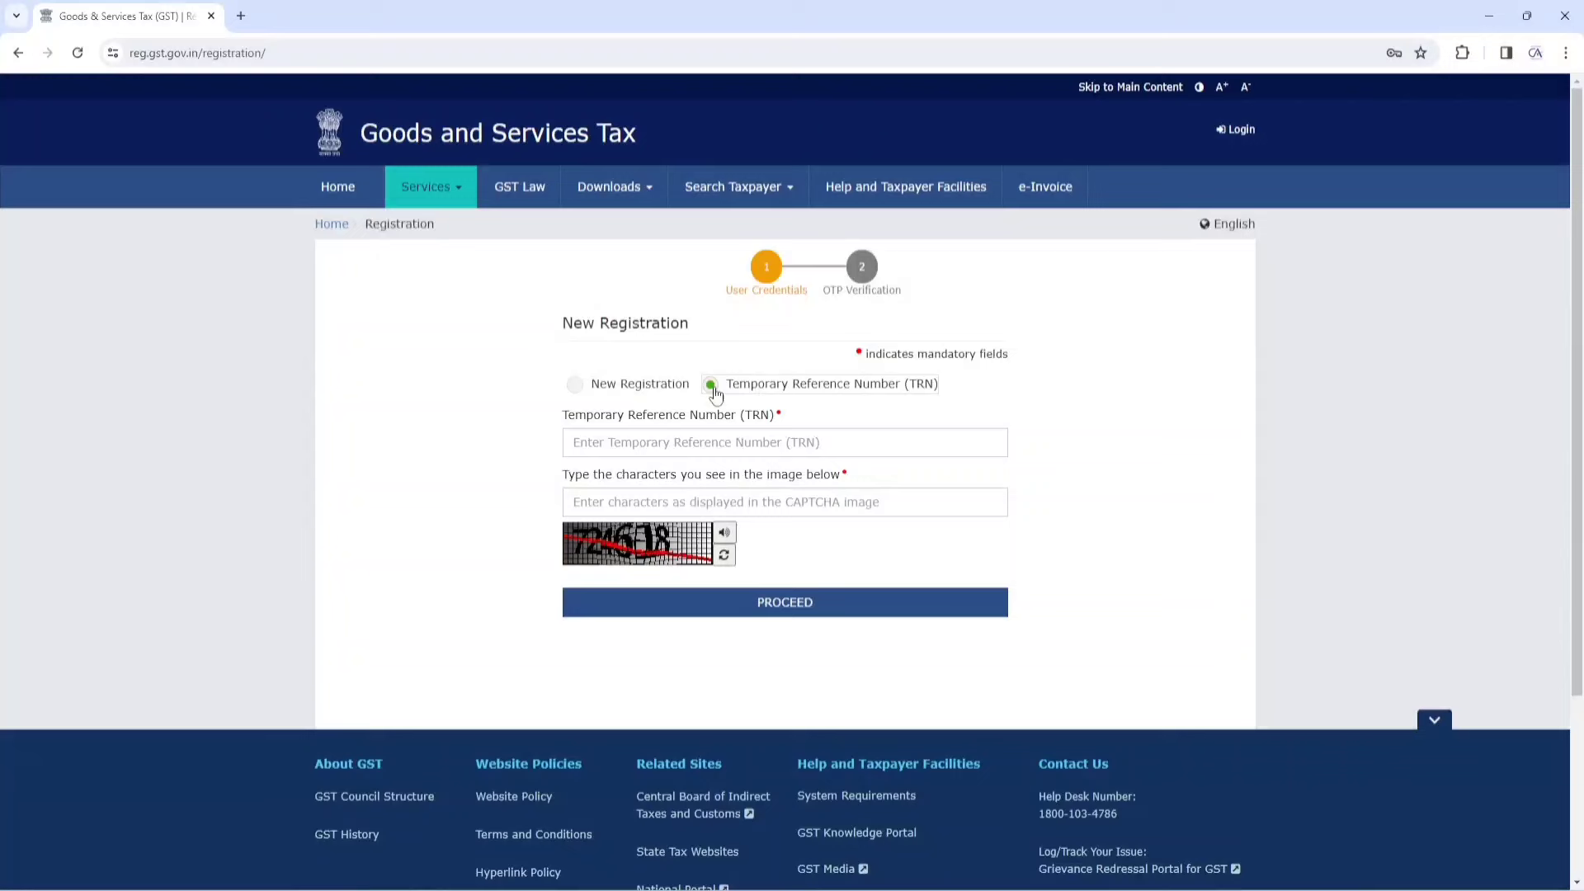
{"action": "left_click", "coordinate": [746, 445]}
{"action": "key", "text": "ctrl+v"}
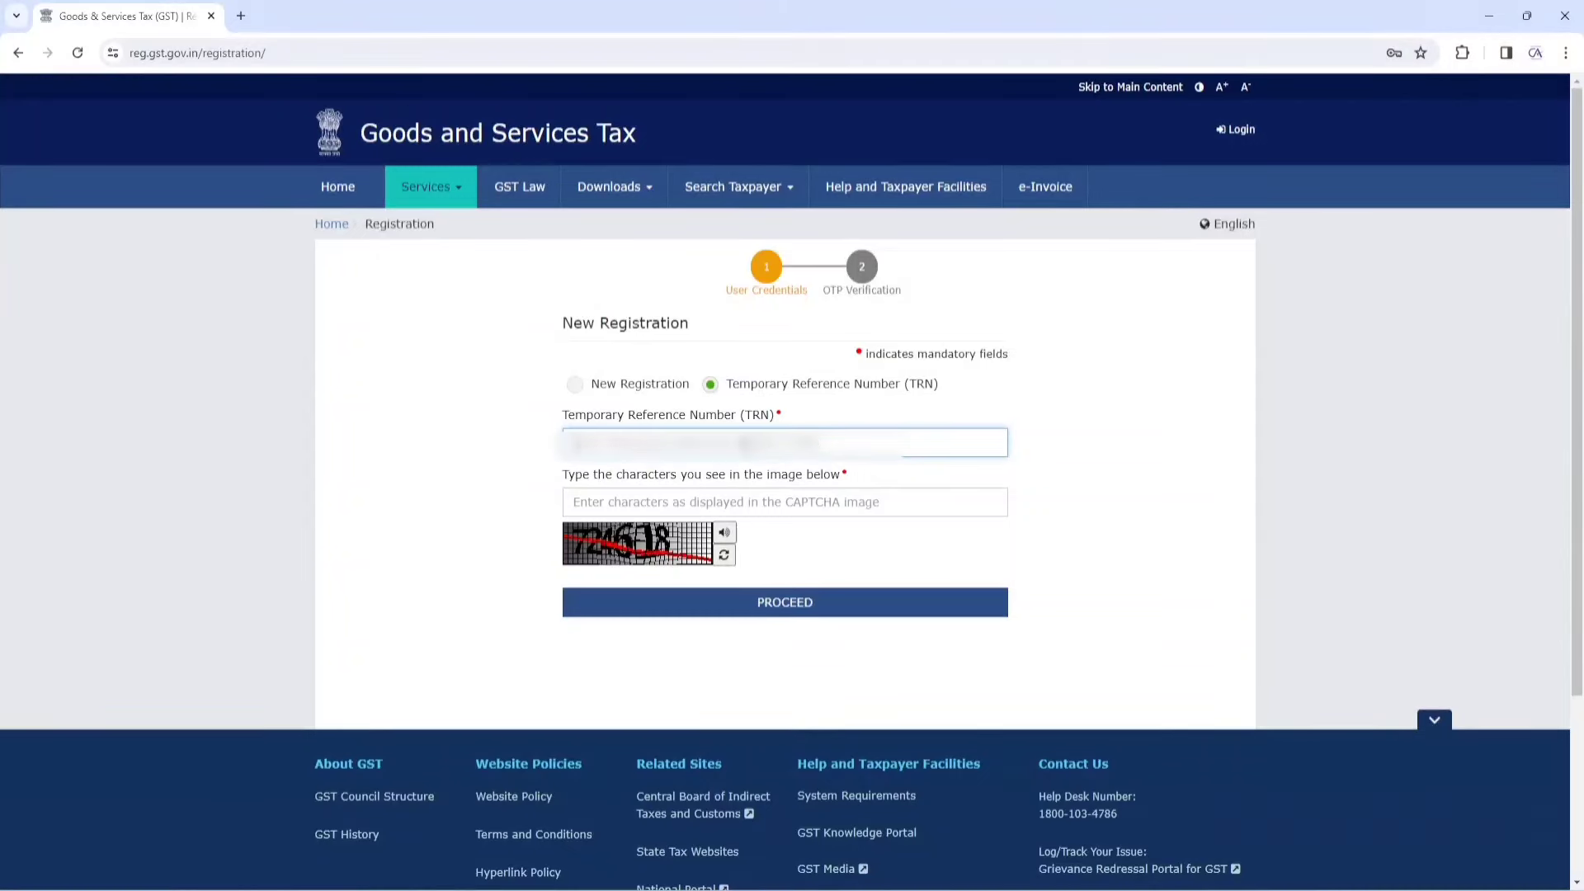
{"action": "left_click", "coordinate": [714, 506]}
{"action": "type", "text": "724618"}
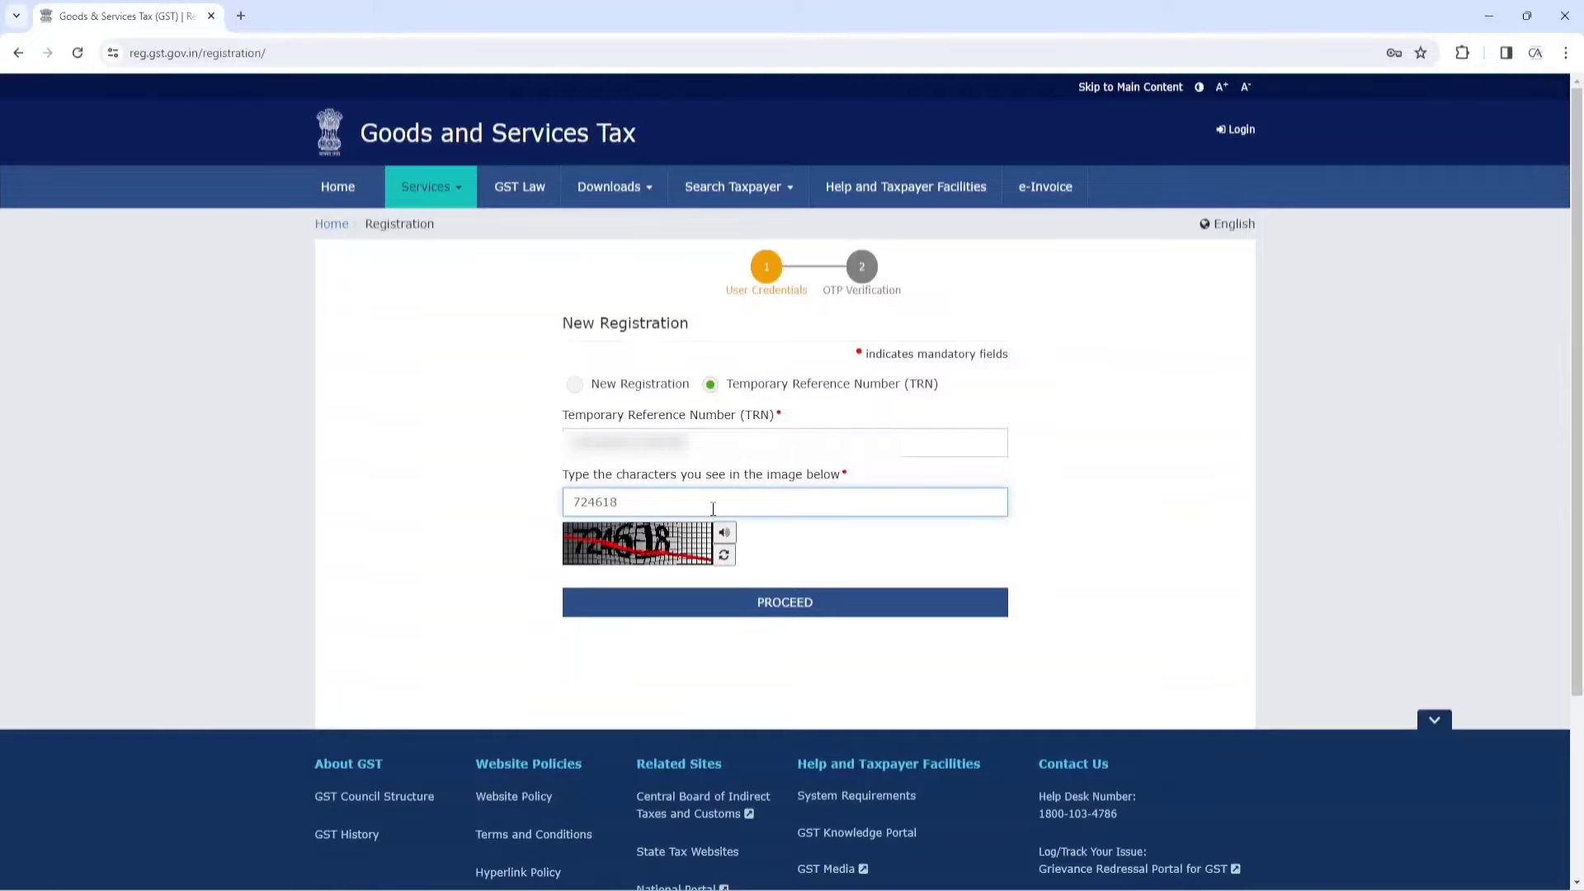
{"action": "left_click", "coordinate": [795, 602]}
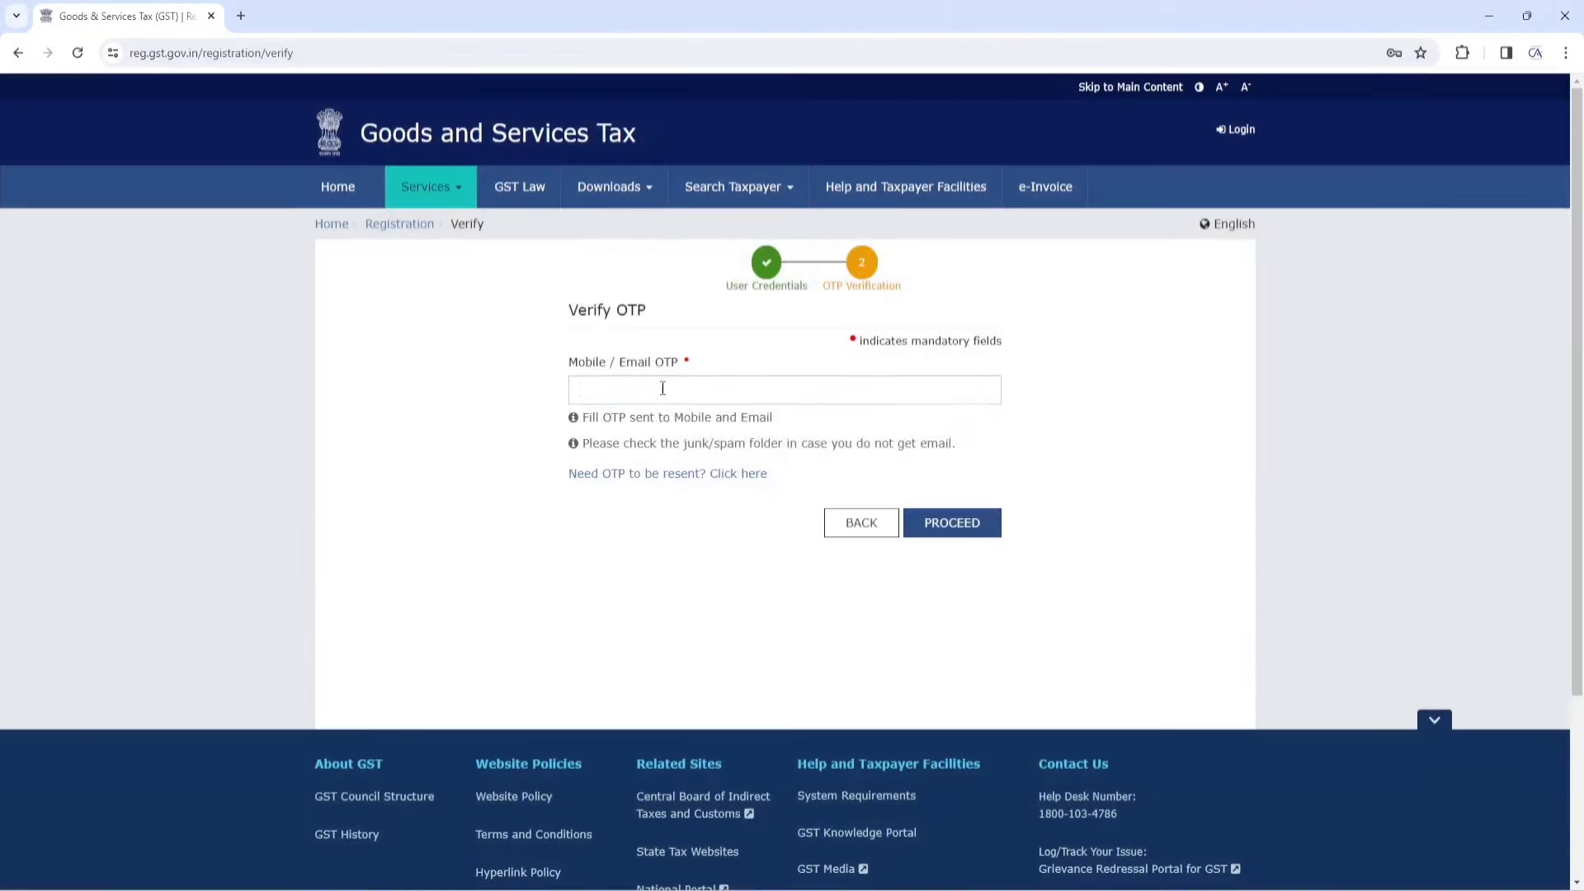
Verify the received OTP and decline the browser's save-password prompt
{"action": "left_click", "coordinate": [663, 388]}
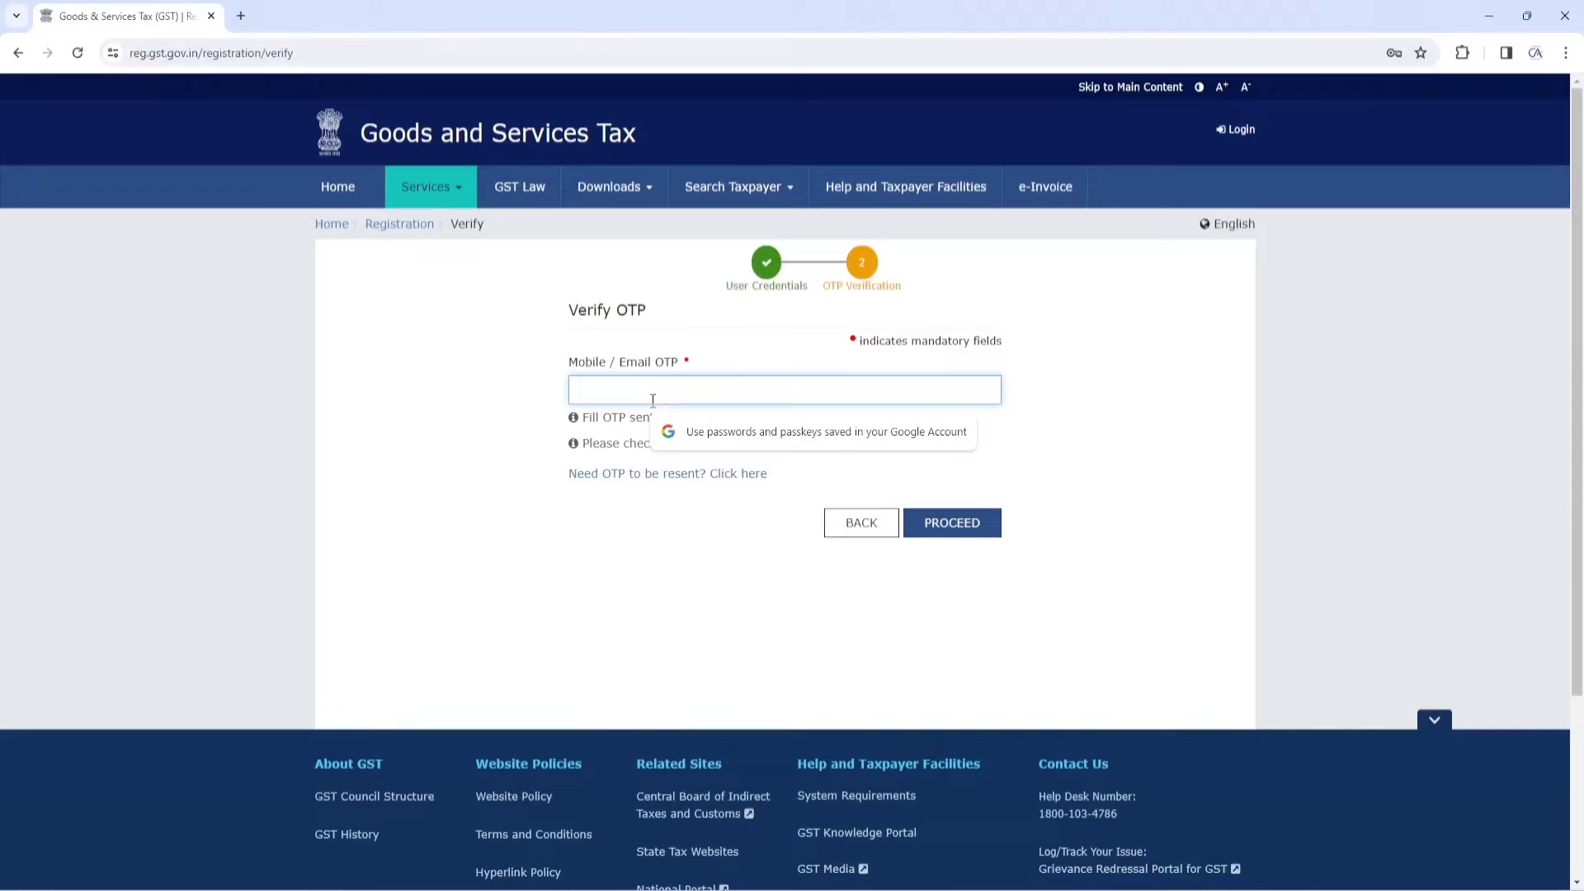
{"action": "type", "text": "••••••"}
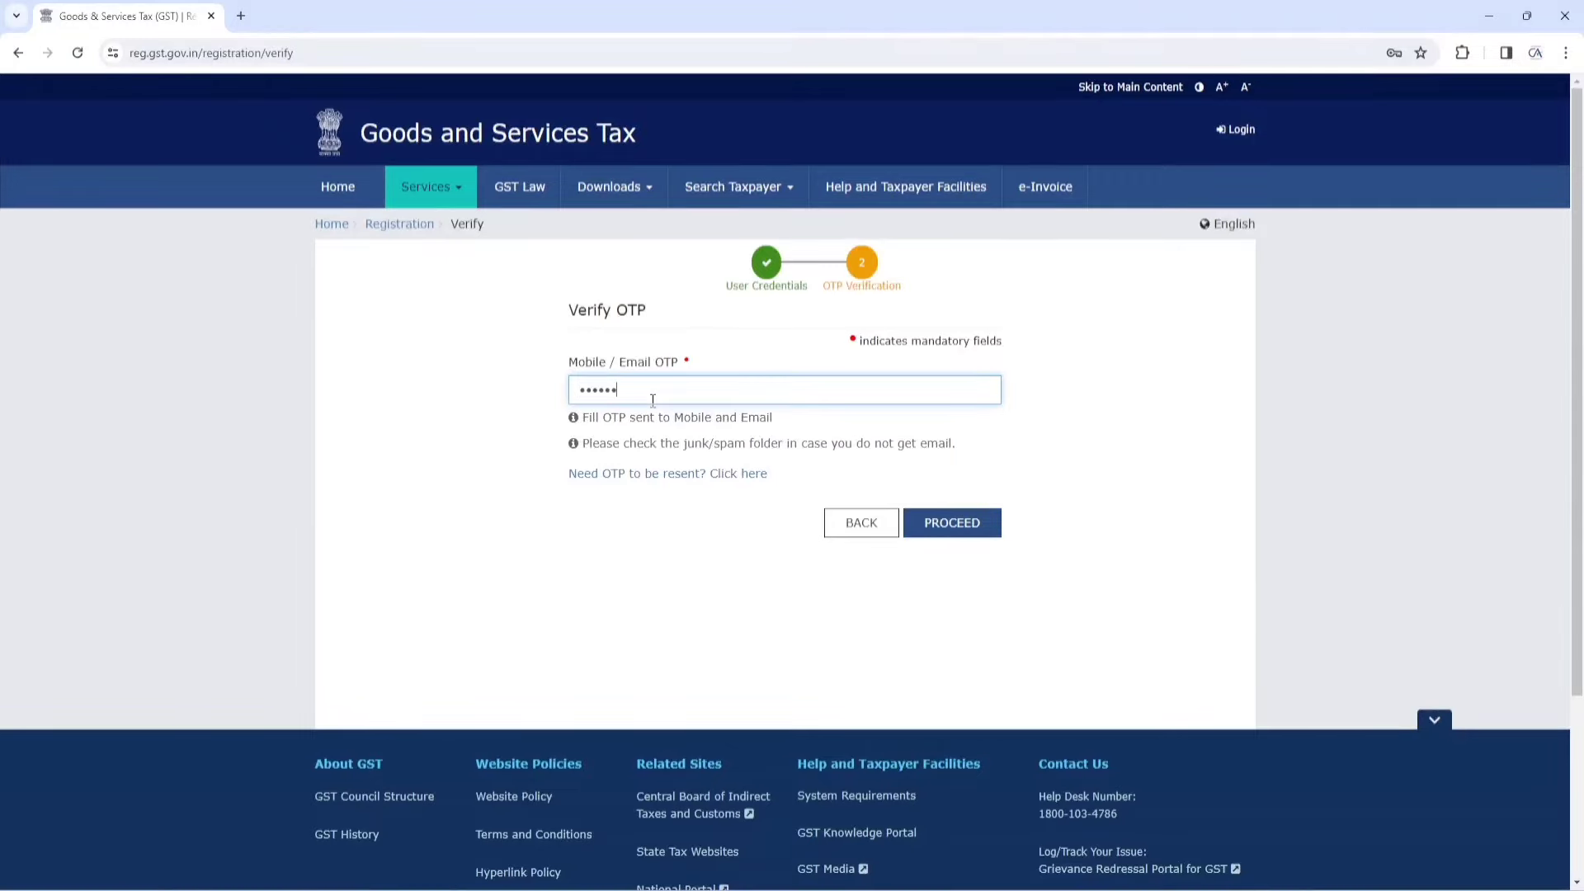
{"action": "left_click", "coordinate": [952, 528]}
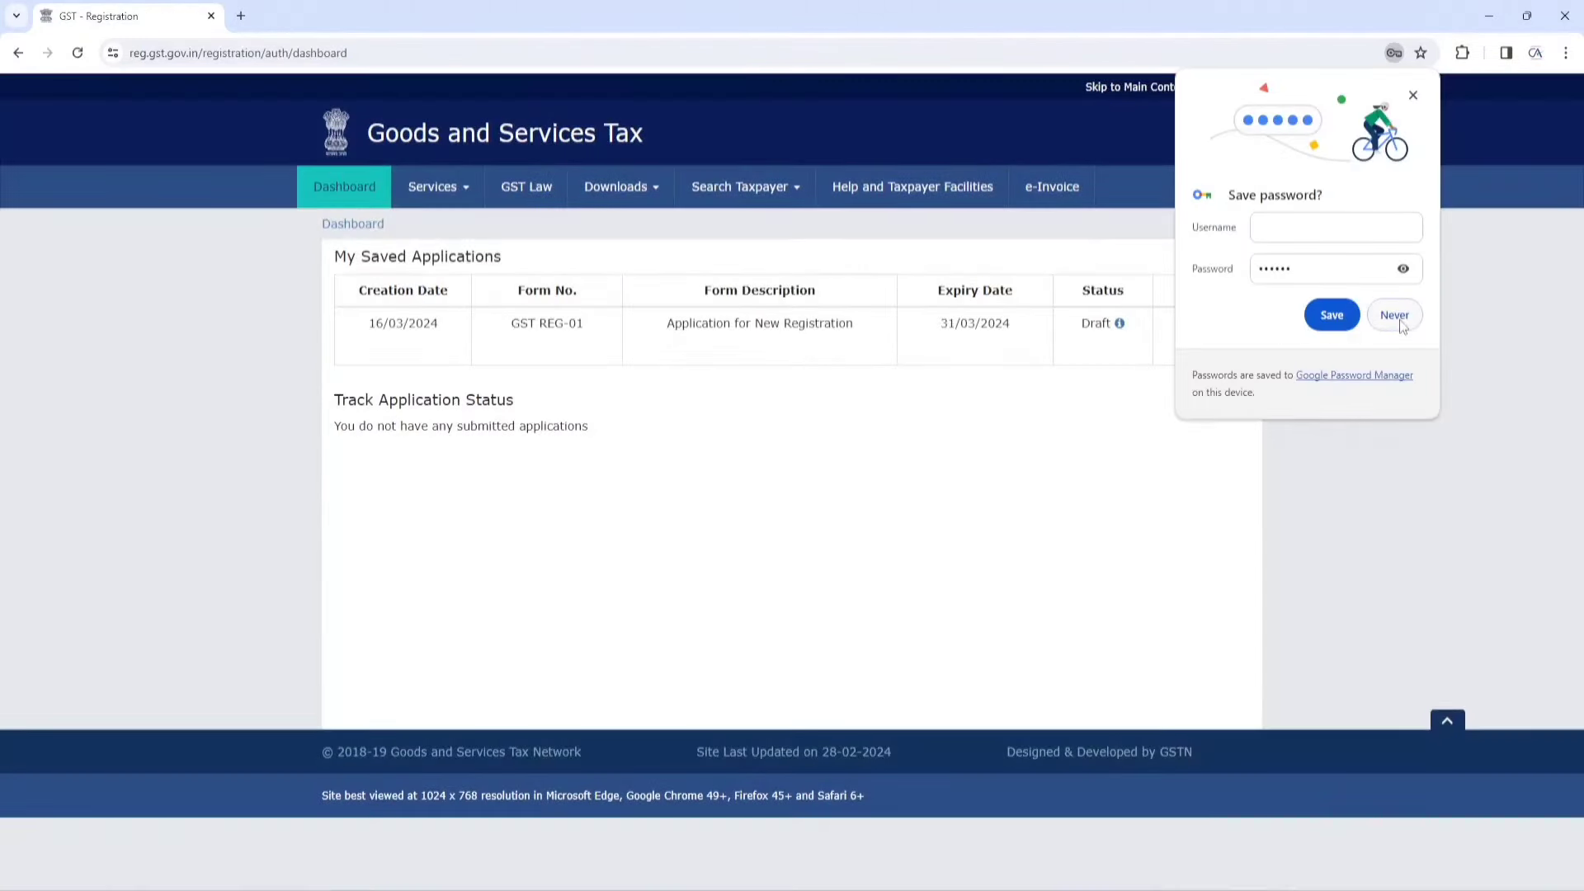
{"action": "left_click", "coordinate": [1398, 318]}
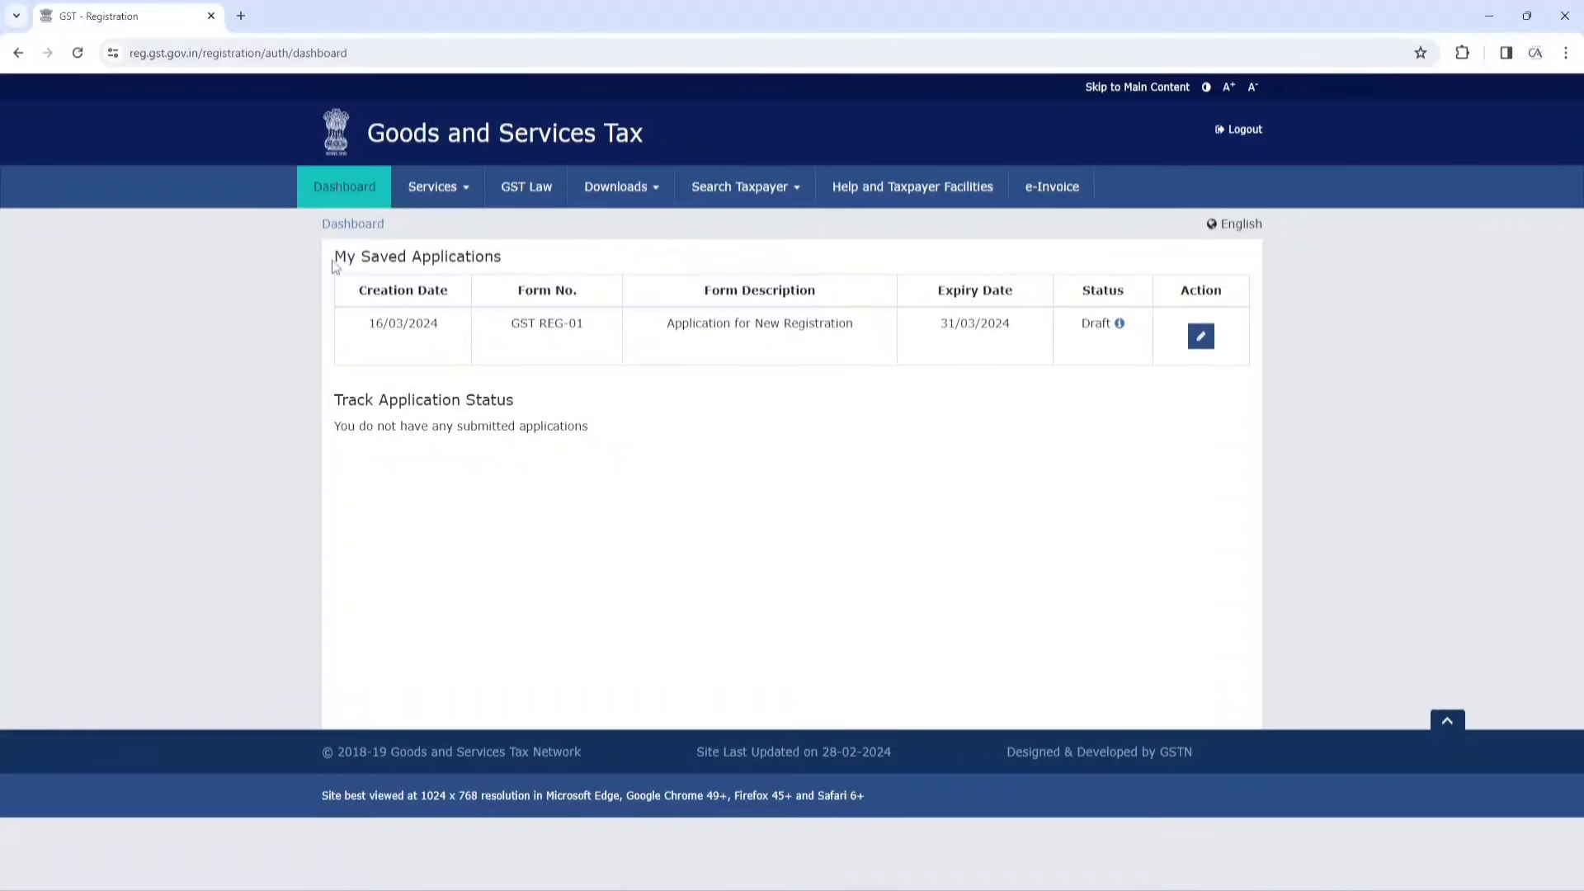
Open the draft created 16/03/2024 from My Saved Applications for editing
{"action": "left_click_drag", "start_coordinate": [334, 258], "coordinate": [497, 275]}
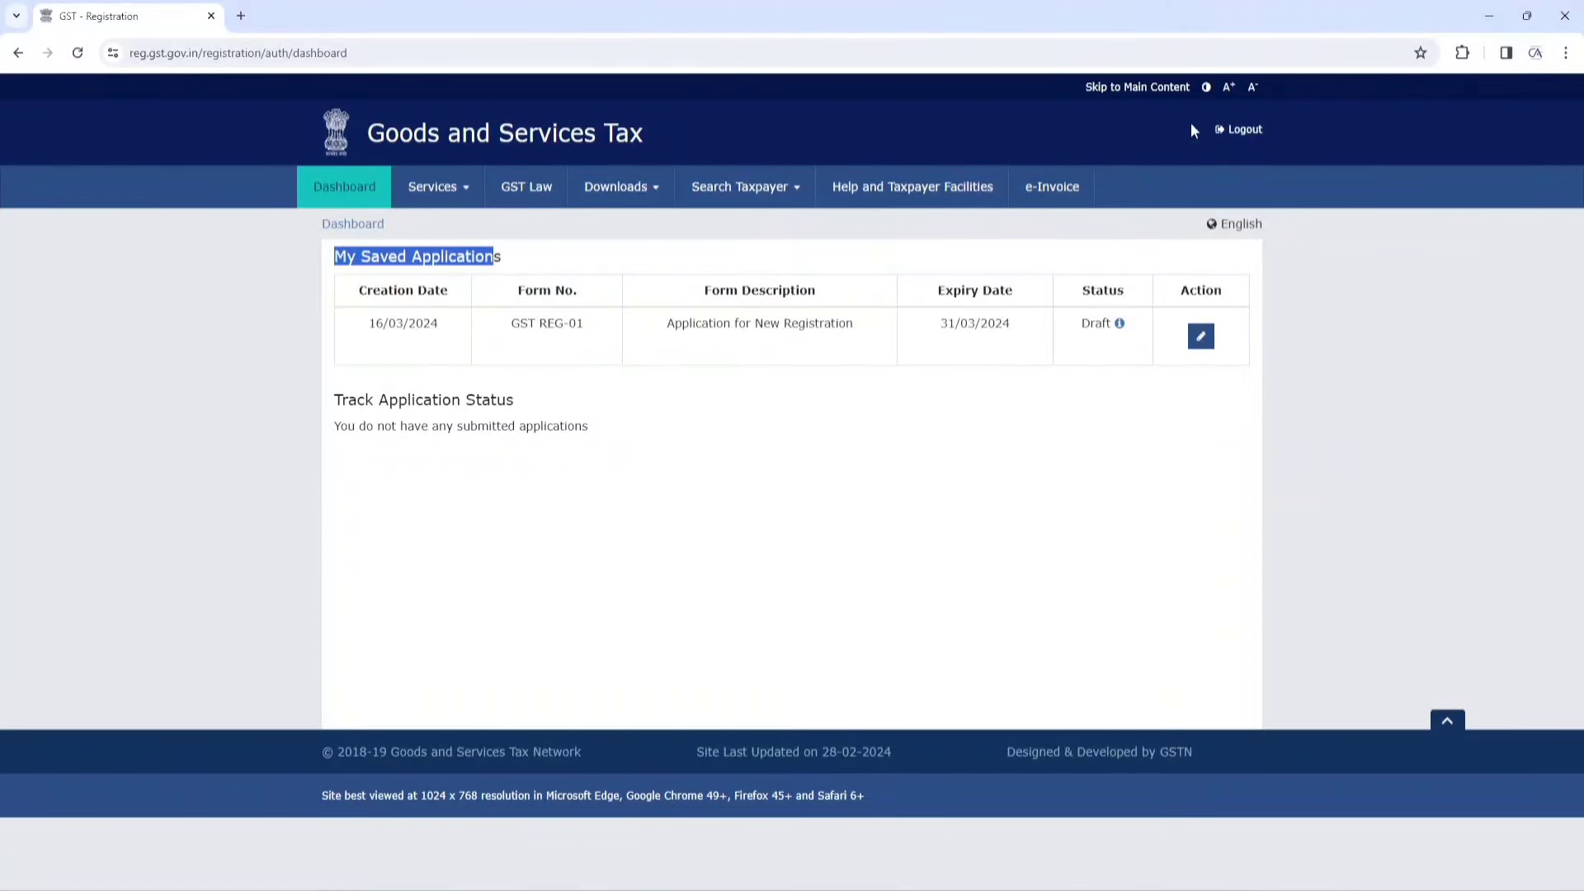
{"action": "left_click_drag", "start_coordinate": [368, 323], "coordinate": [592, 334]}
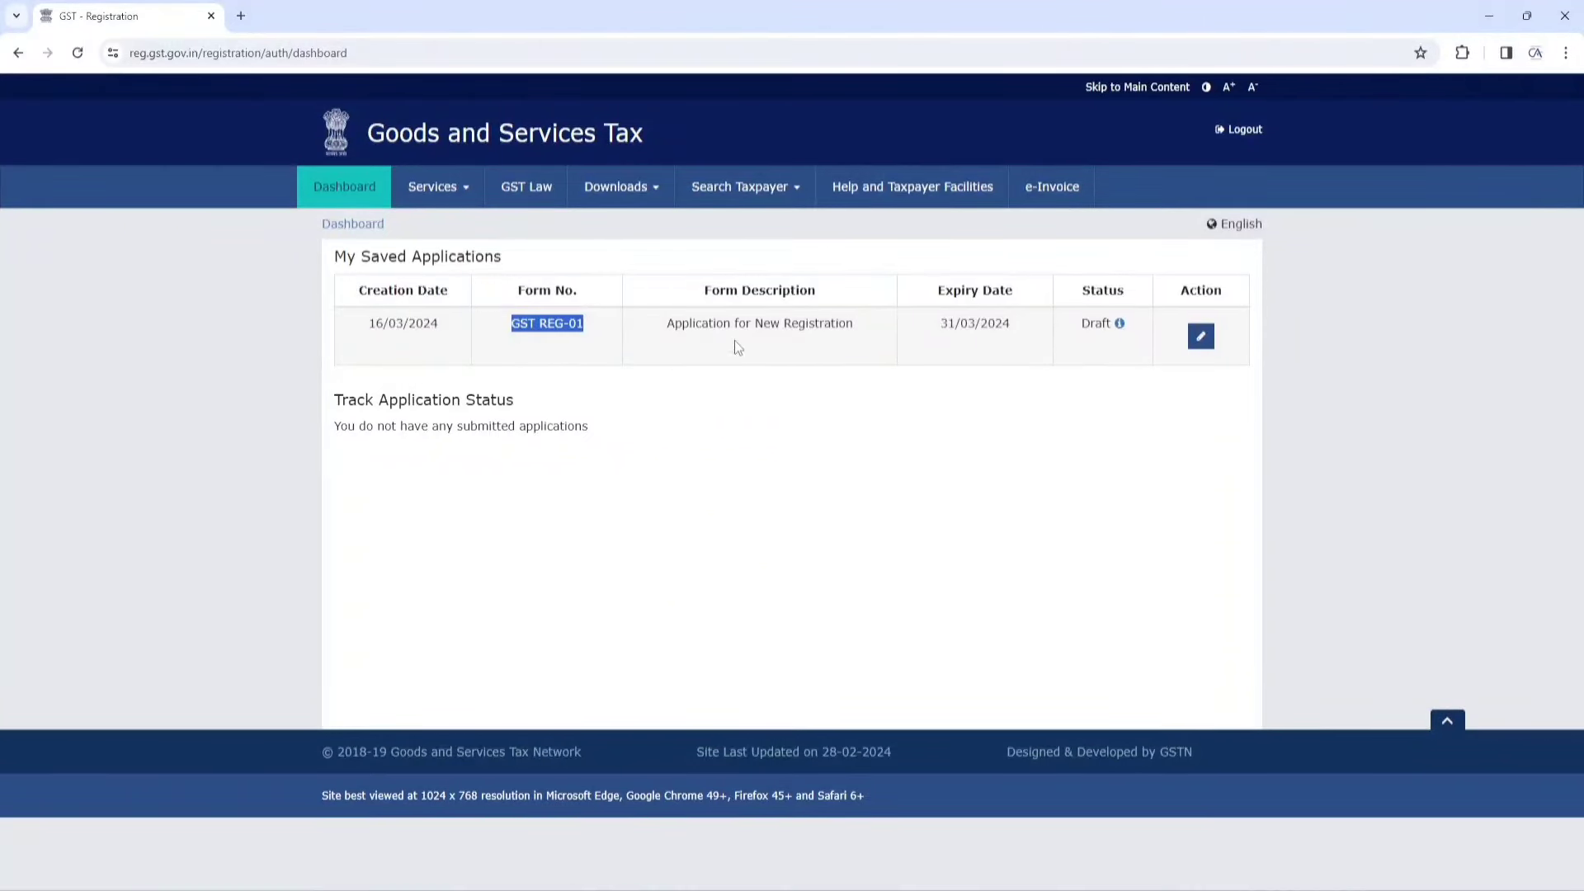
{"action": "left_click", "coordinate": [1201, 341]}
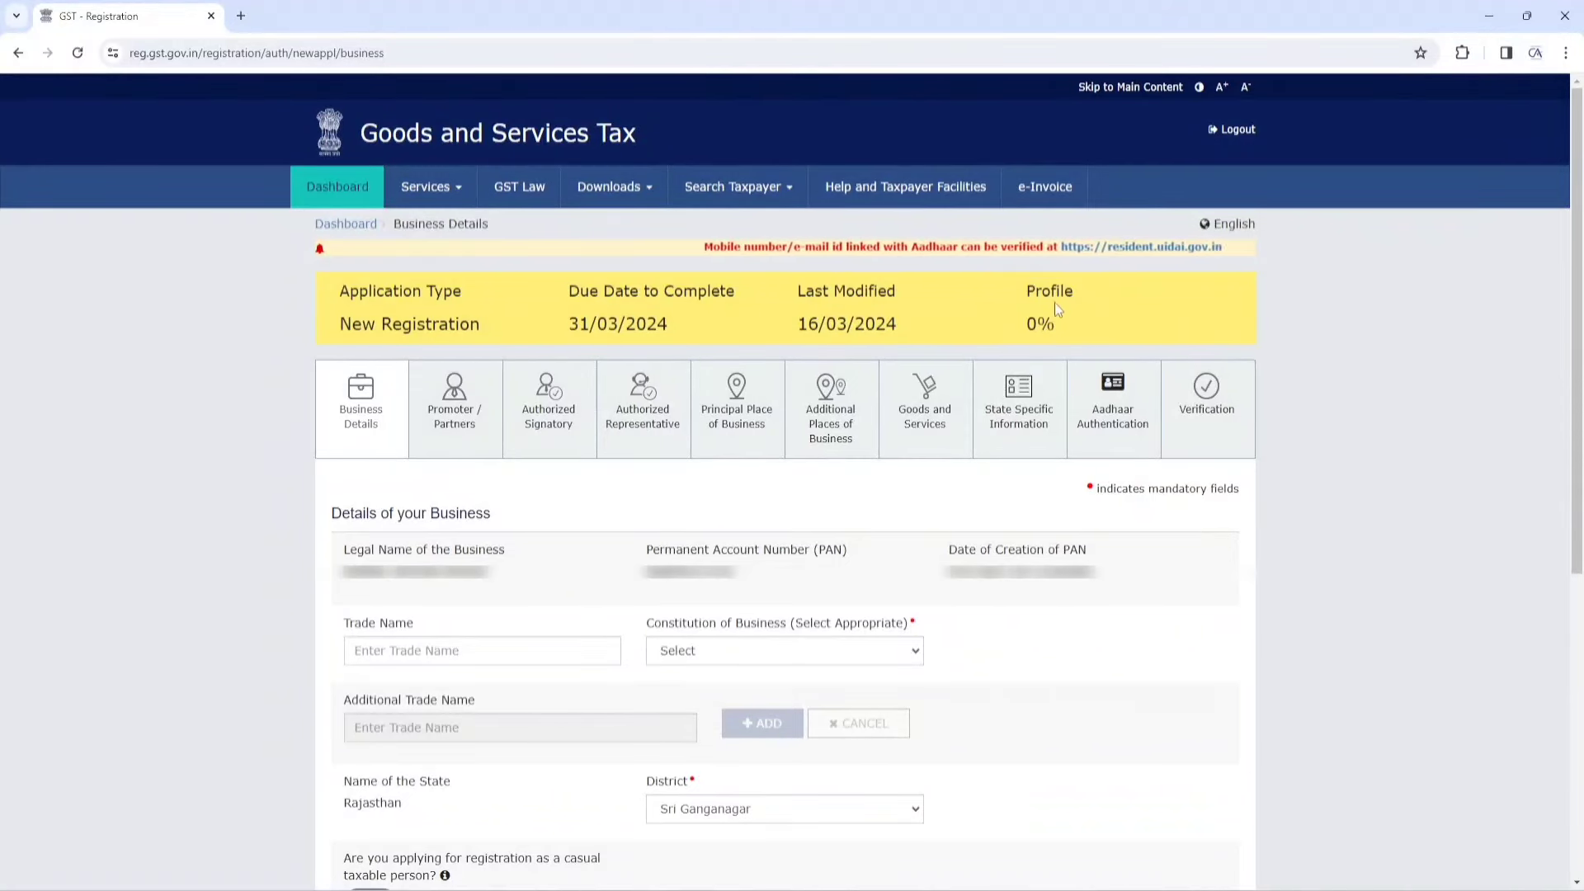
Enter the business's trade name, checking the prefilled legal name and PAN
{"action": "left_click_drag", "start_coordinate": [1024, 326], "coordinate": [1057, 329]}
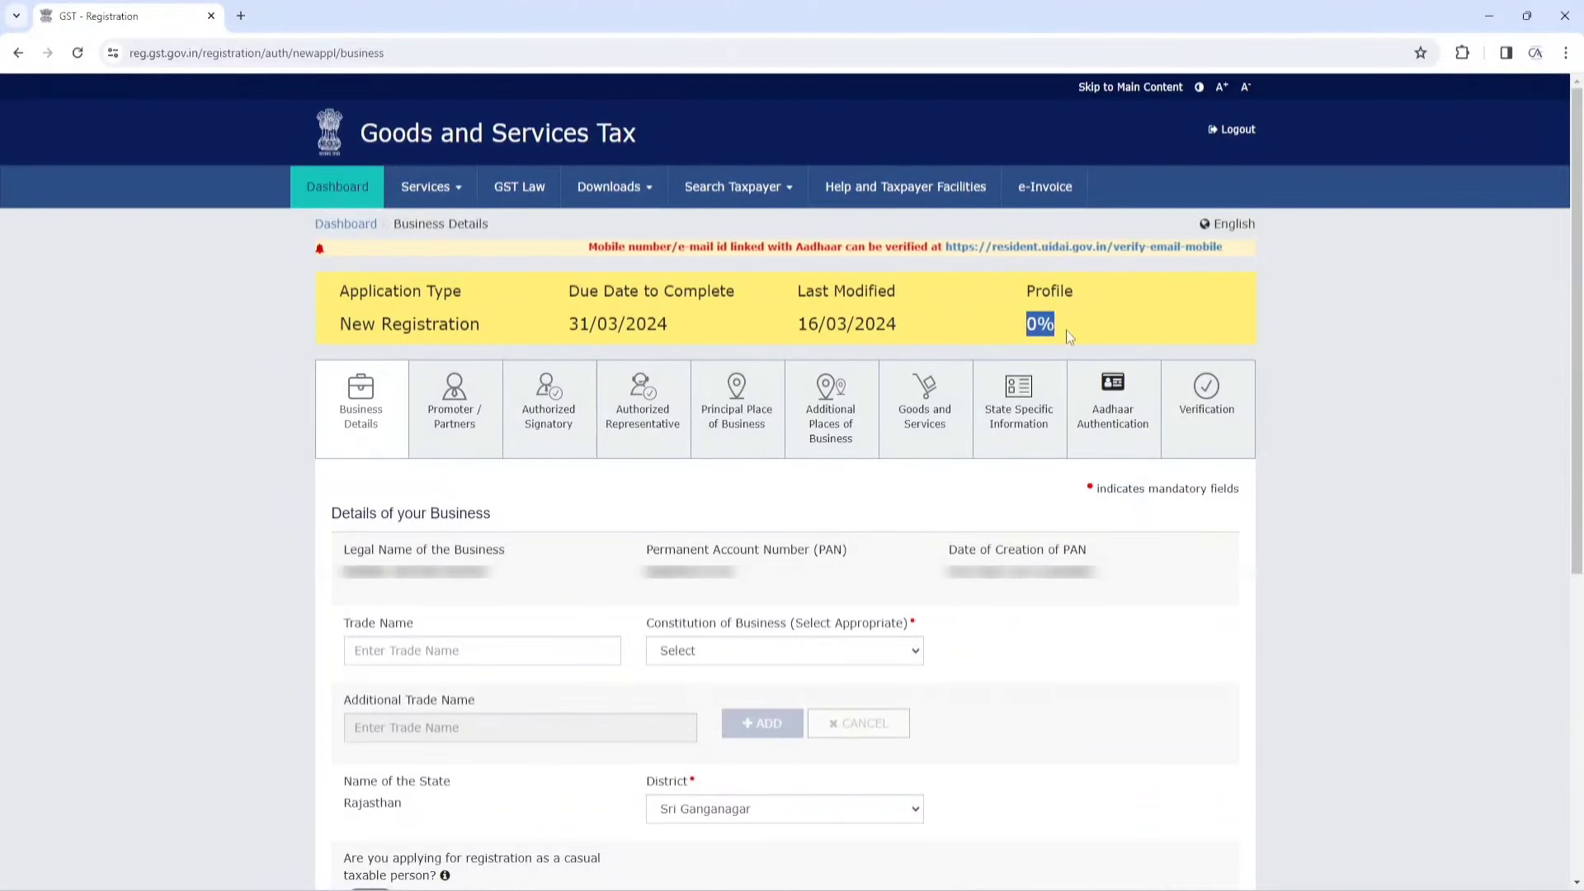
{"action": "left_click", "coordinate": [1097, 324]}
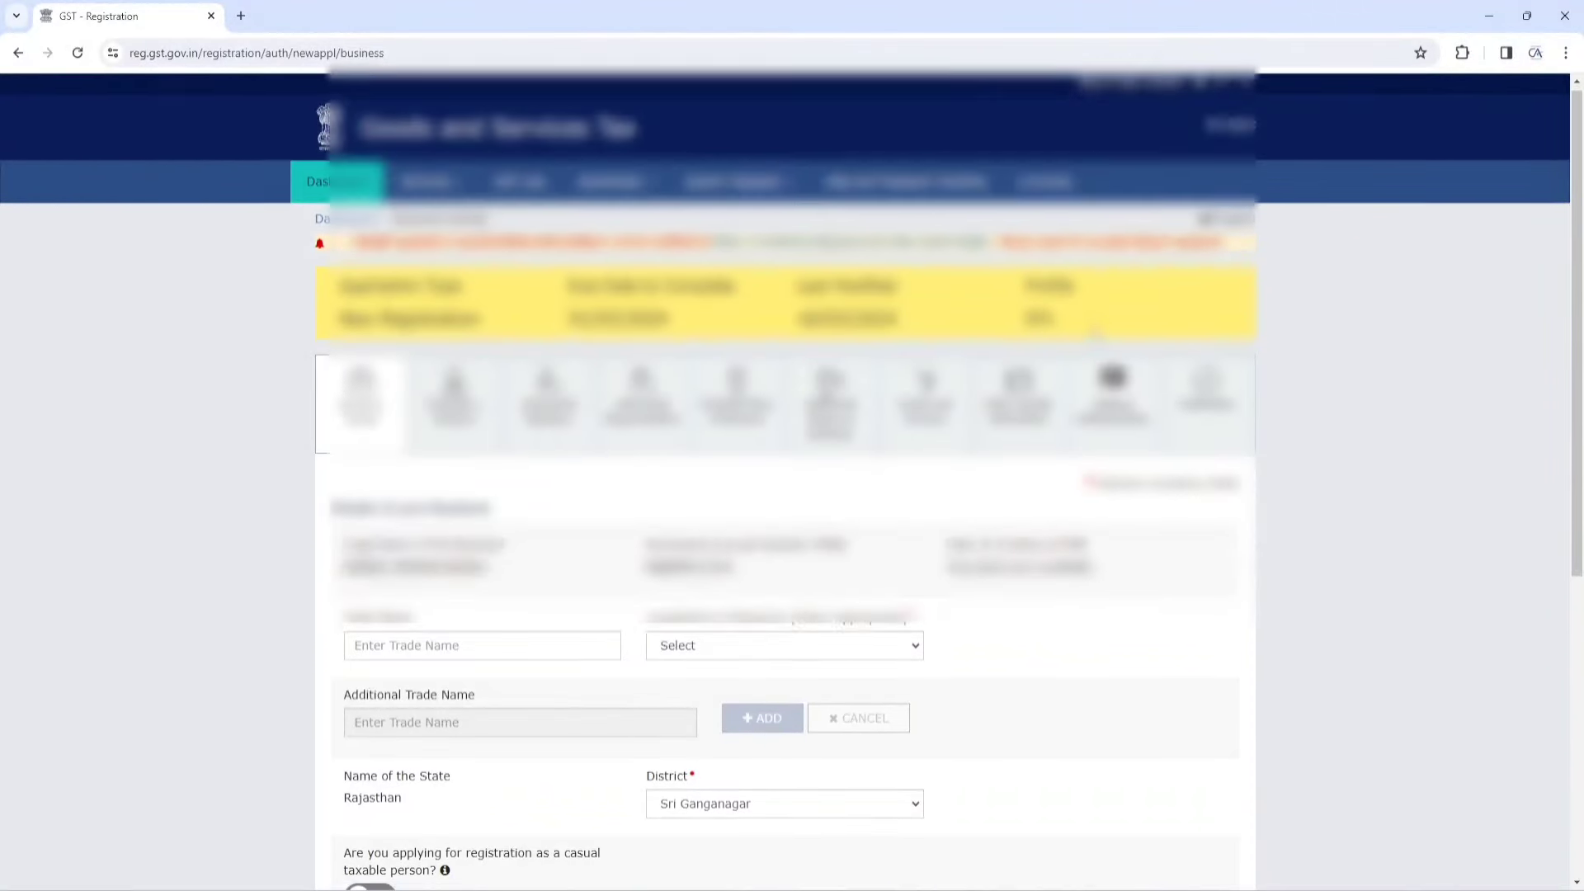
{"action": "scroll", "coordinate": [1092, 329], "scroll_direction": "down", "scroll_amount": 3}
{"action": "scroll", "coordinate": [635, 366], "scroll_direction": "down", "scroll_amount": 1}
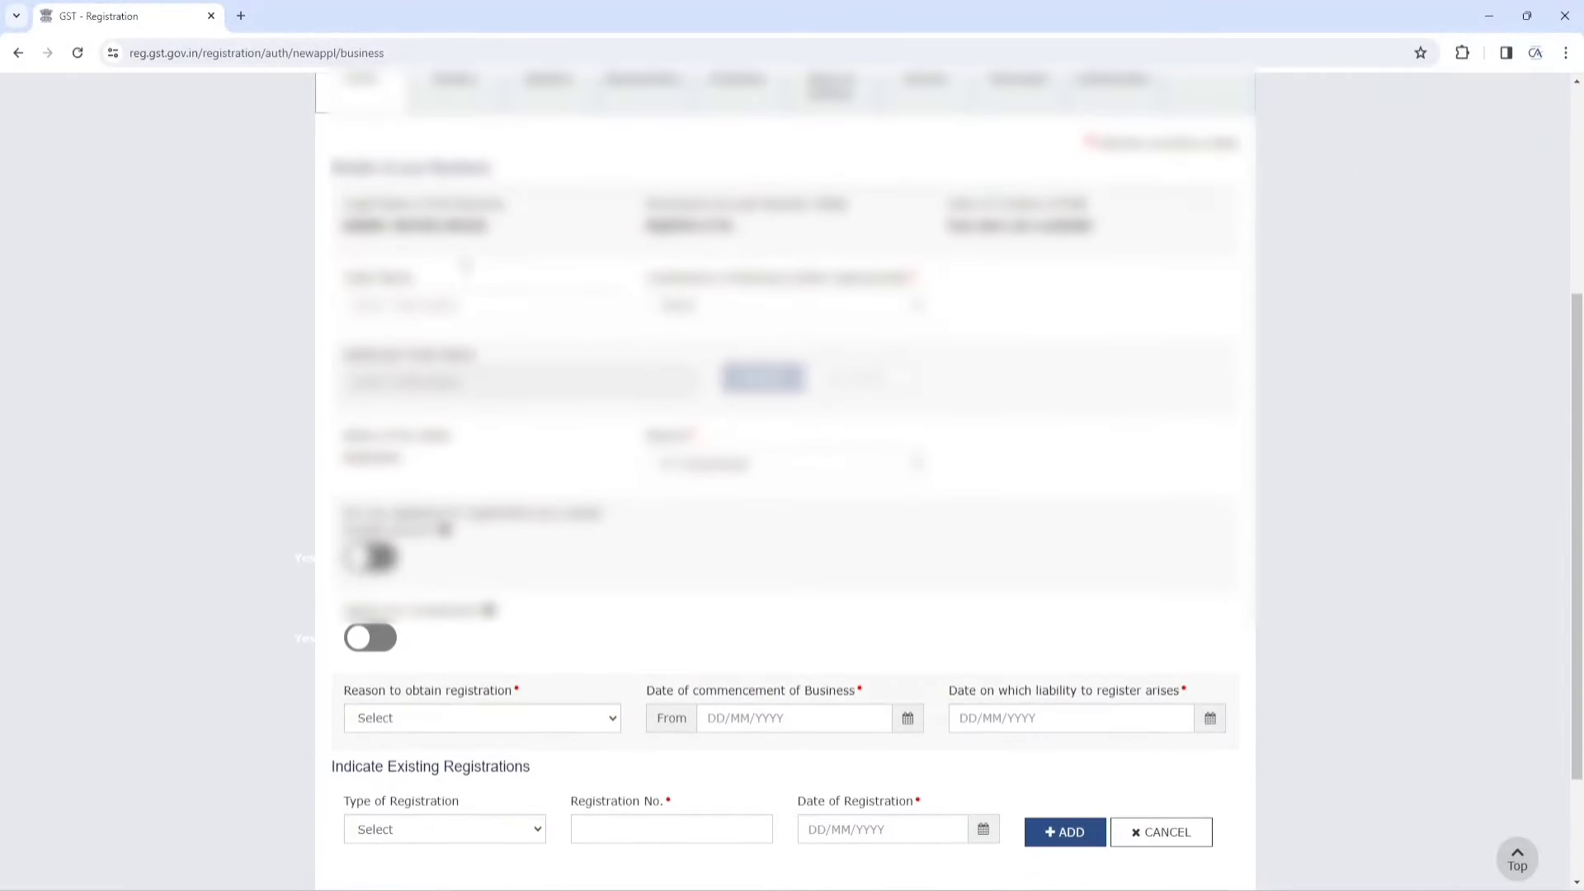
{"action": "left_click_drag", "start_coordinate": [344, 226], "coordinate": [502, 228]}
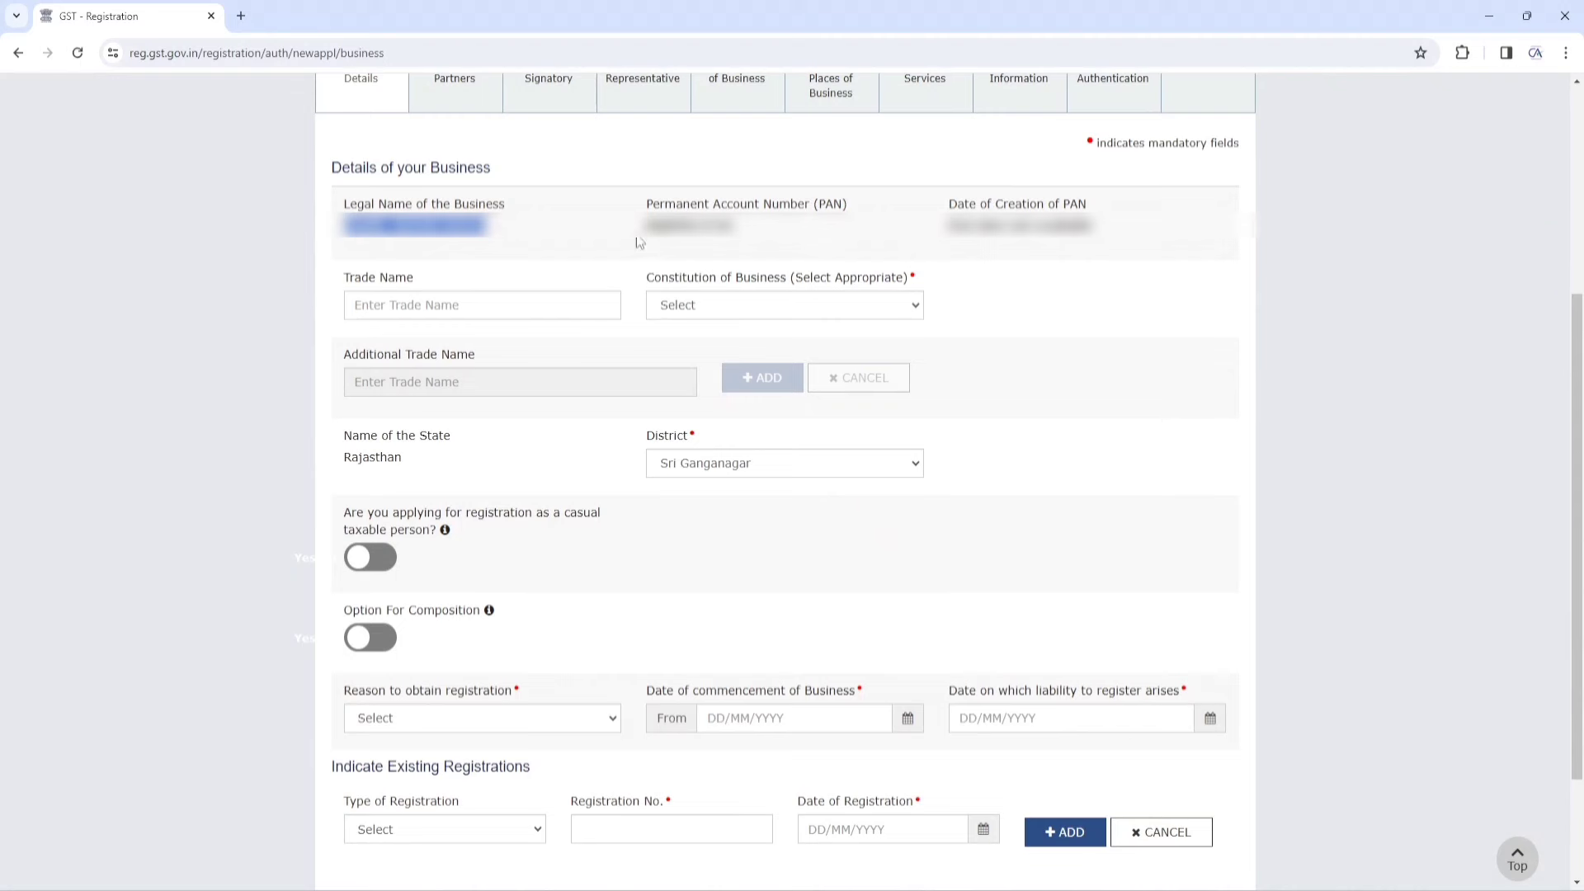
{"action": "left_click_drag", "start_coordinate": [646, 225], "coordinate": [745, 240]}
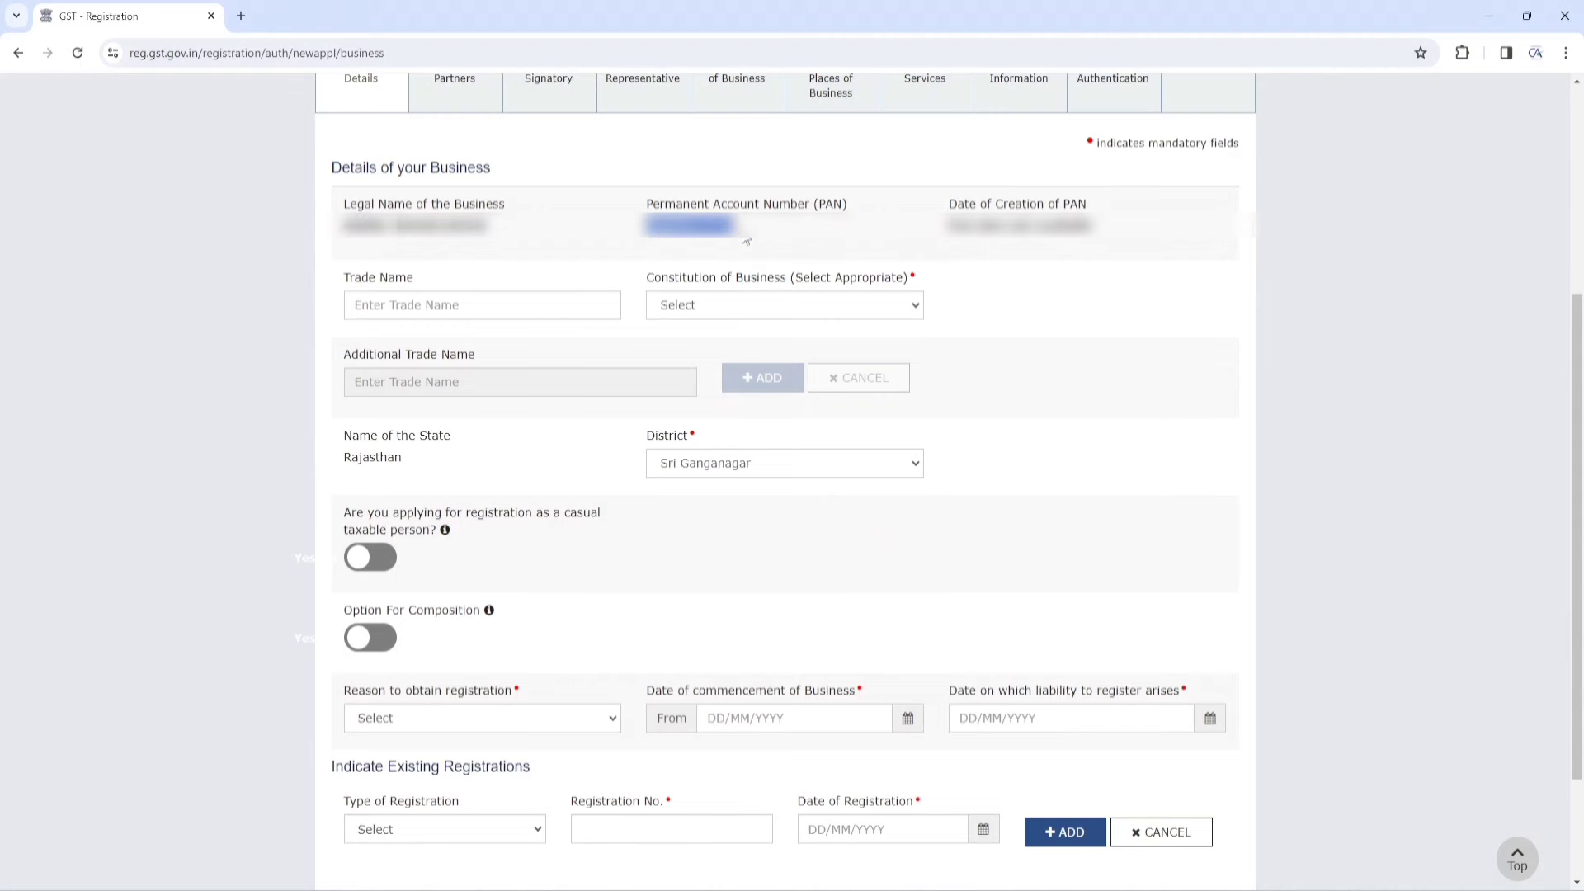
{"action": "left_click", "coordinate": [447, 304]}
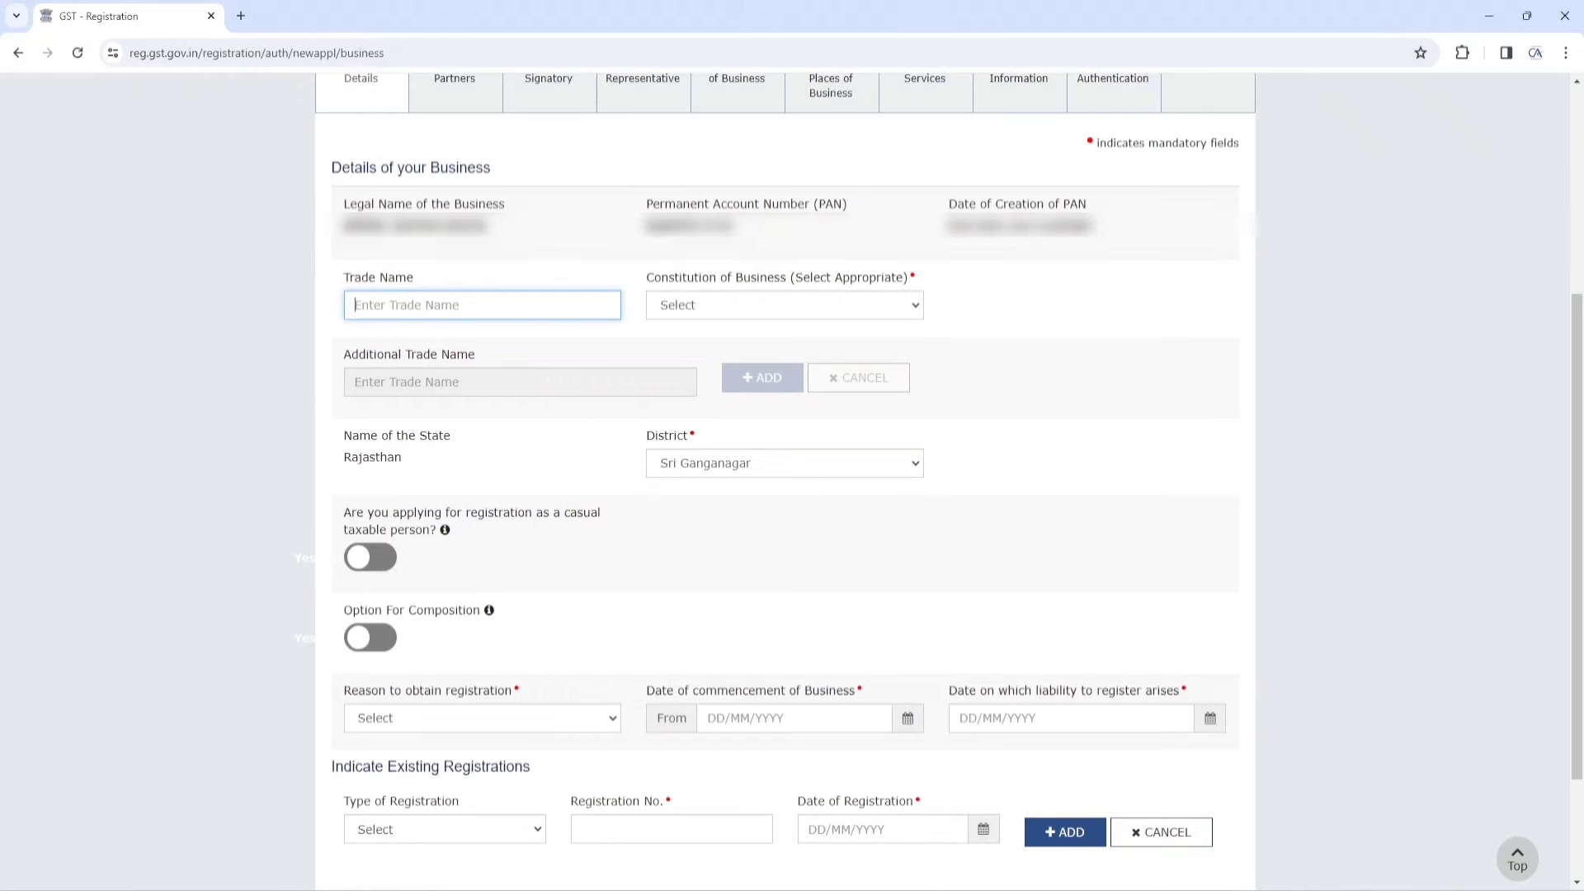
{"action": "left_click", "coordinate": [417, 228]}
{"action": "left_click_drag", "start_coordinate": [343, 225], "coordinate": [493, 228]}
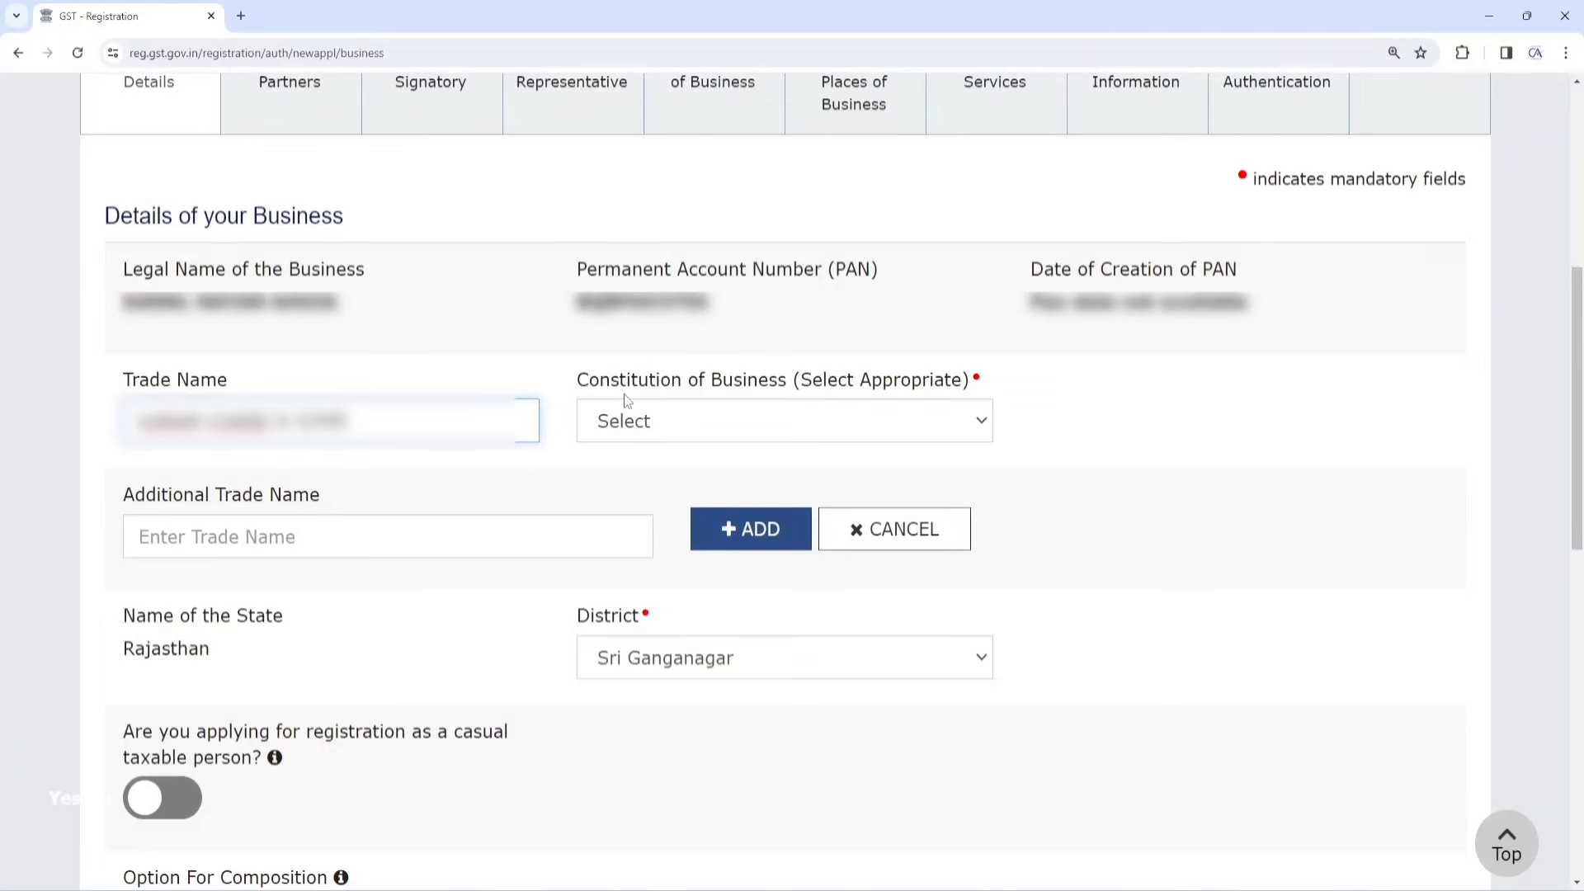
Choose Proprietorship from the Constitution of Business list
{"action": "left_click", "coordinate": [693, 417]}
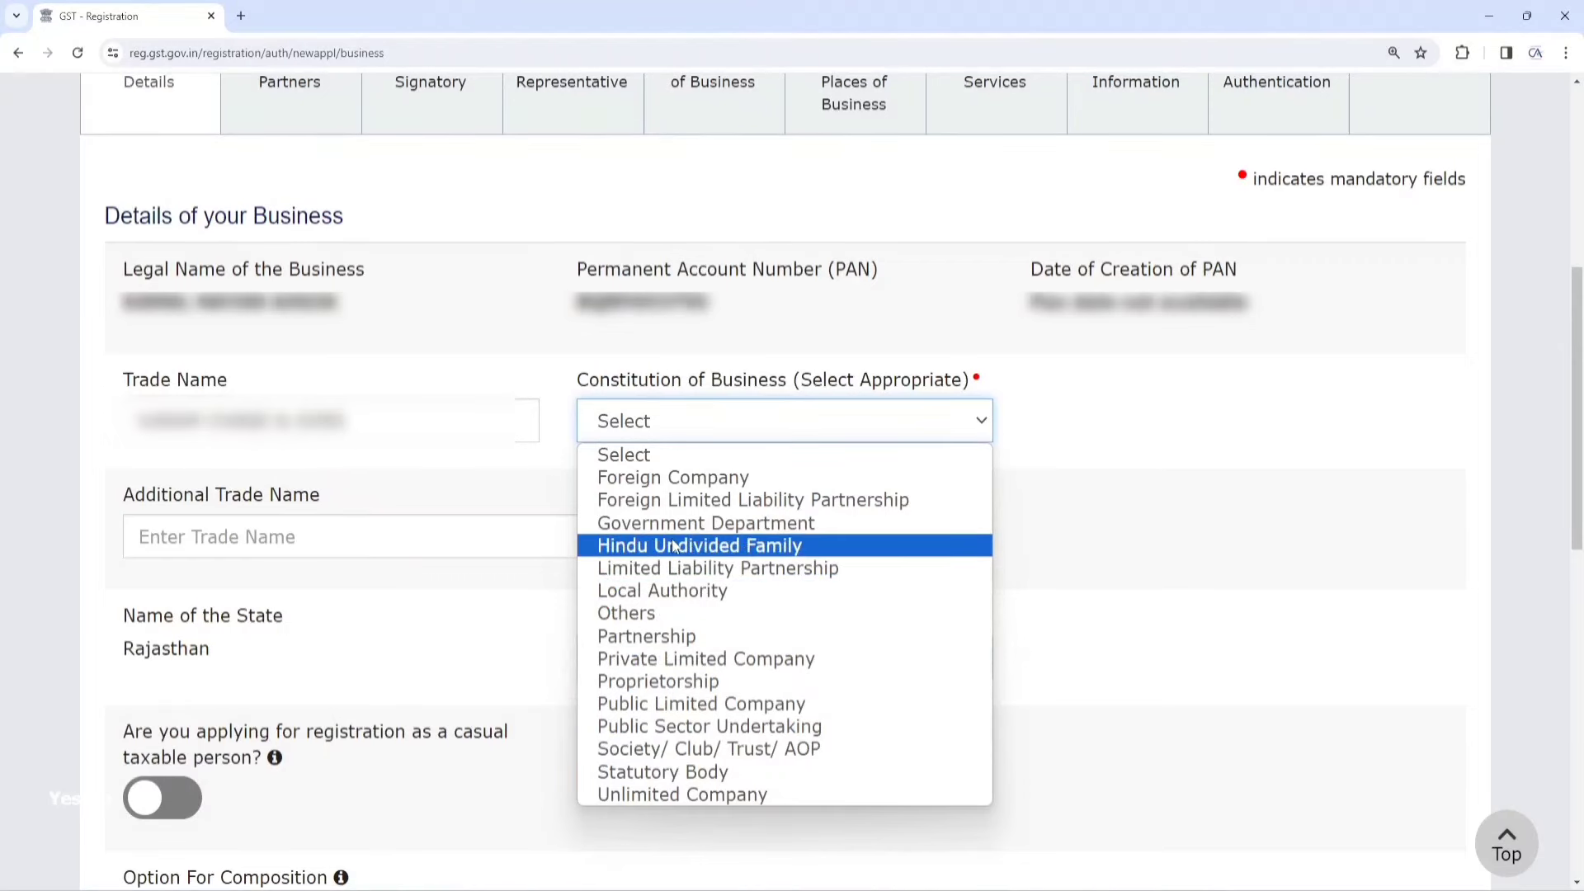
{"action": "left_click", "coordinate": [670, 680]}
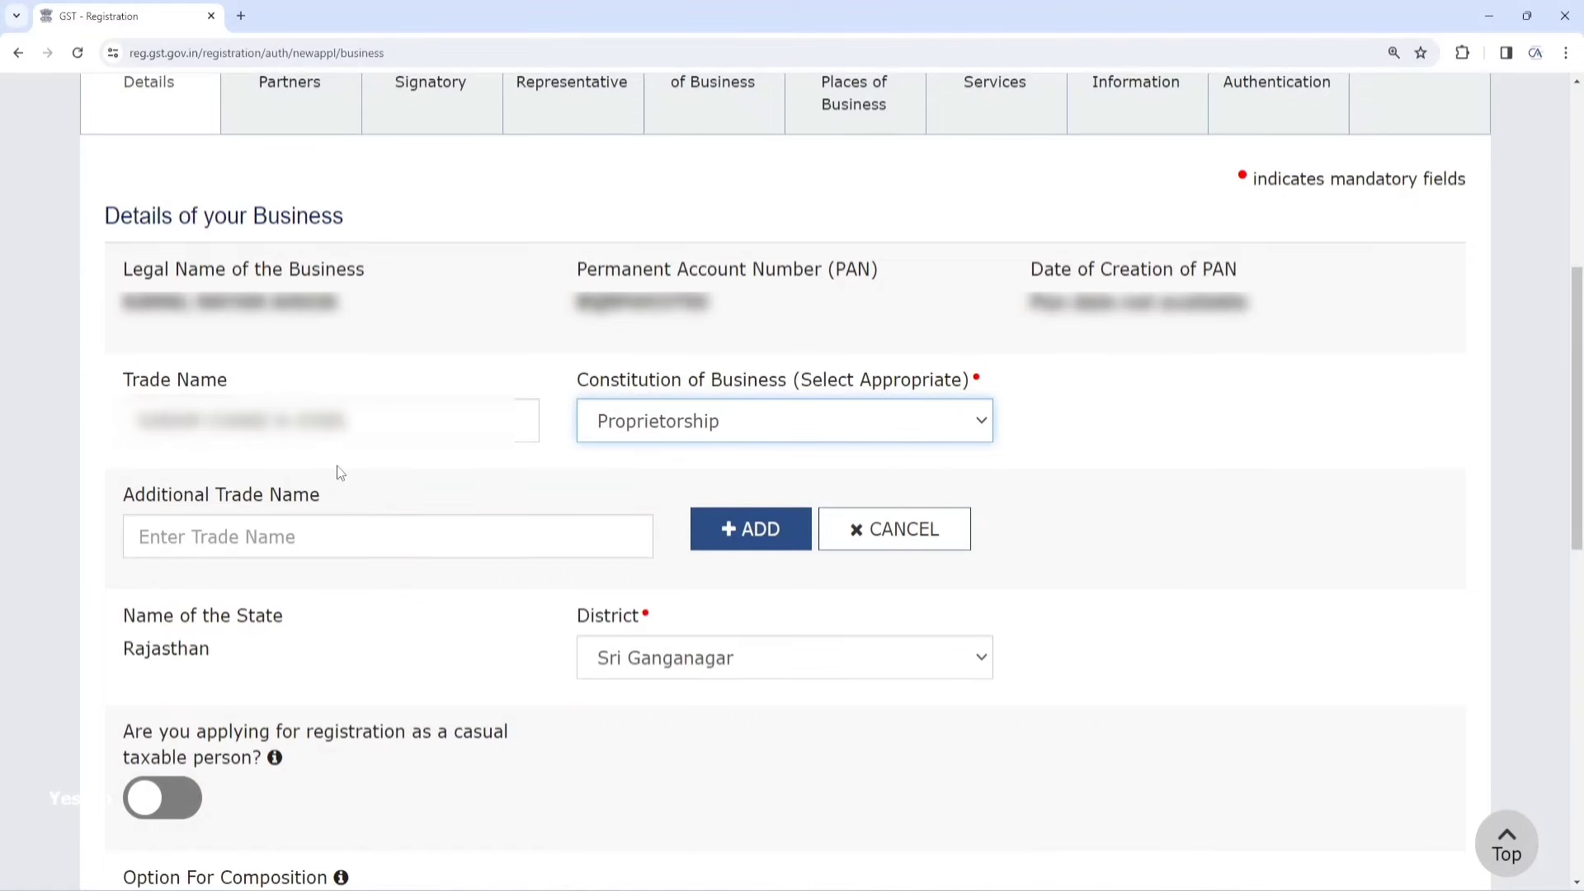
{"action": "left_click", "coordinate": [179, 532]}
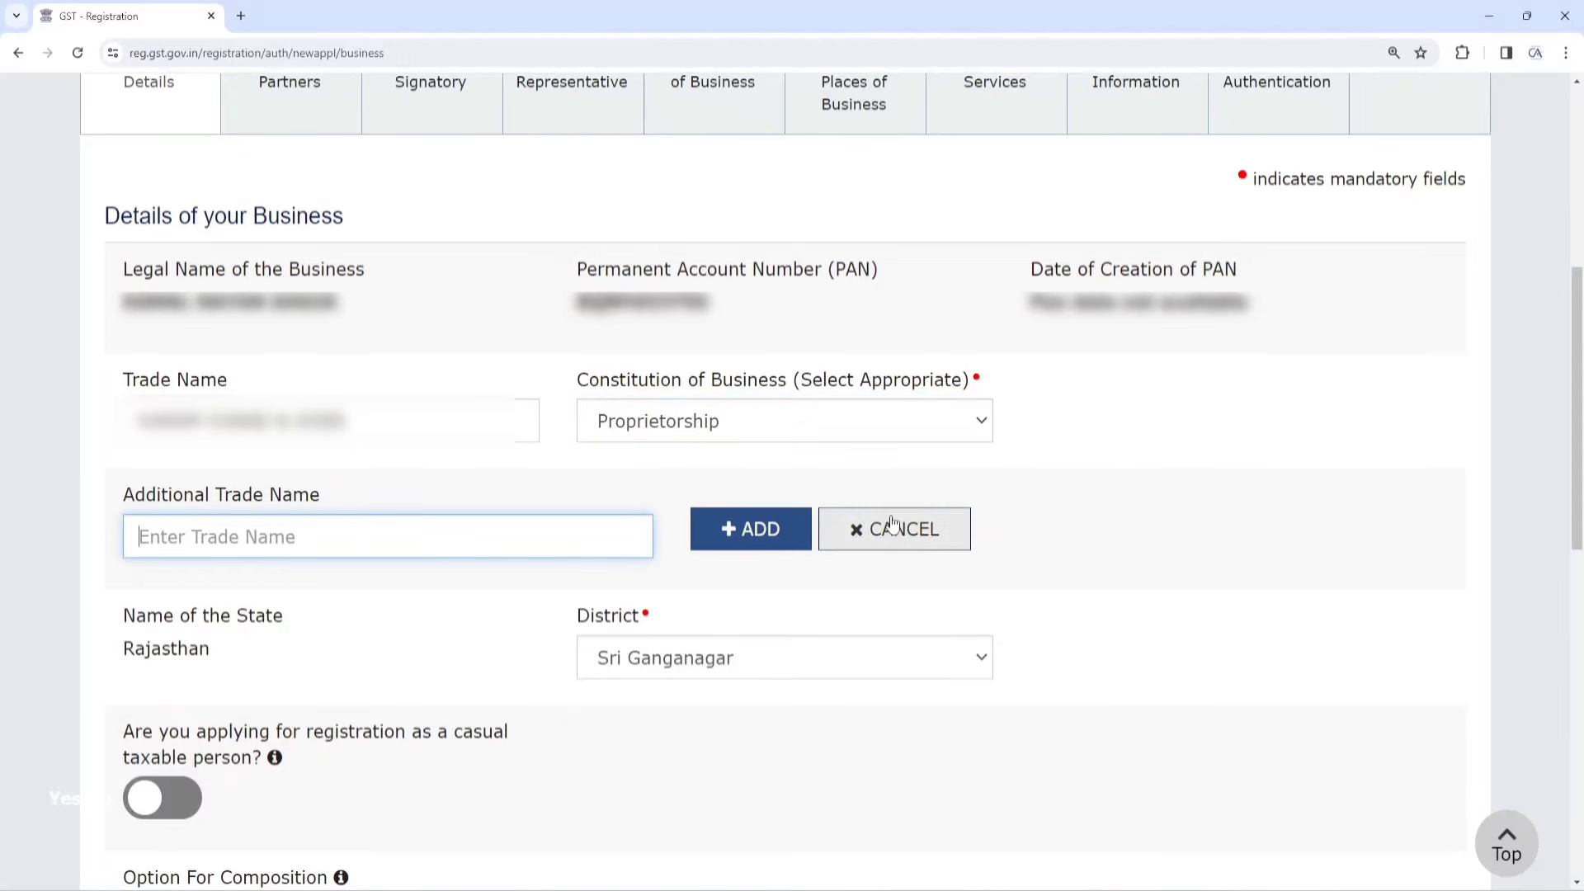
Confirm the state is Rajasthan and keep Sri Ganganagar as the district
{"action": "scroll", "coordinate": [330, 577], "scroll_direction": "down", "scroll_amount": 2}
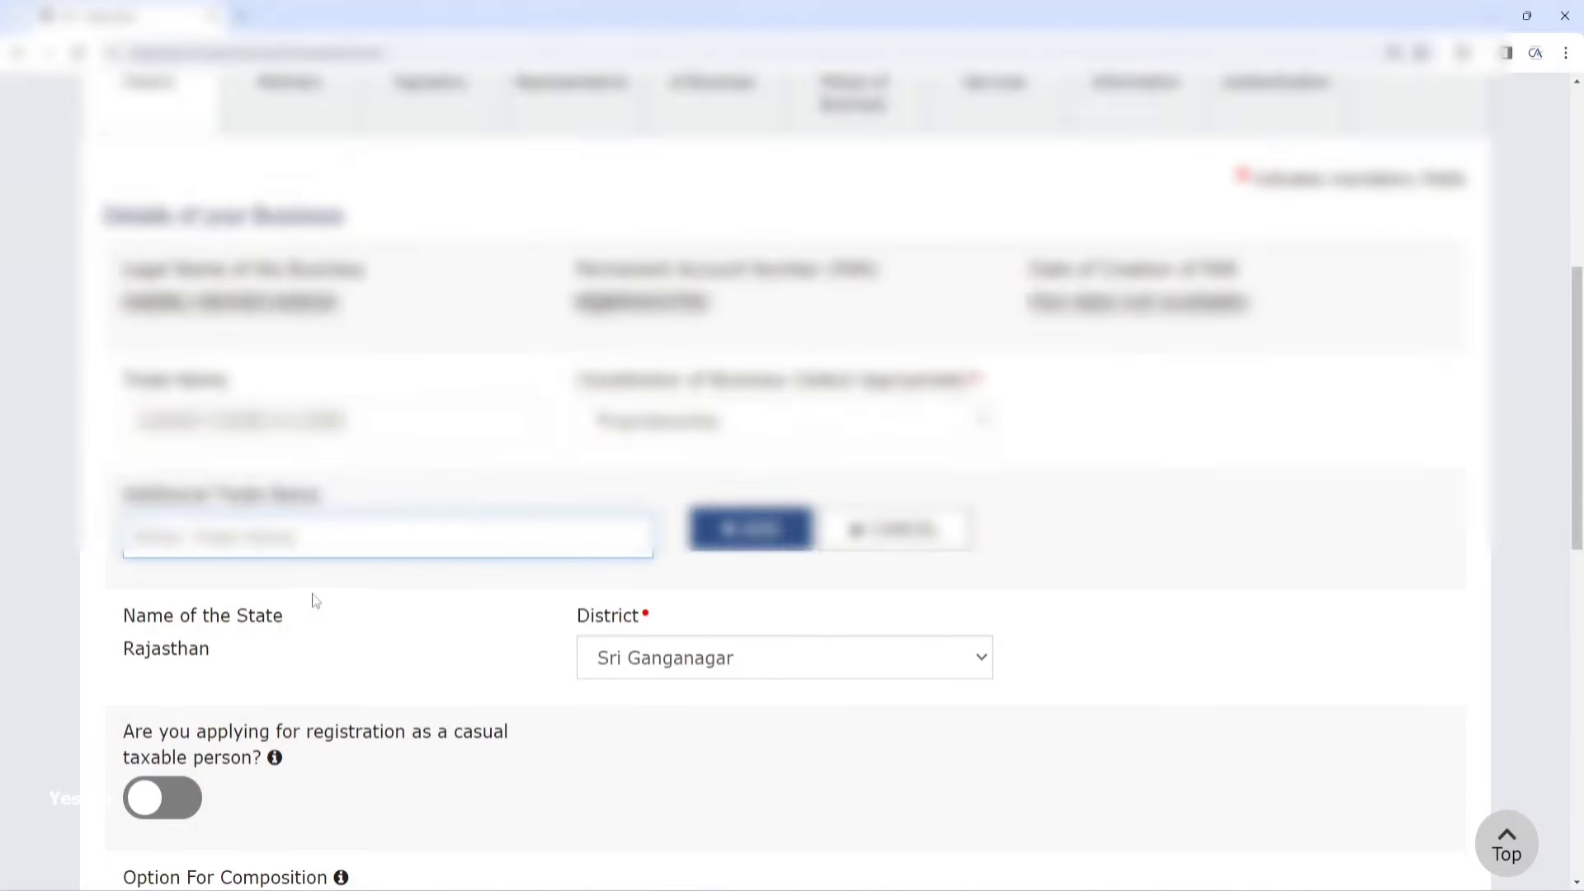
{"action": "left_click_drag", "start_coordinate": [123, 445], "coordinate": [289, 448]}
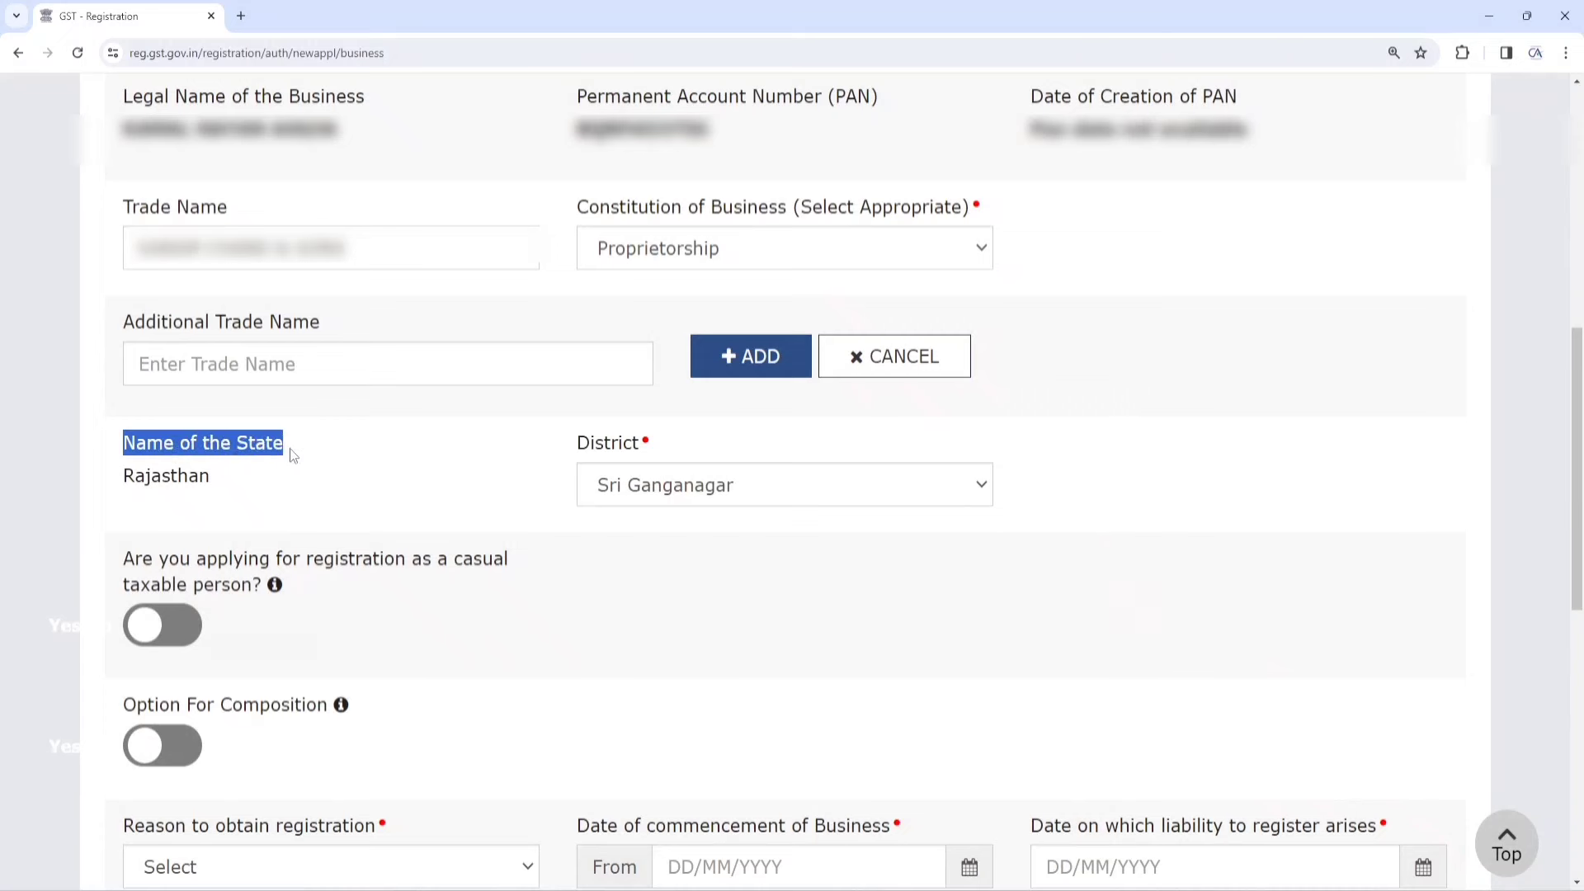
{"action": "left_click", "coordinate": [228, 480]}
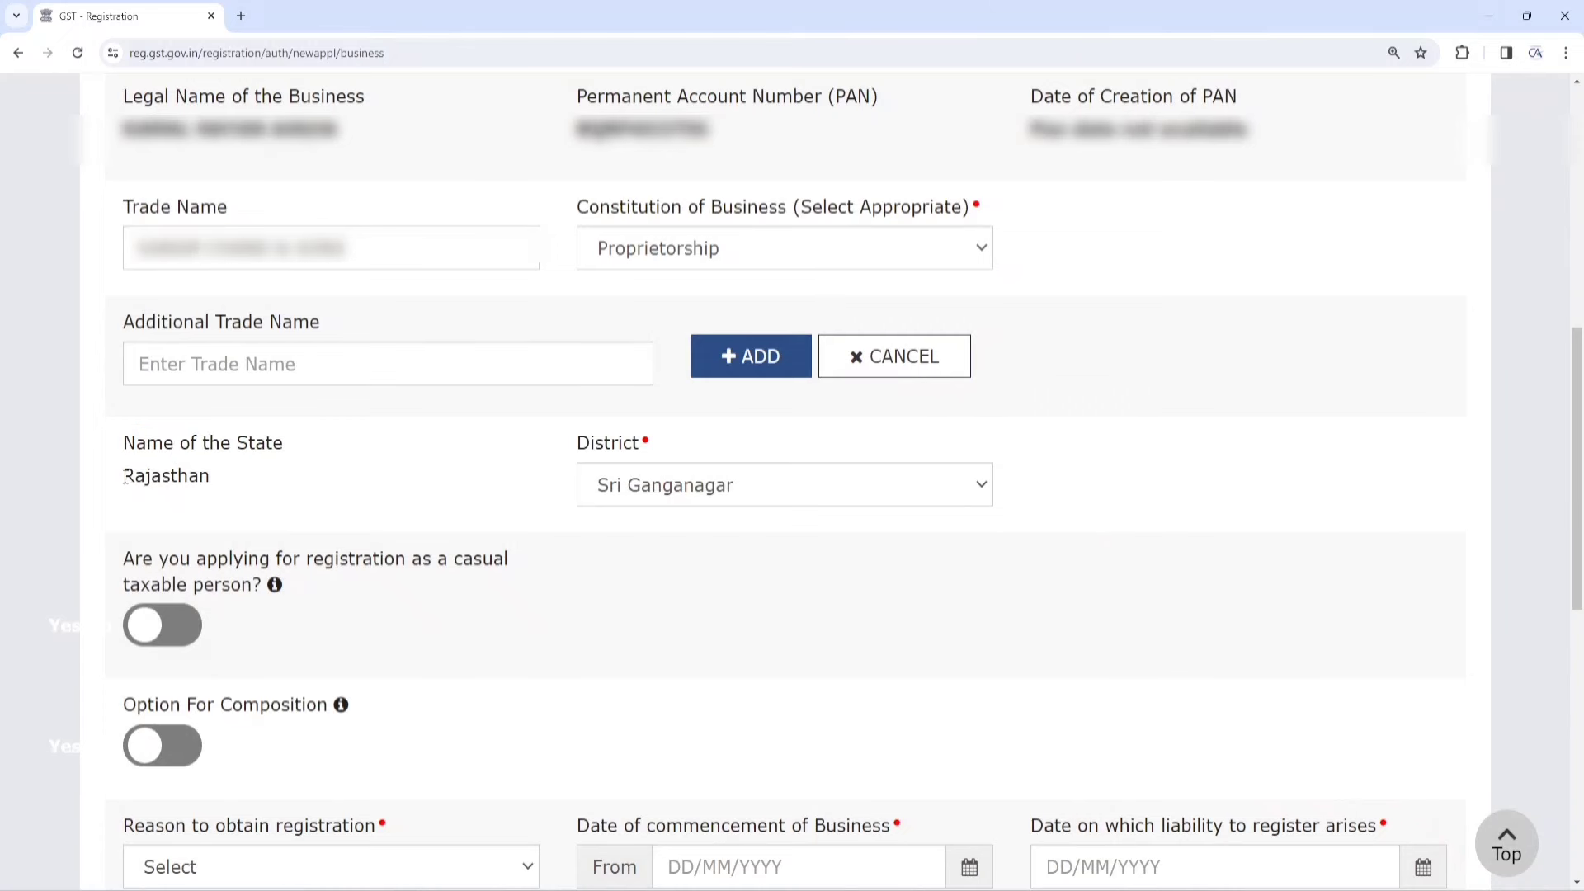
{"action": "left_click_drag", "start_coordinate": [124, 478], "coordinate": [226, 484]}
{"action": "left_click", "coordinate": [703, 490]}
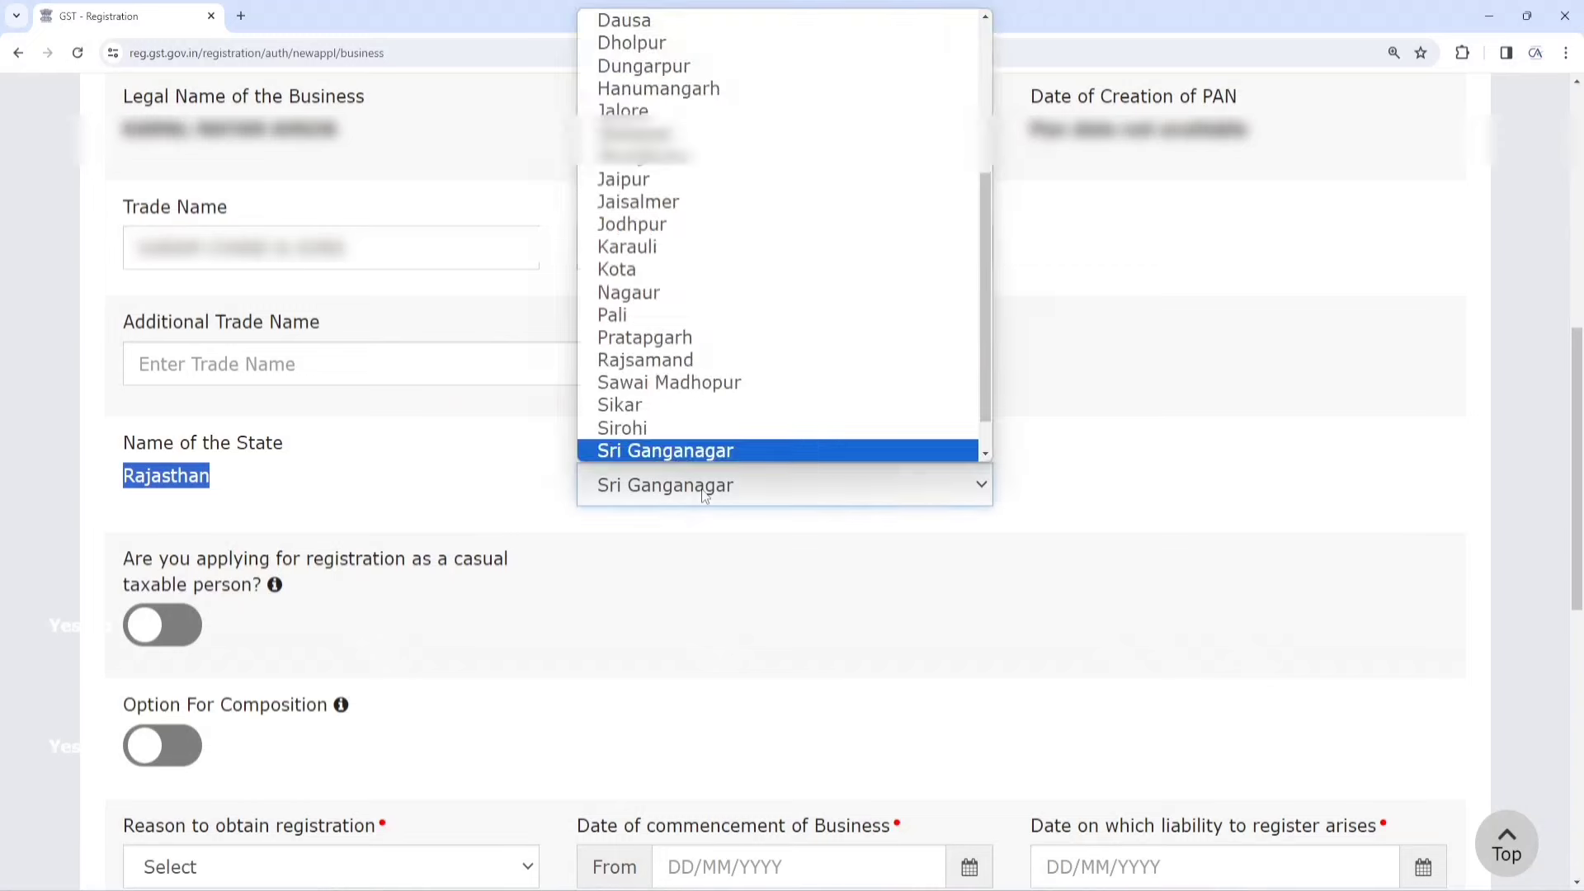
{"action": "left_click", "coordinate": [705, 493]}
{"action": "scroll", "coordinate": [635, 472], "scroll_direction": "down", "scroll_amount": 4}
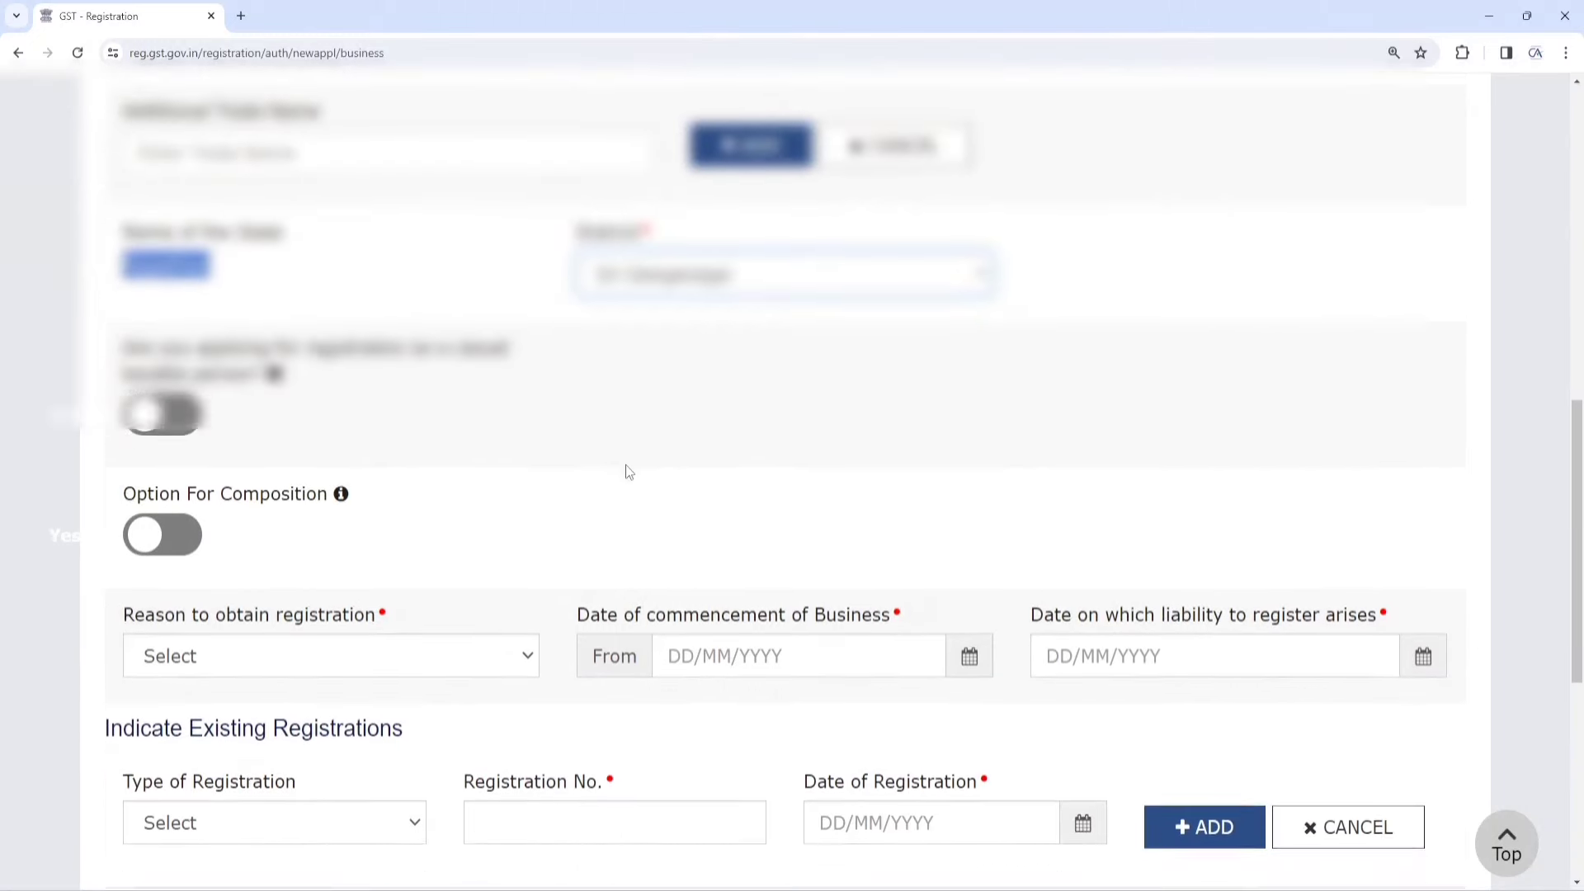
{"action": "left_click_drag", "start_coordinate": [123, 216], "coordinate": [291, 258]}
{"action": "mouse_move", "coordinate": [276, 247]}
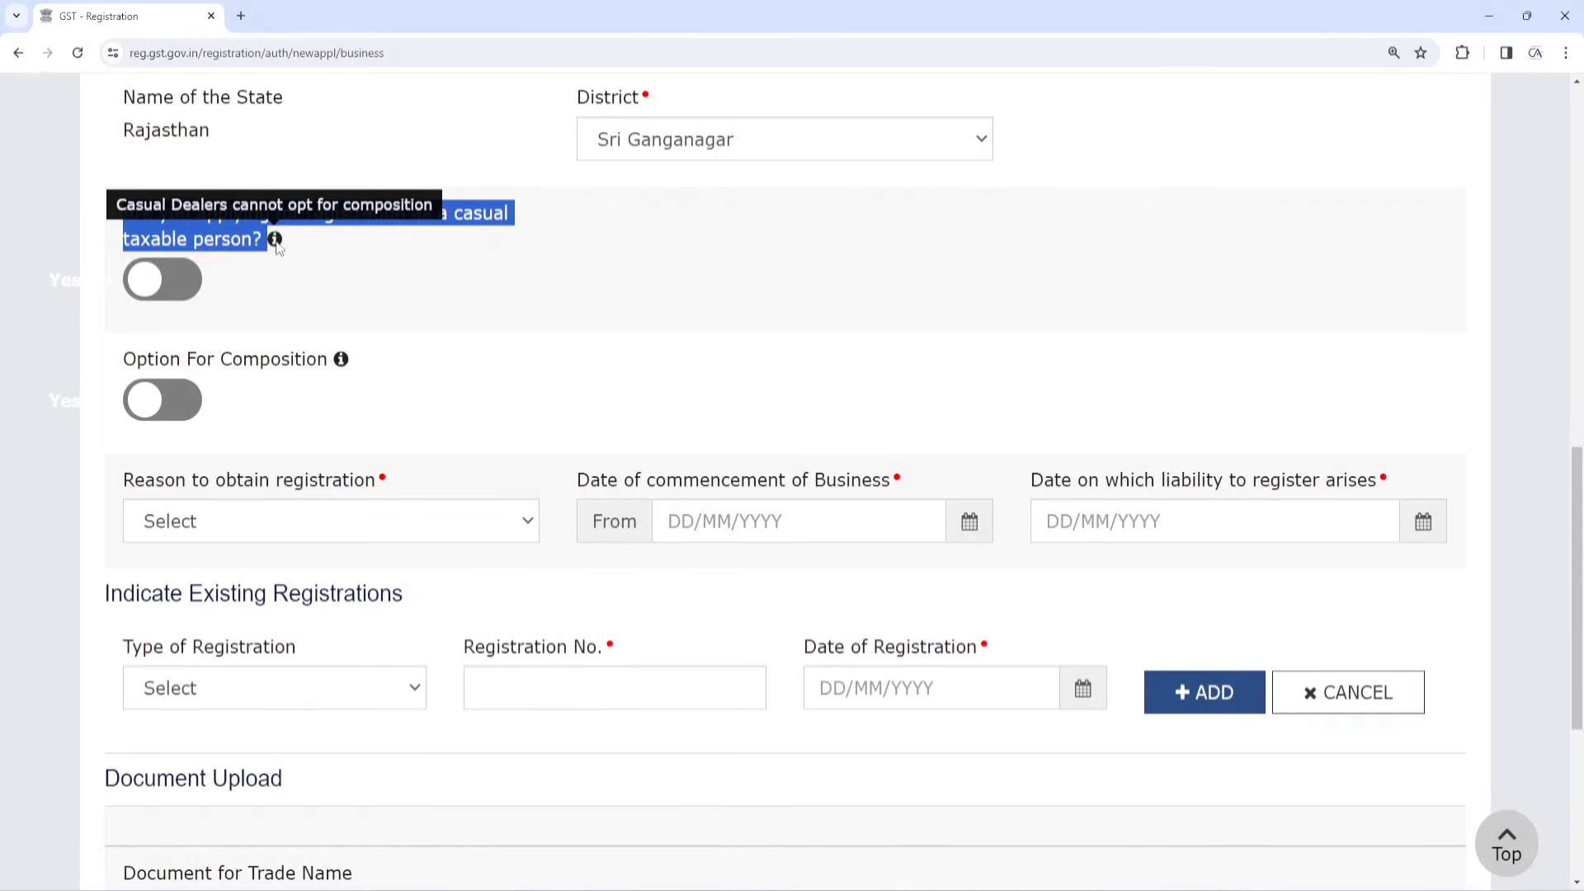
{"action": "left_click", "coordinate": [323, 261]}
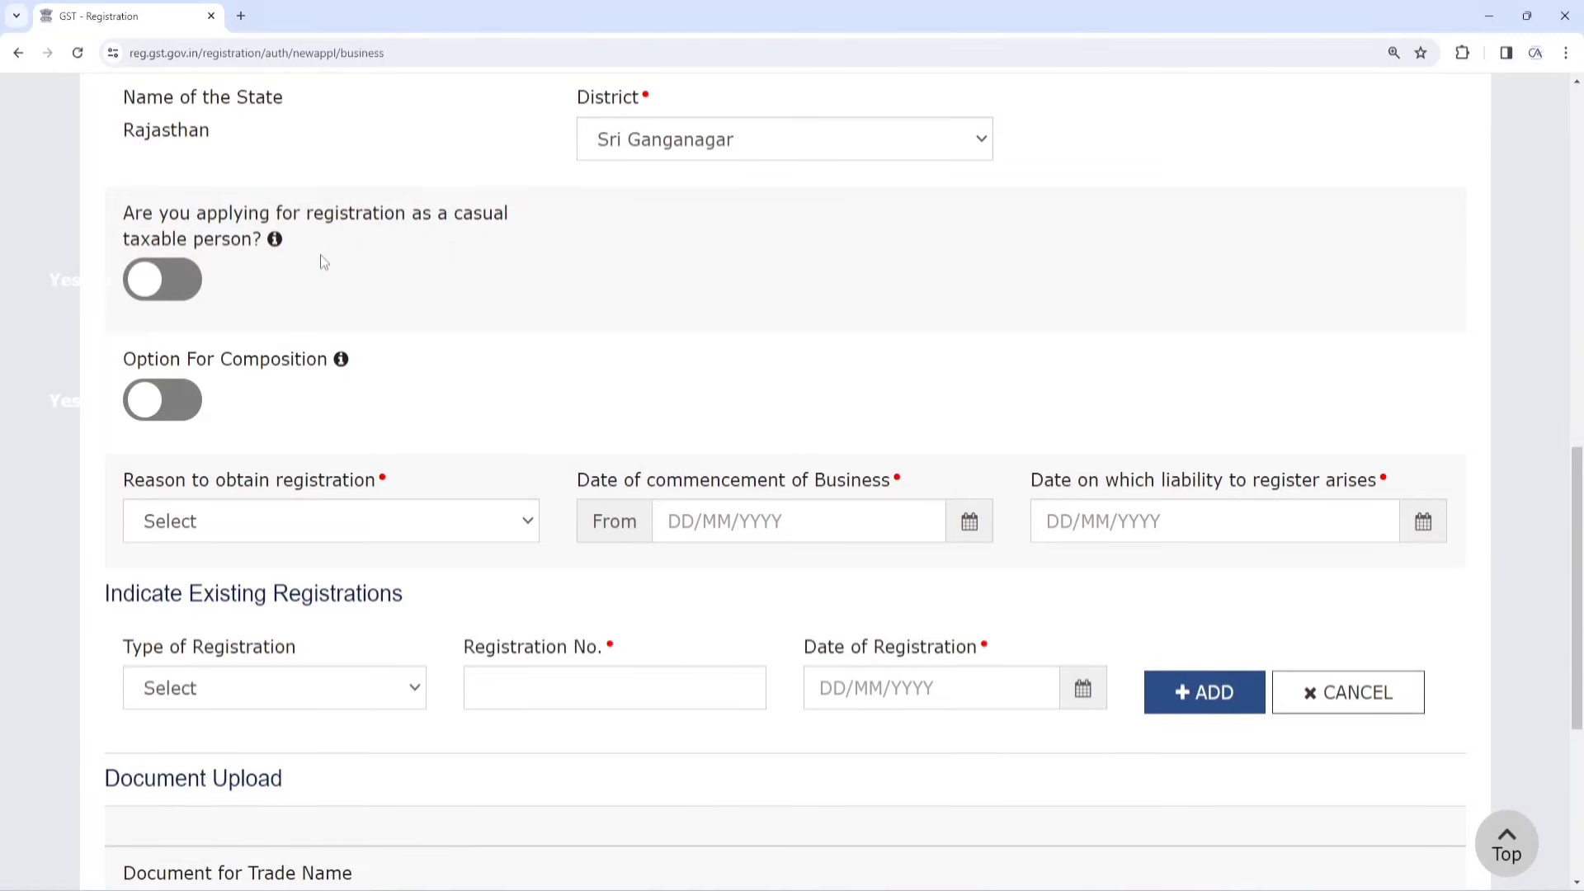
{"action": "scroll", "coordinate": [308, 265], "scroll_direction": "down", "scroll_amount": 1}
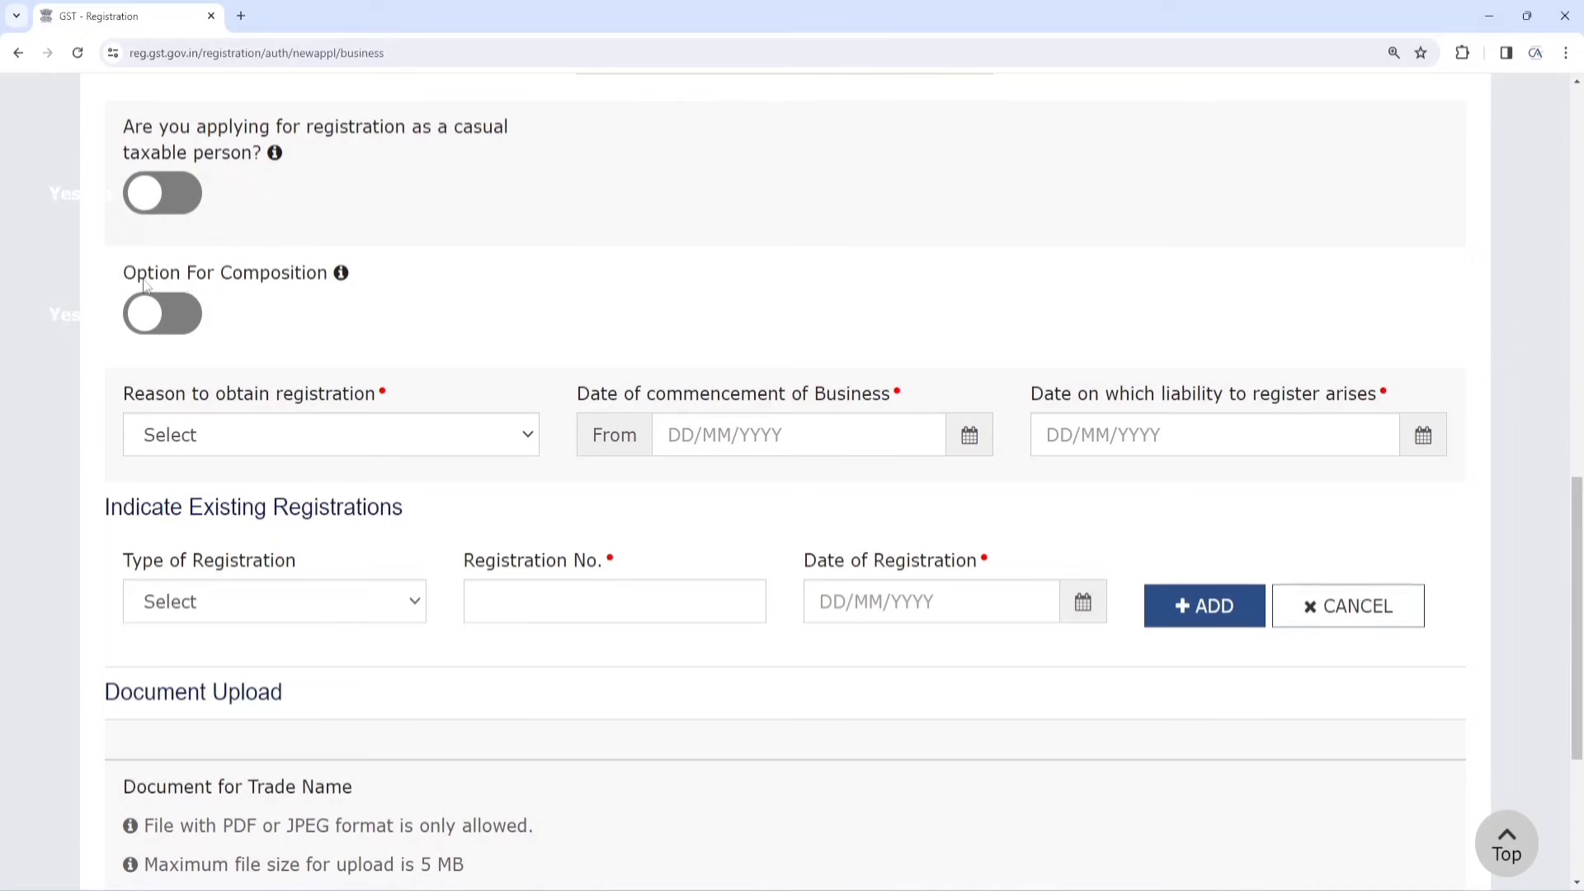
Turn Option For Composition on and back off, then drop down the registration-reason list
{"action": "mouse_move", "coordinate": [341, 277]}
{"action": "left_click", "coordinate": [157, 324]}
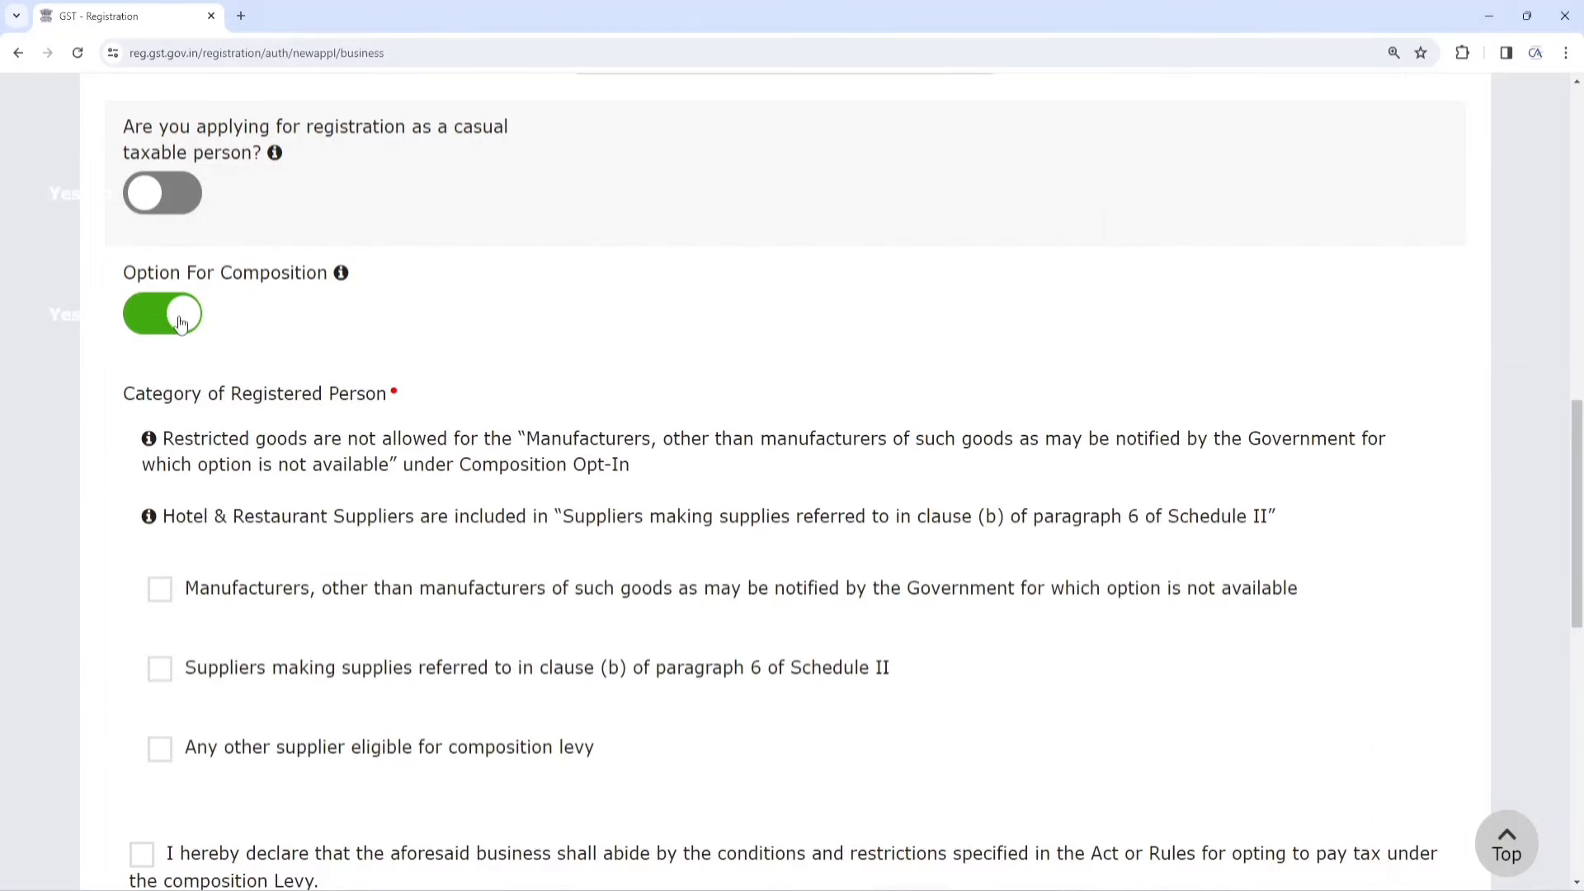
{"action": "left_click", "coordinate": [156, 324]}
{"action": "scroll", "coordinate": [285, 313], "scroll_direction": "down", "scroll_amount": 1}
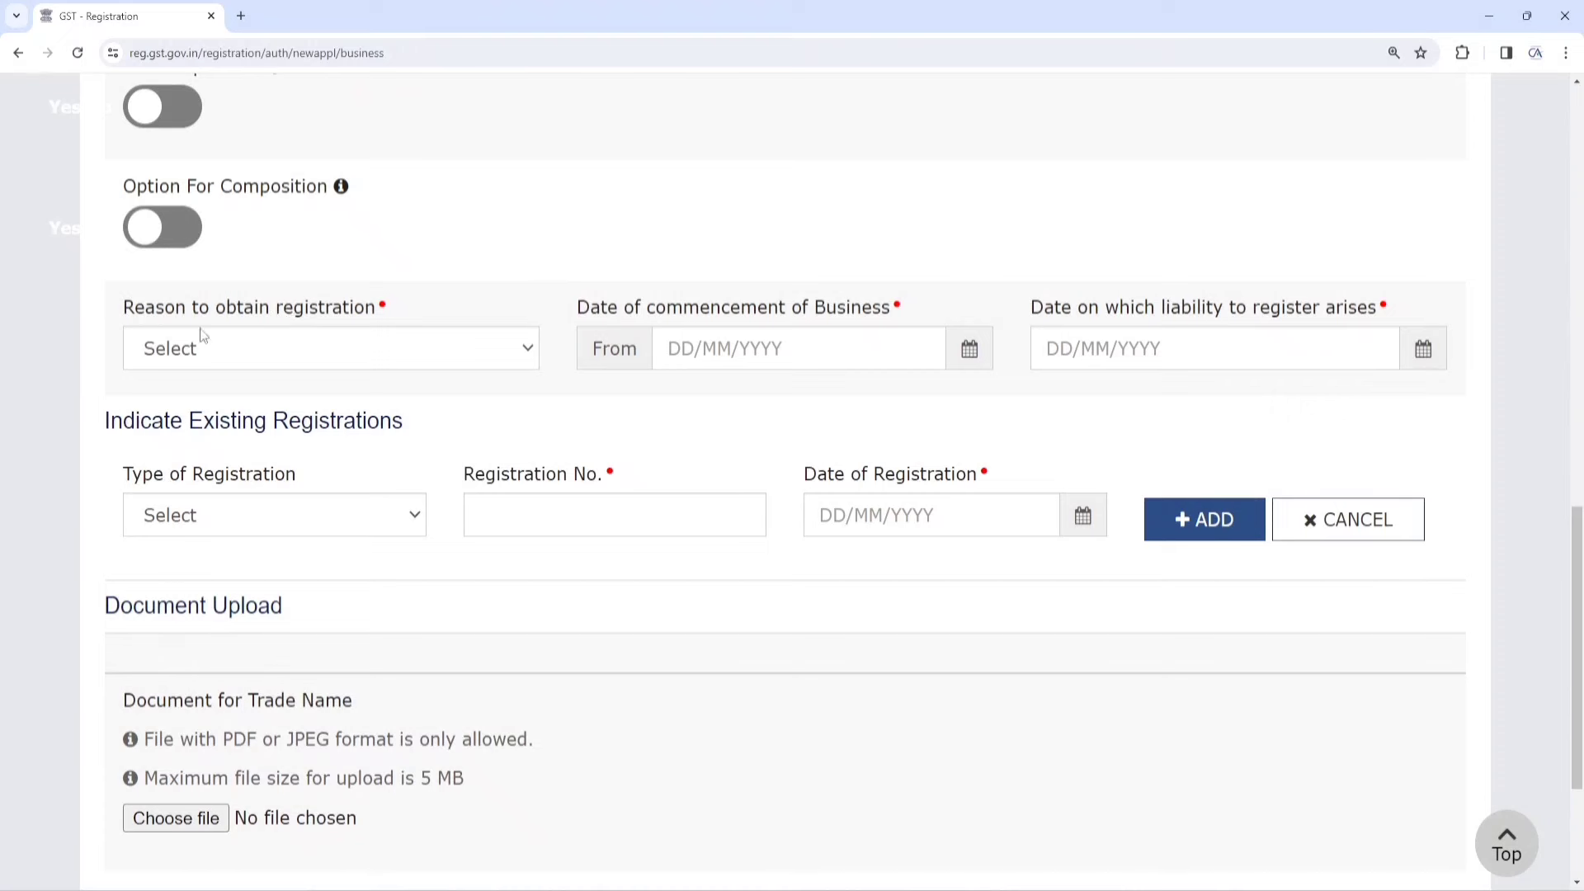
{"action": "left_click", "coordinate": [347, 350]}
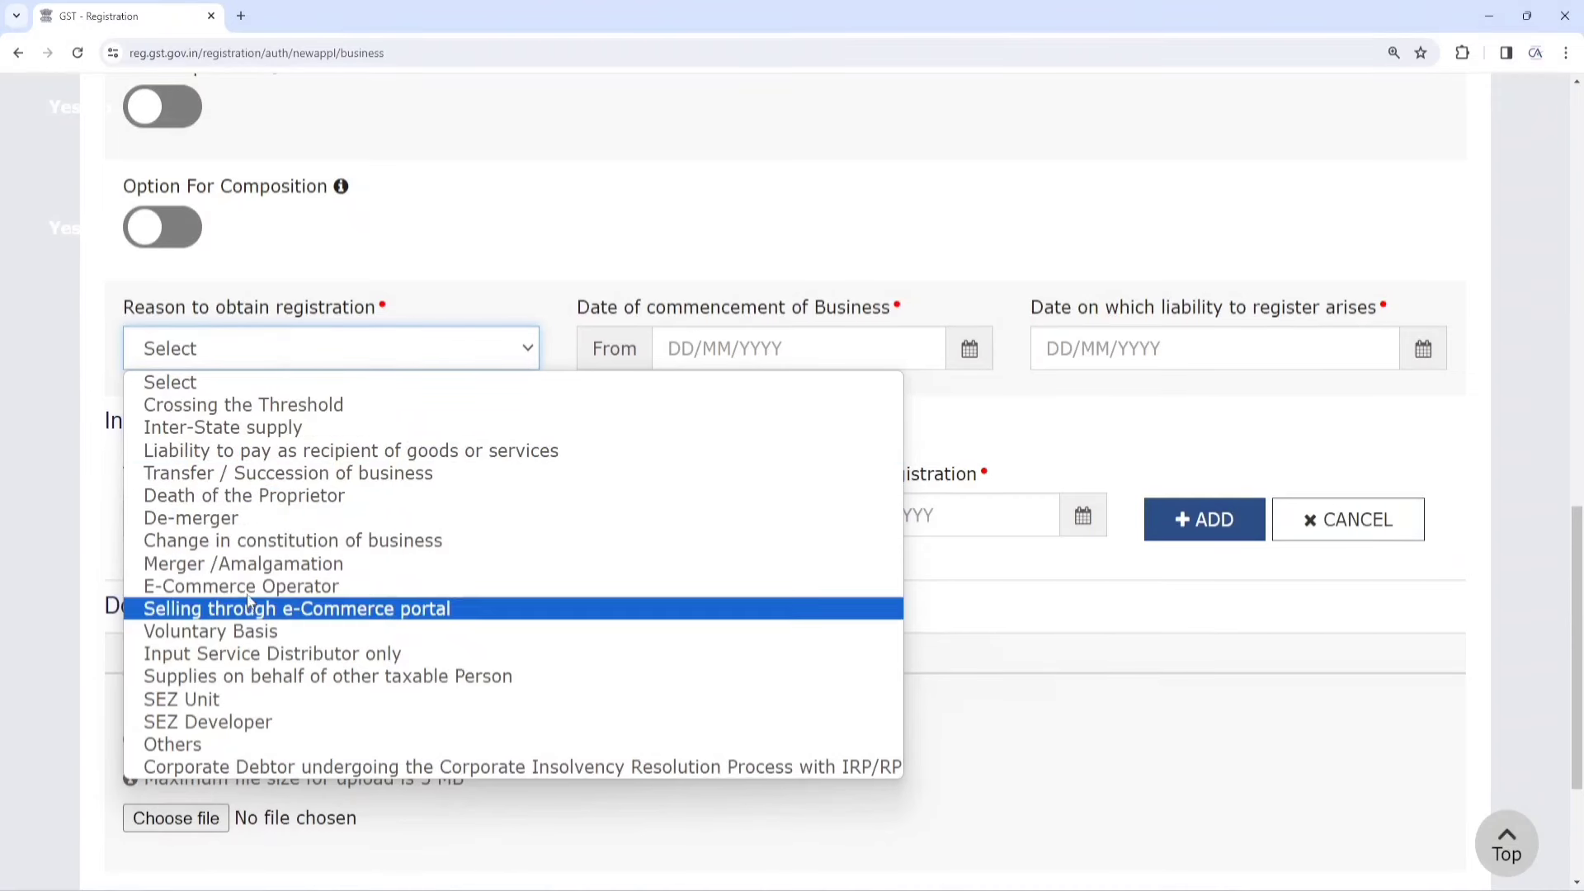
{"action": "left_click", "coordinate": [231, 634]}
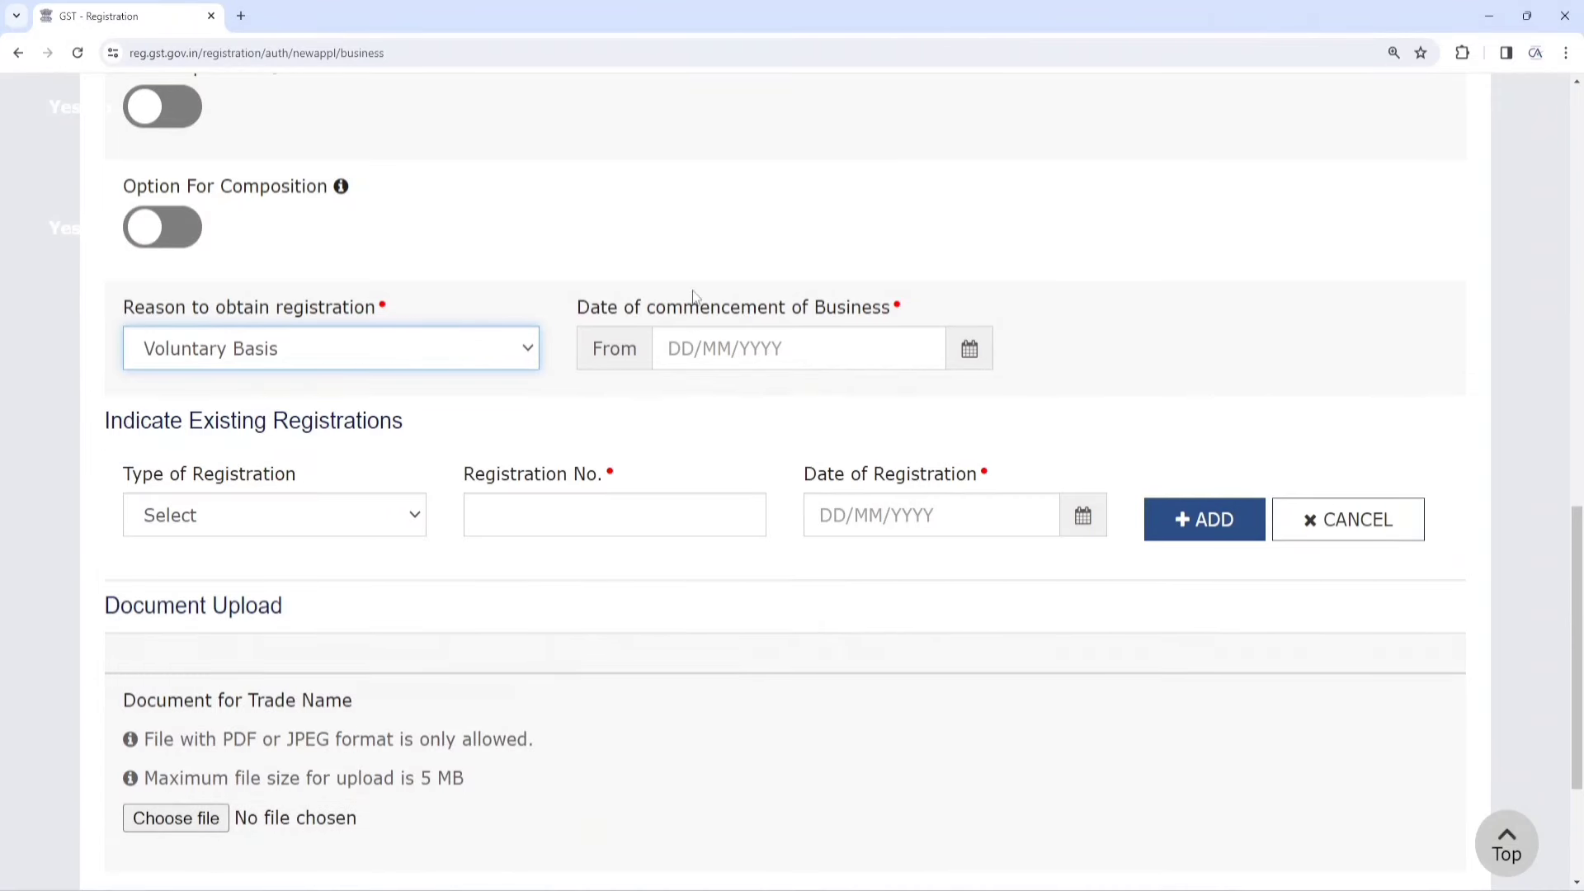
{"action": "left_click", "coordinate": [969, 352]}
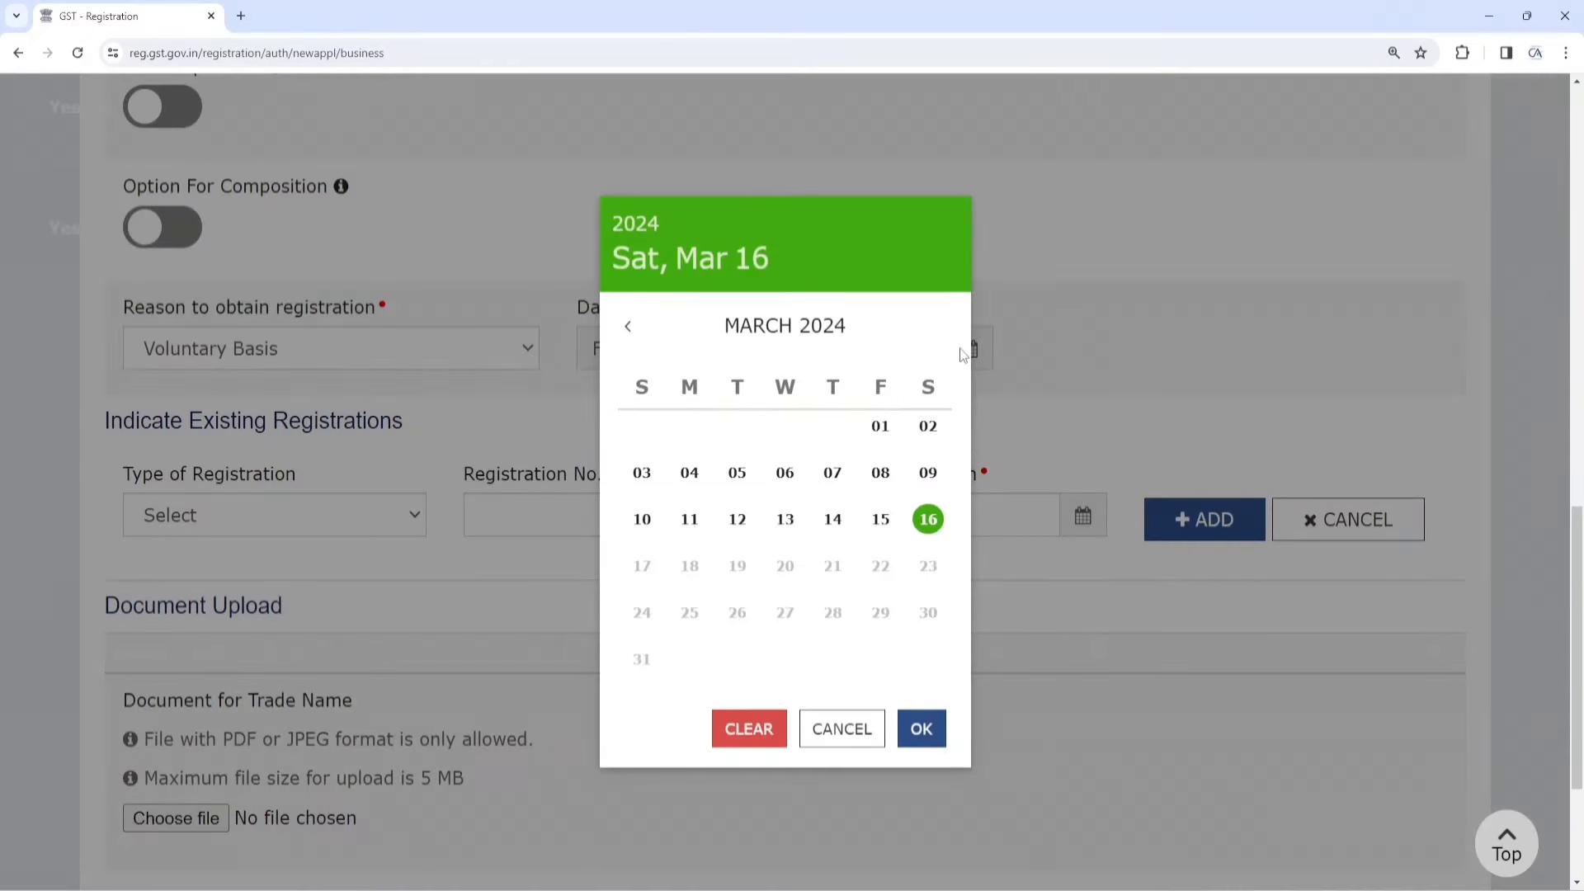
{"action": "left_click", "coordinate": [880, 429]}
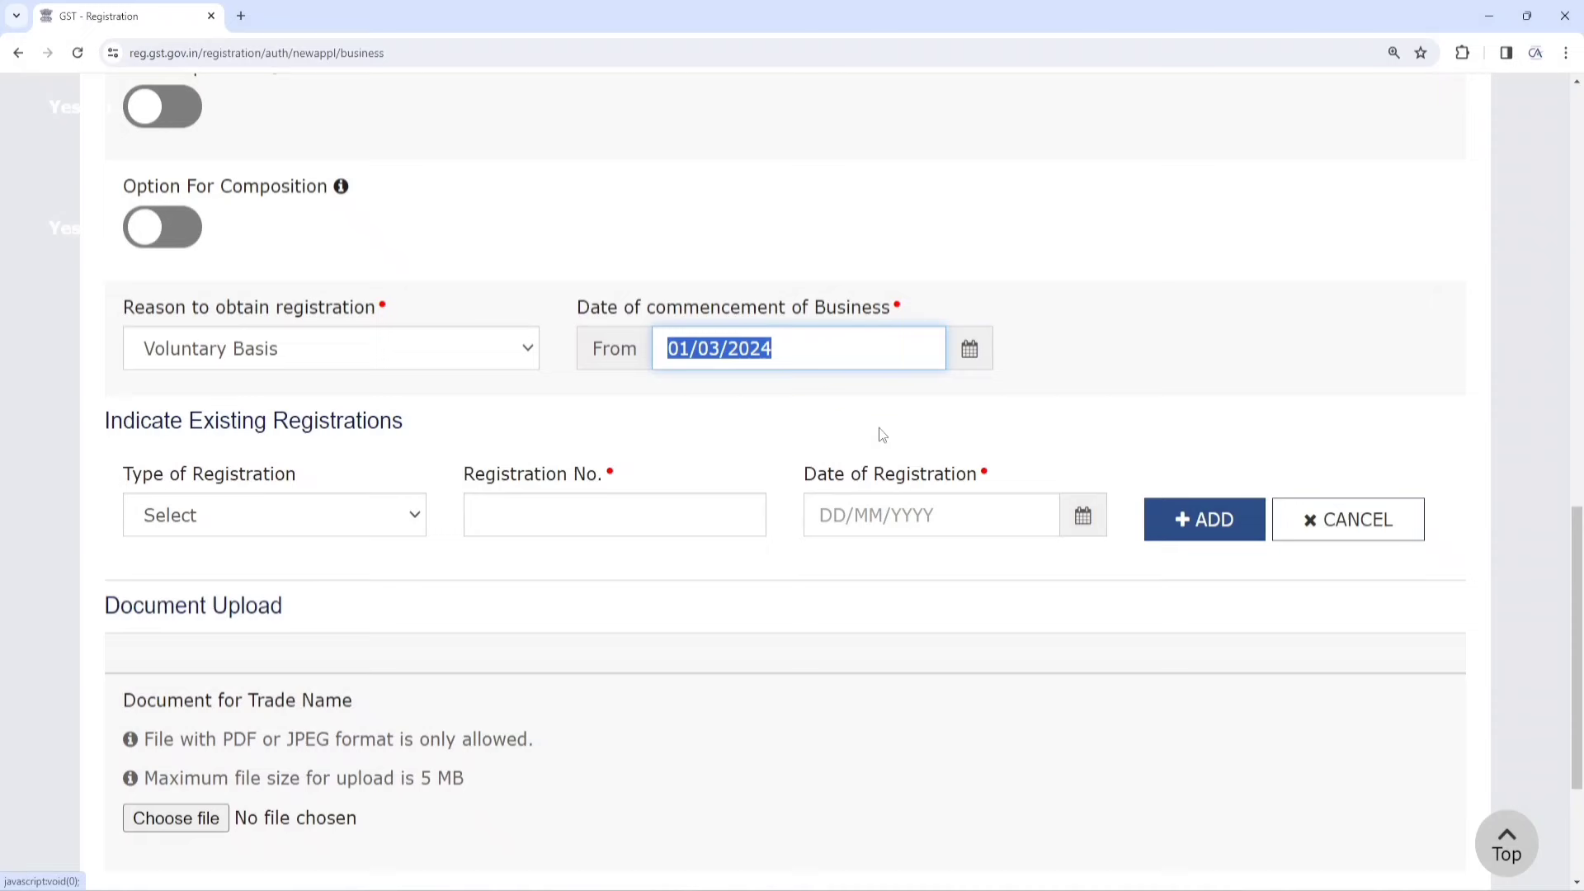
{"action": "left_click", "coordinate": [1049, 257]}
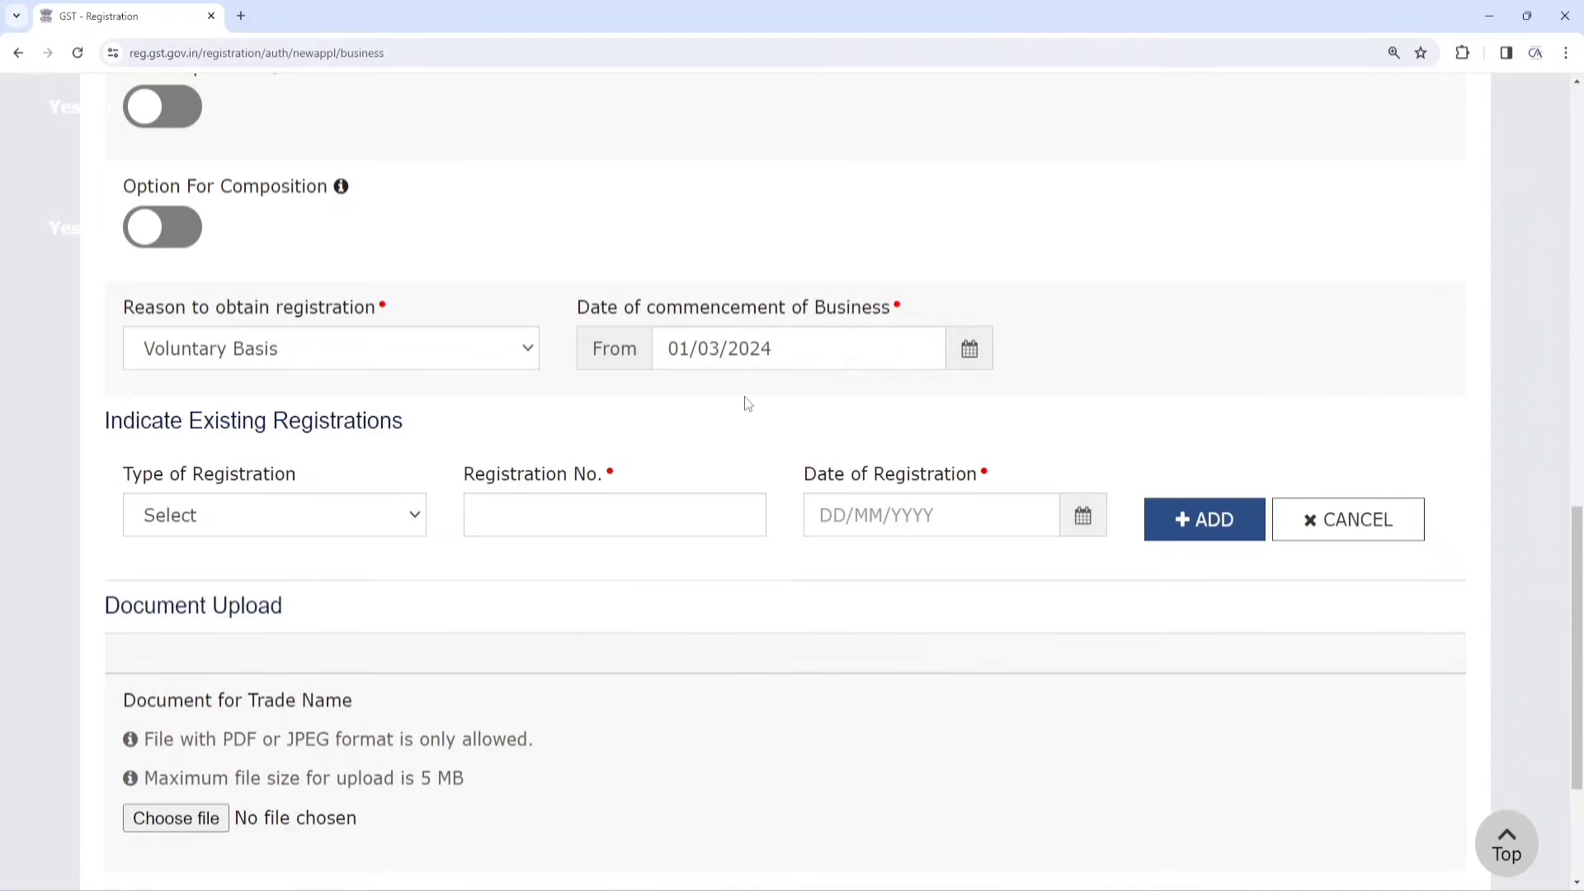
{"action": "scroll", "coordinate": [614, 389], "scroll_direction": "down", "scroll_amount": 1}
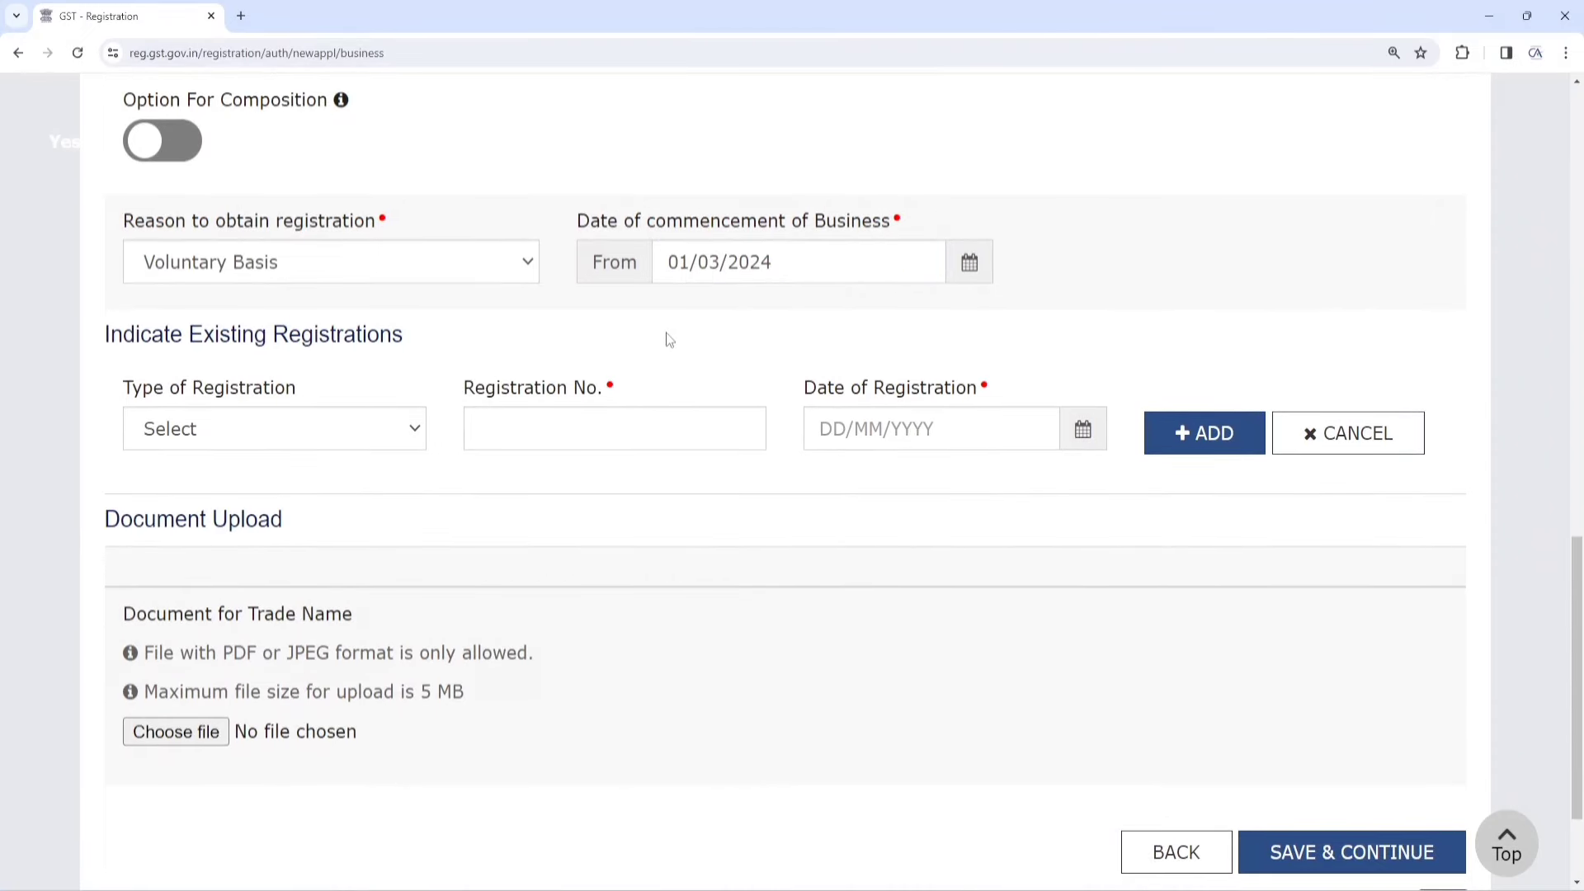
{"action": "scroll", "coordinate": [722, 315], "scroll_direction": "down", "scroll_amount": 1}
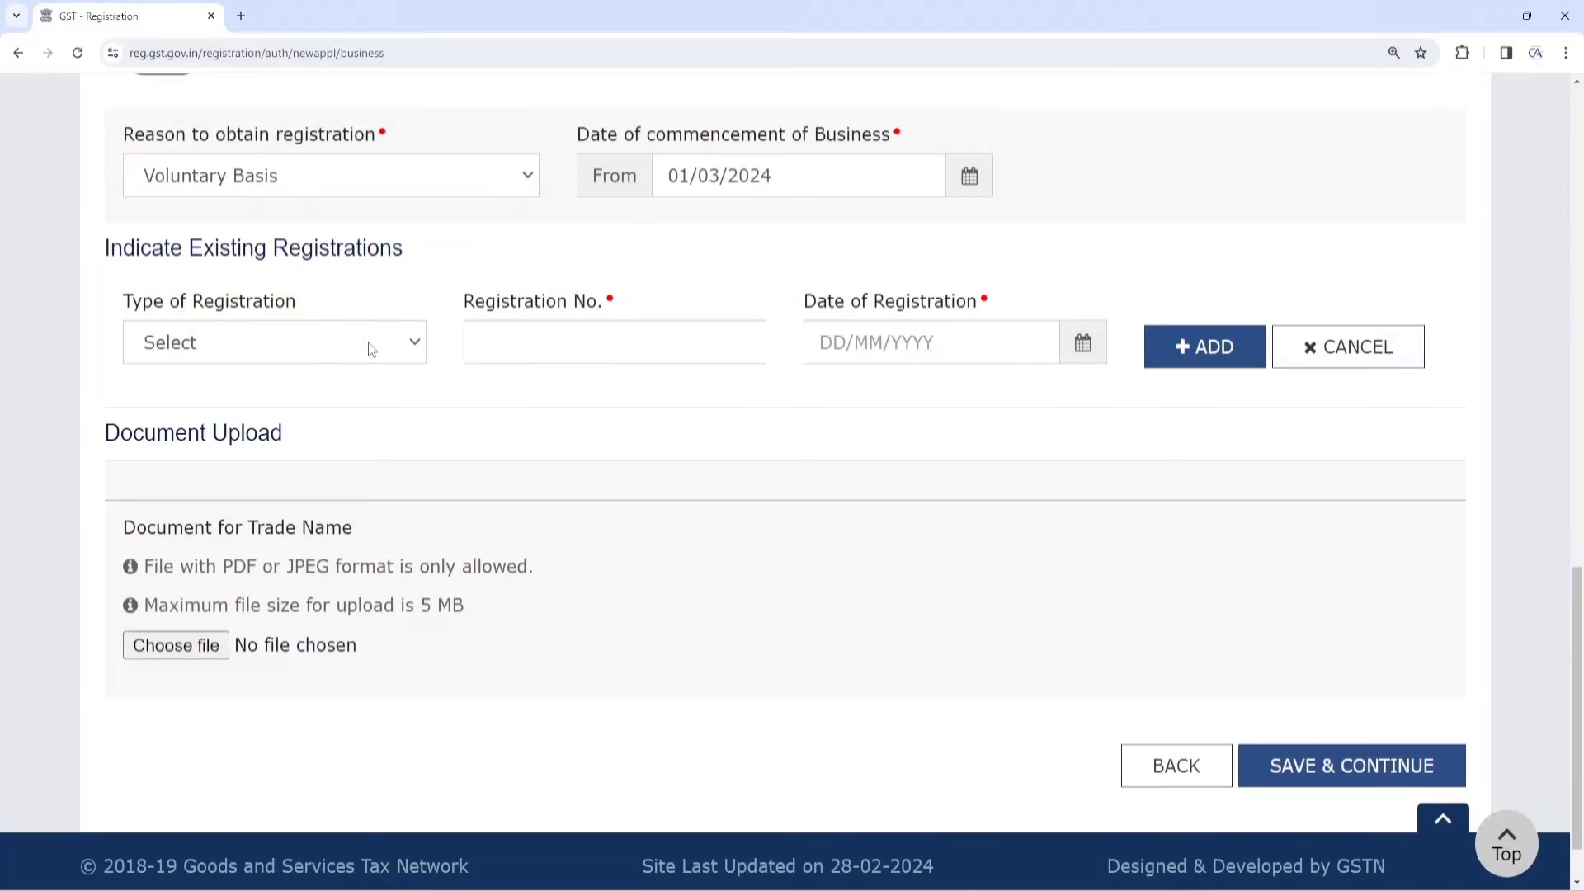
{"action": "left_click", "coordinate": [339, 350]}
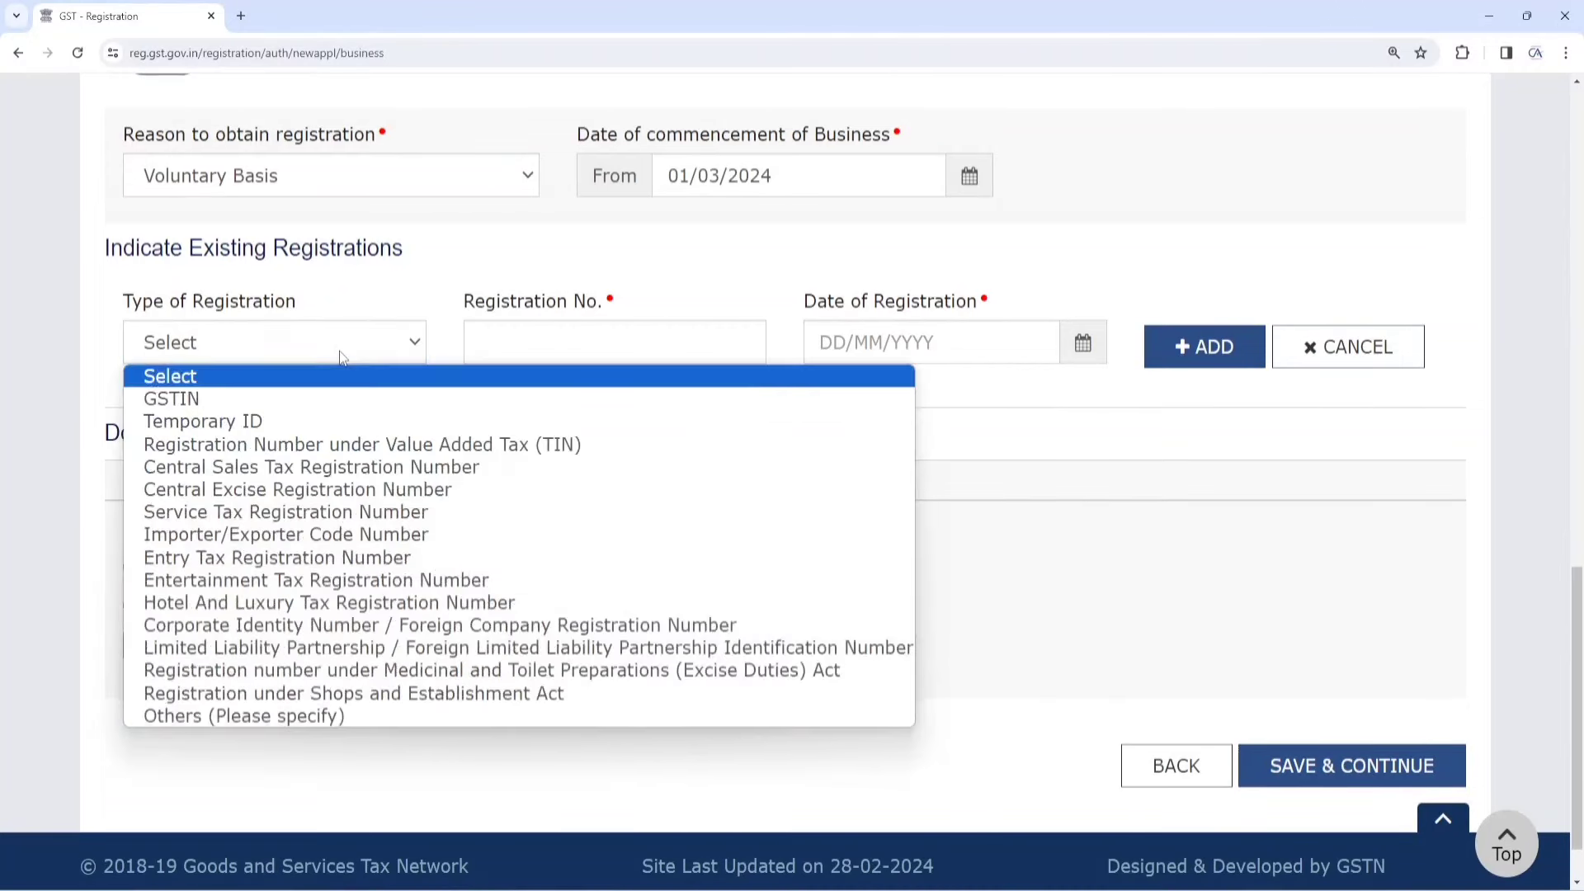
{"action": "left_click", "coordinate": [339, 350]}
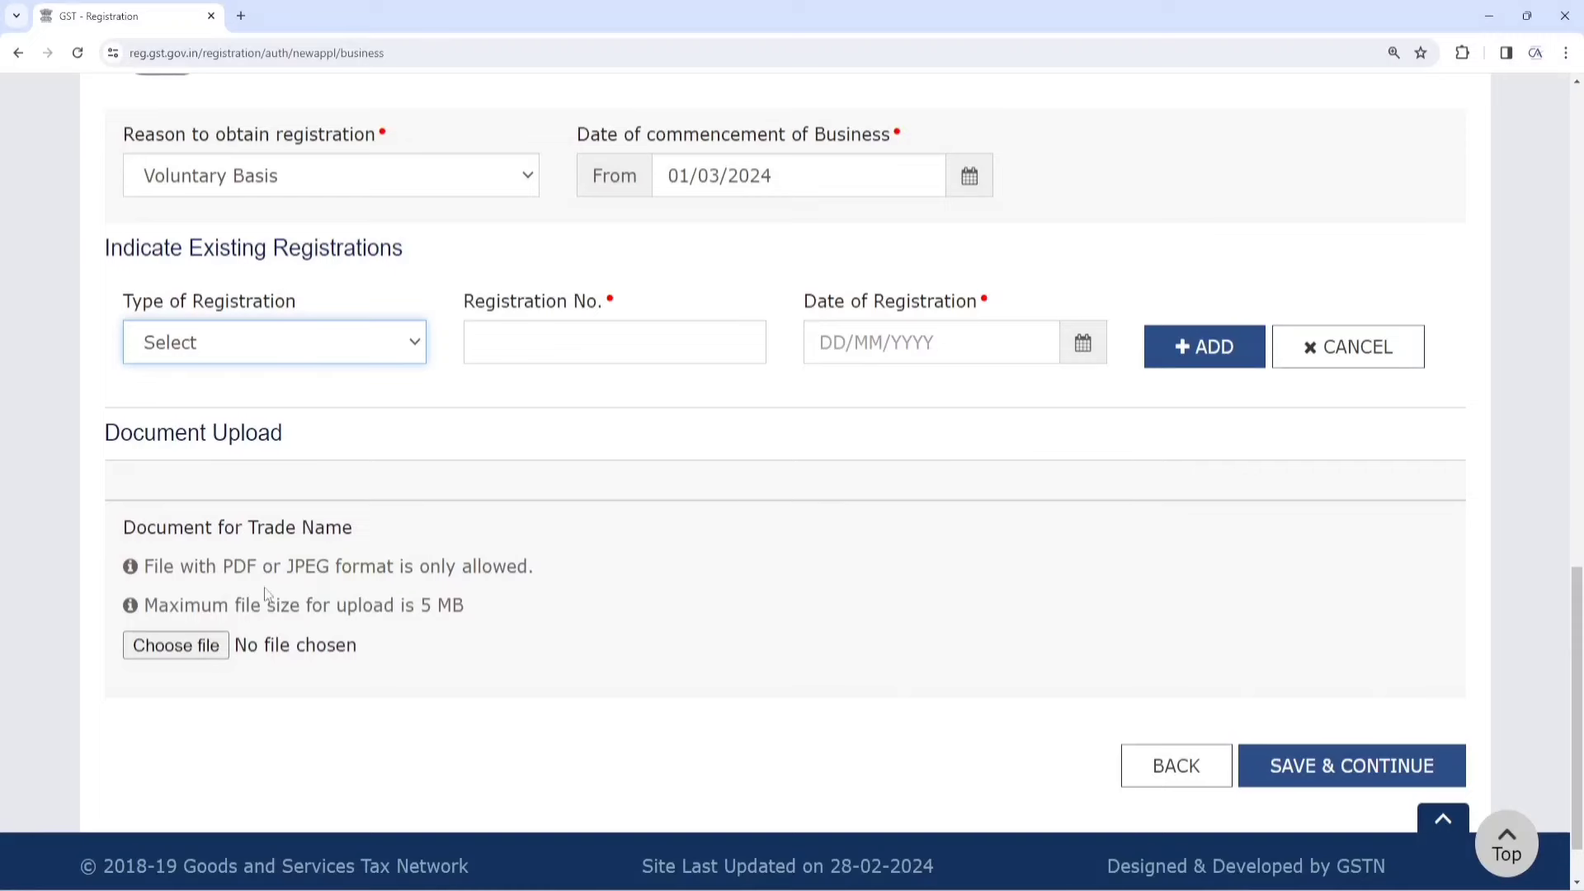
{"action": "left_click_drag", "start_coordinate": [124, 528], "coordinate": [353, 534]}
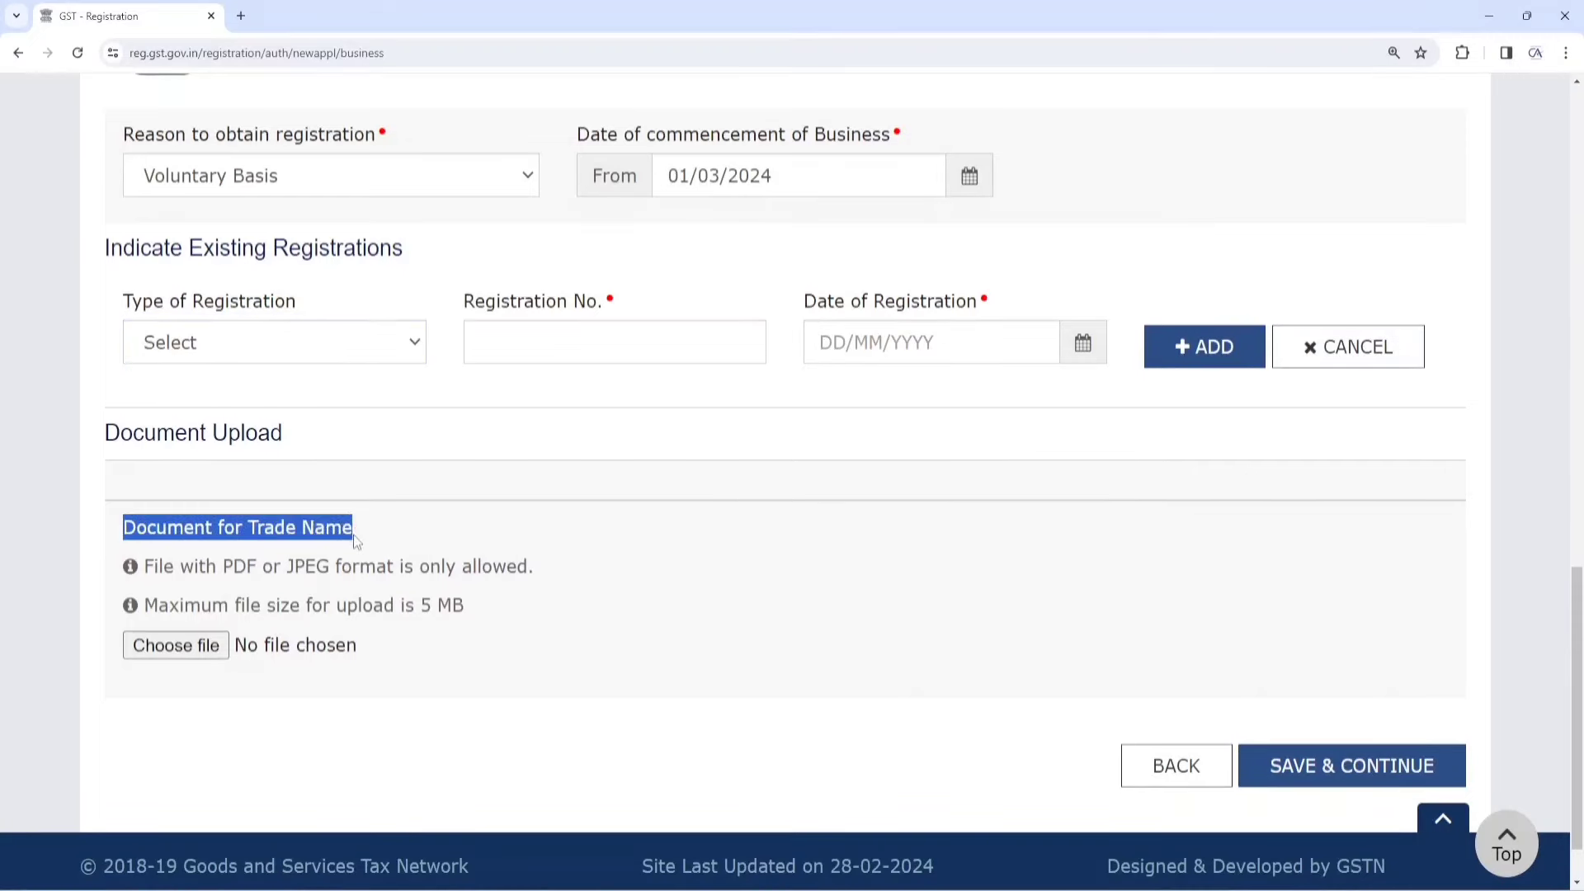
{"action": "left_click", "coordinate": [353, 535]}
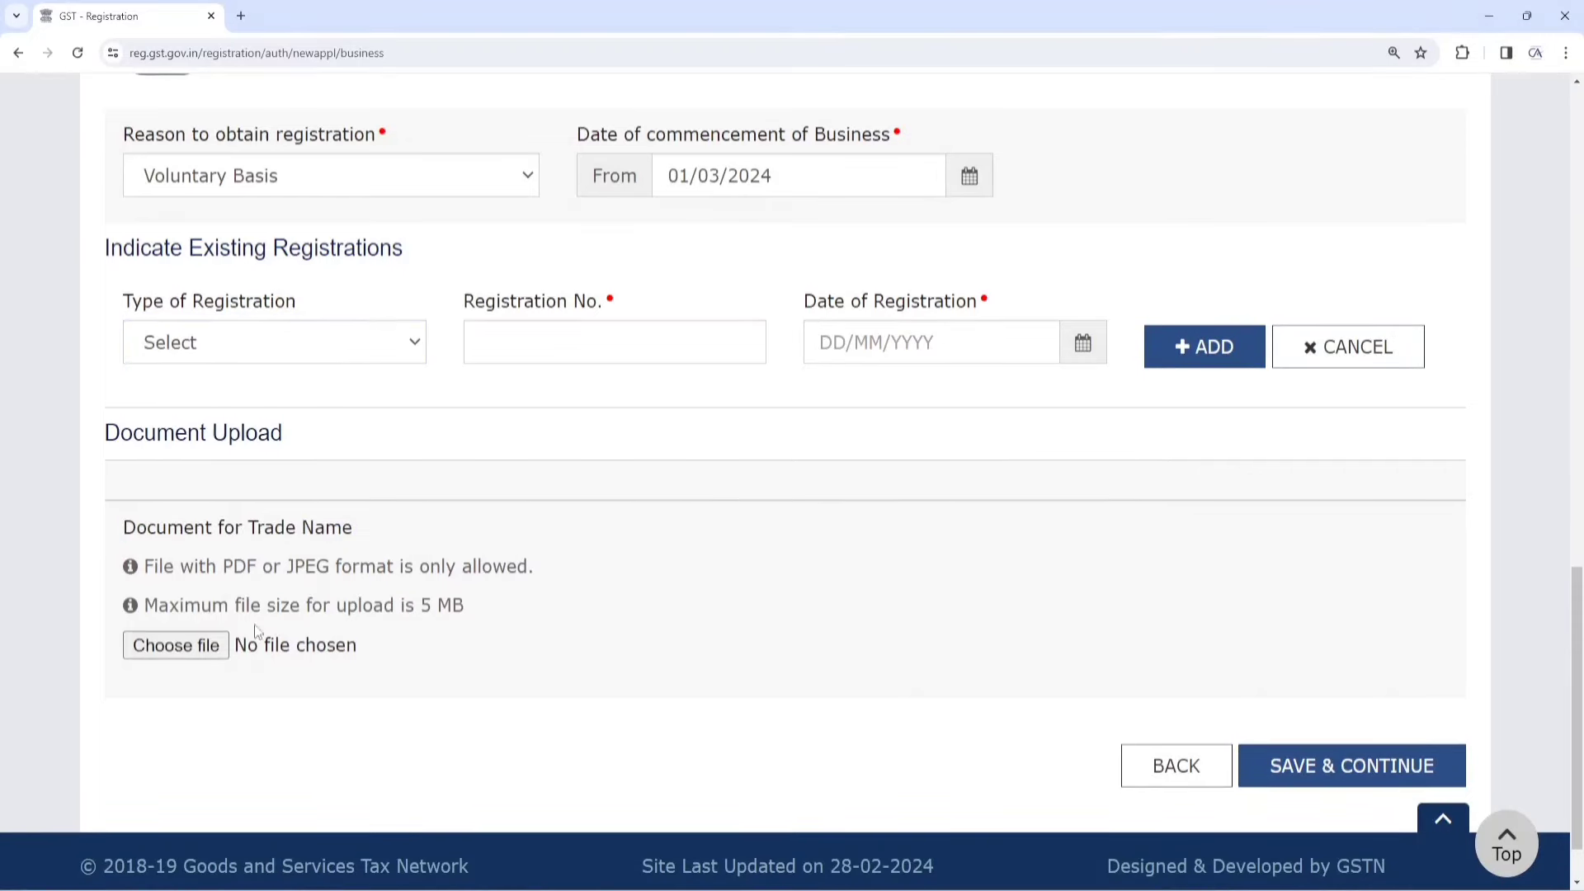
Save the Business Details (profile now 11%) and reach the Details of Proprietor section
{"action": "left_click", "coordinate": [1338, 767]}
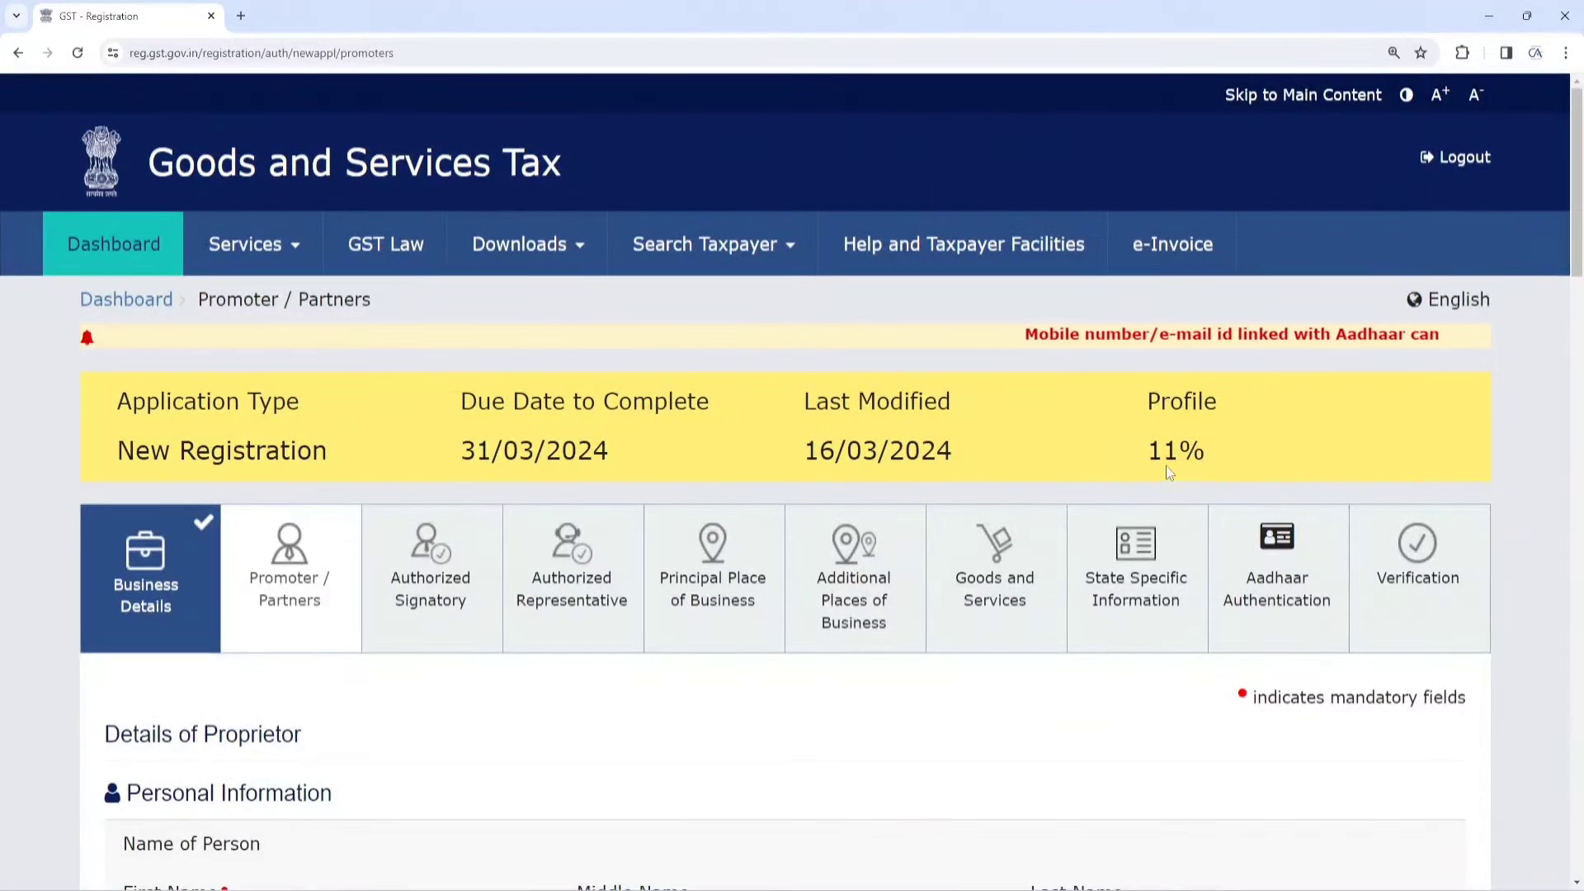
{"action": "left_click_drag", "start_coordinate": [1206, 452], "coordinate": [1146, 452]}
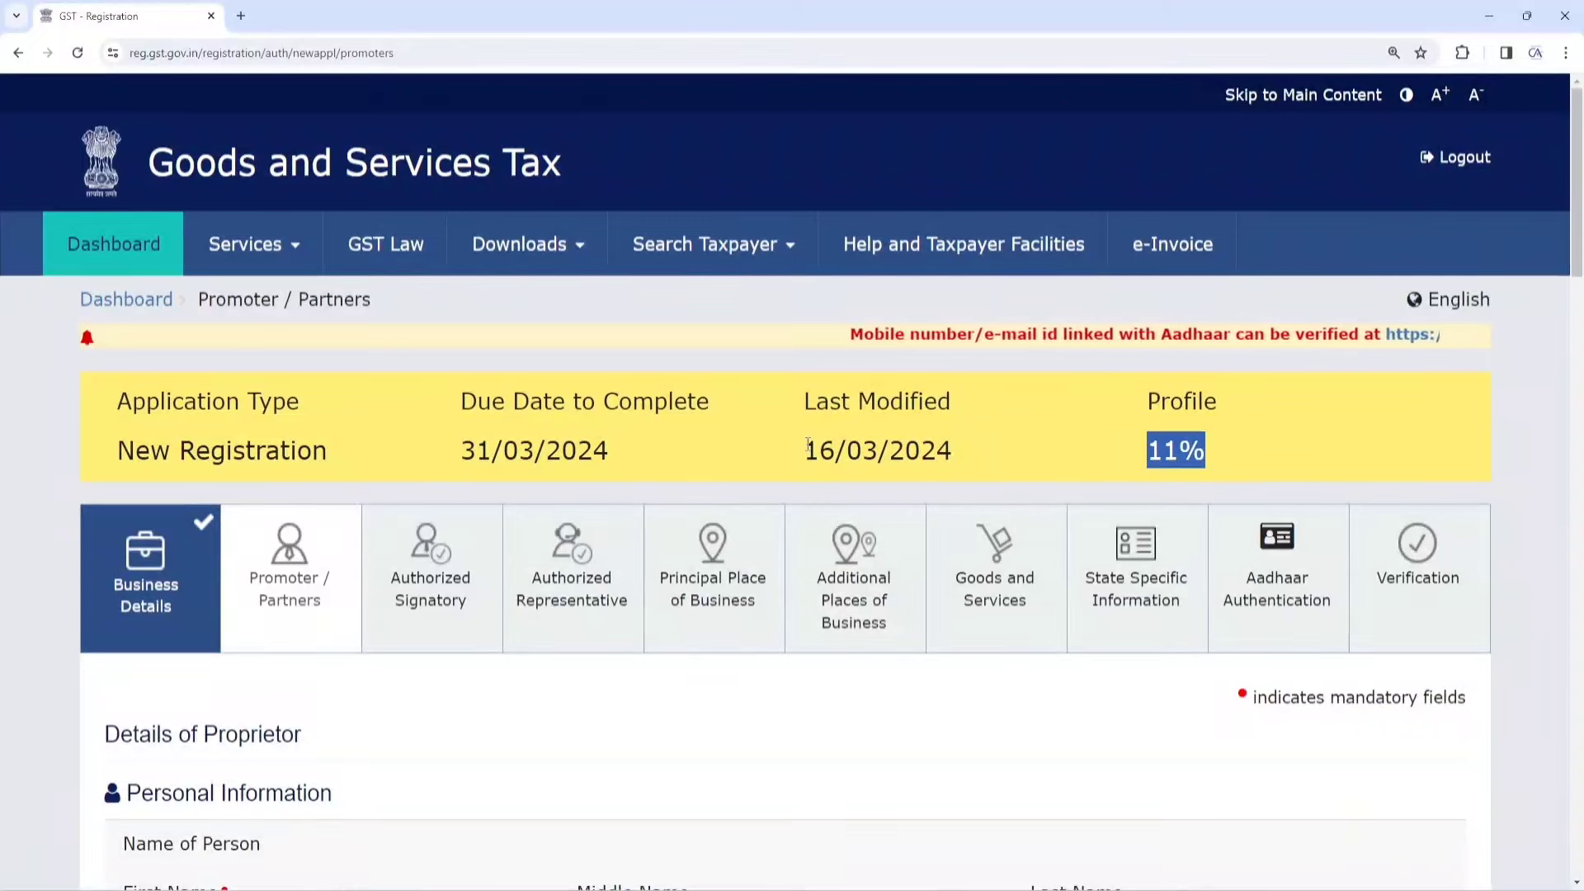
{"action": "scroll", "coordinate": [806, 449], "scroll_direction": "down", "scroll_amount": 3}
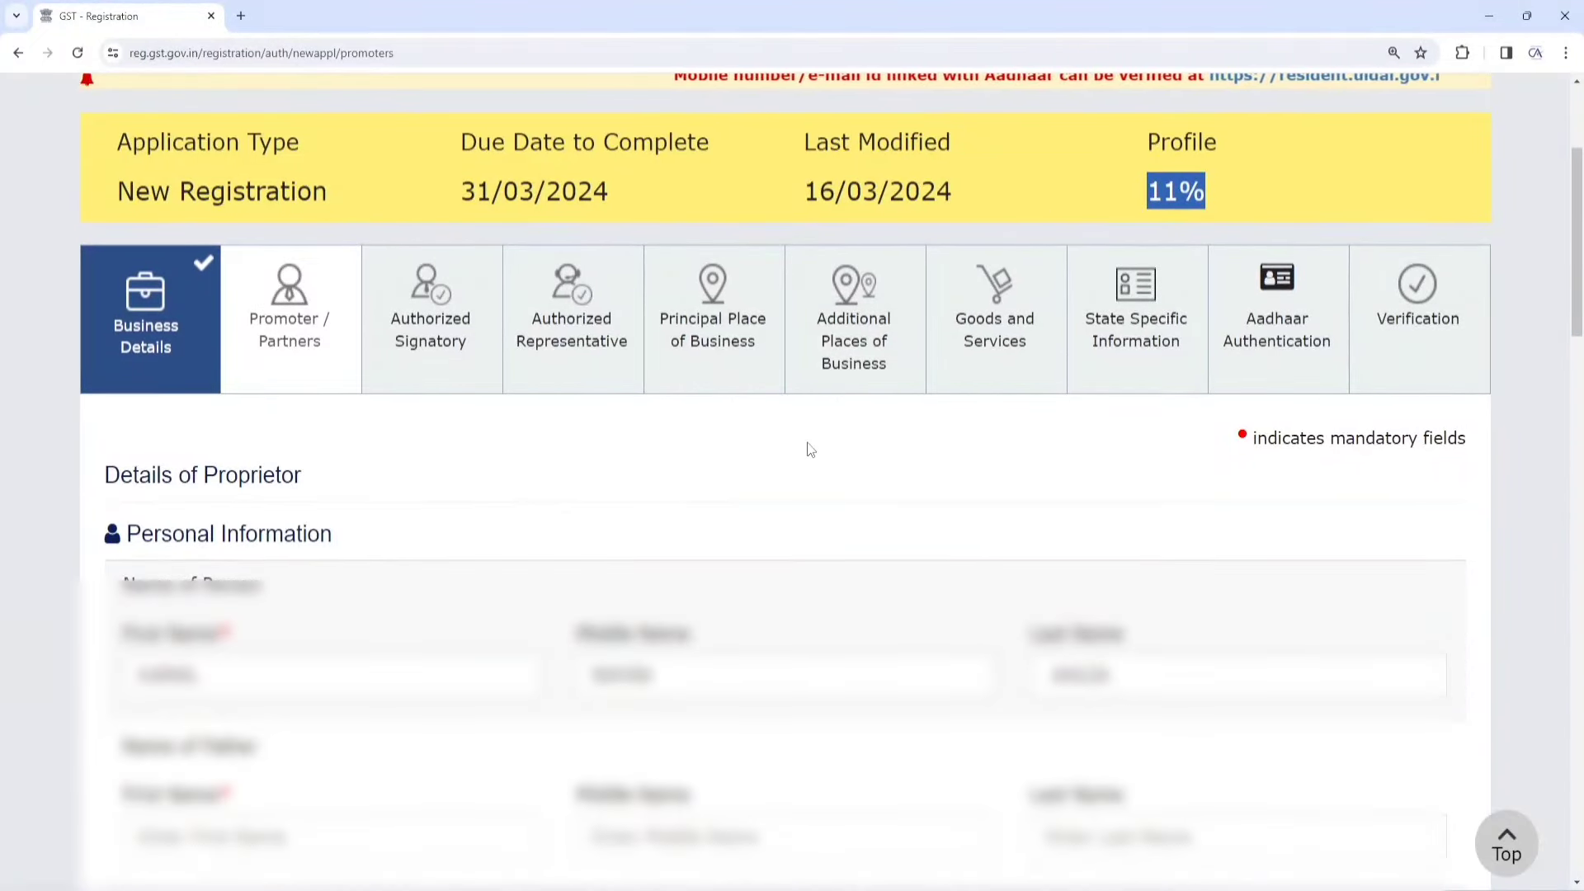
{"action": "scroll", "coordinate": [807, 450], "scroll_direction": "down", "scroll_amount": 1}
{"action": "left_click_drag", "start_coordinate": [105, 401], "coordinate": [351, 410]}
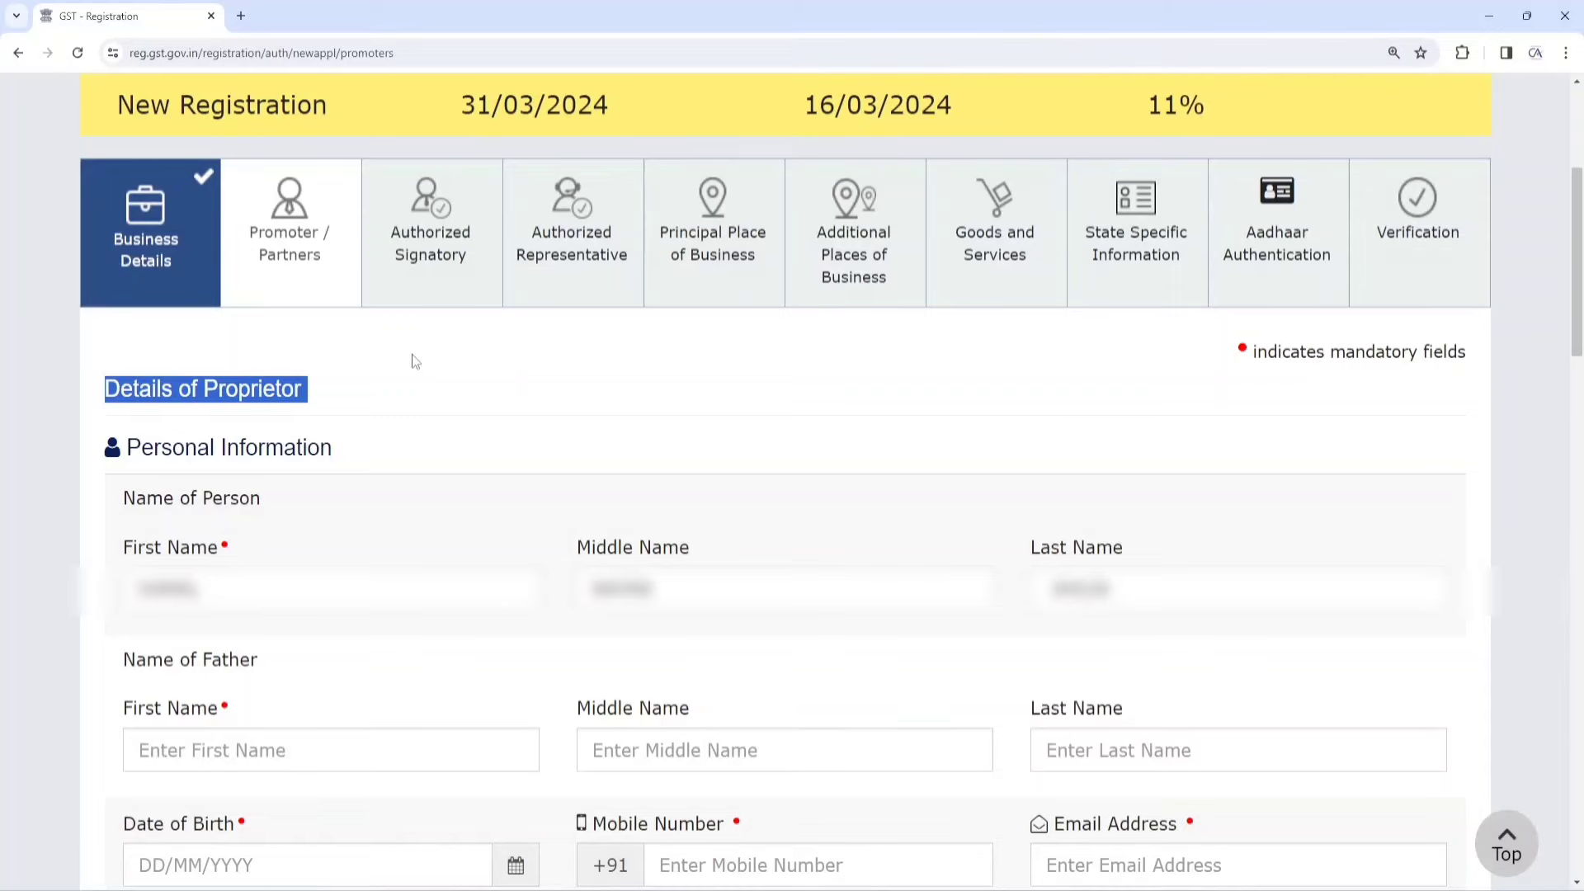
Go through the proprietor's name, father's name, date of birth, mobile and e-mail fields
{"action": "scroll", "coordinate": [412, 356], "scroll_direction": "down", "scroll_amount": 3}
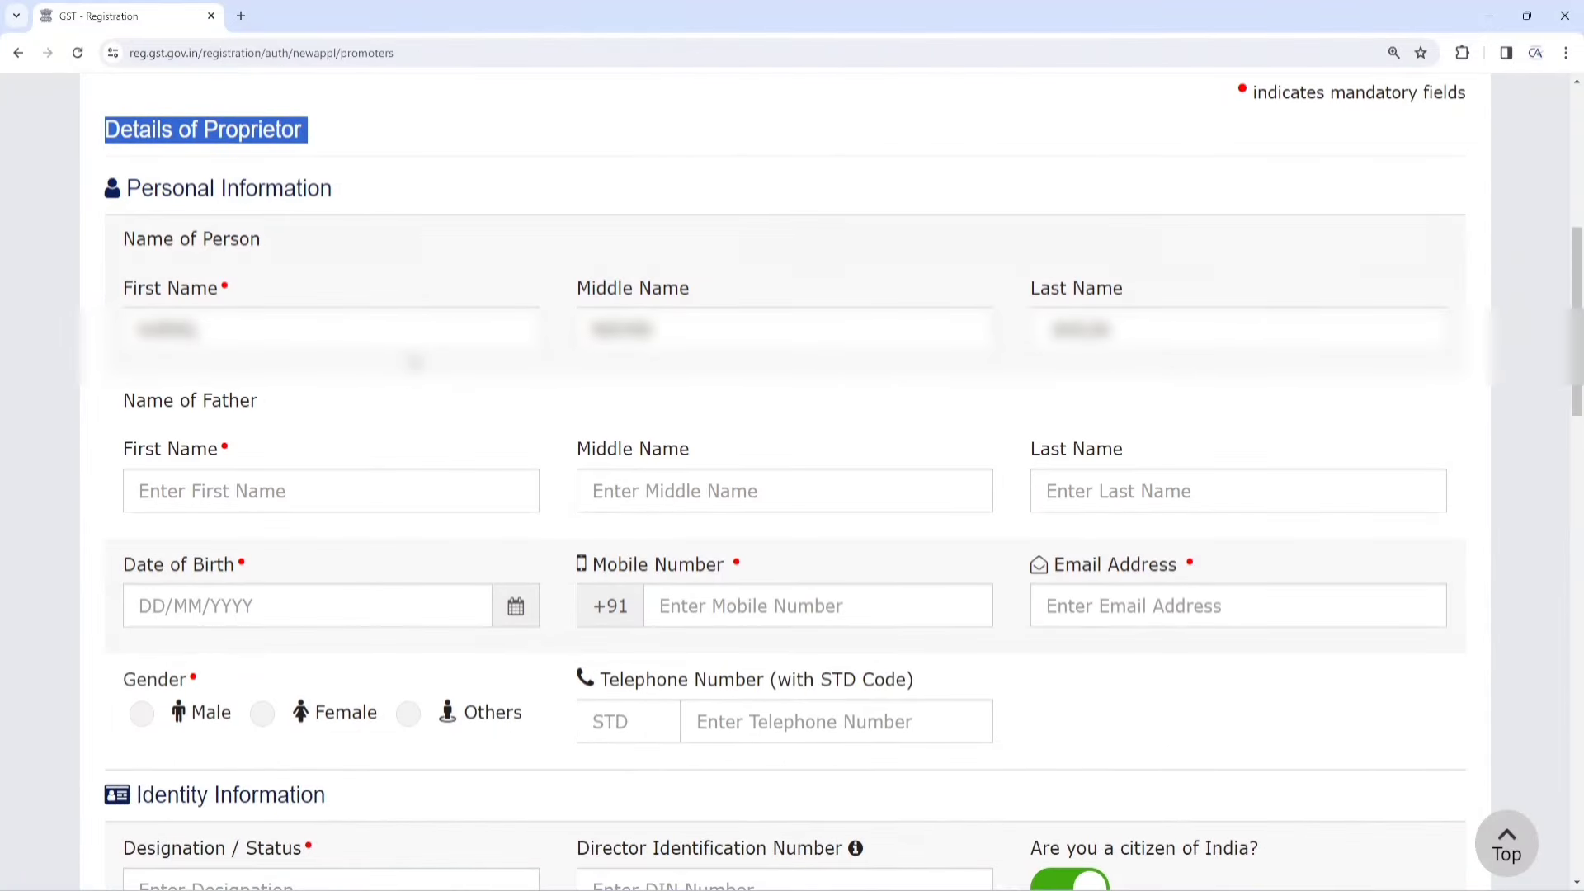
{"action": "left_click", "coordinate": [333, 330]}
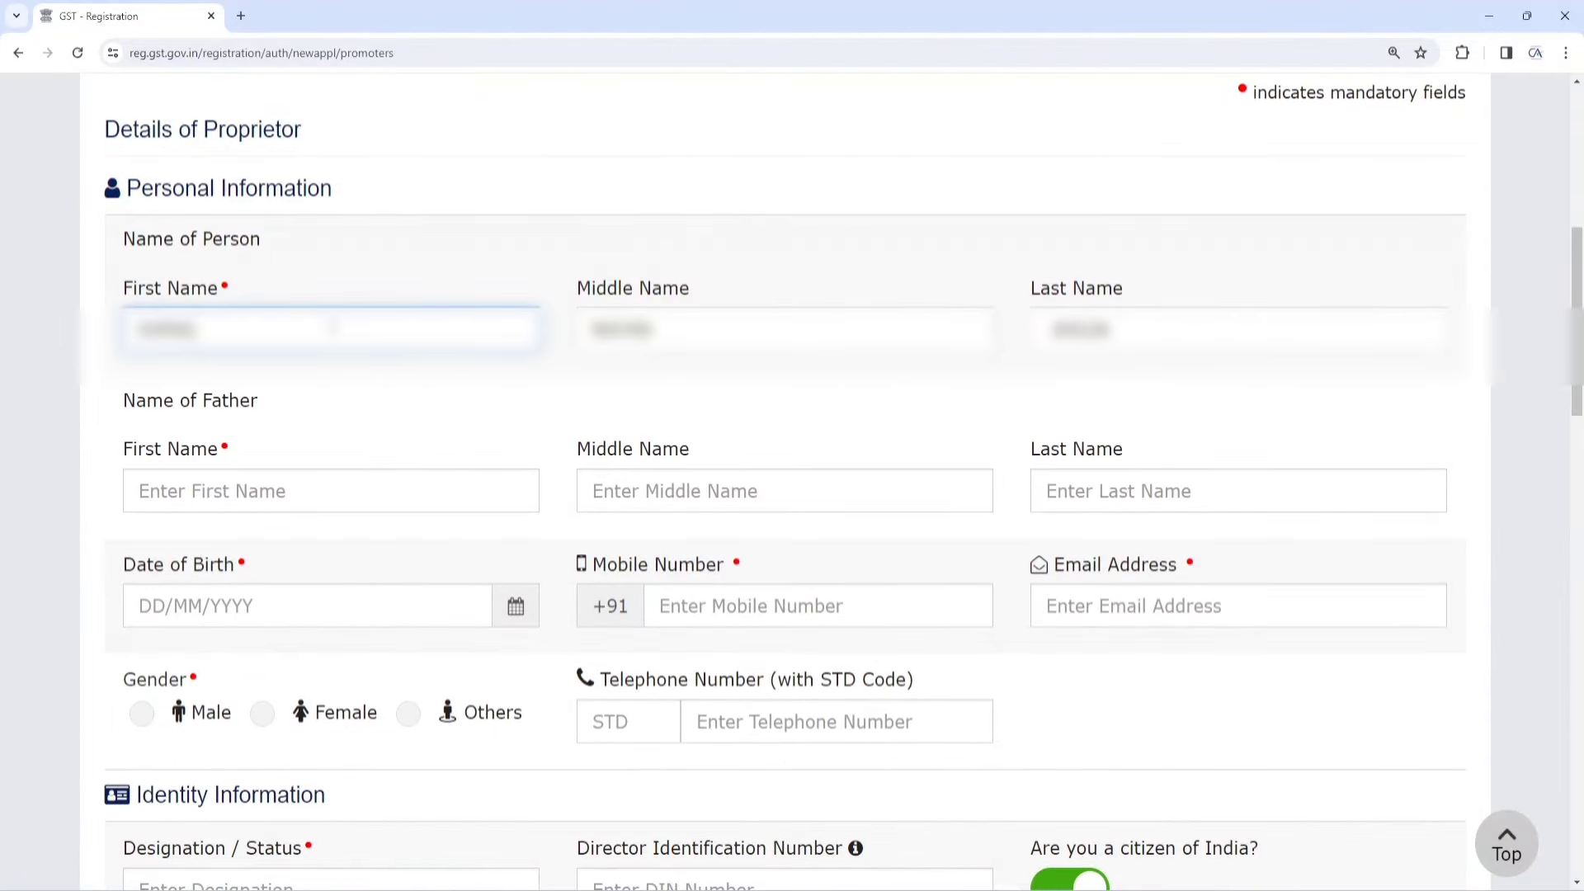
{"action": "left_click", "coordinate": [225, 481]}
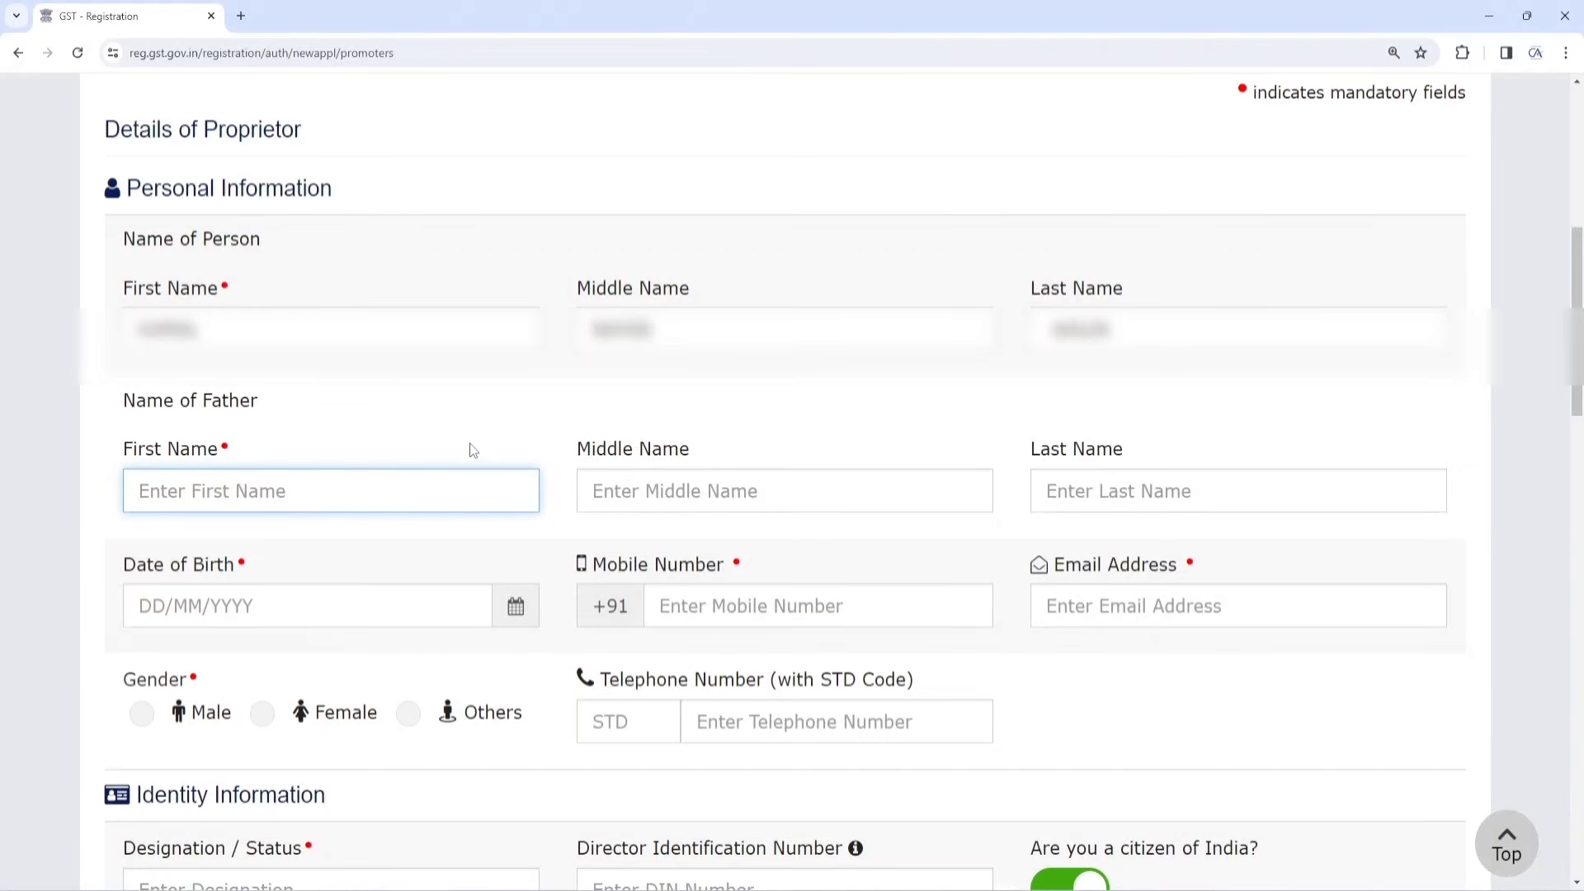
{"action": "scroll", "coordinate": [472, 447], "scroll_direction": "down", "scroll_amount": 1}
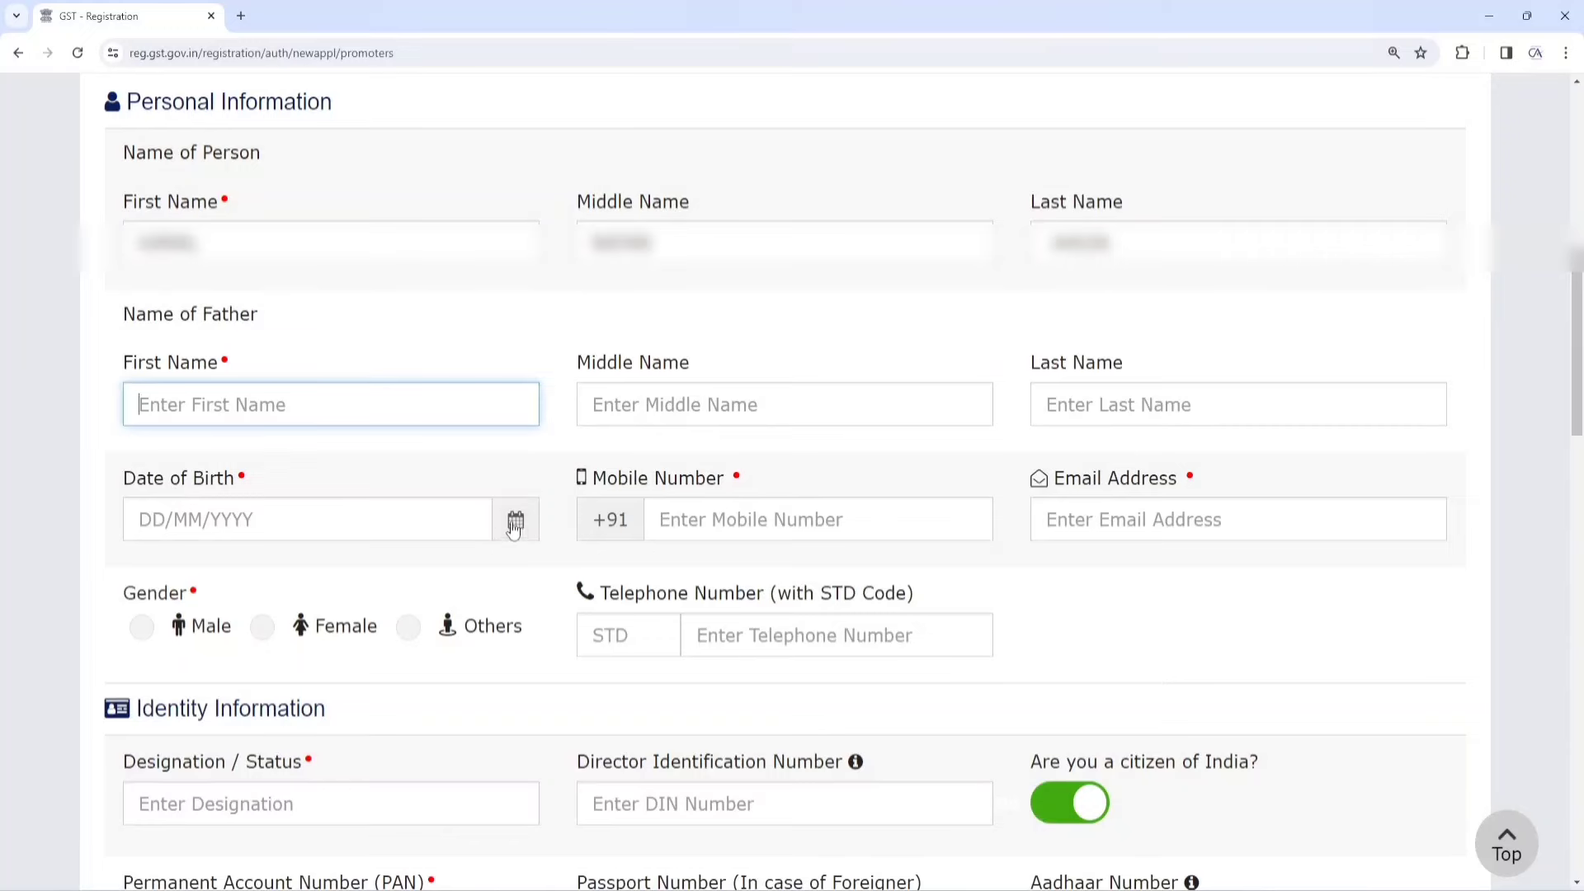
{"action": "left_click", "coordinate": [444, 518]}
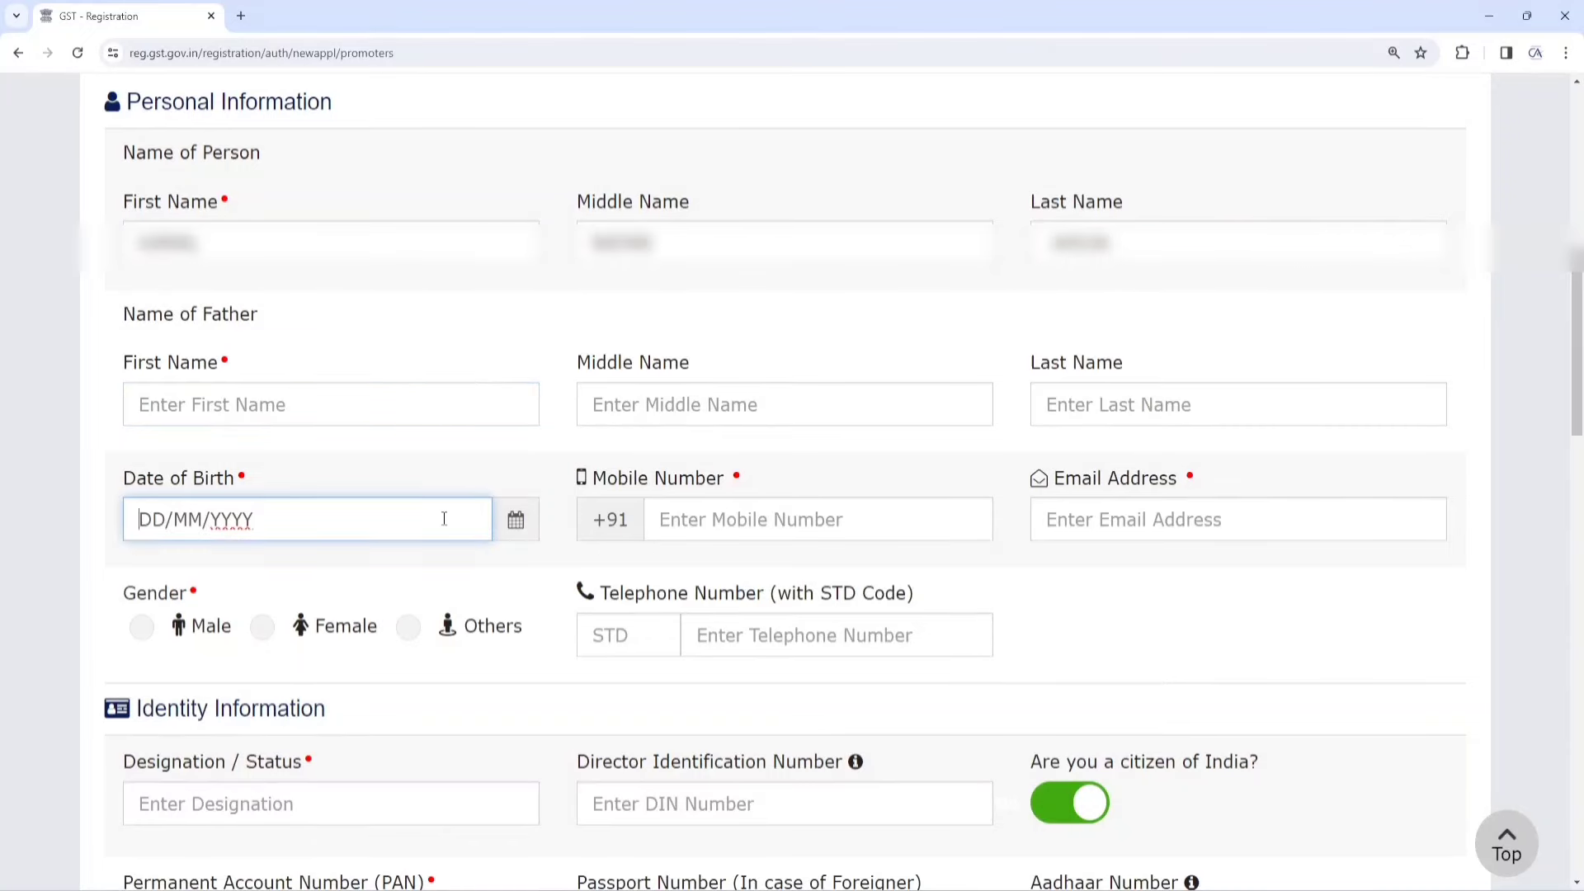
{"action": "left_click", "coordinate": [777, 526]}
{"action": "left_click", "coordinate": [1087, 513]}
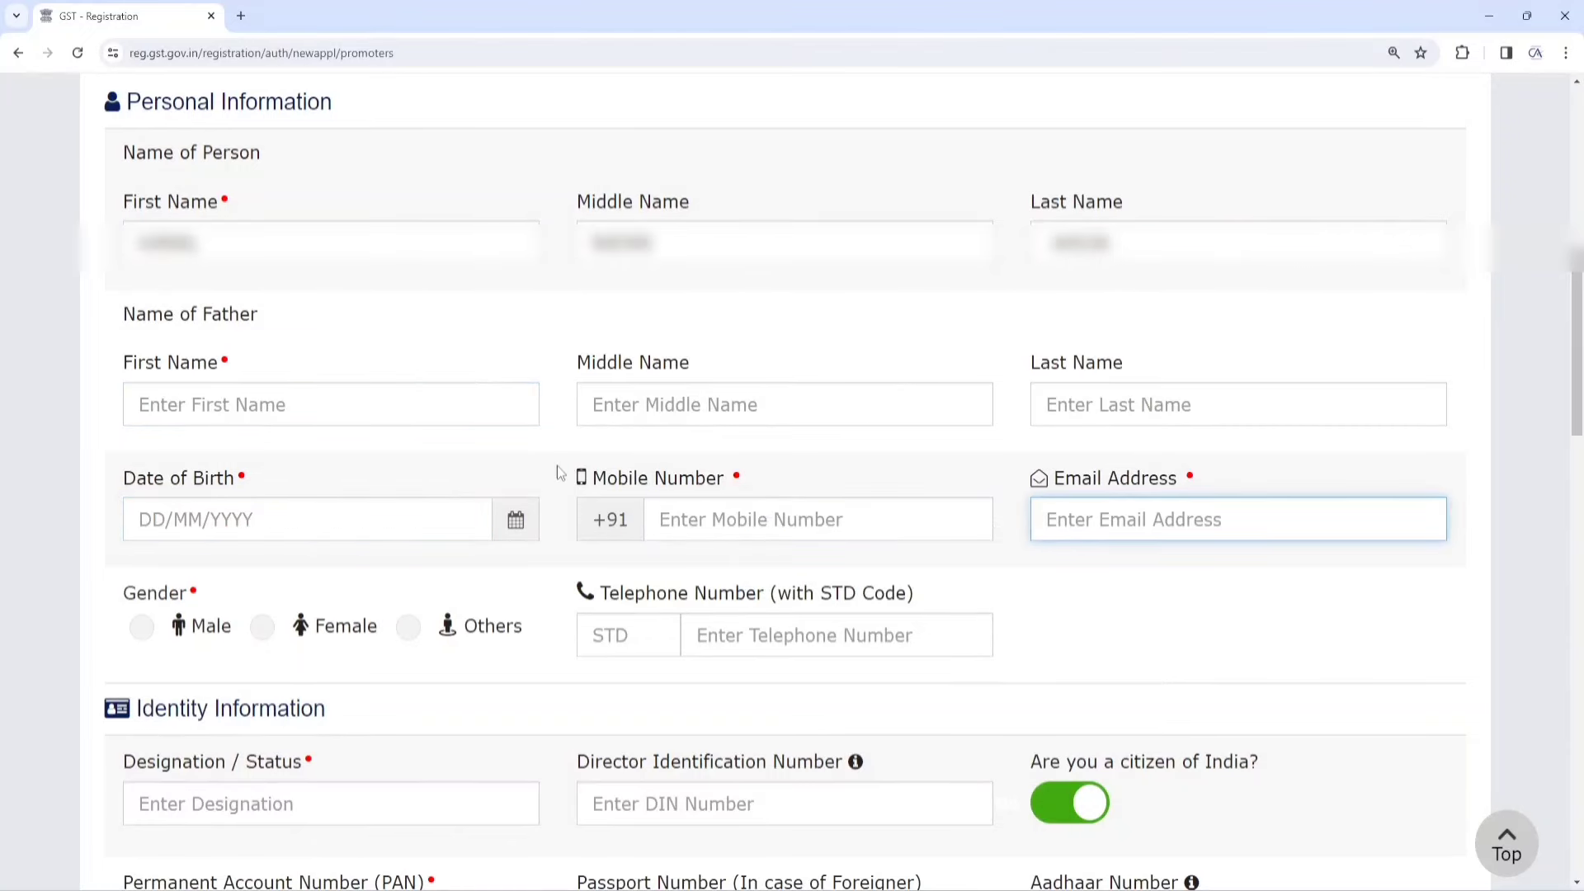
{"action": "scroll", "coordinate": [558, 472], "scroll_direction": "down", "scroll_amount": 1}
Set the proprietor's gender to Male and designation to PROPRIETOR
{"action": "left_click", "coordinate": [142, 541]}
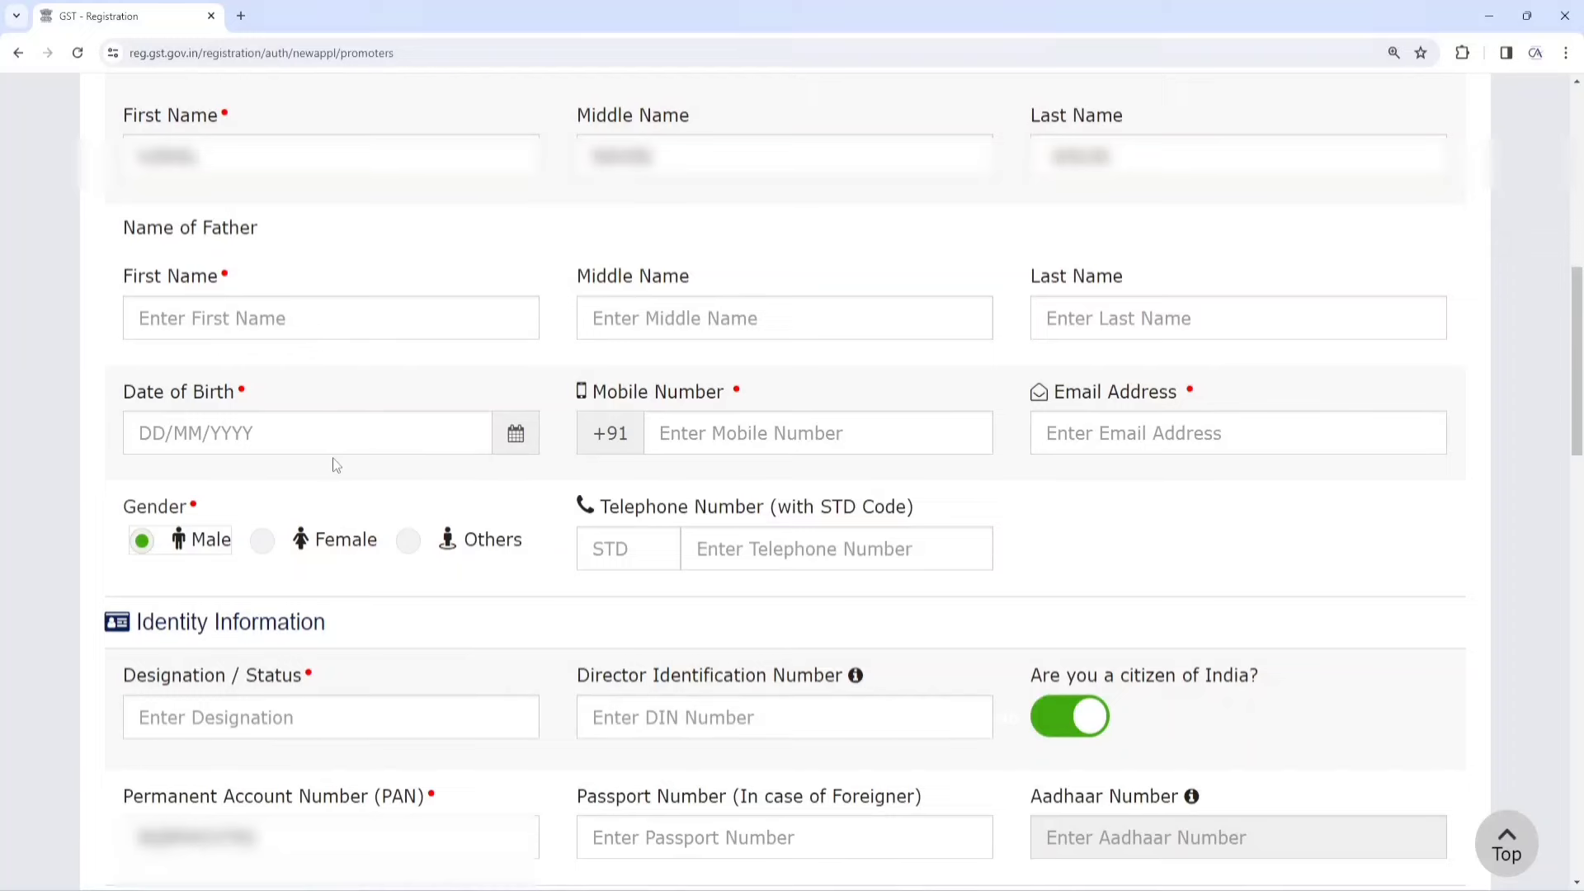
{"action": "scroll", "coordinate": [439, 464], "scroll_direction": "down", "scroll_amount": 3}
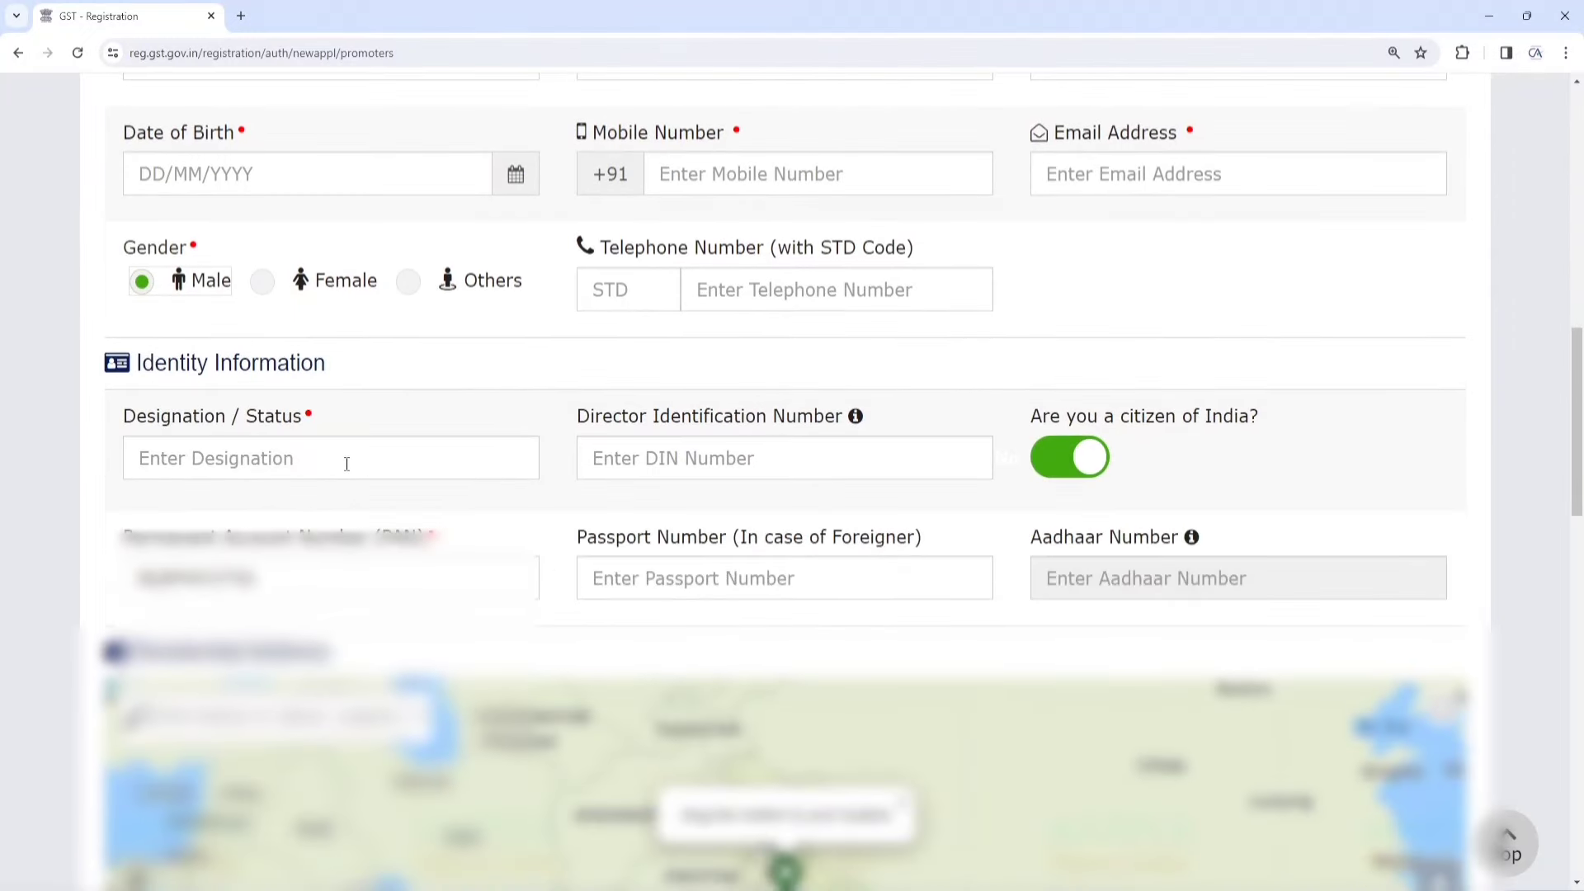
{"action": "left_click", "coordinate": [320, 461]}
{"action": "type", "text": "PRO"}
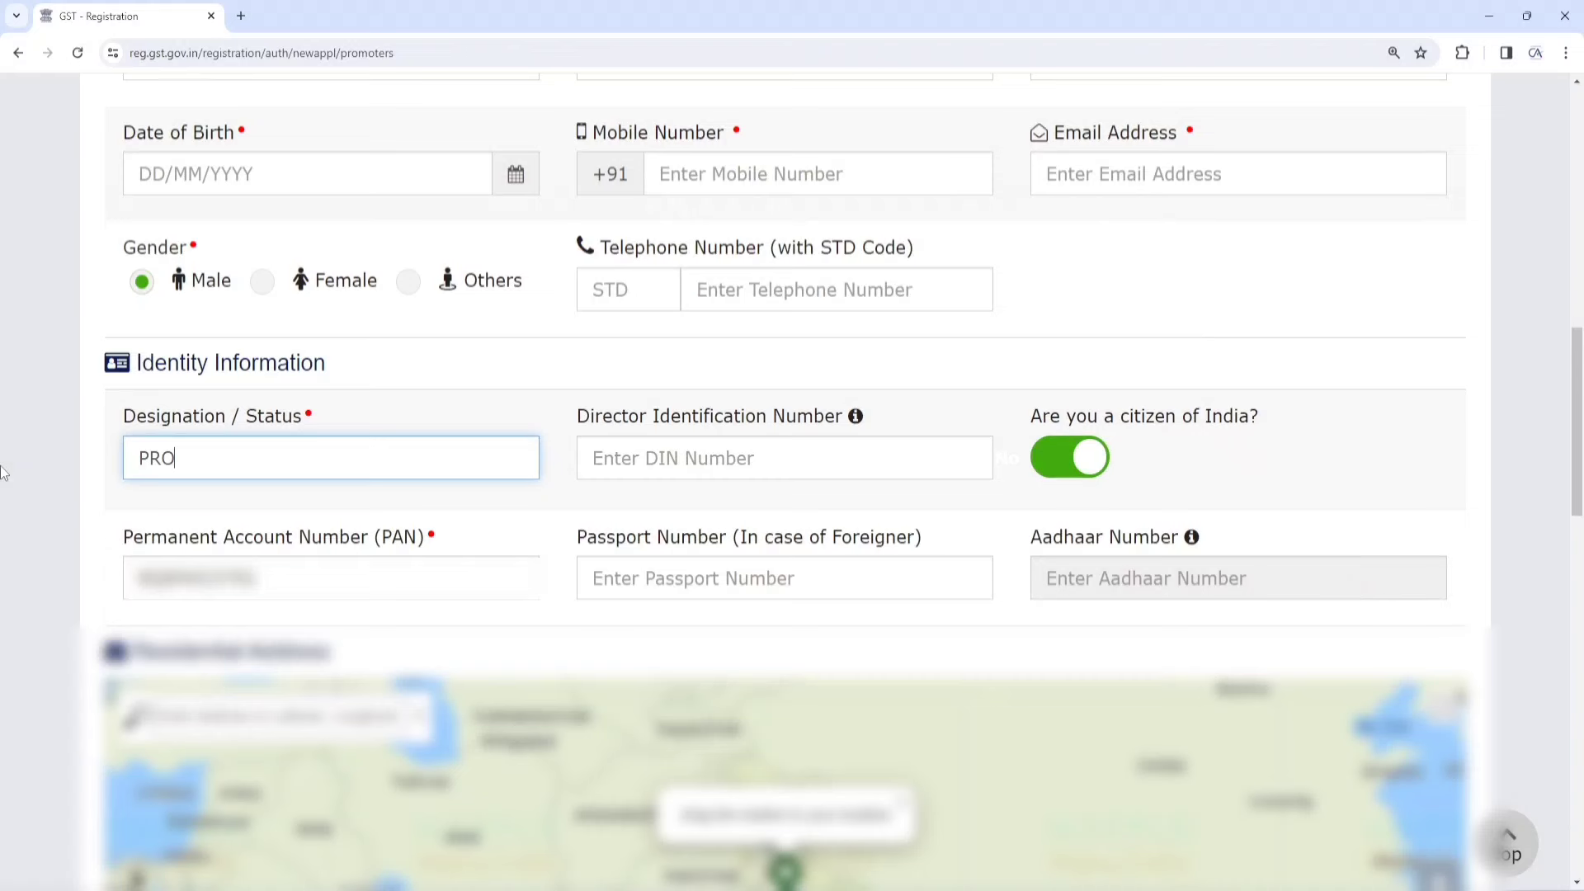
{"action": "type", "text": "PRIETOR"}
Move through the DIN, PAN and passport fields down to the Residential Address section
{"action": "left_click", "coordinate": [742, 468]}
{"action": "scroll", "coordinate": [728, 466], "scroll_direction": "down", "scroll_amount": 2}
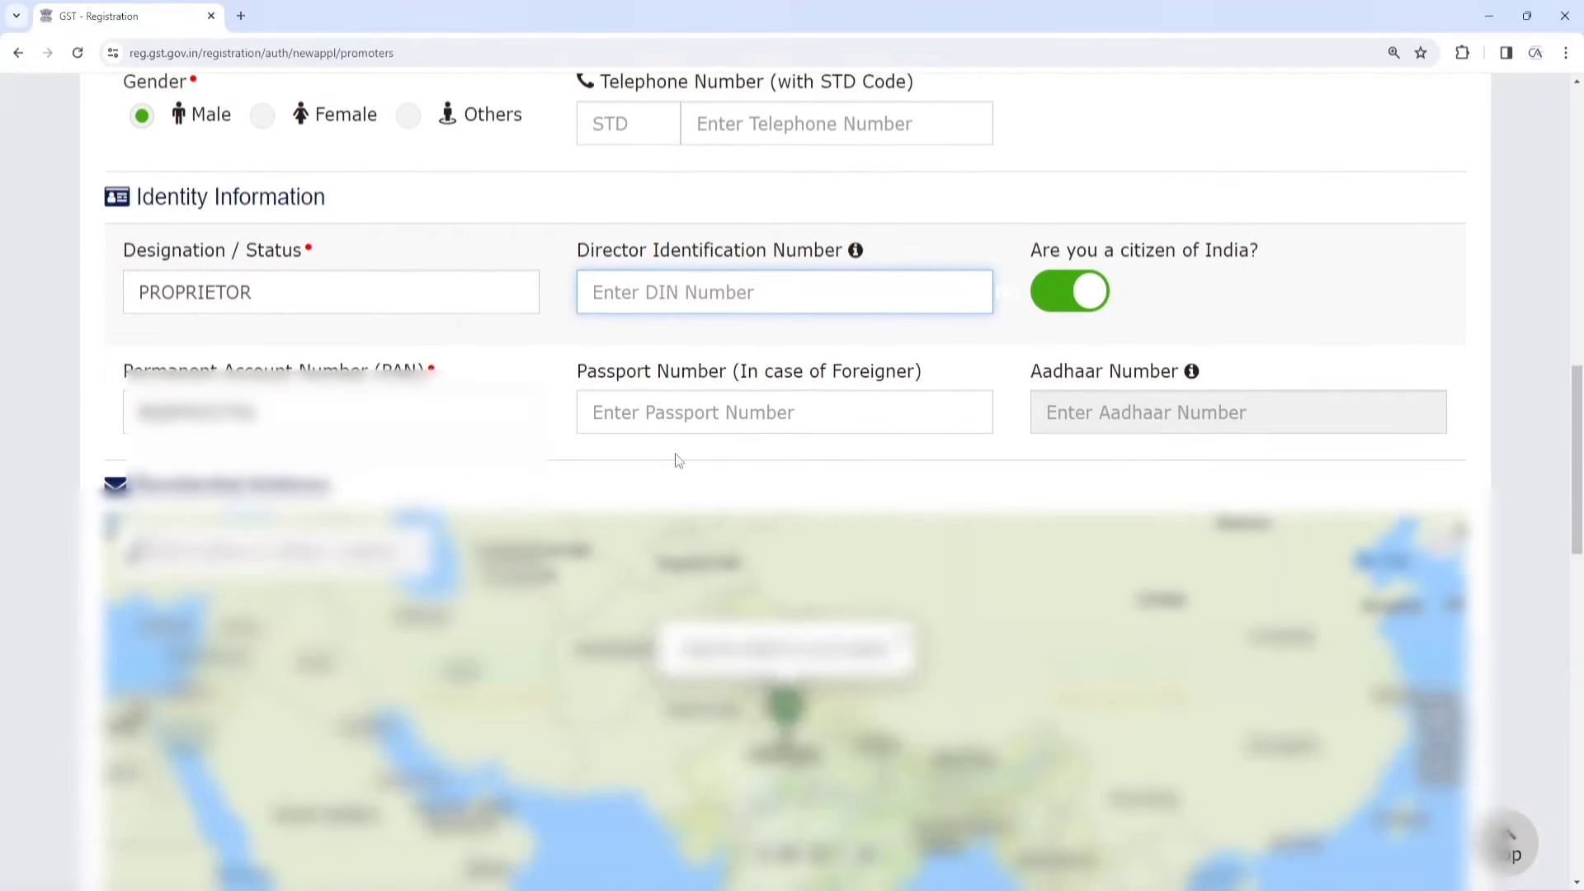
{"action": "key", "text": "Tab"}
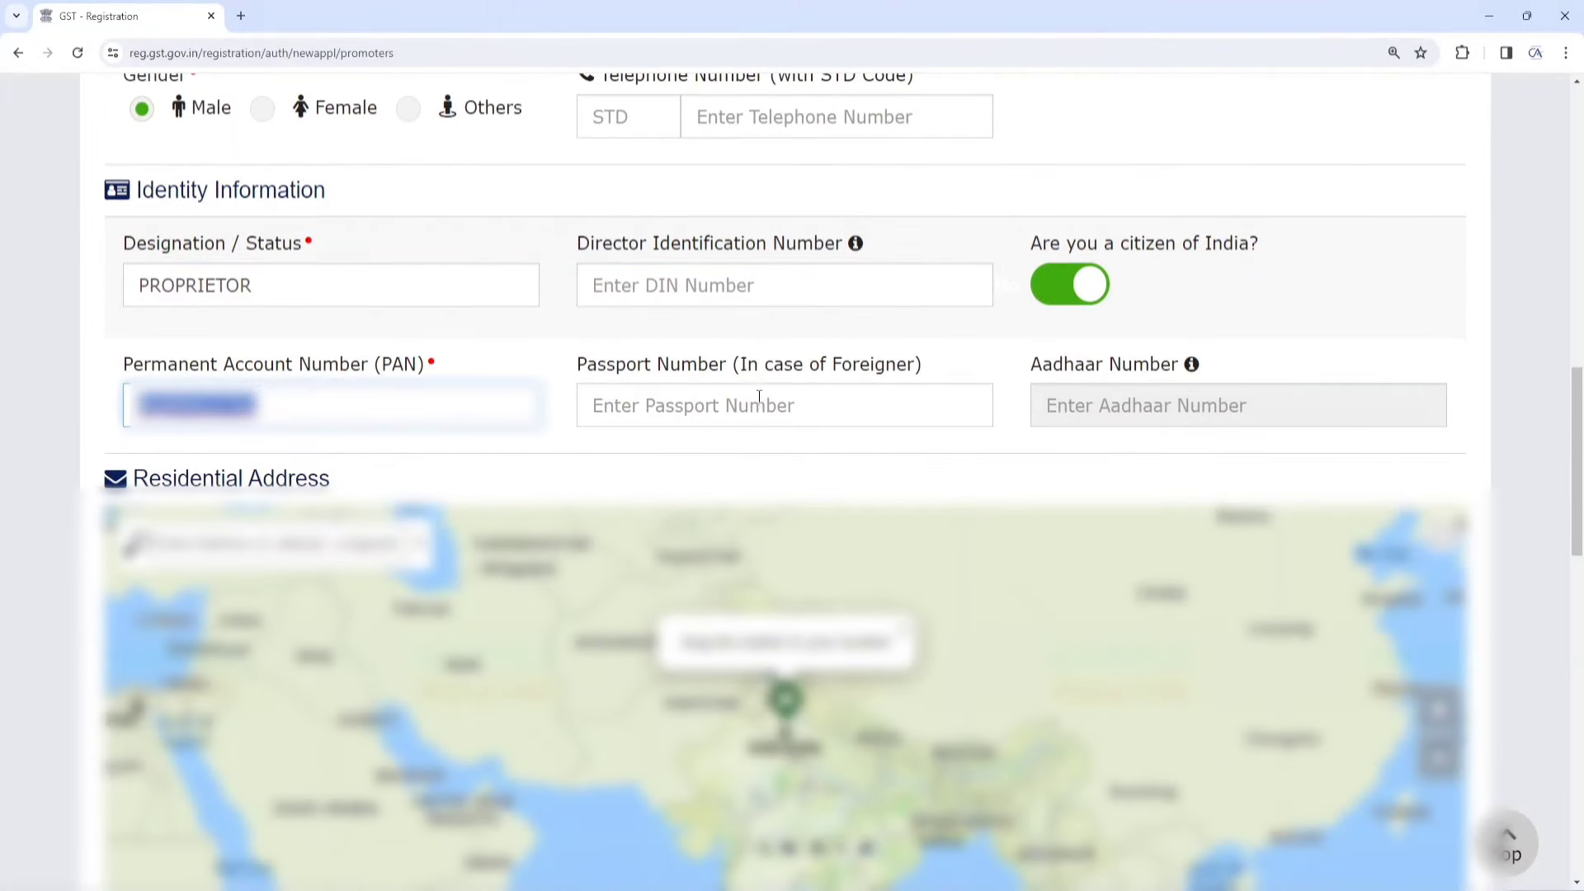
{"action": "left_click", "coordinate": [759, 397]}
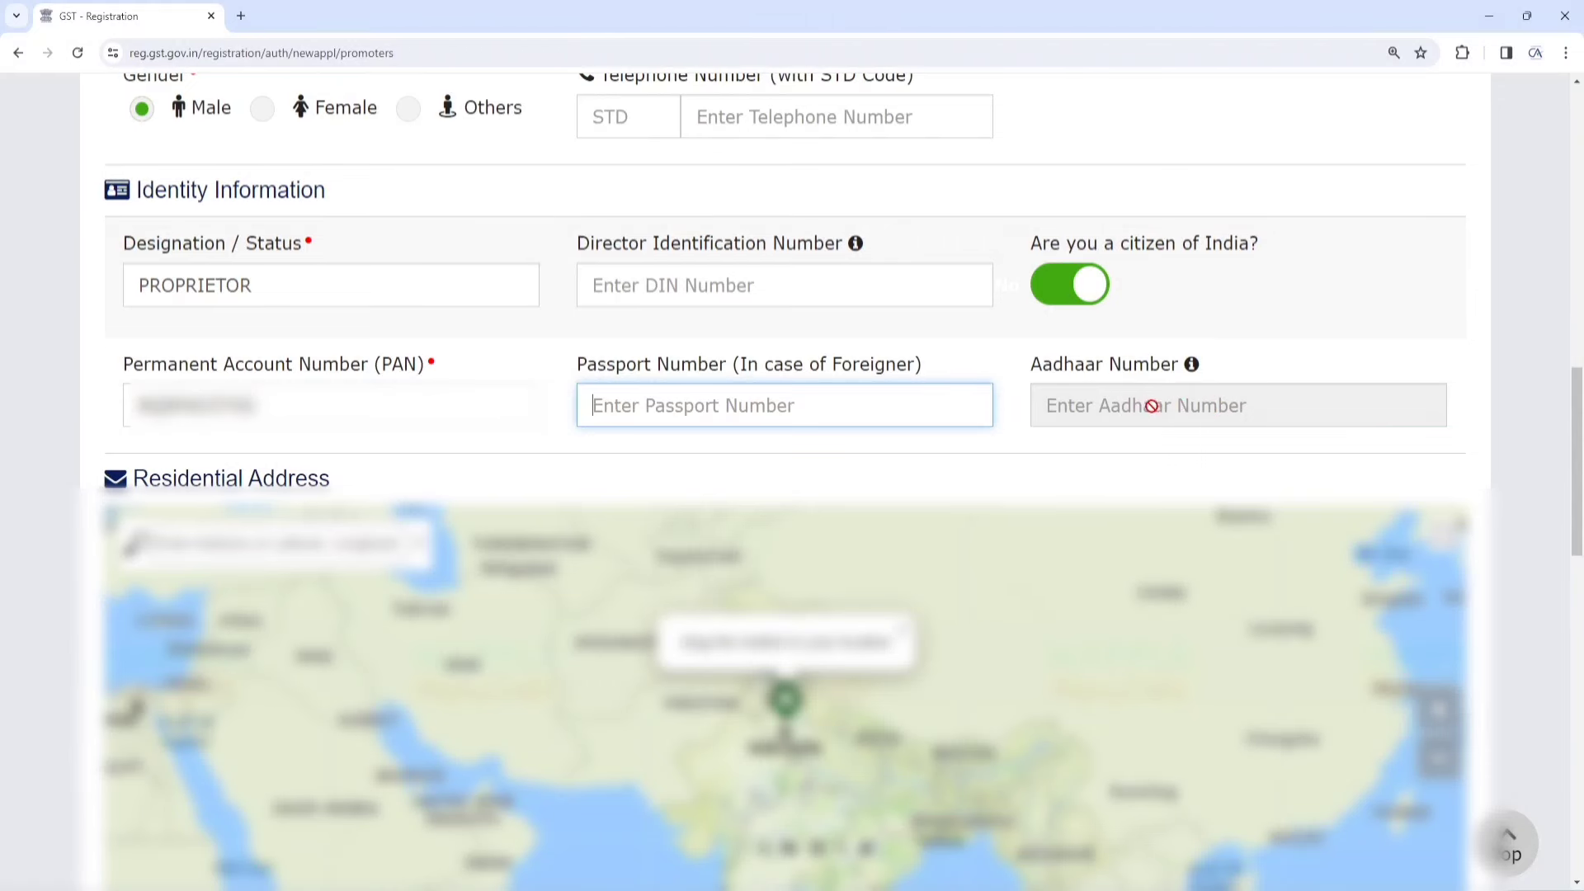
{"action": "left_click_drag", "start_coordinate": [133, 479], "coordinate": [338, 480]}
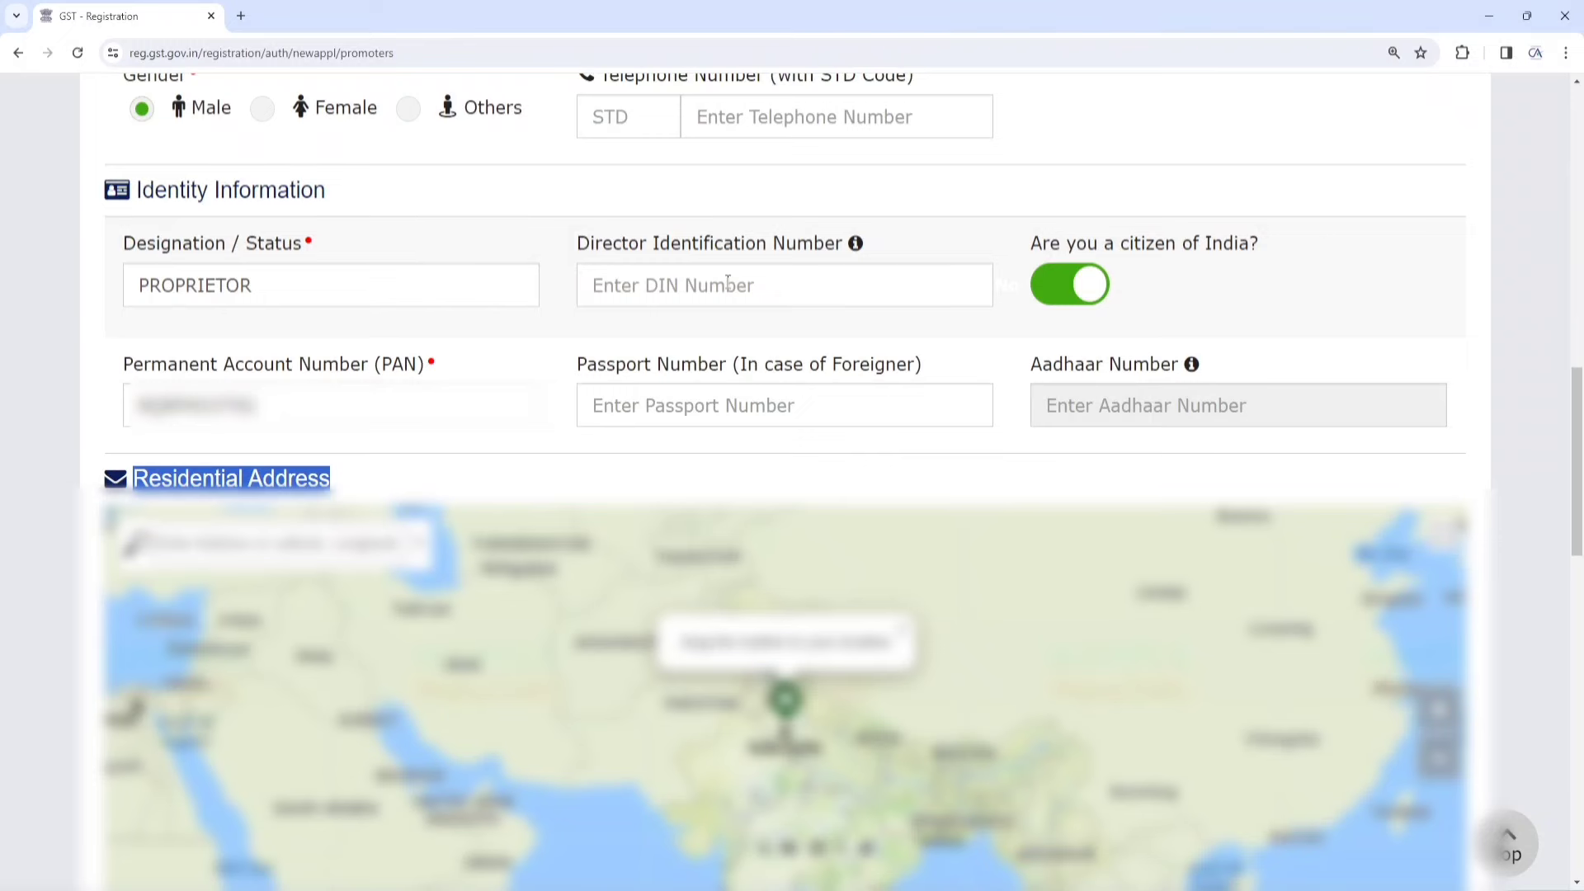
{"action": "scroll", "coordinate": [740, 378], "scroll_direction": "down", "scroll_amount": 6}
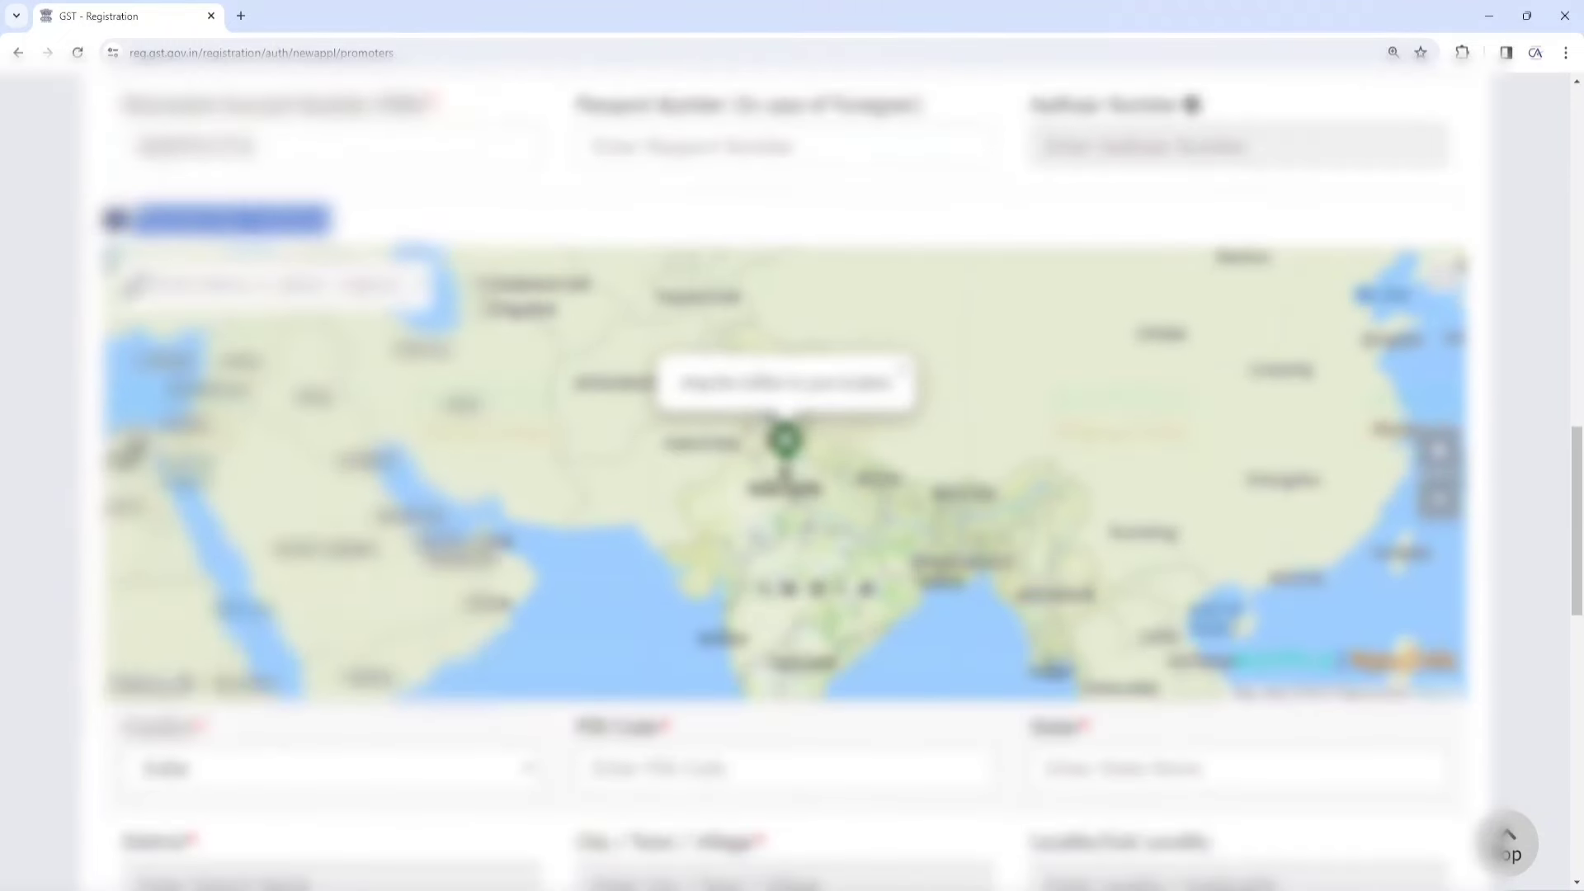
{"action": "scroll", "coordinate": [754, 371], "scroll_direction": "up", "scroll_amount": 1}
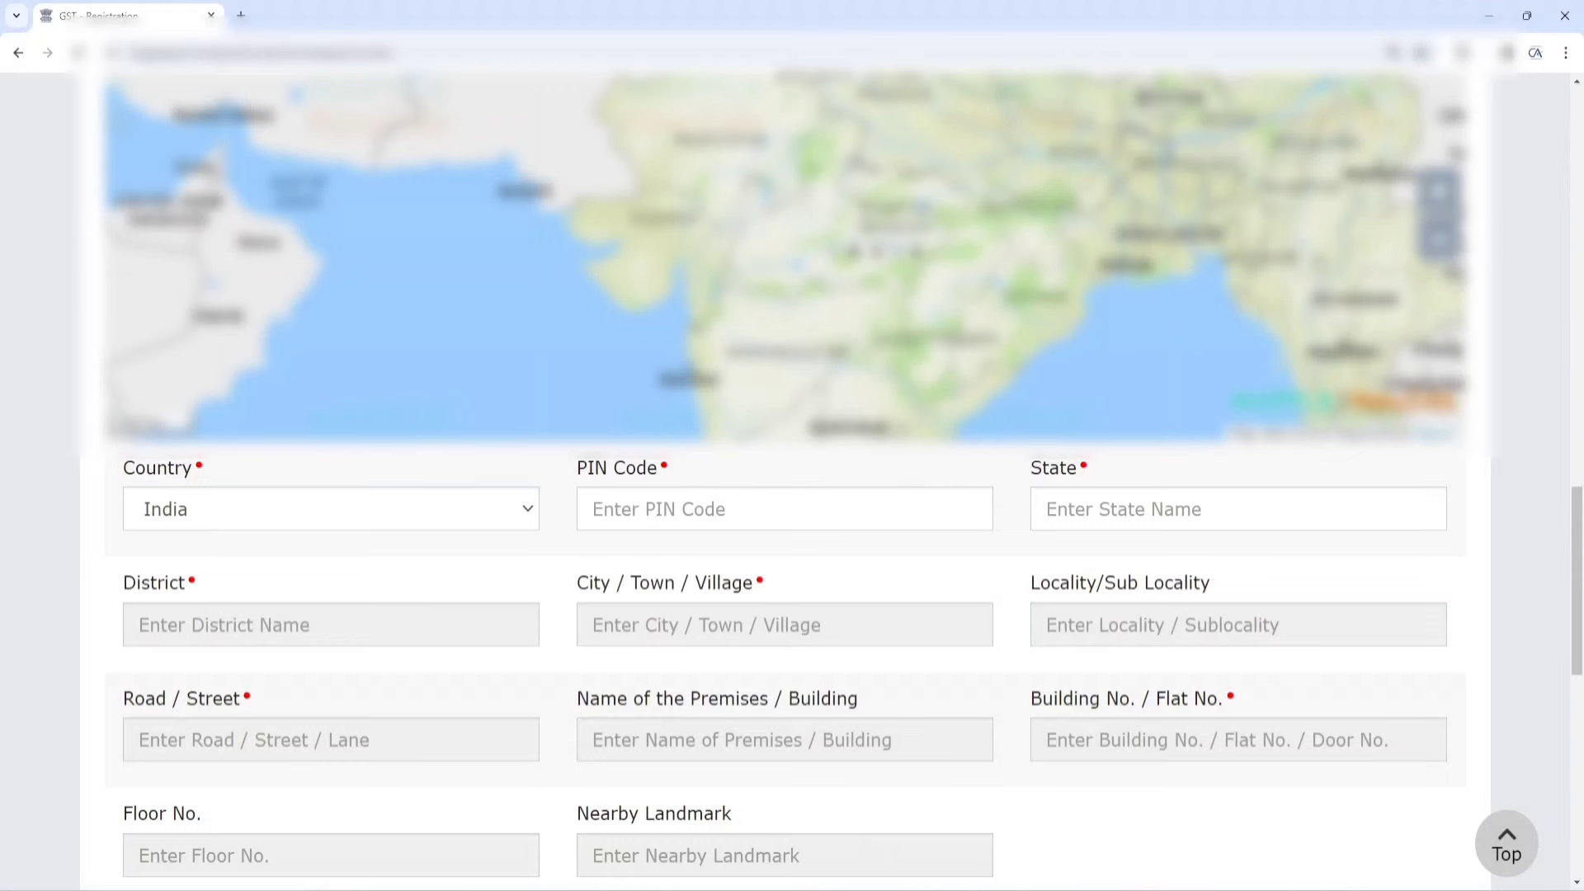
{"action": "scroll", "coordinate": [783, 478], "scroll_direction": "up", "scroll_amount": 3}
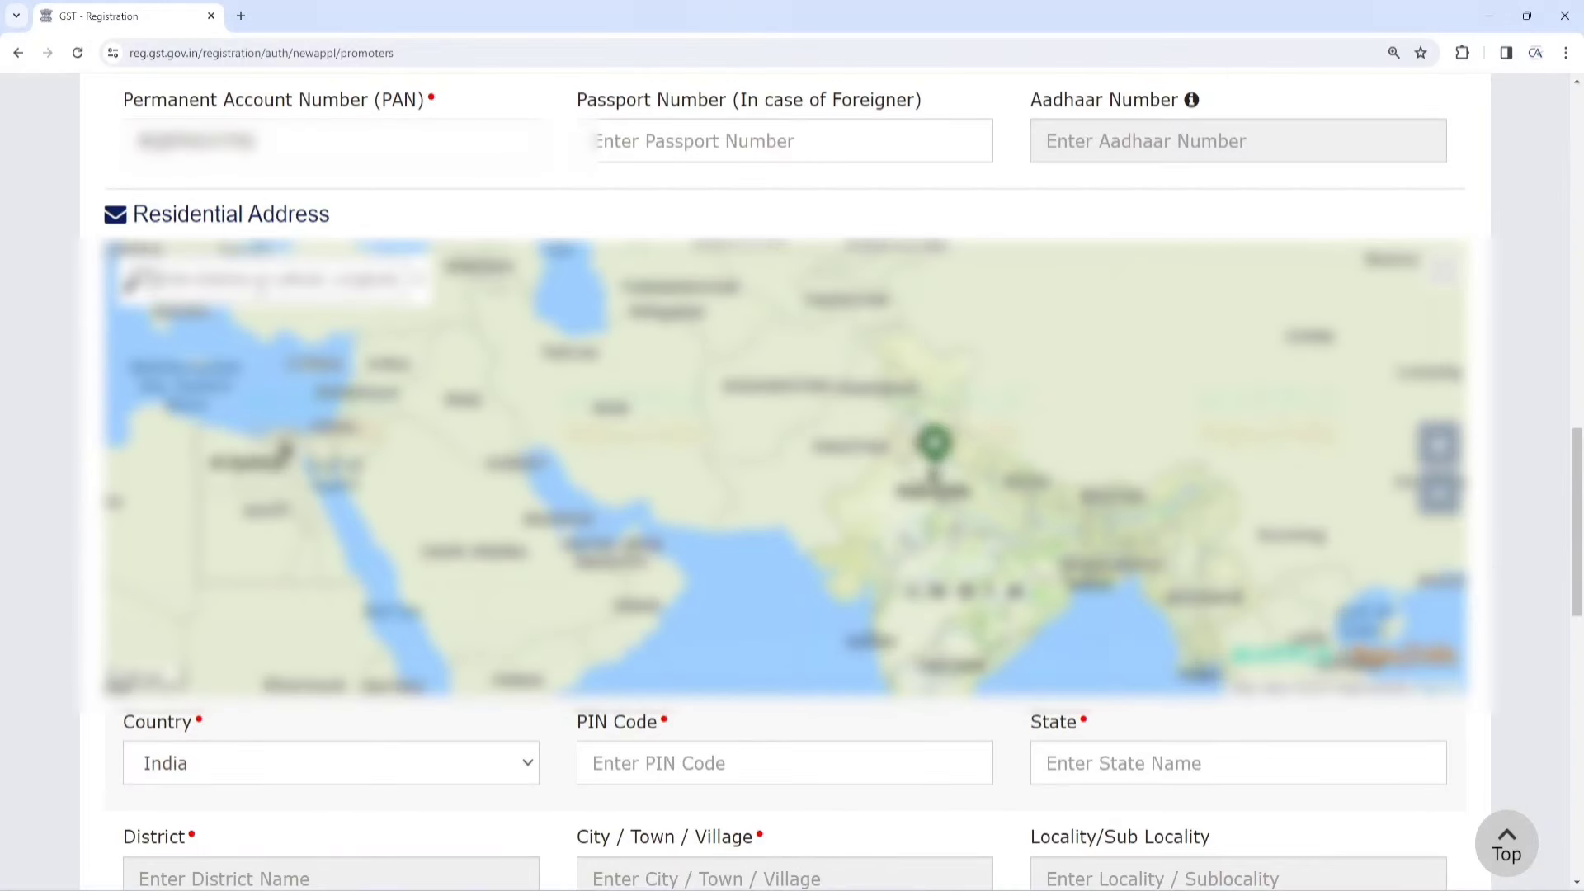
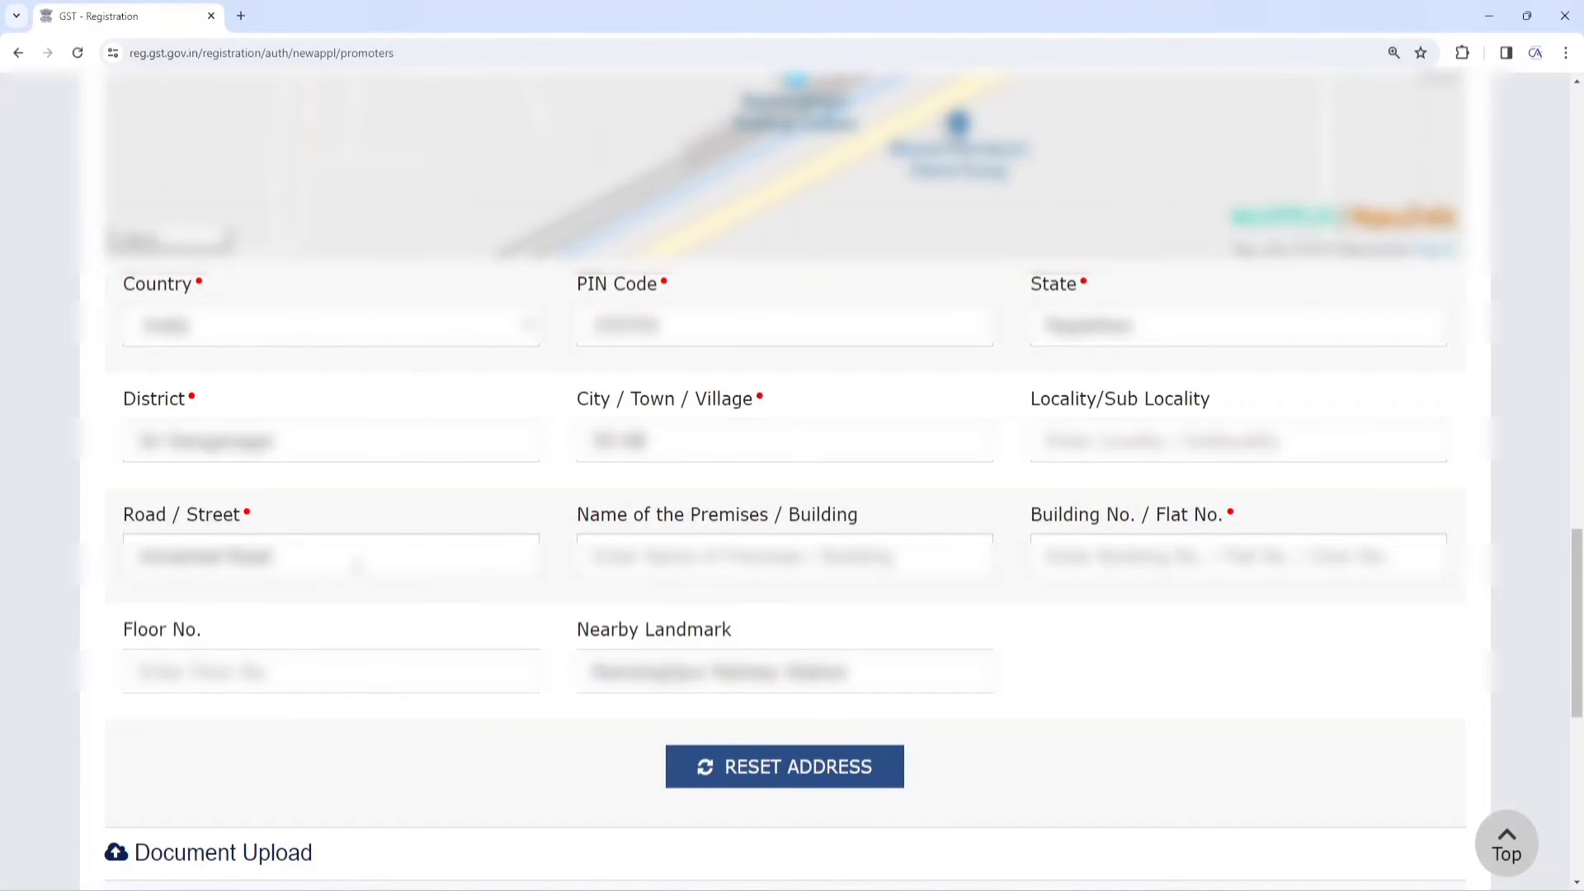
Enter the promoter's Road / Street and Building No. / Flat No. in the residential address
{"action": "left_click", "coordinate": [326, 558]}
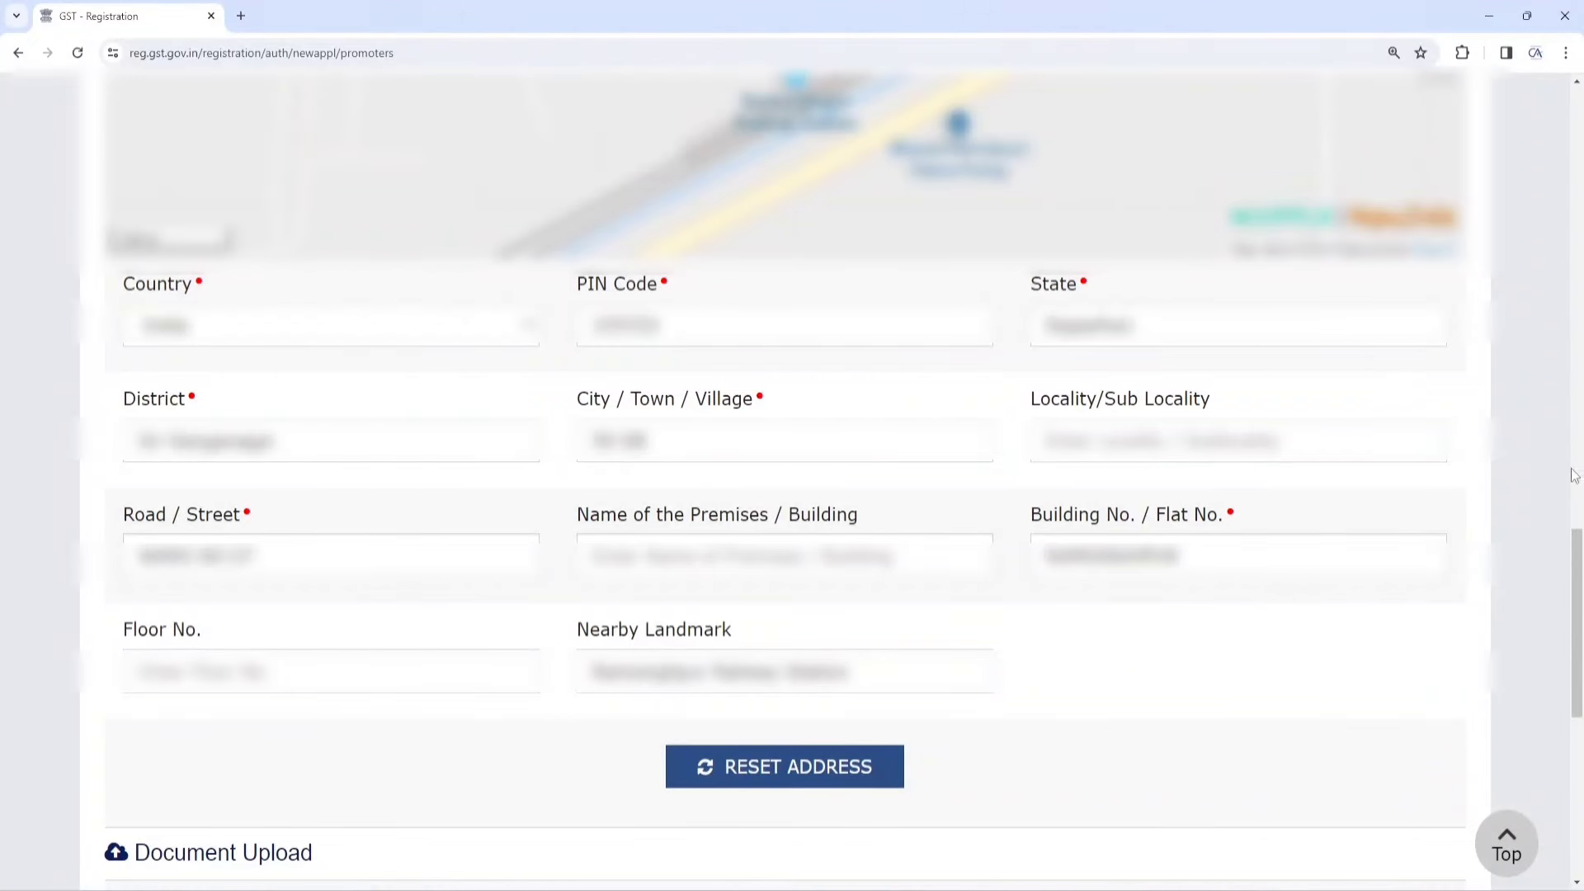
{"action": "left_click_drag", "start_coordinate": [1576, 554], "coordinate": [1577, 646]}
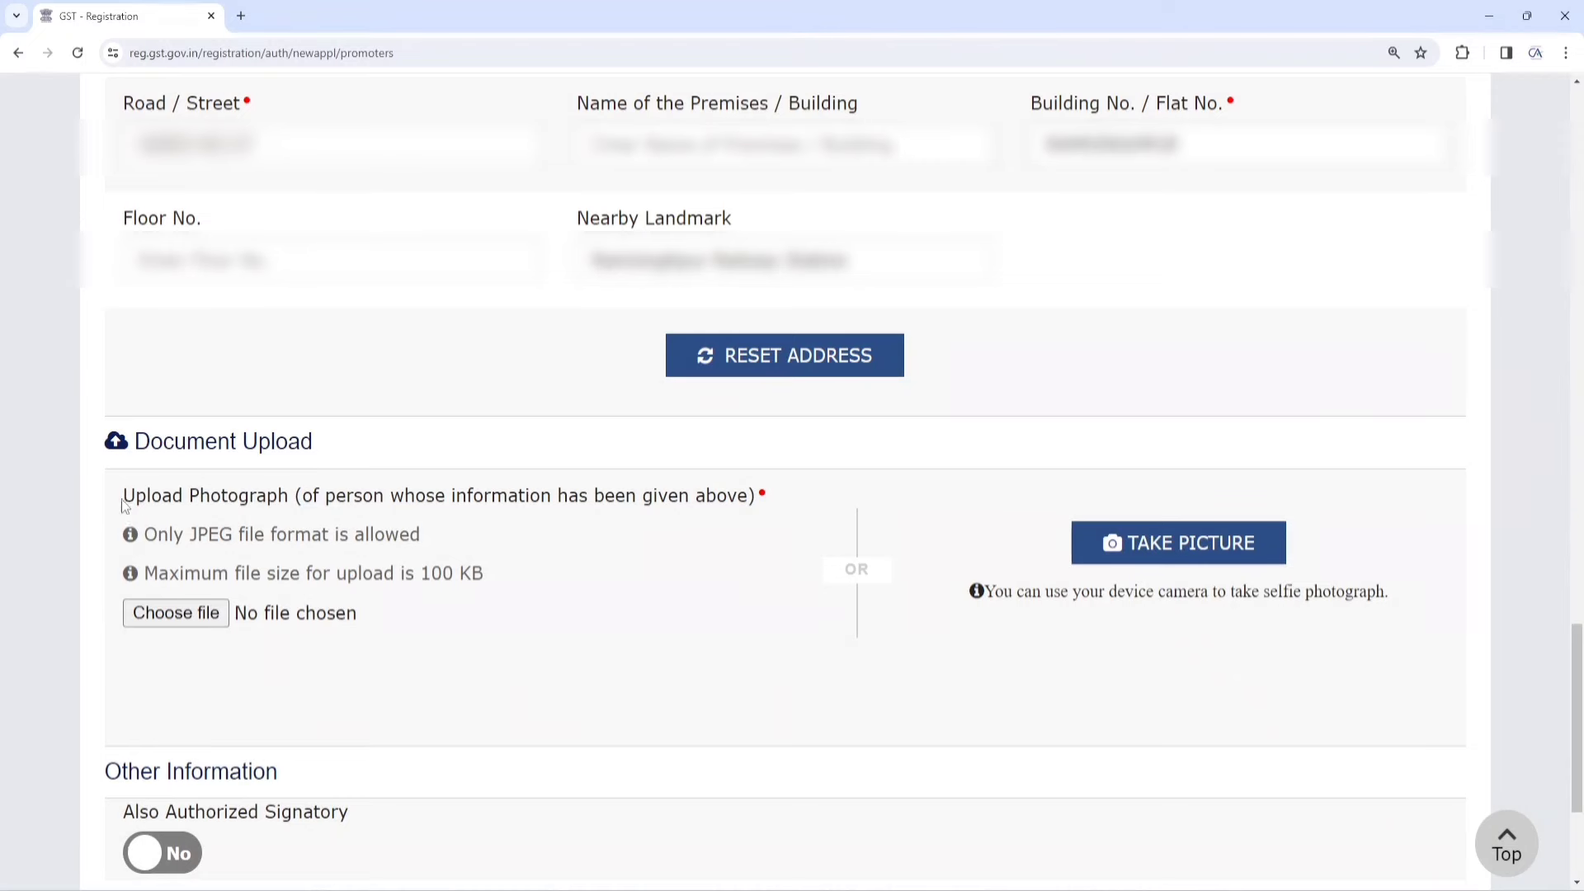
Upload the JPEG PHOTO_page-0001 as the promoter's photograph
{"action": "left_click_drag", "start_coordinate": [125, 501], "coordinate": [746, 513]}
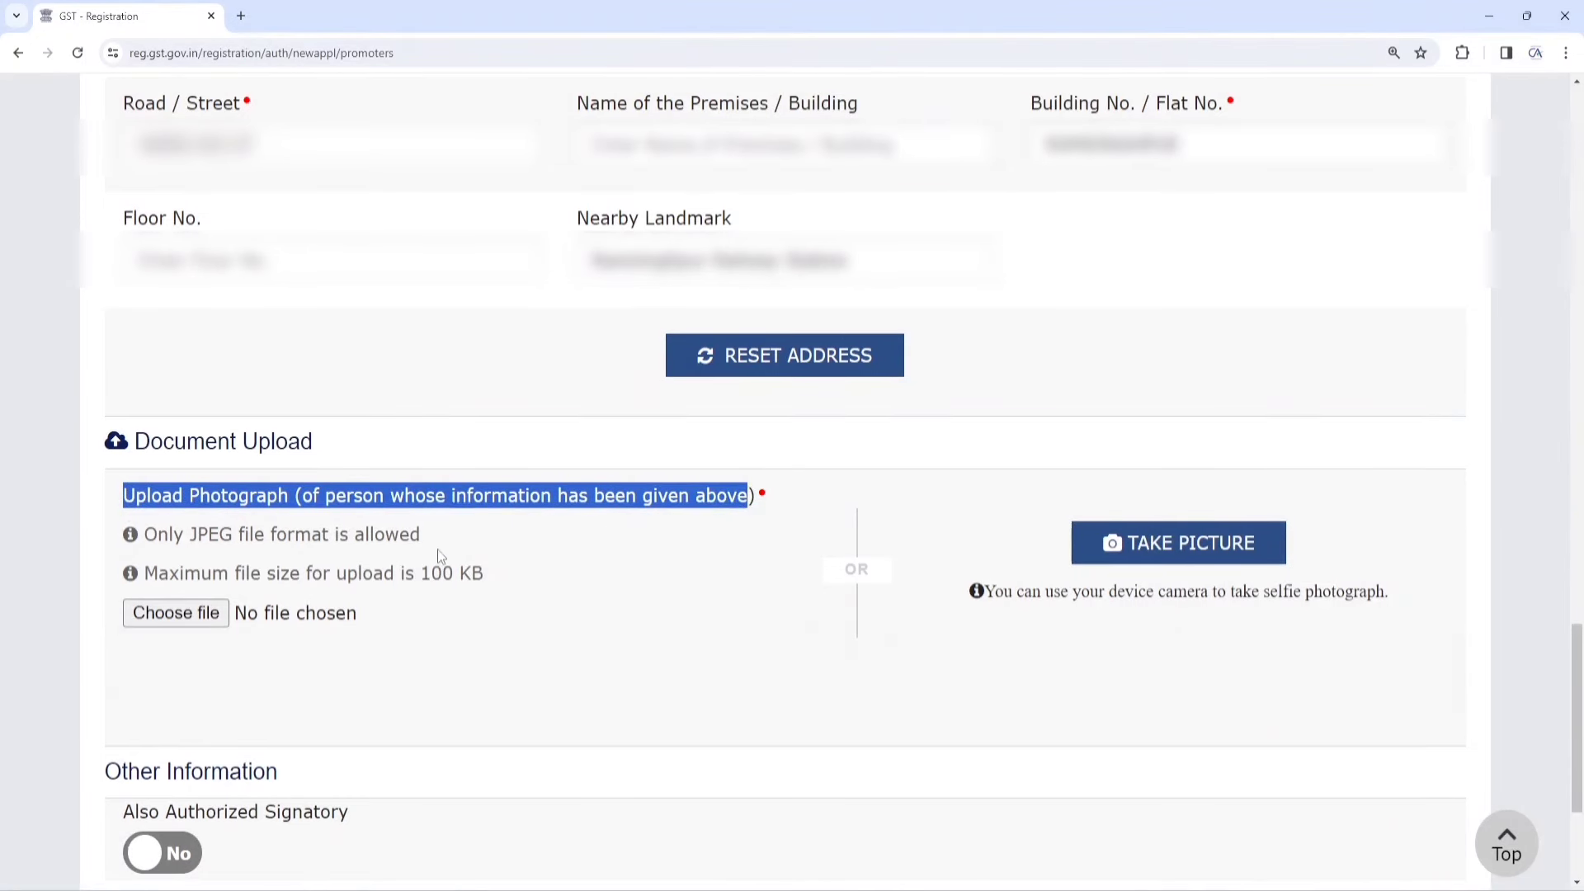
{"action": "left_click", "coordinate": [186, 621]}
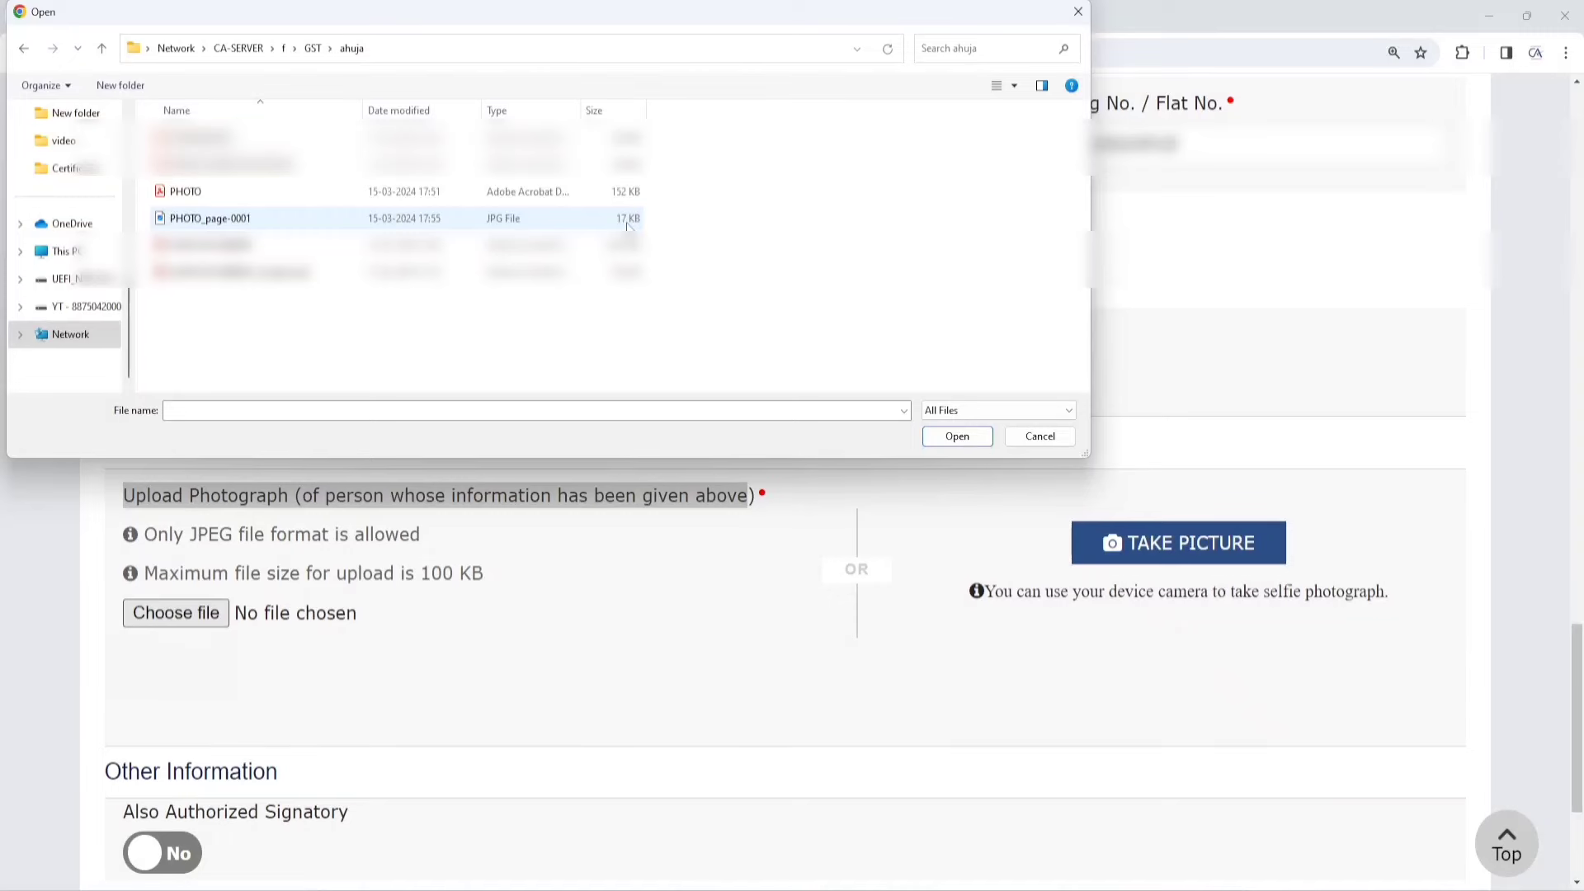
{"action": "double_click", "coordinate": [236, 221]}
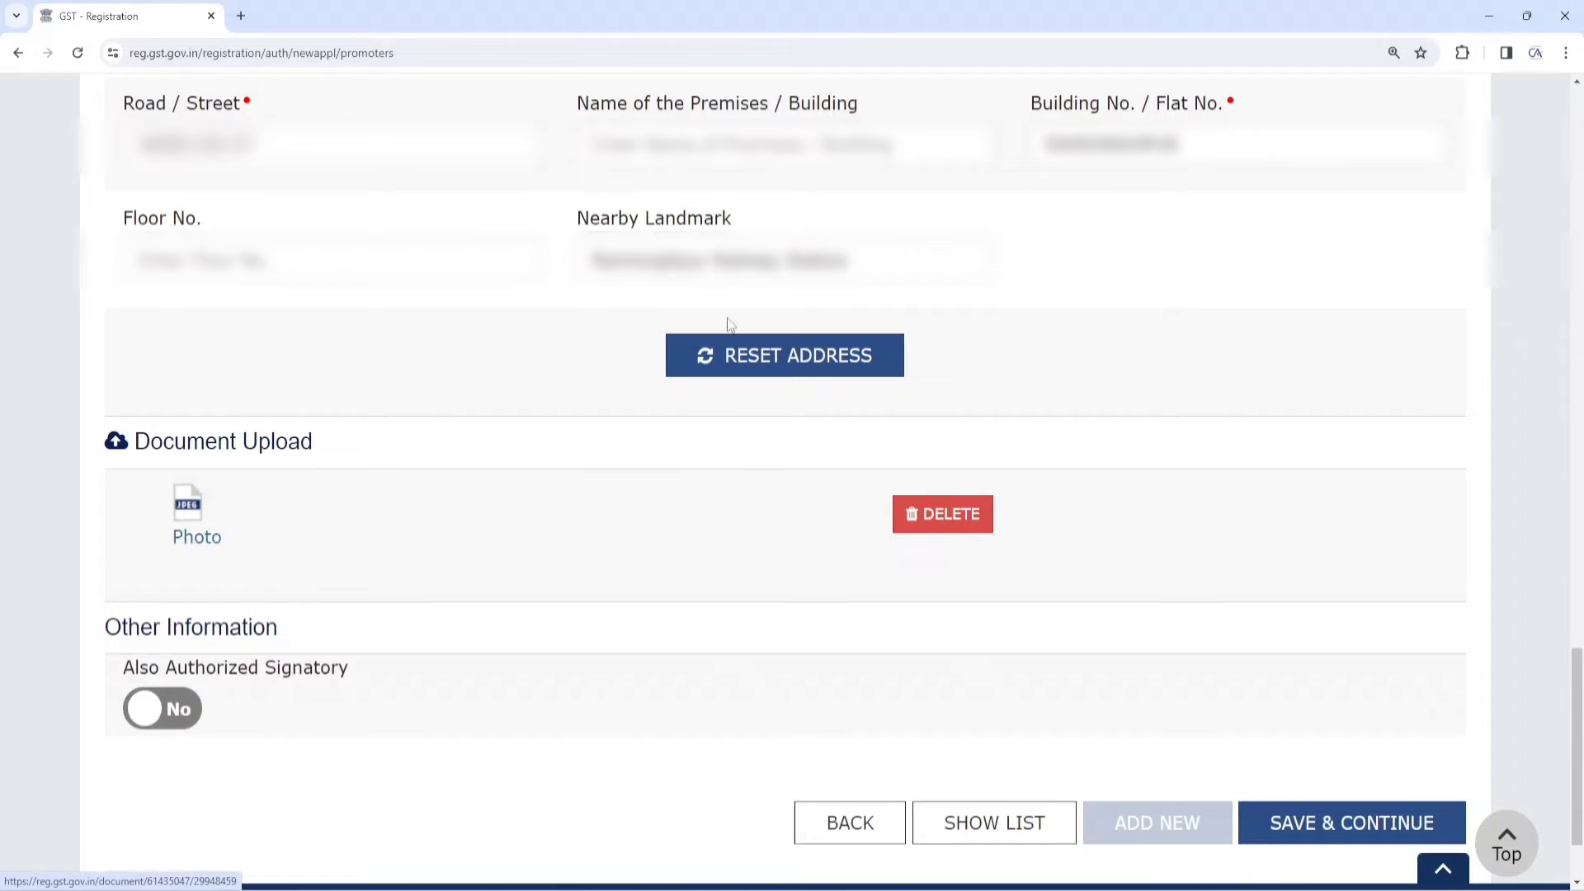
{"action": "scroll", "coordinate": [581, 470], "scroll_direction": "down", "scroll_amount": 1}
{"action": "left_click_drag", "start_coordinate": [106, 503], "coordinate": [277, 509]}
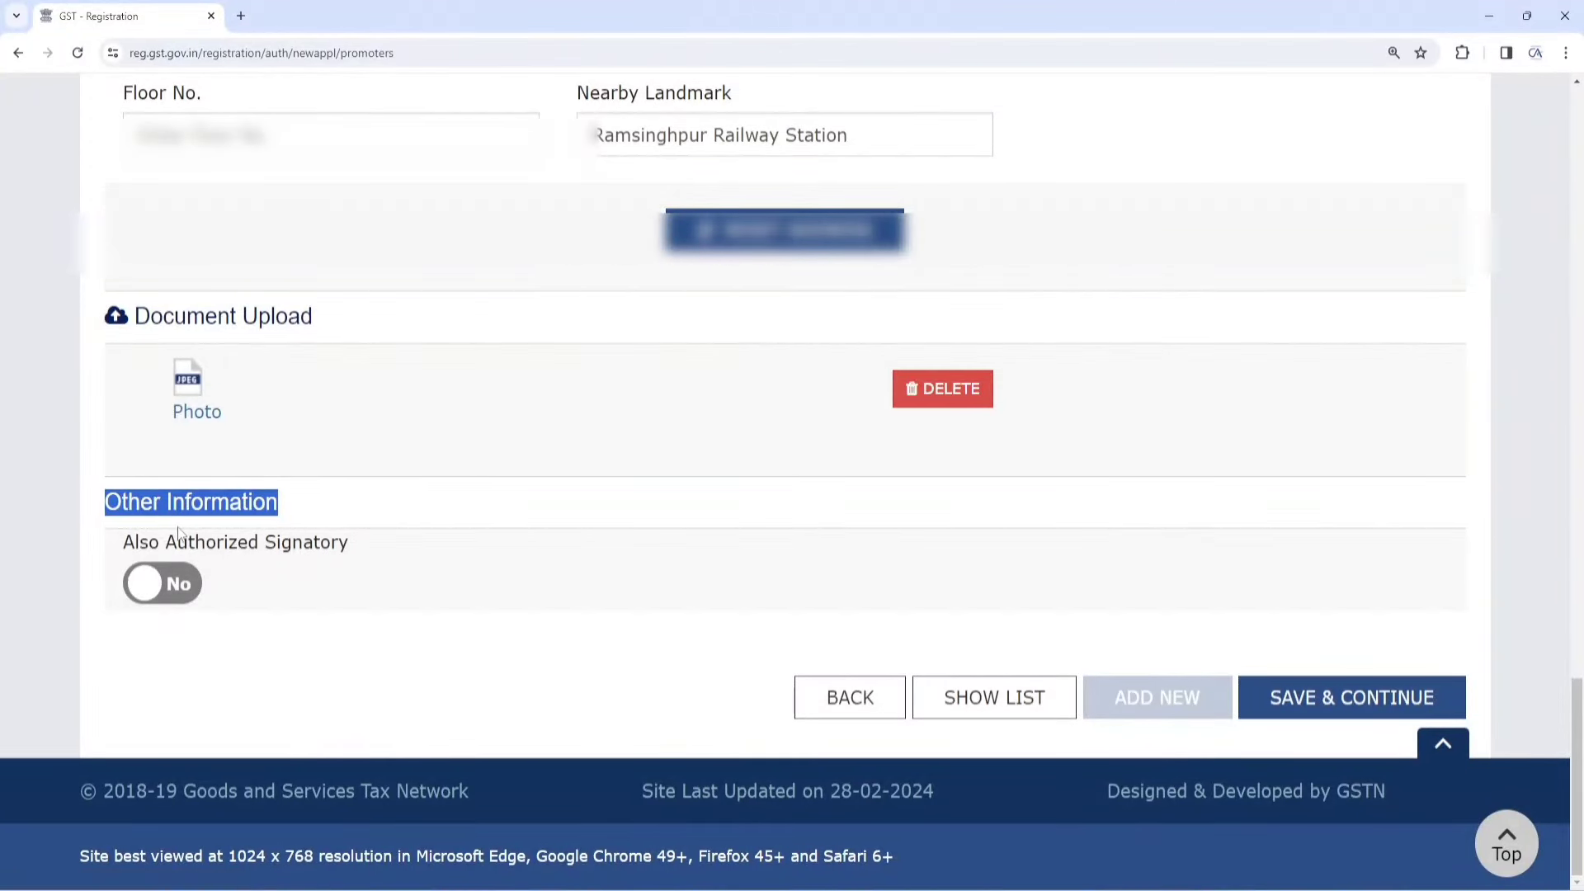
Set Also Authorized Signatory to Yes and save, accepting the empty-locality warning
{"action": "left_click", "coordinate": [155, 600]}
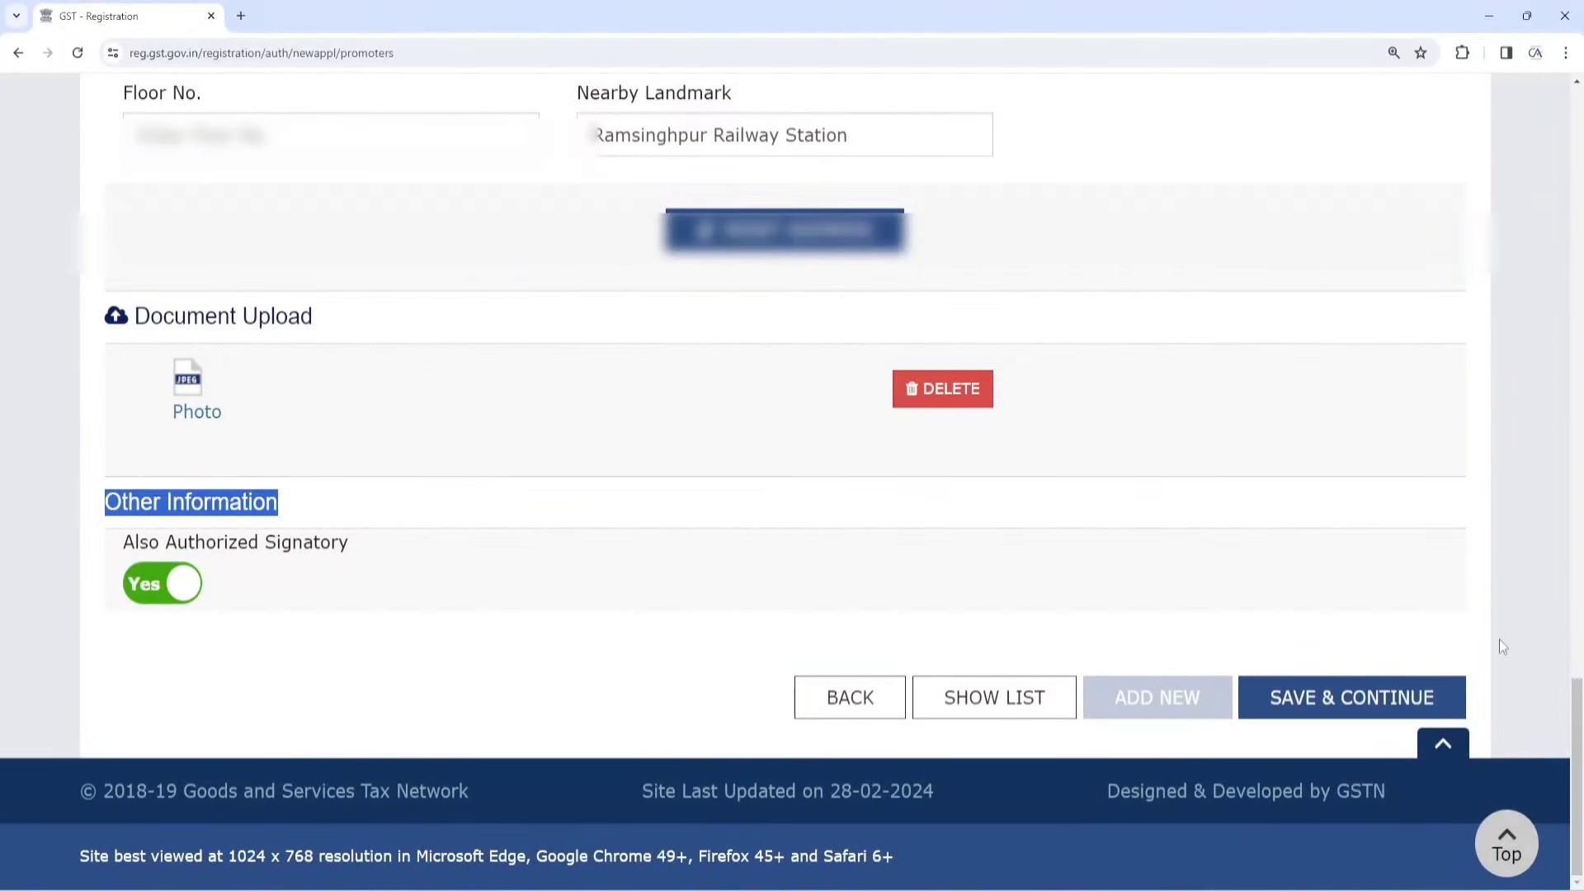
{"action": "left_click", "coordinate": [1372, 700]}
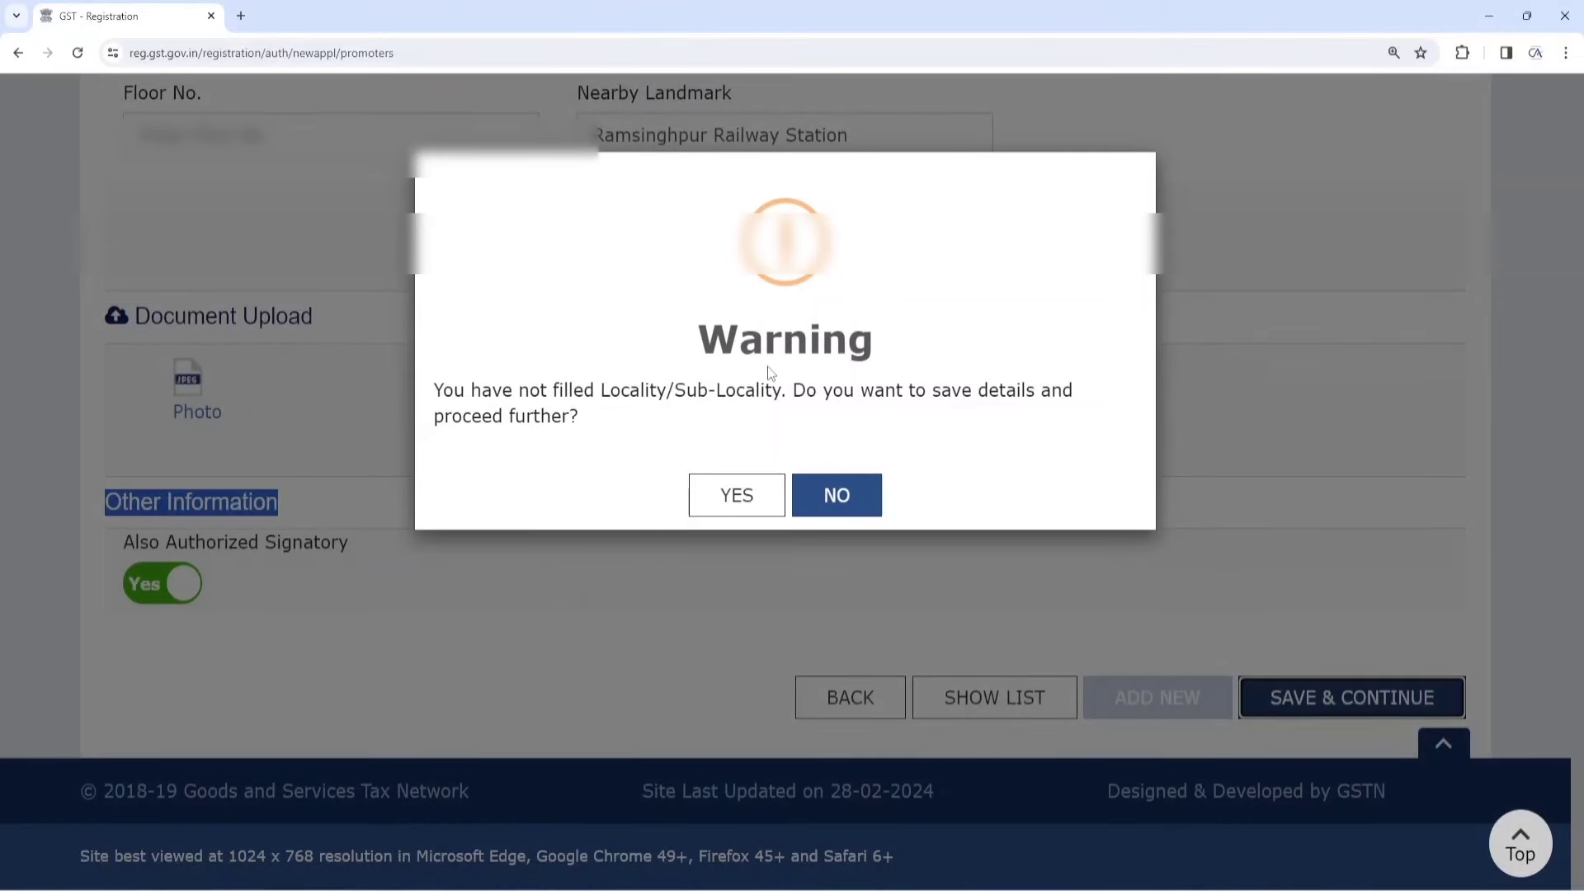
{"action": "left_click", "coordinate": [737, 497]}
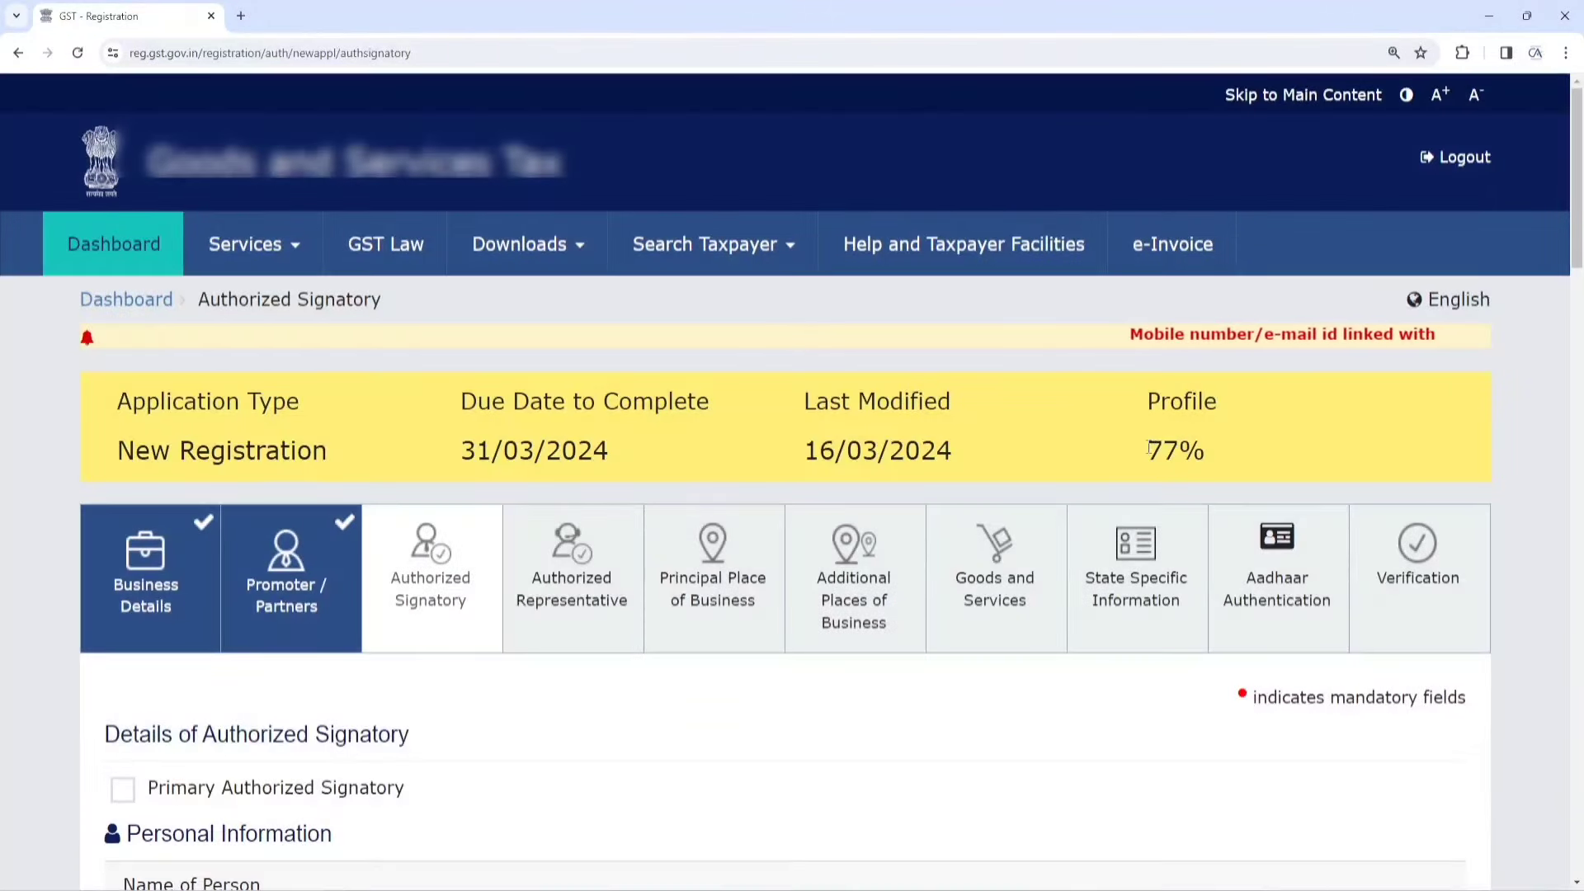
Tick Primary Authorized Signatory and save the signatory details, bringing the profile to 79%
{"action": "double_click", "coordinate": [1159, 448]}
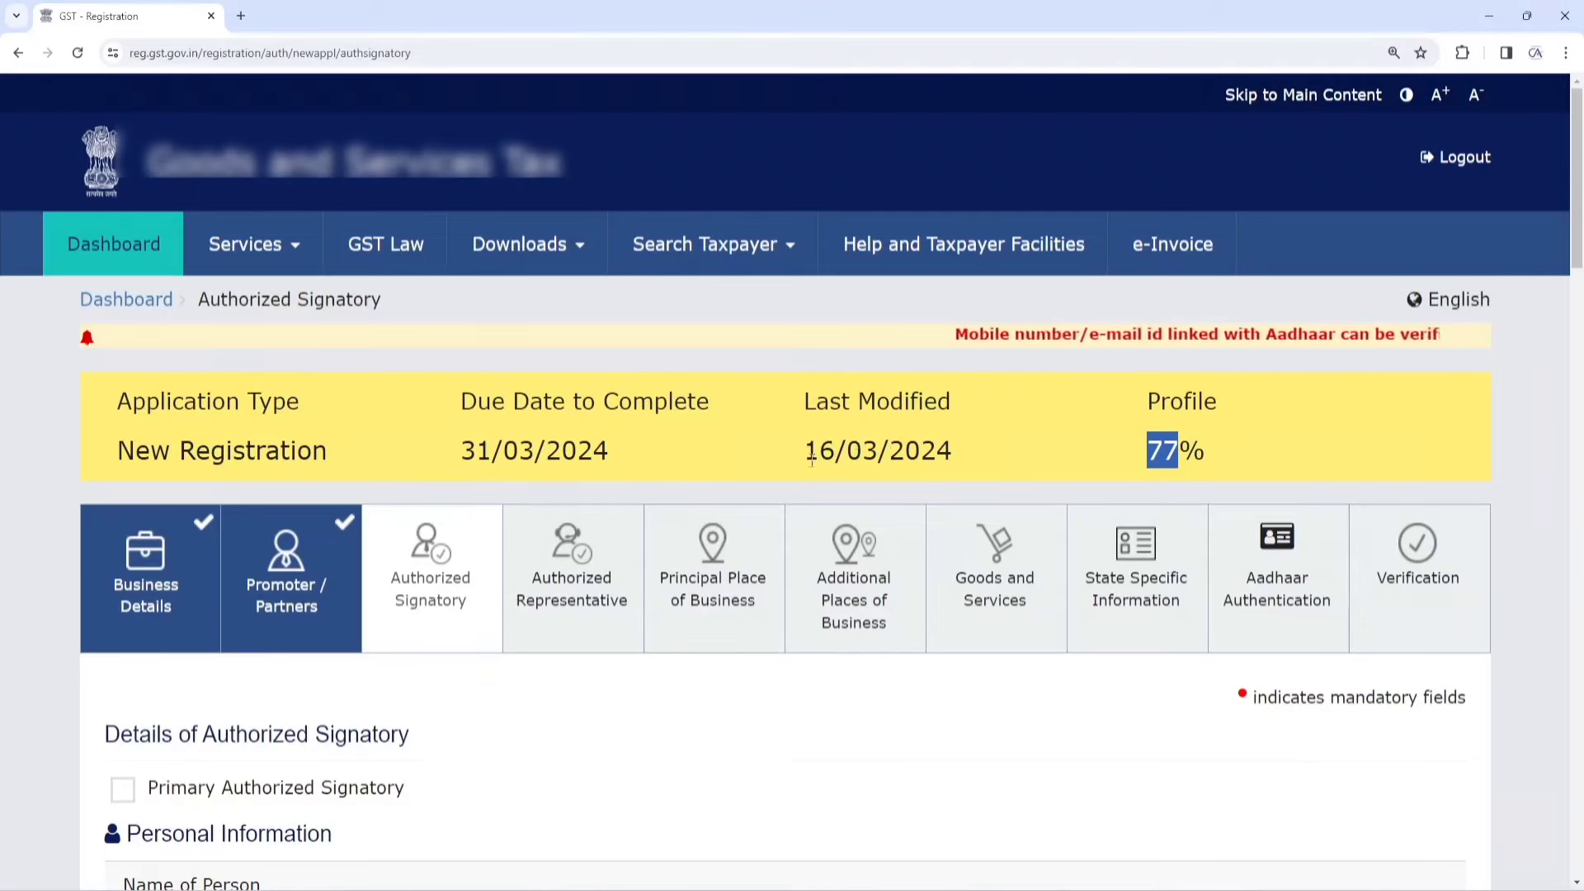
{"action": "scroll", "coordinate": [279, 566], "scroll_direction": "down", "scroll_amount": 3}
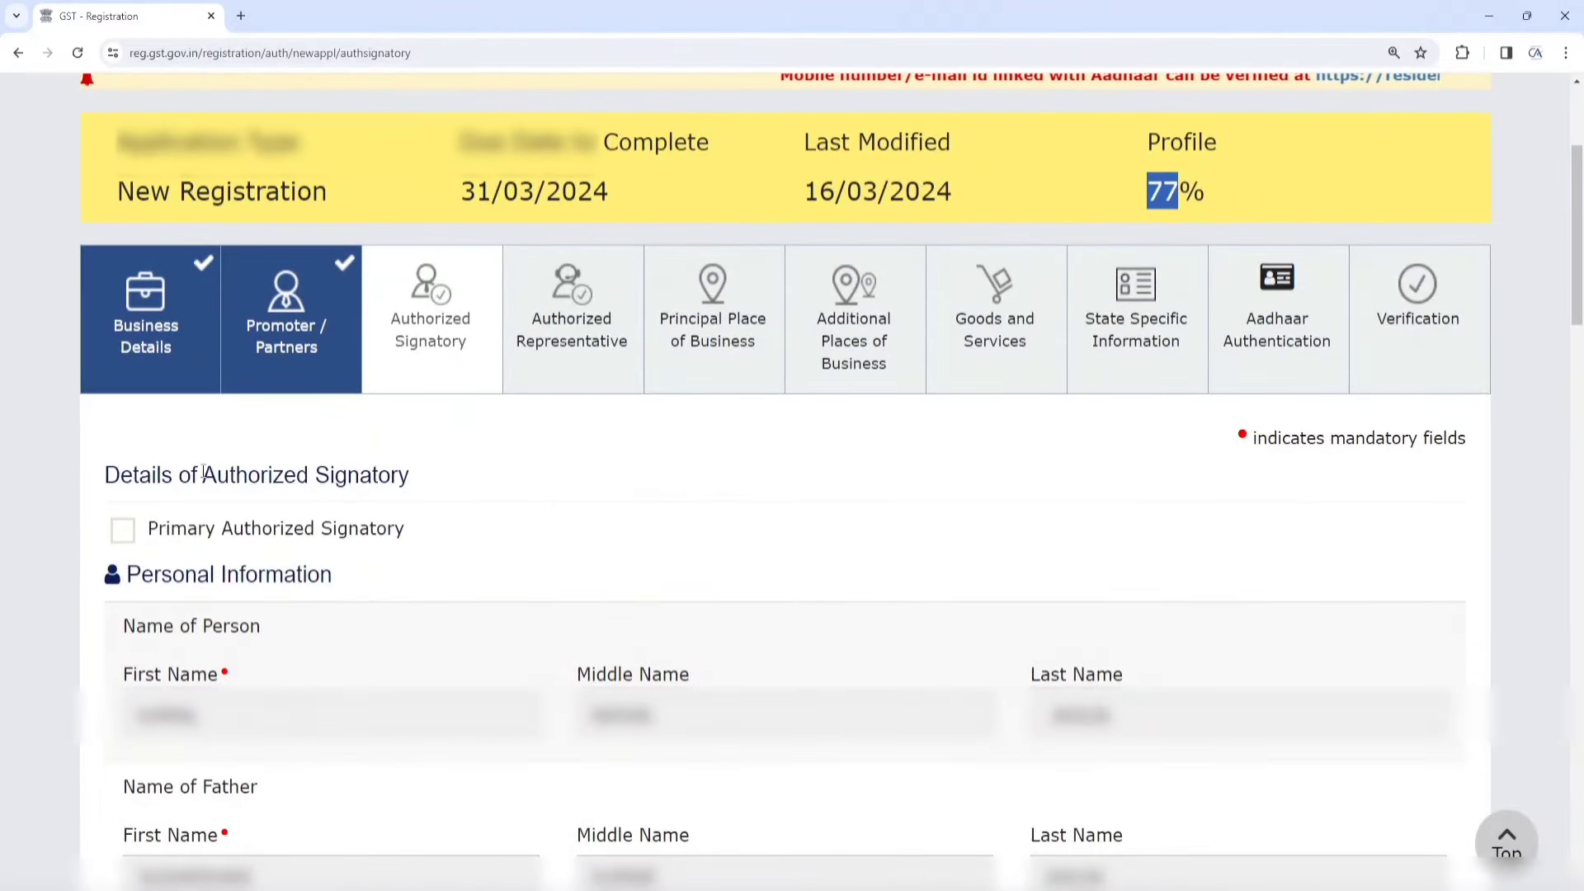
{"action": "left_click_drag", "start_coordinate": [203, 476], "coordinate": [445, 488]}
{"action": "left_click", "coordinate": [124, 532]}
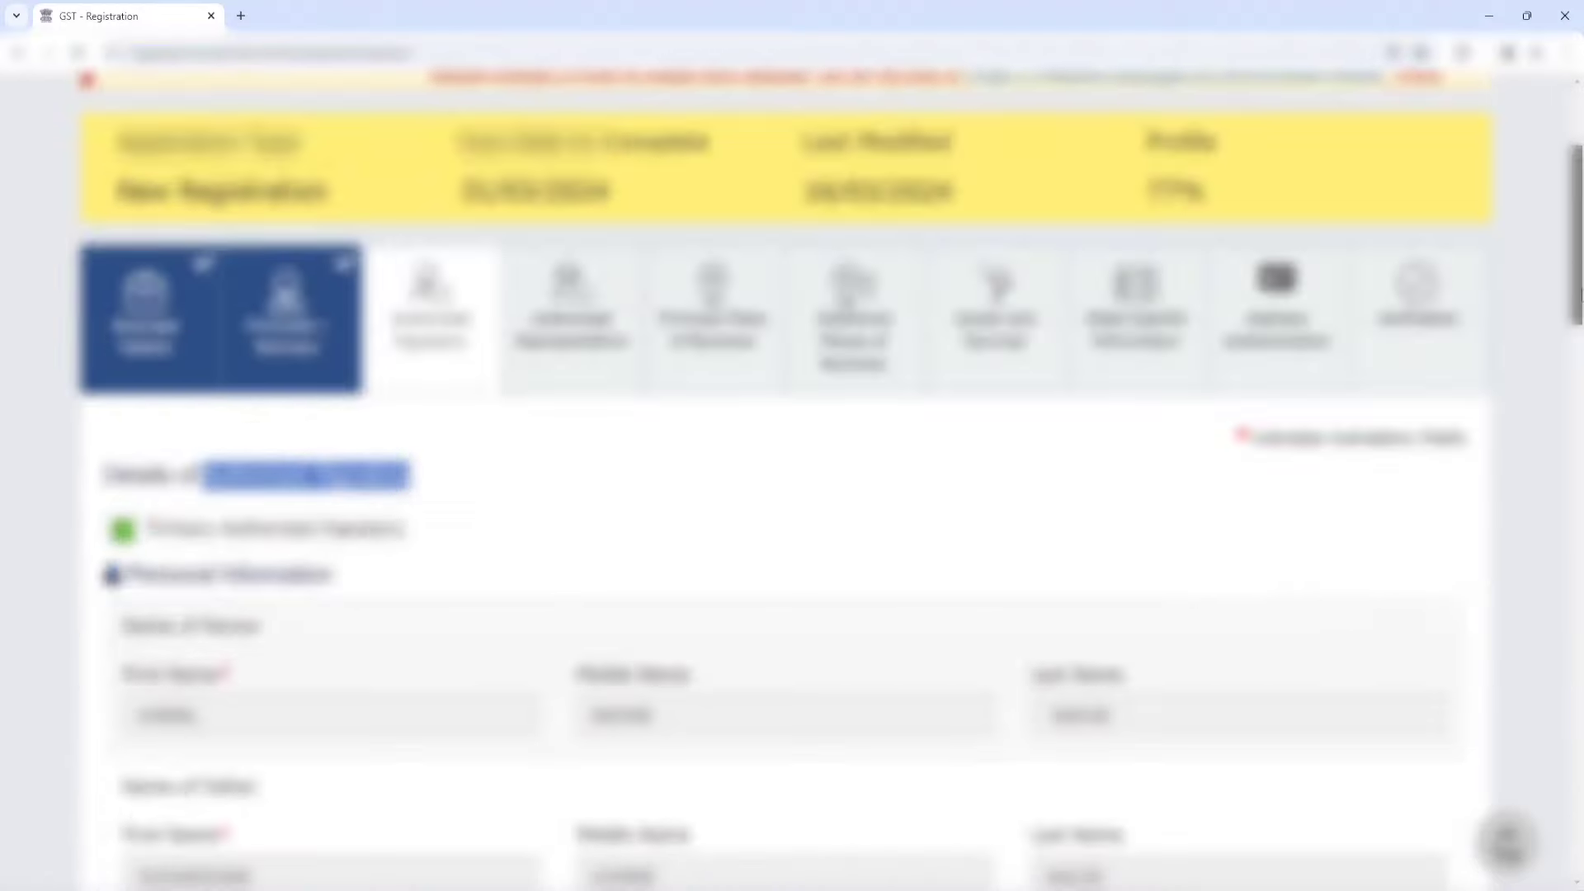
{"action": "left_click_drag", "start_coordinate": [1578, 296], "coordinate": [1579, 717]}
{"action": "scroll", "coordinate": [1322, 741], "scroll_direction": "down", "scroll_amount": 3}
{"action": "scroll", "coordinate": [1322, 741], "scroll_direction": "down", "scroll_amount": 4}
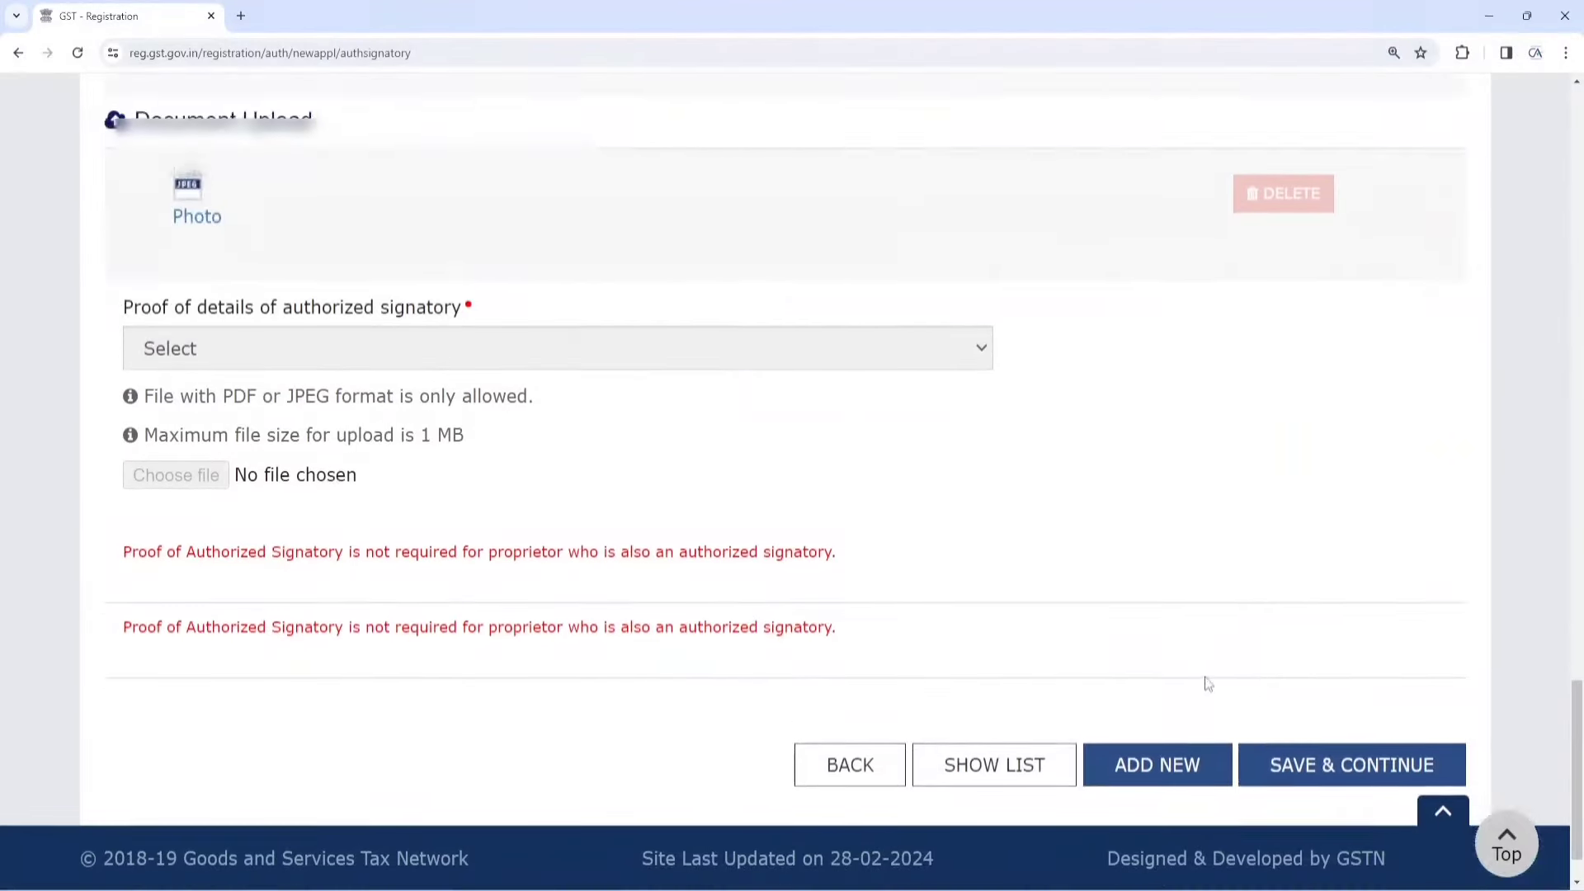
{"action": "left_click", "coordinate": [1357, 700]}
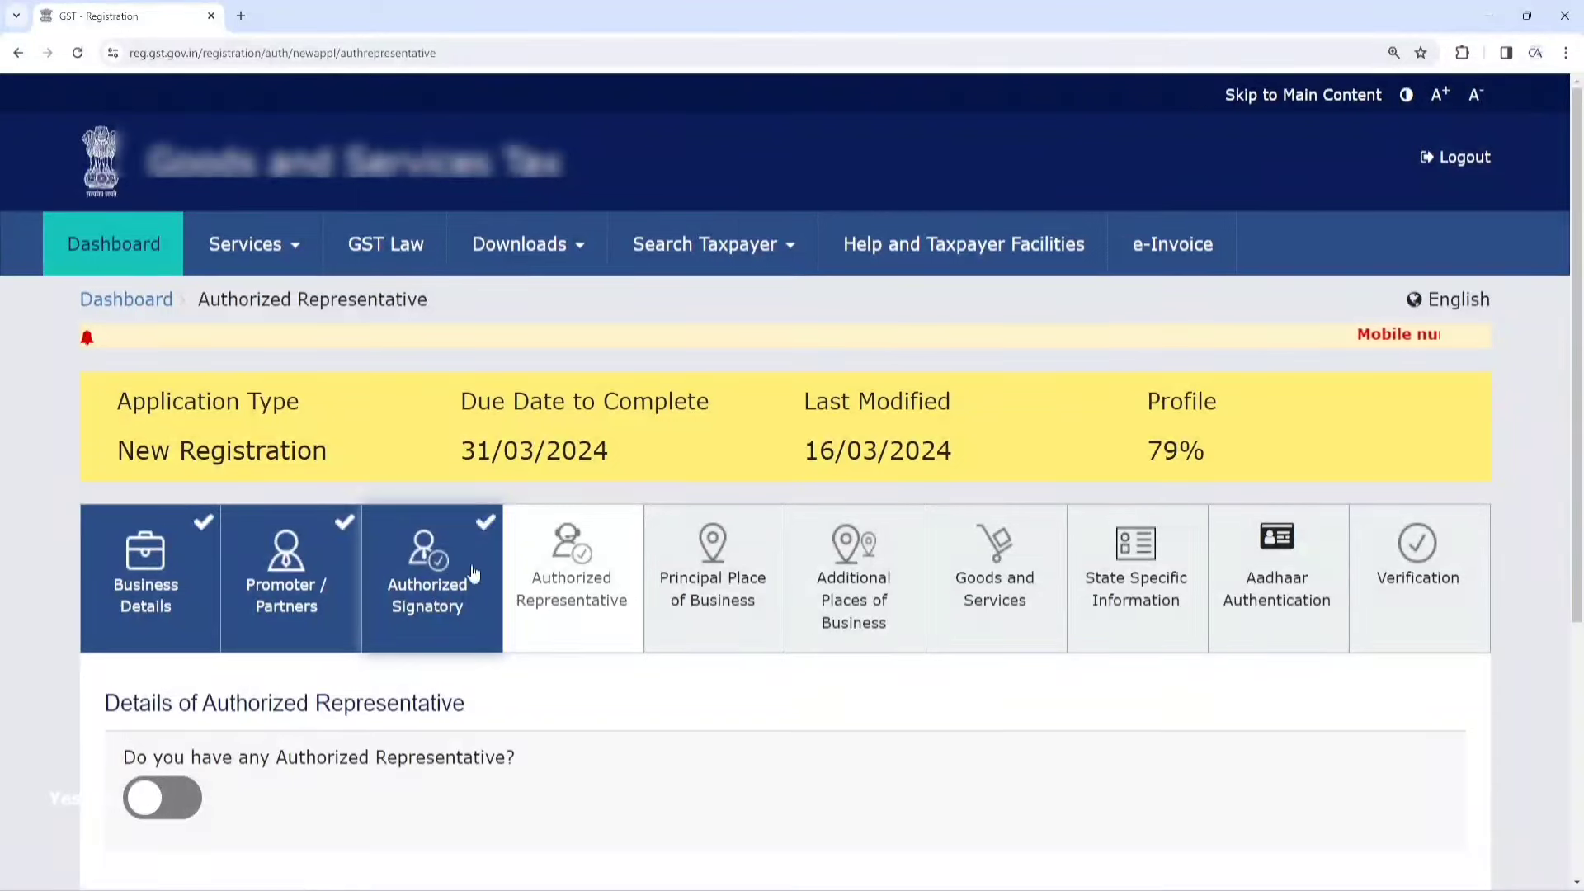
Search a representative by pasted Enrolment ID, then switch the representative off and save
{"action": "scroll", "coordinate": [573, 610], "scroll_direction": "down", "scroll_amount": 2}
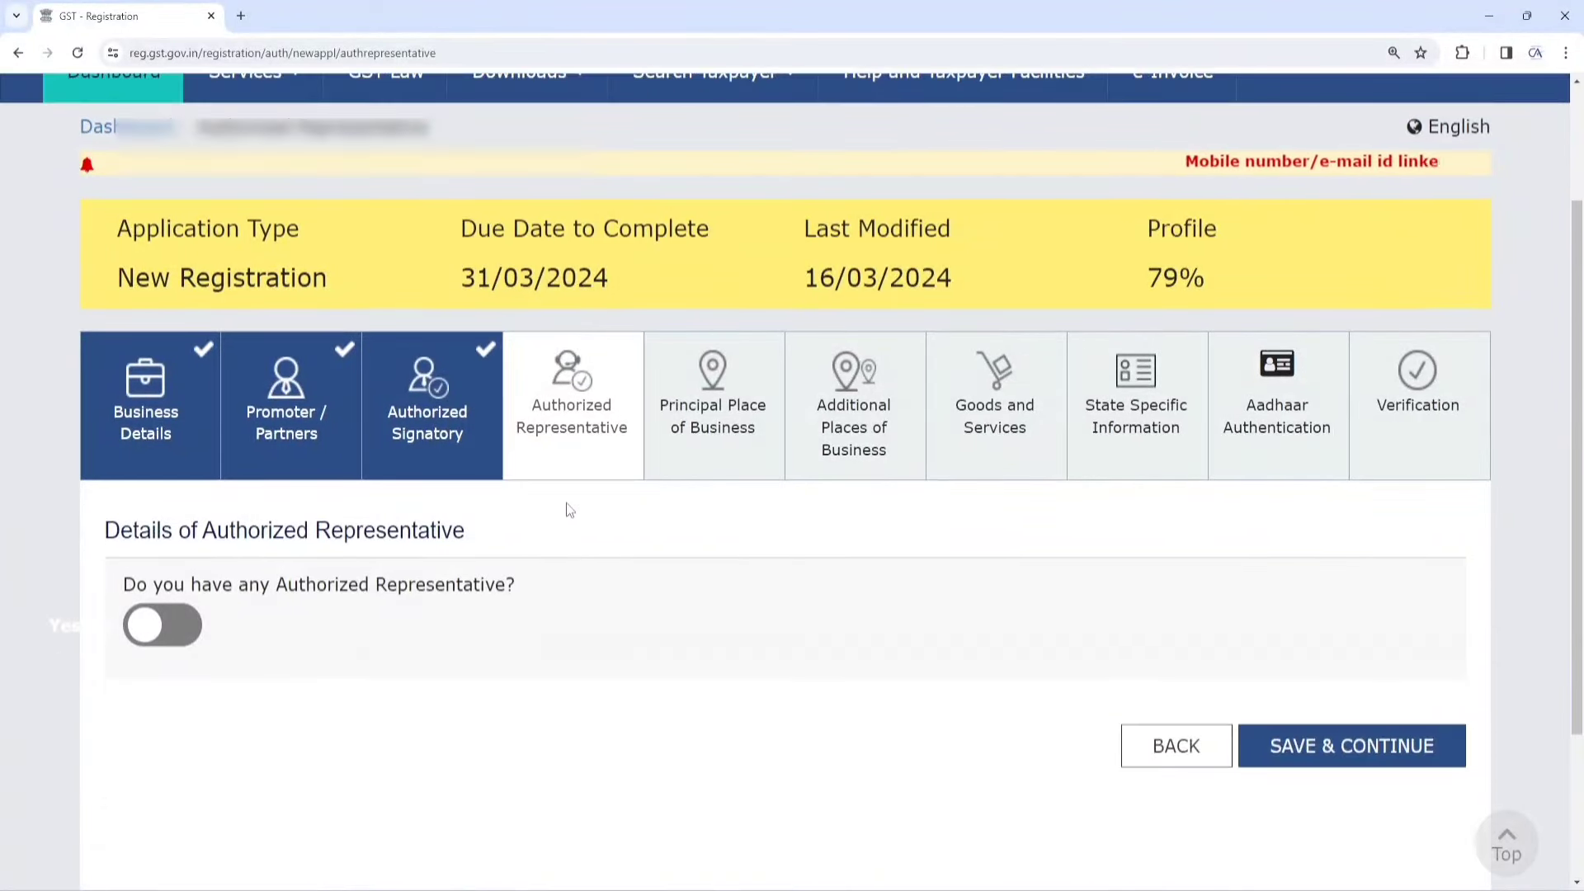
{"action": "left_click", "coordinate": [157, 627]}
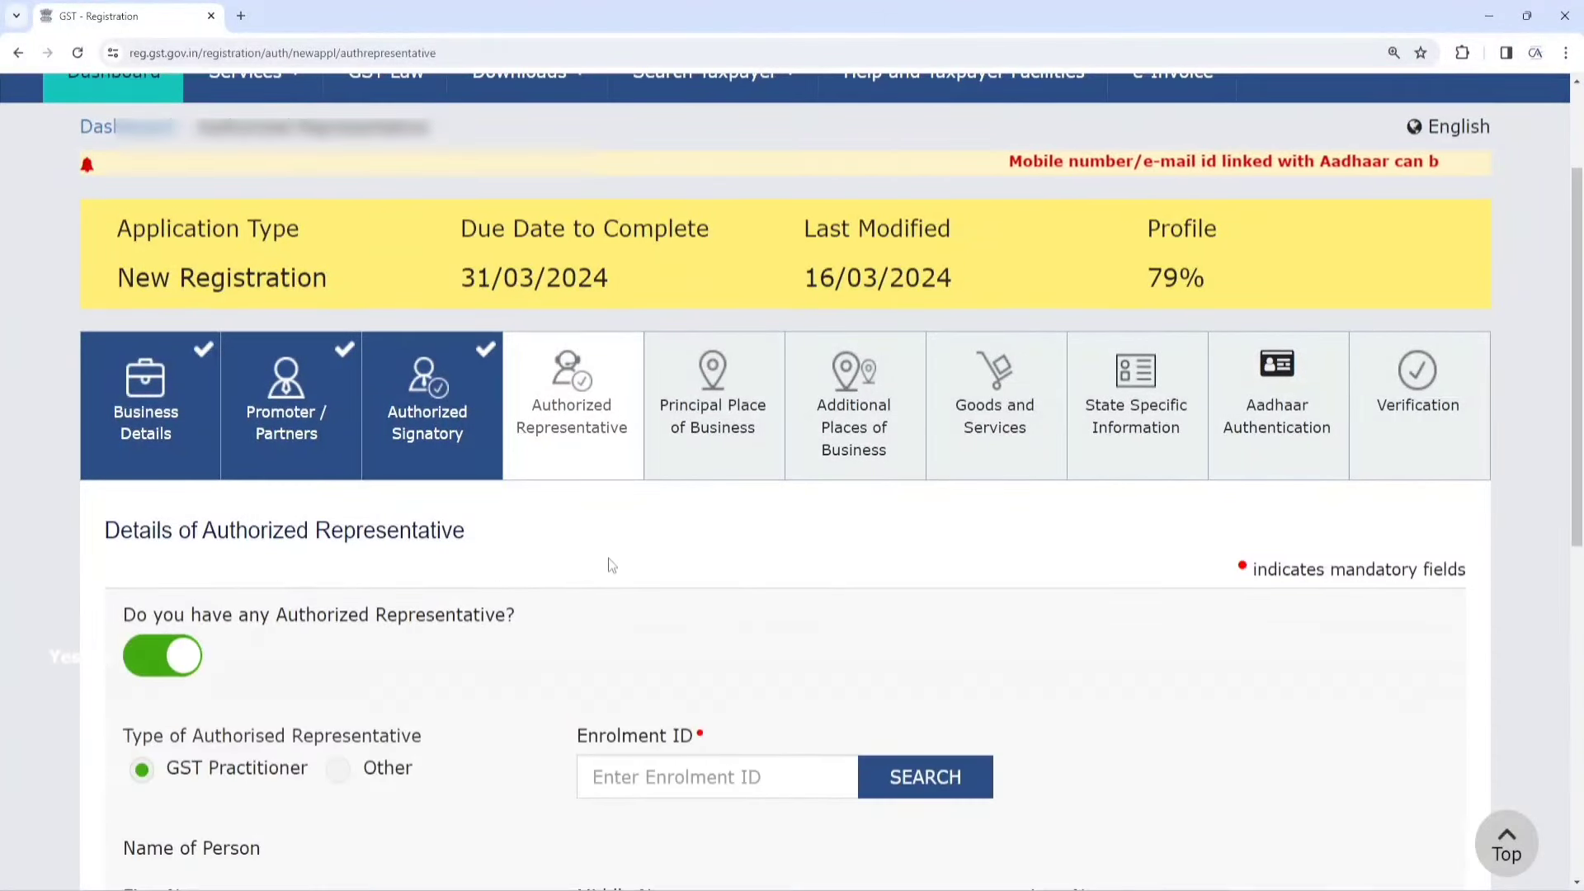
{"action": "scroll", "coordinate": [643, 569], "scroll_direction": "down", "scroll_amount": 2}
{"action": "scroll", "coordinate": [685, 583], "scroll_direction": "down", "scroll_amount": 2}
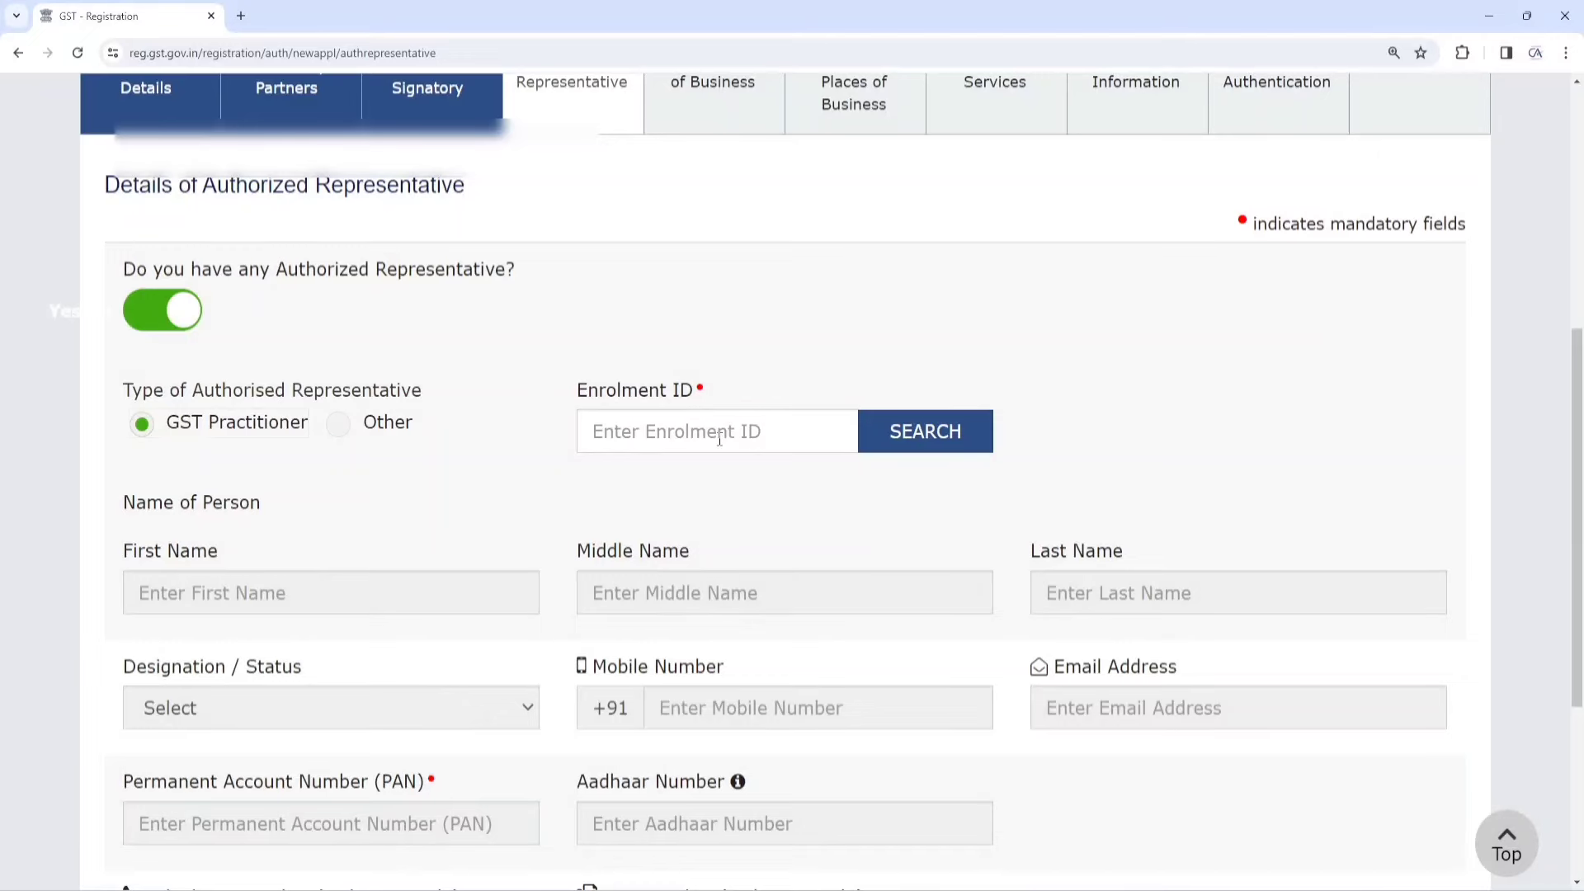
{"action": "left_click", "coordinate": [644, 434]}
{"action": "key", "text": "ctrl+v"}
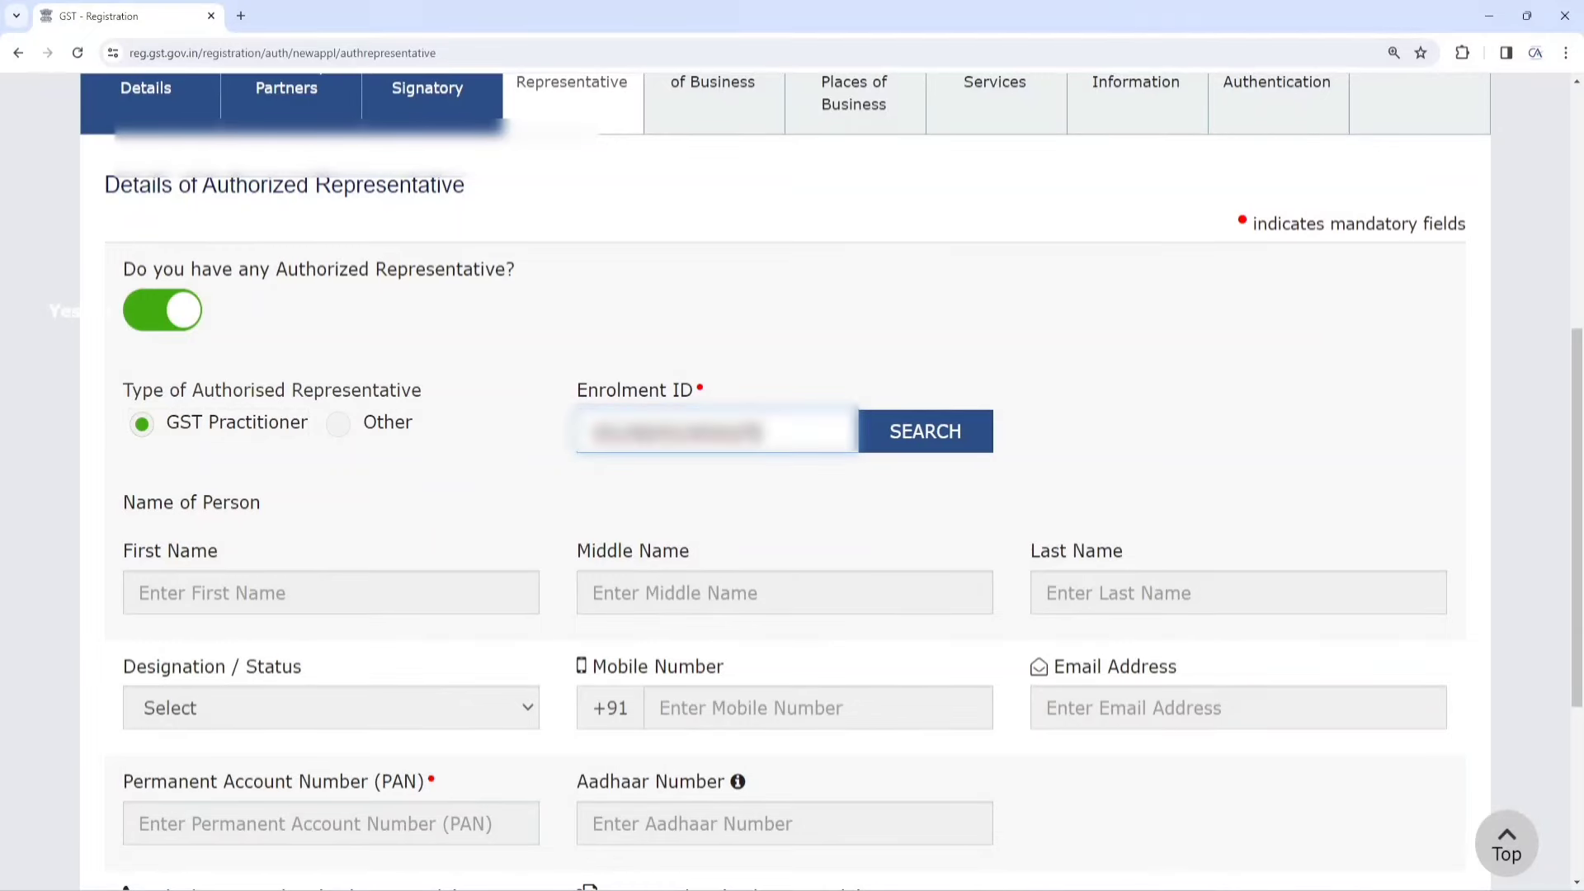
{"action": "left_click", "coordinate": [919, 437]}
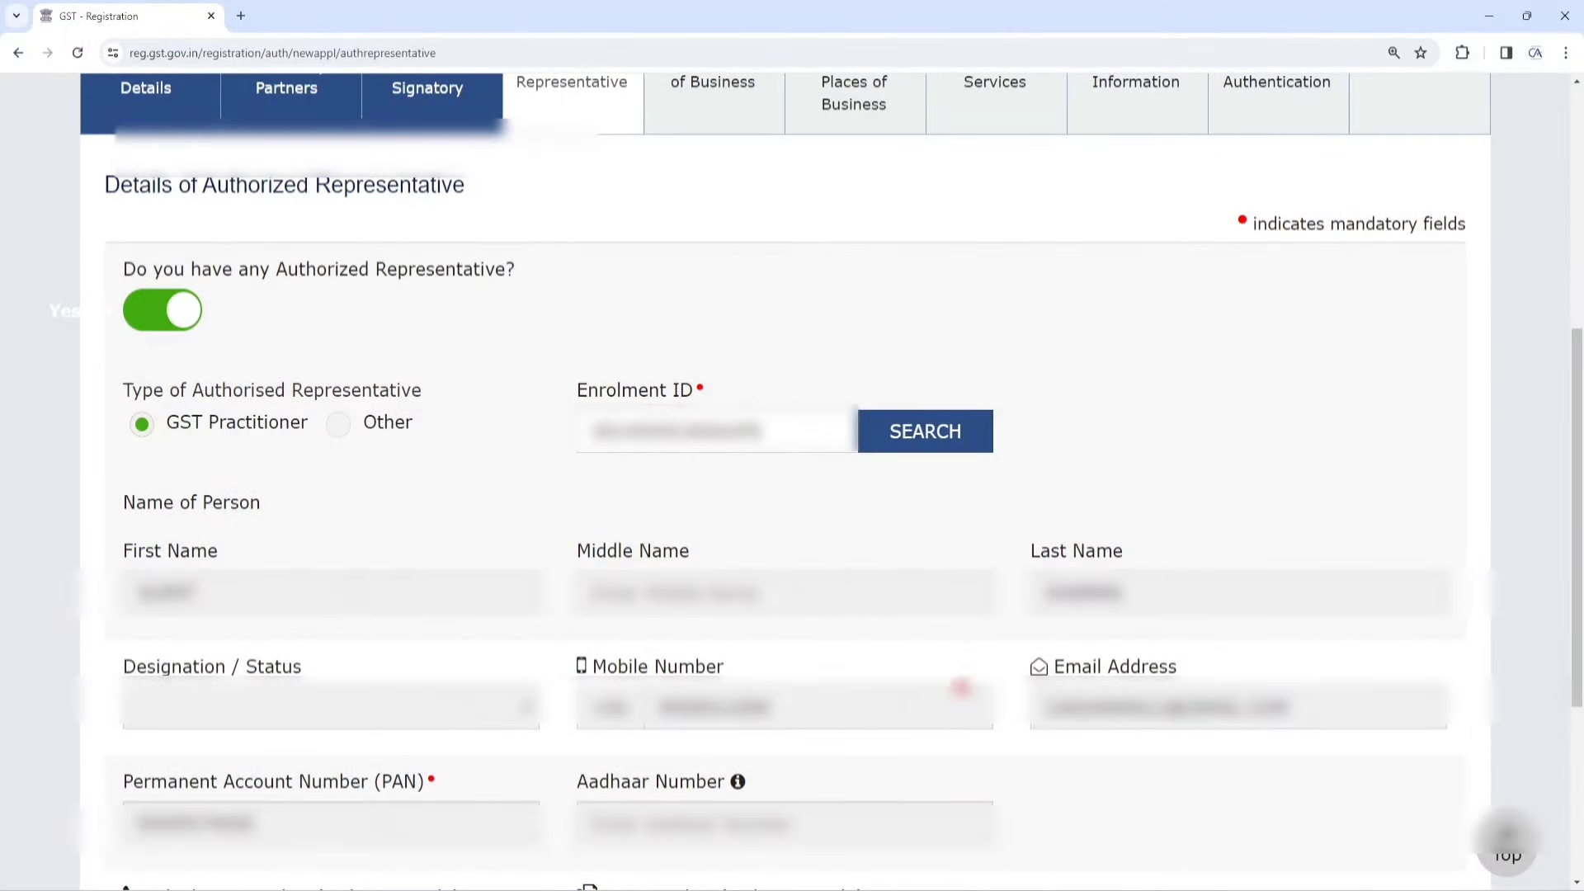
{"action": "left_click", "coordinate": [173, 317]}
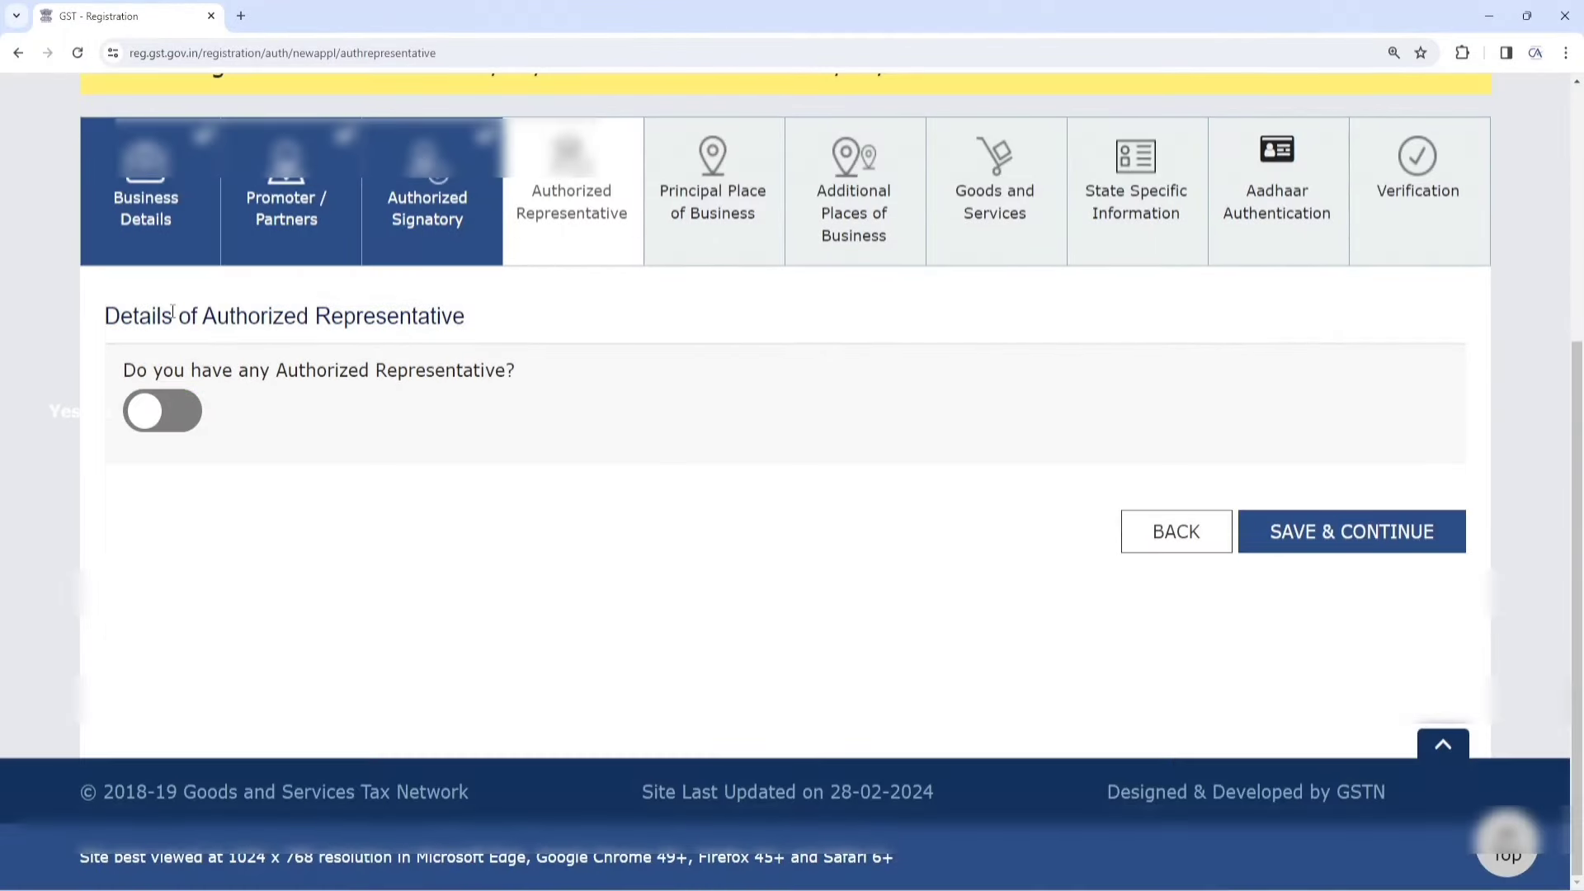
{"action": "left_click", "coordinate": [1363, 541]}
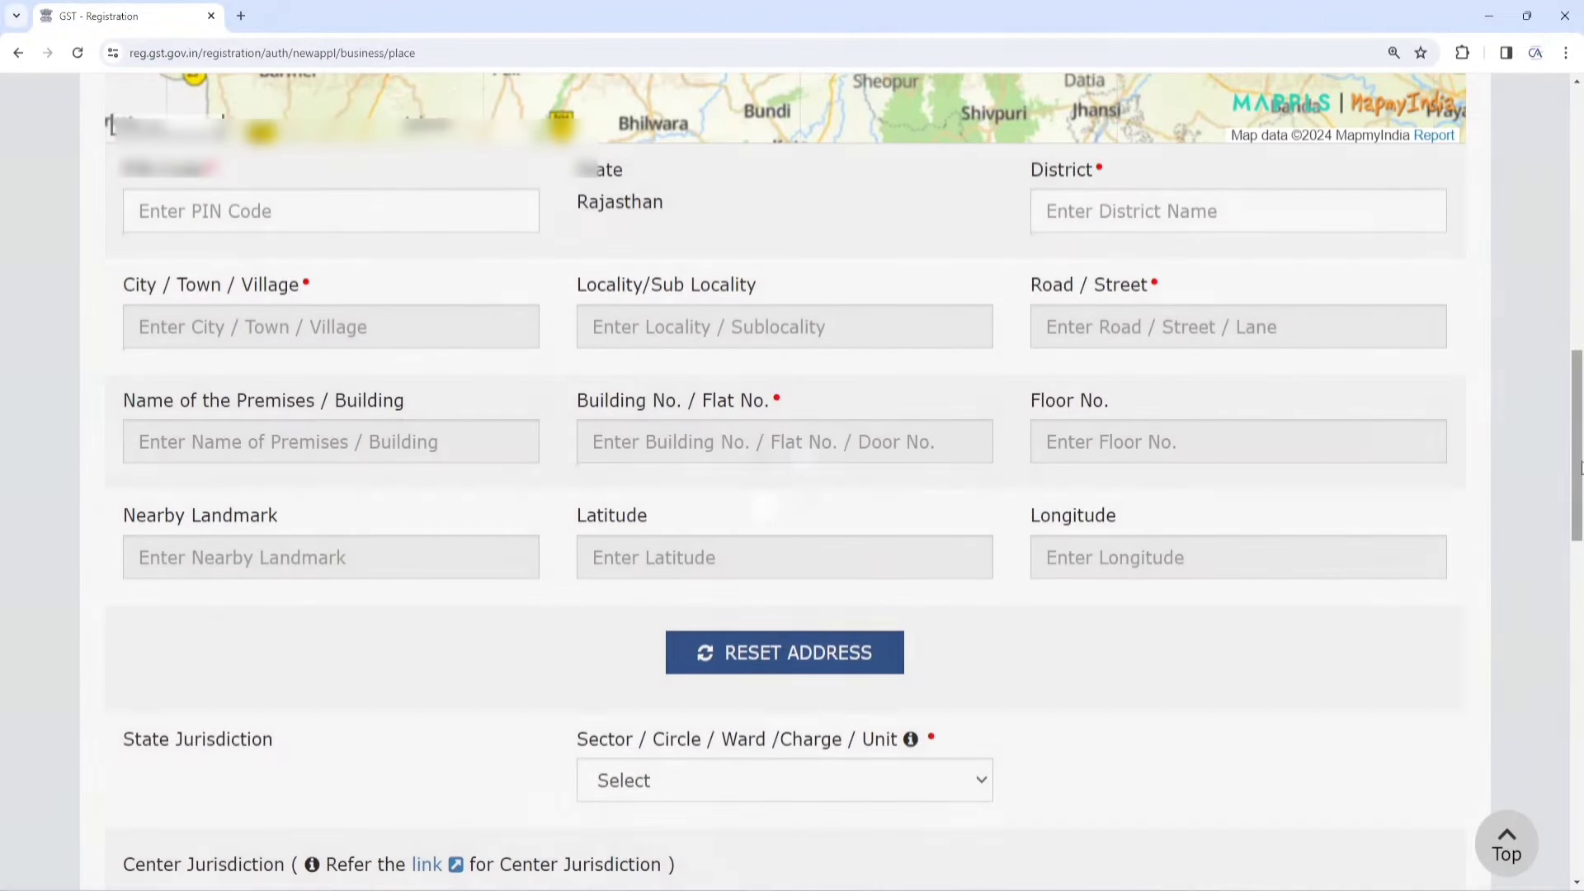
Search the map for 'Ramsainghpur' and confirm the Sub Post Office location to auto-fill the address
{"action": "left_click_drag", "start_coordinate": [1581, 468], "coordinate": [1580, 223]}
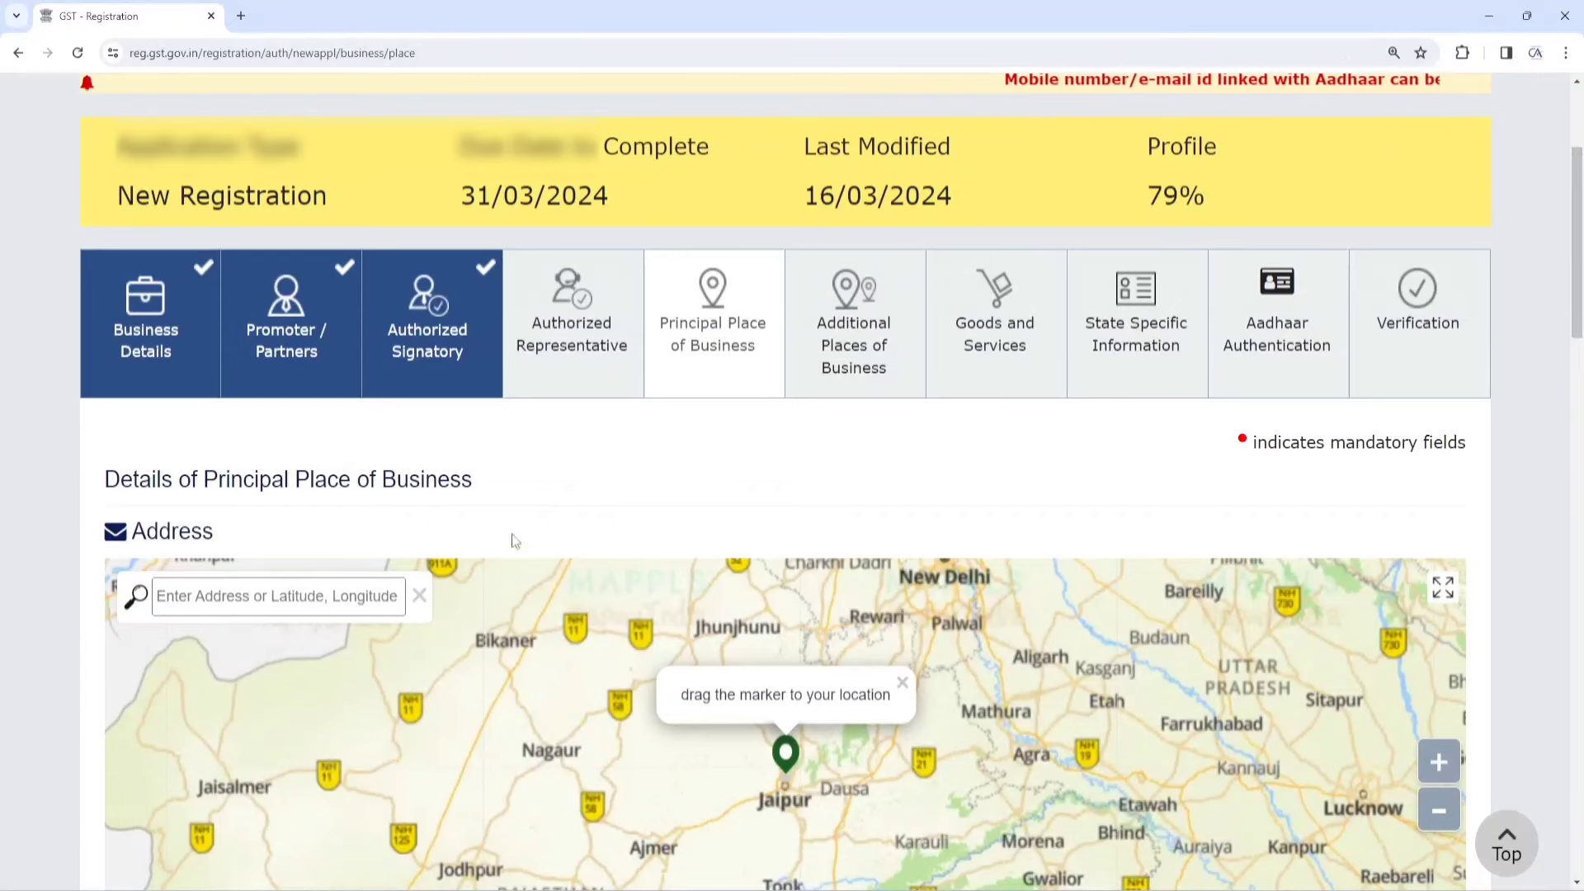
{"action": "left_click_drag", "start_coordinate": [100, 479], "coordinate": [469, 479]}
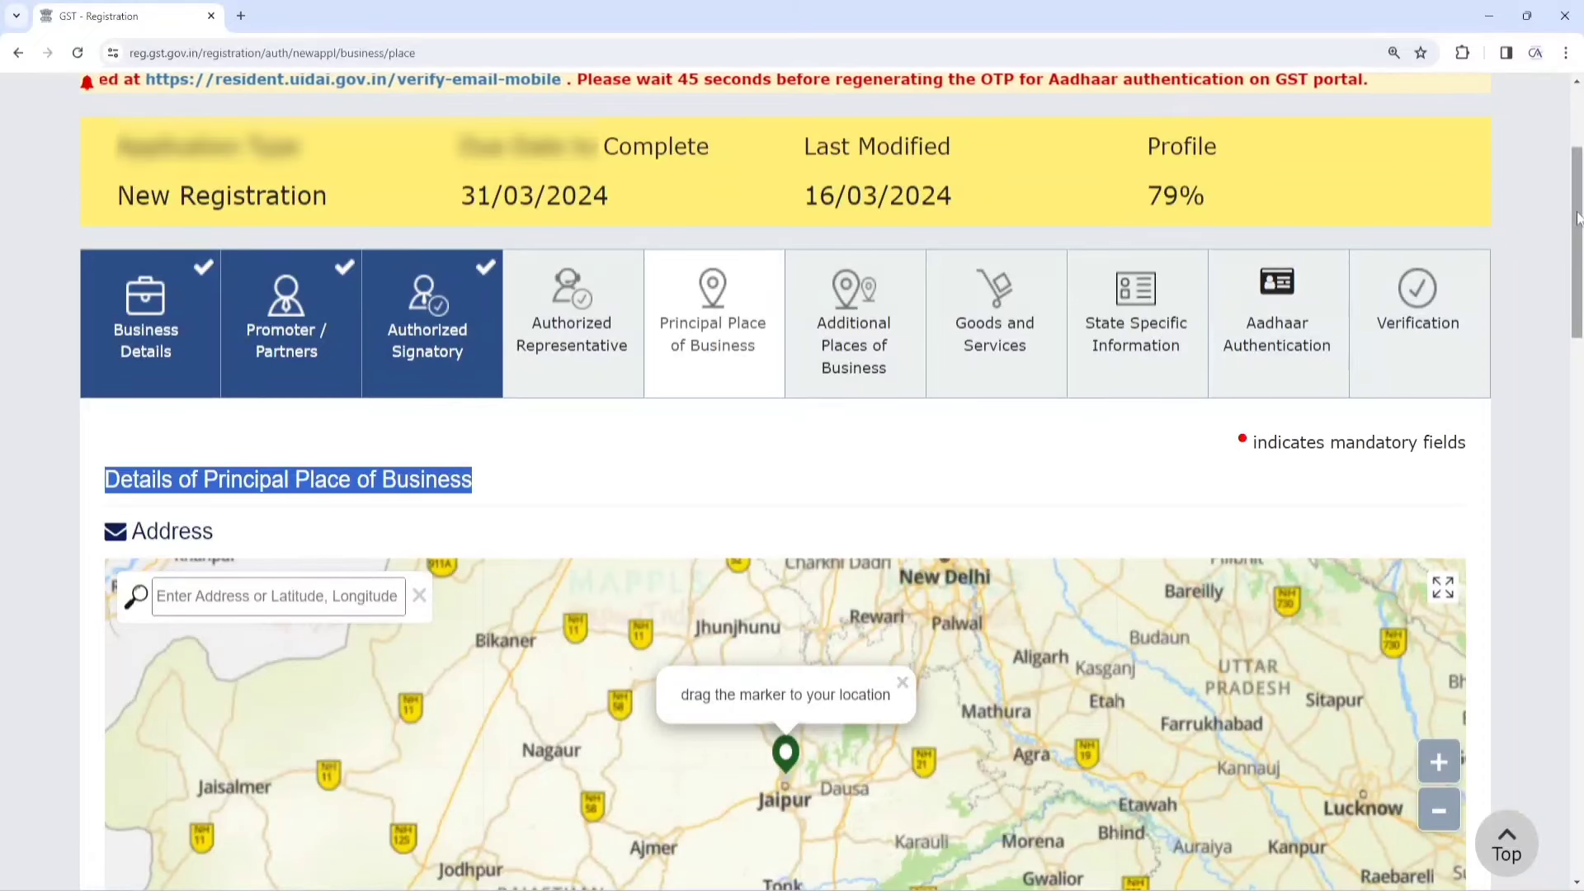
{"action": "left_click_drag", "start_coordinate": [1578, 218], "coordinate": [1578, 309]}
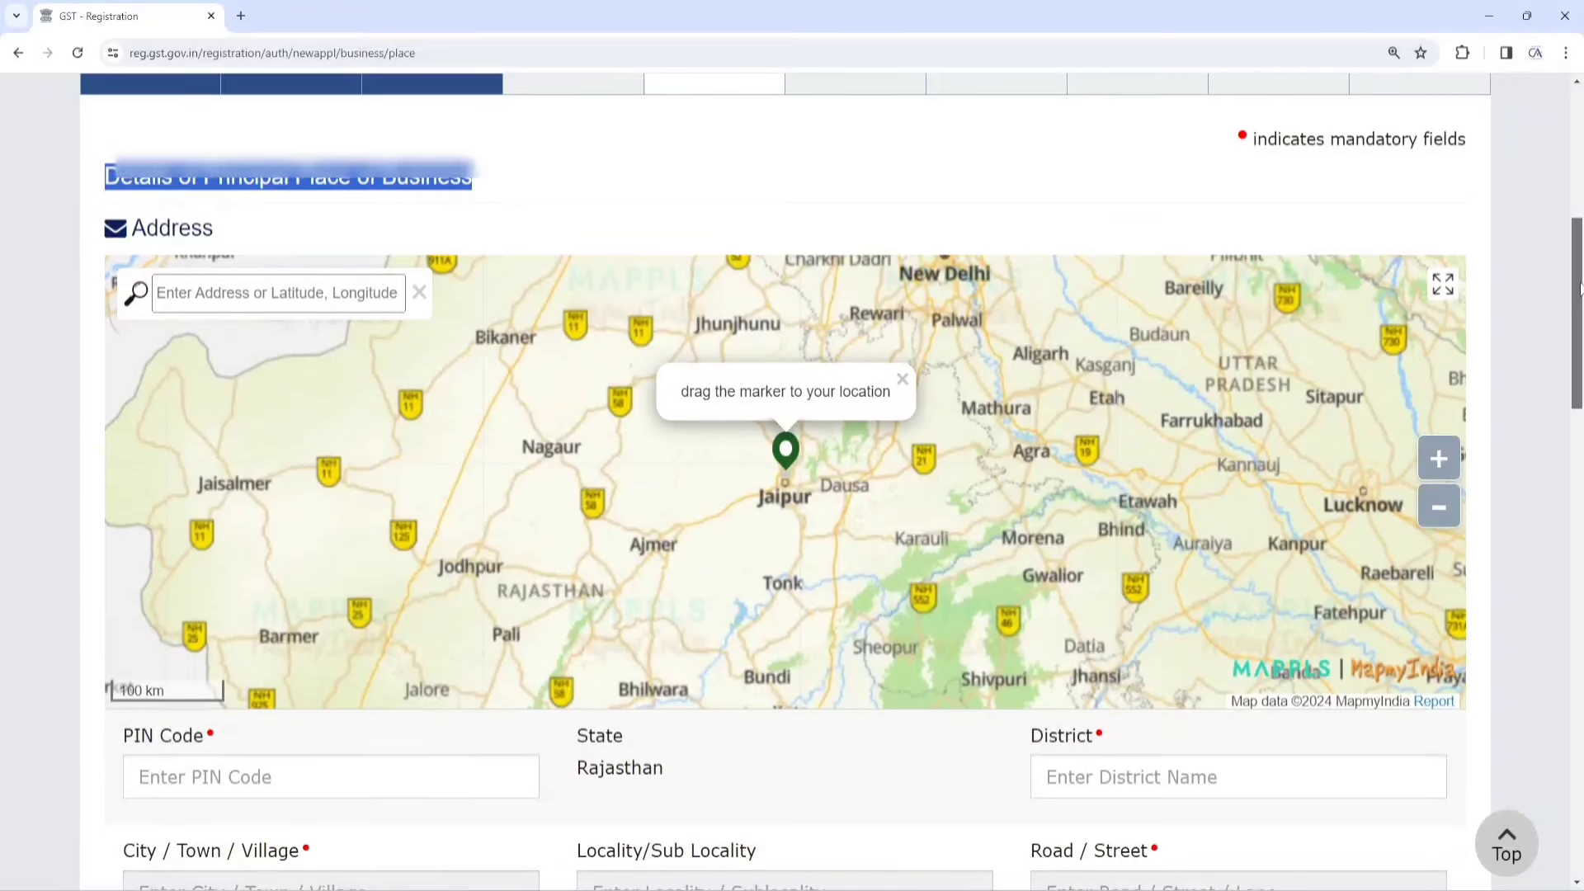
{"action": "left_click", "coordinate": [332, 297]}
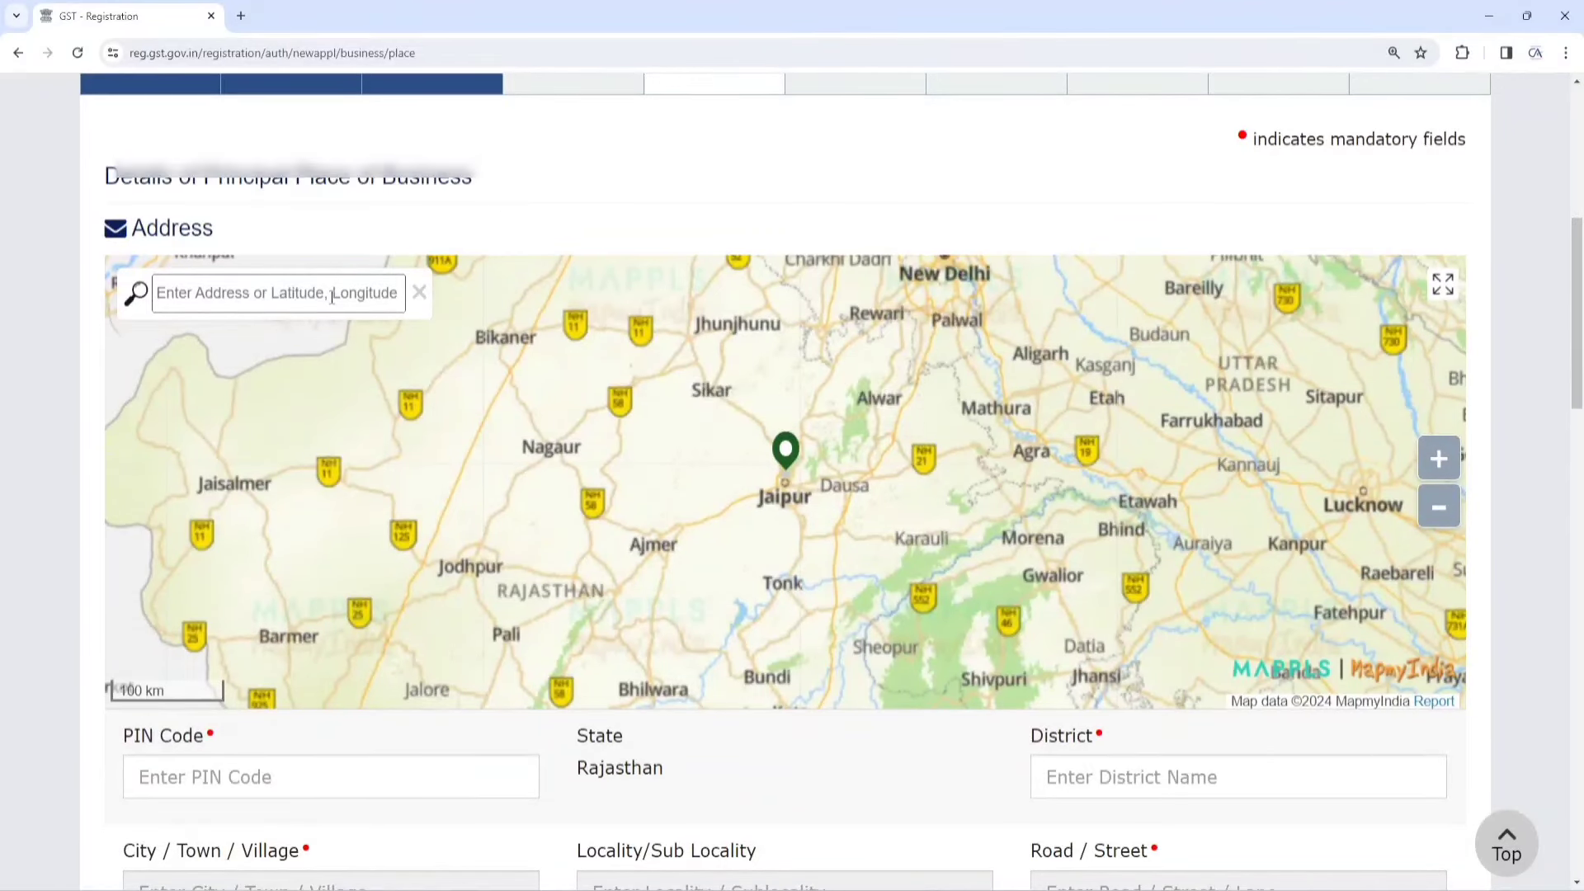
{"action": "type", "text": "Ramsaingh"}
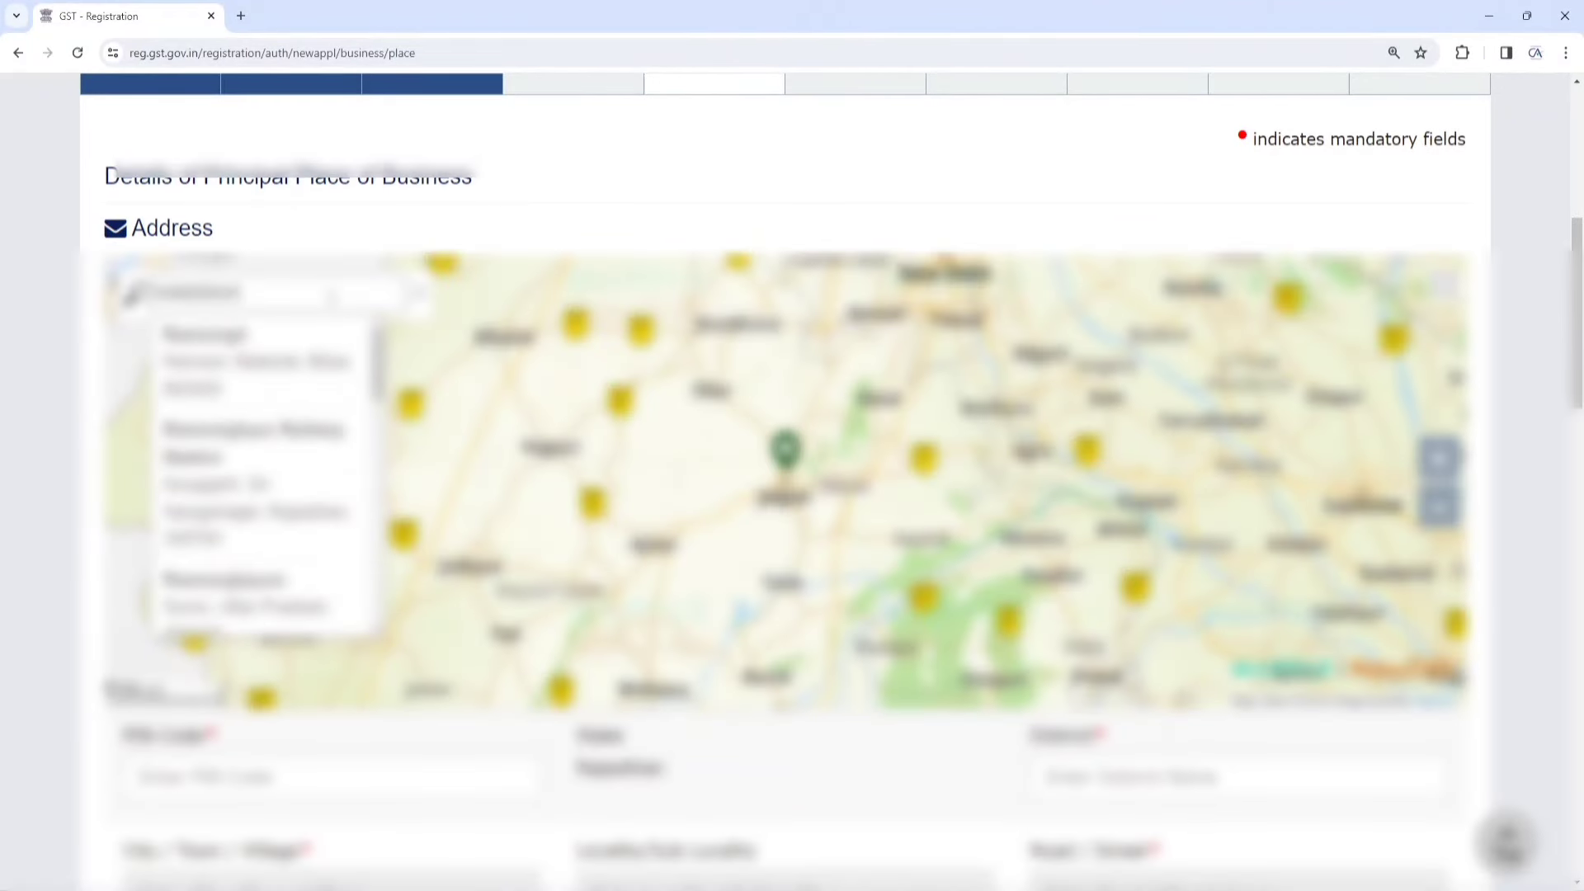
{"action": "type", "text": "pur"}
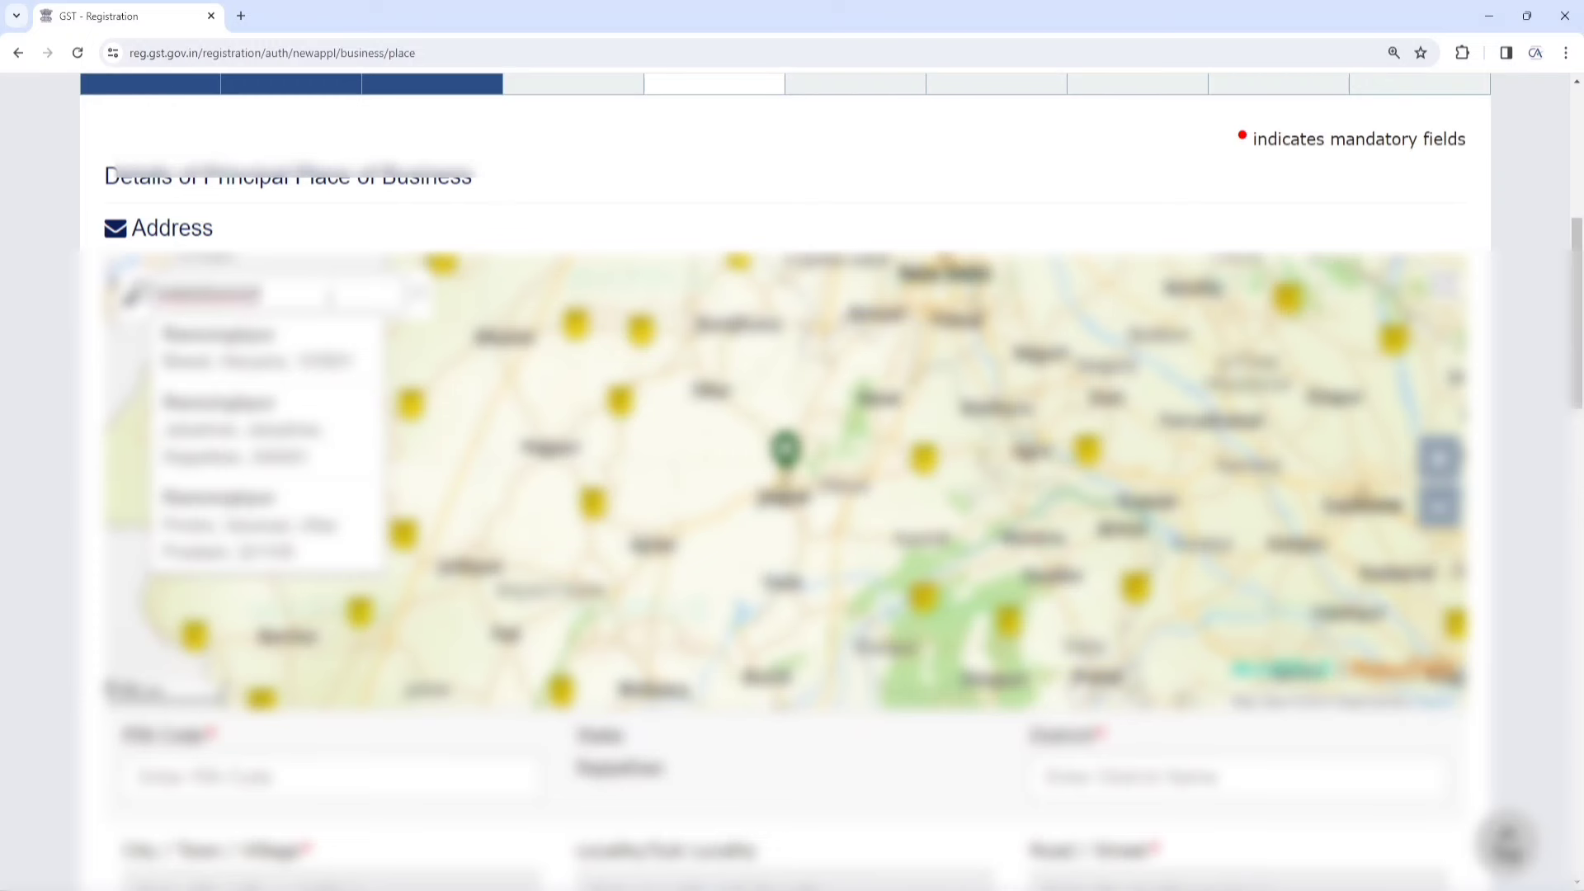
{"action": "left_click", "coordinate": [331, 297]}
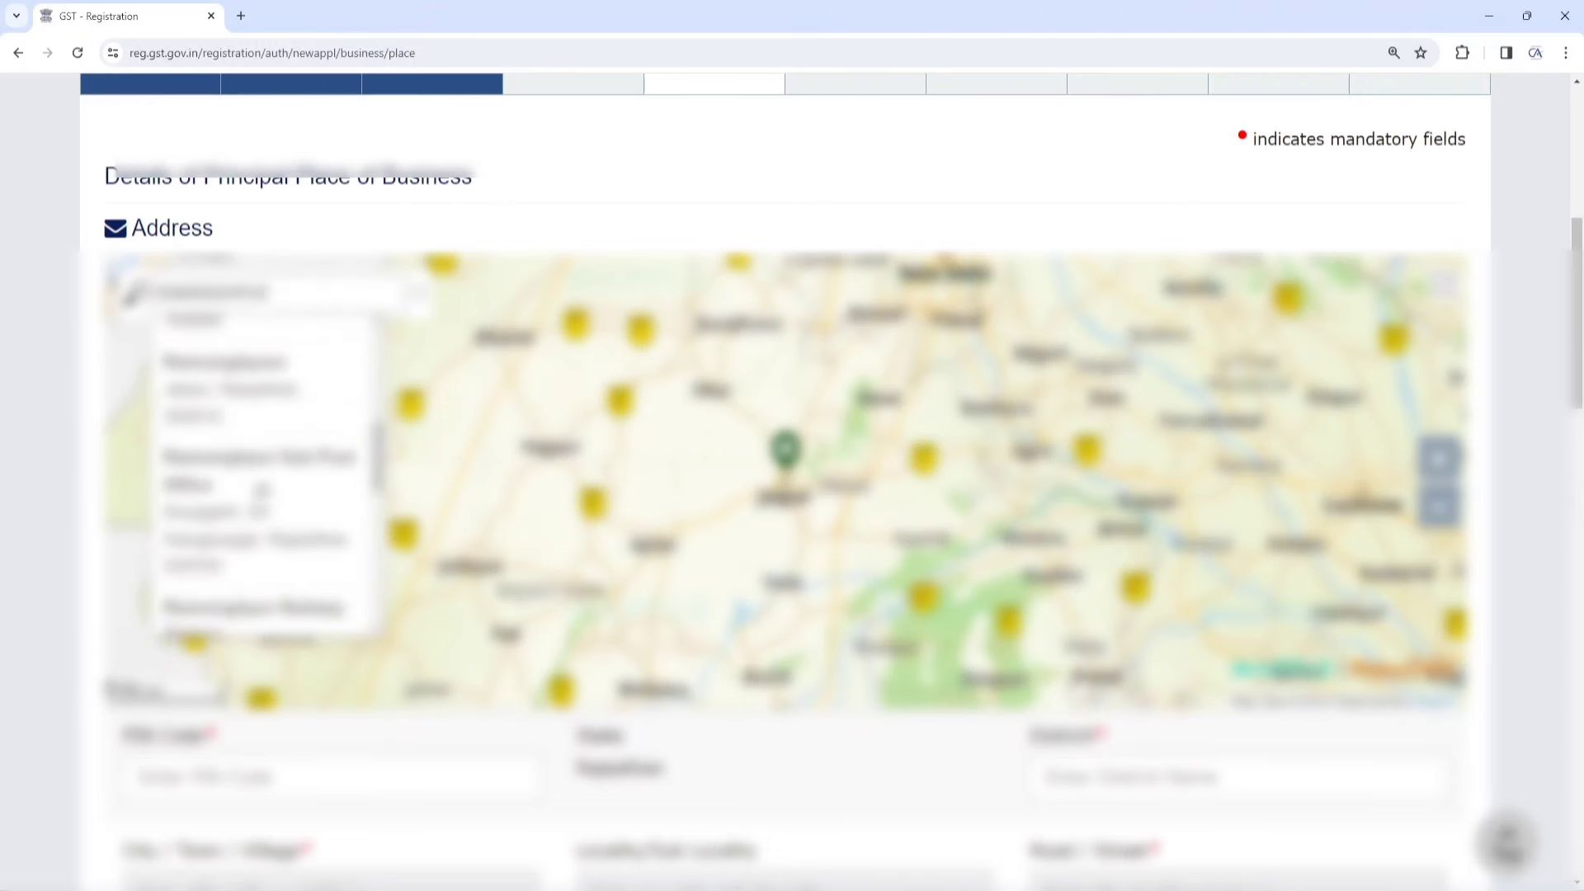
{"action": "left_click", "coordinate": [223, 537]}
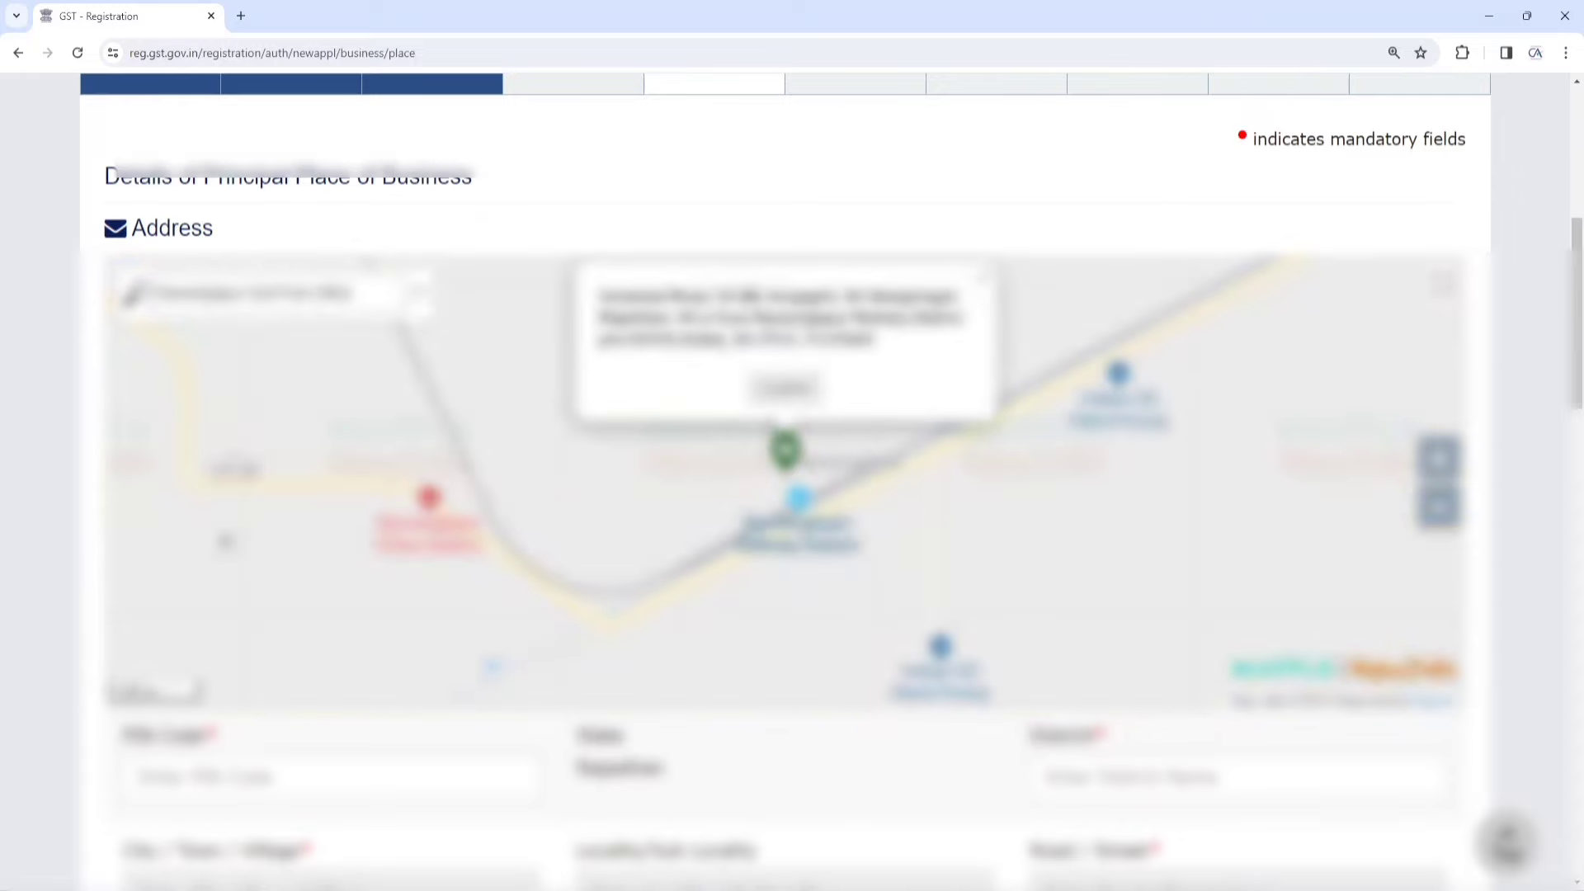
{"action": "left_click", "coordinate": [786, 389]}
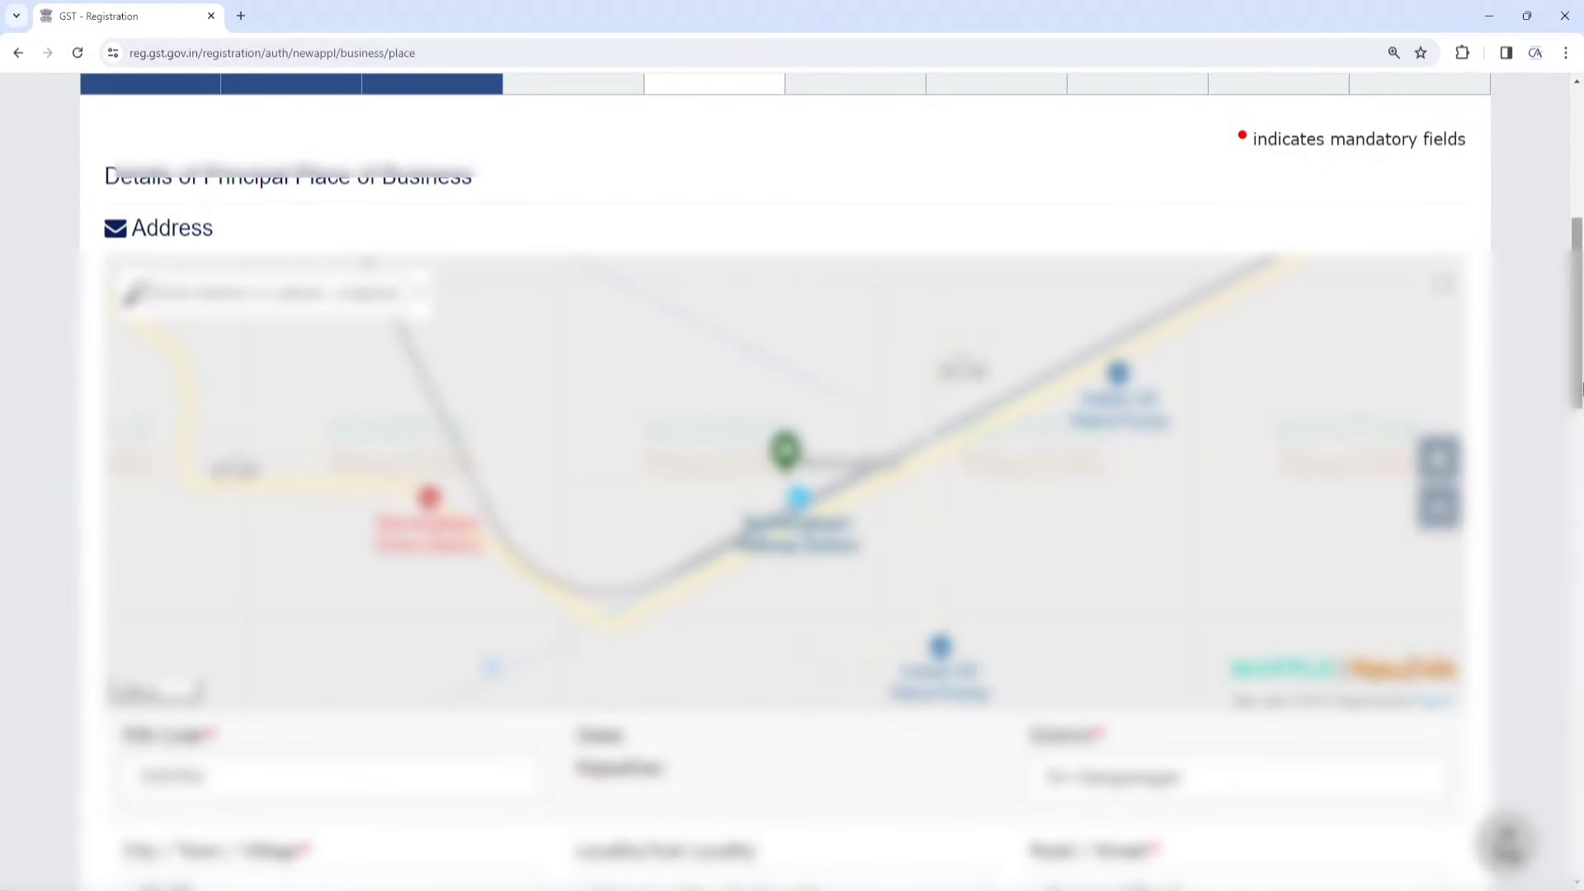
Go through the Premises name, Building No. / Flat No. and Floor No. fields
{"action": "scroll", "coordinate": [827, 338], "scroll_direction": "down", "scroll_amount": 6}
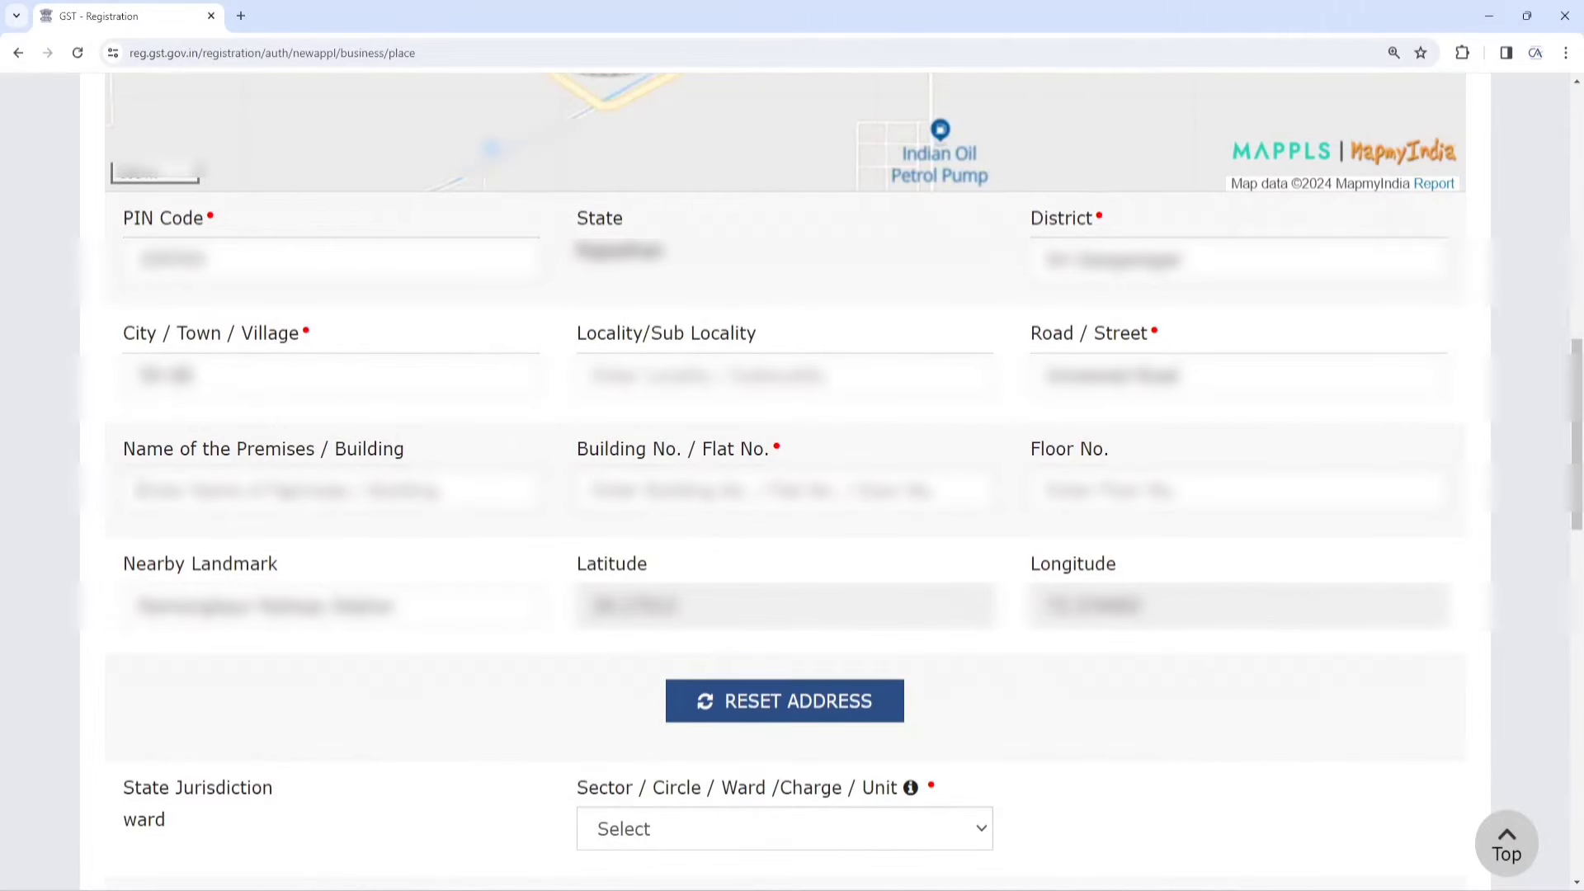
{"action": "left_click", "coordinate": [274, 492]}
{"action": "left_click", "coordinate": [751, 498]}
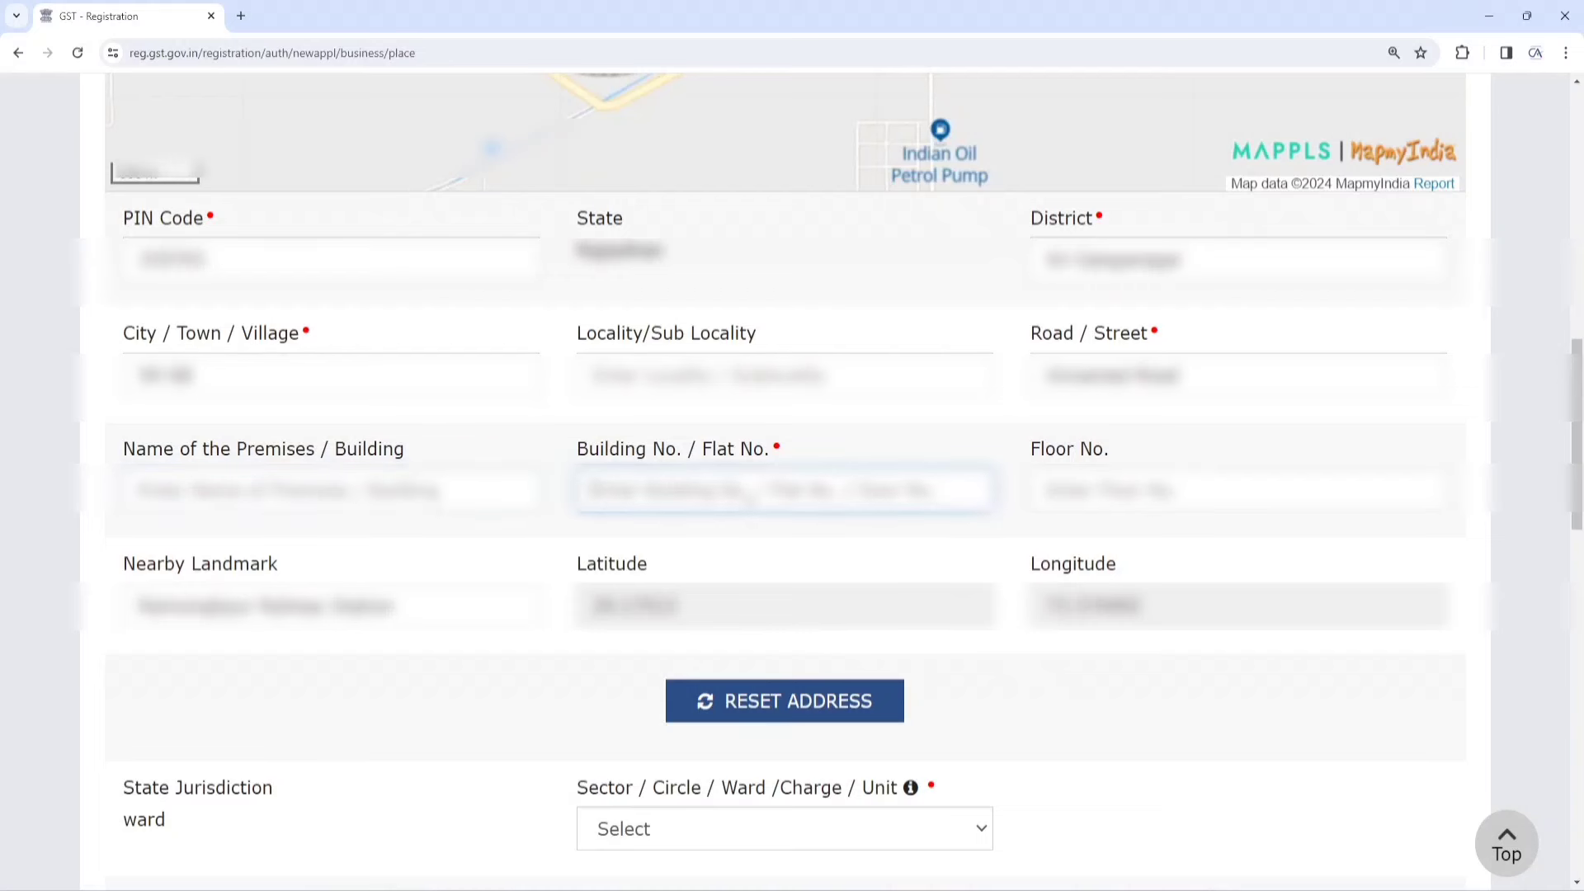
{"action": "left_click", "coordinate": [1165, 494]}
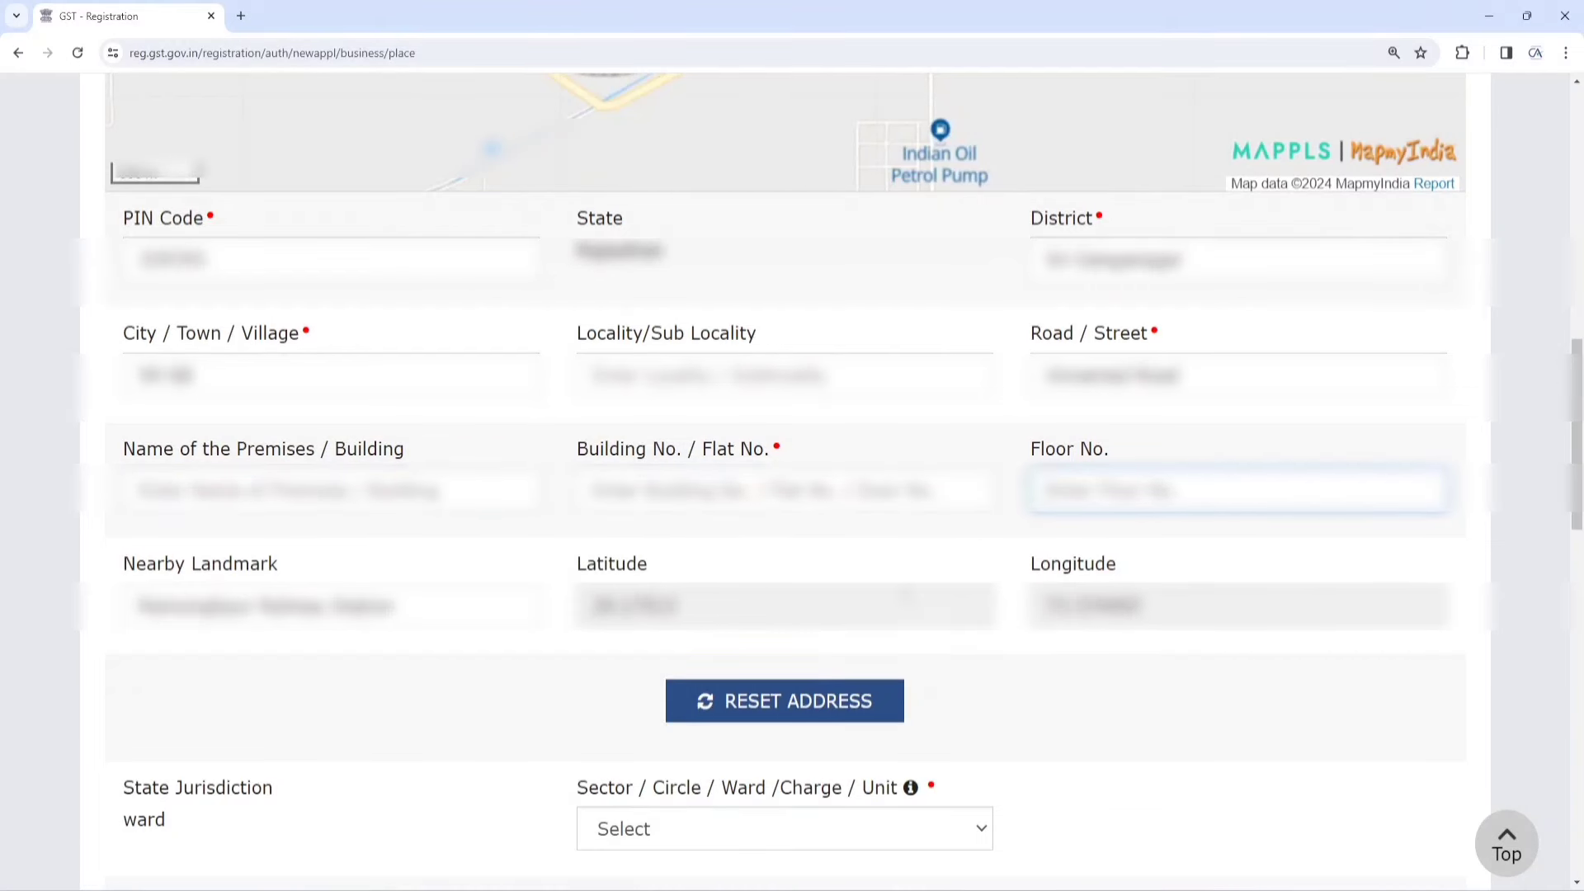
Set the state Sector/Circle/Ward to Circle-Suratgarh - Ward-III Headquarter, Anupgarh
{"action": "scroll", "coordinate": [1457, 454], "scroll_direction": "down", "scroll_amount": 5}
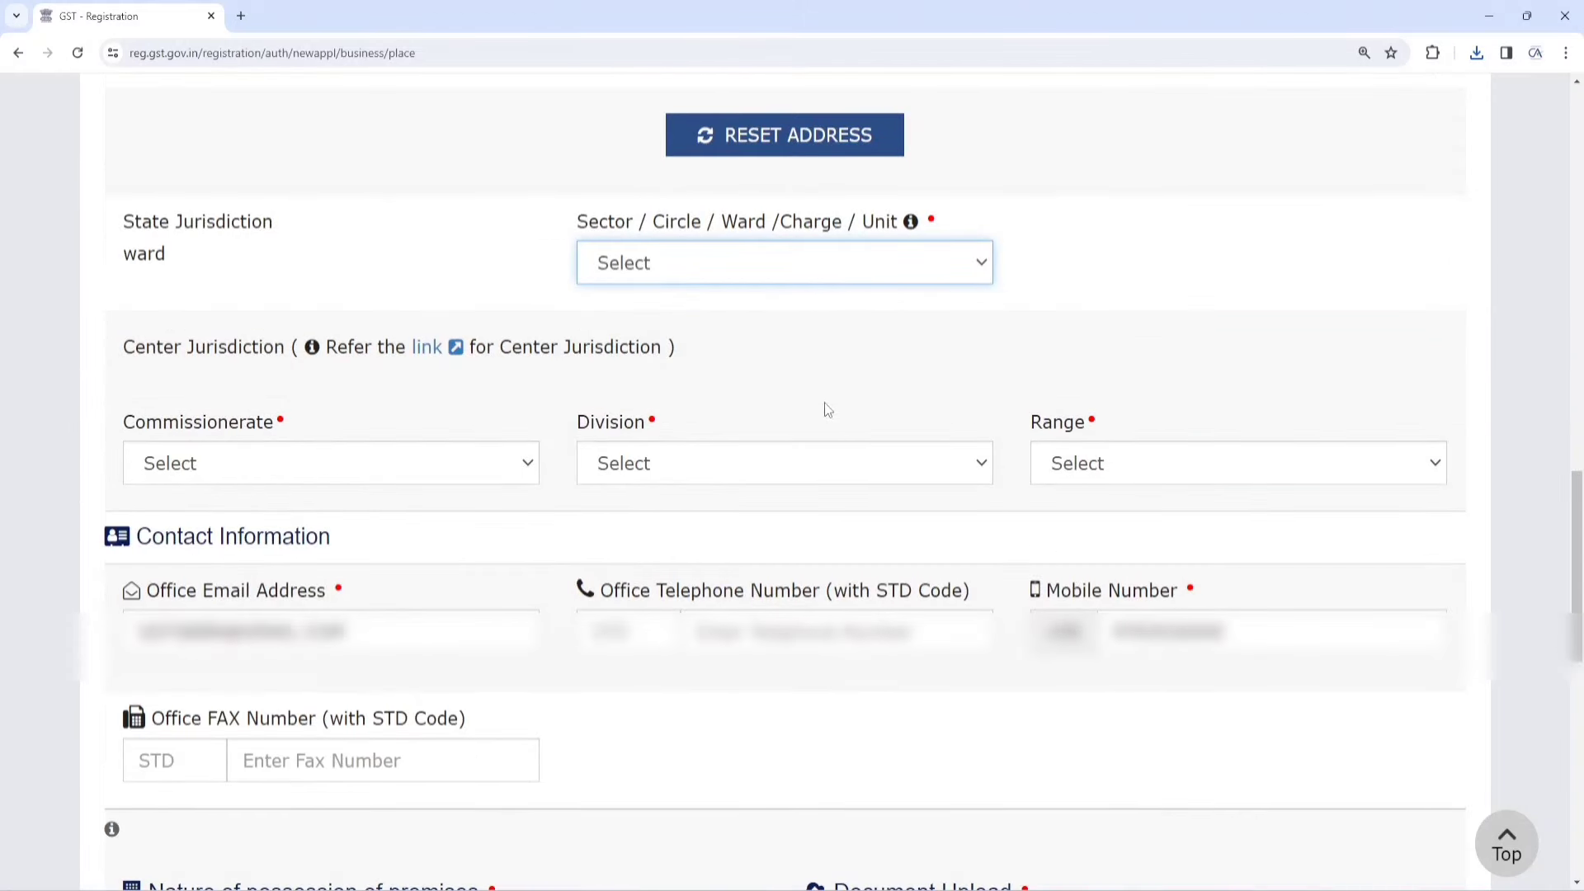
{"action": "left_click_drag", "start_coordinate": [128, 232], "coordinate": [238, 243]}
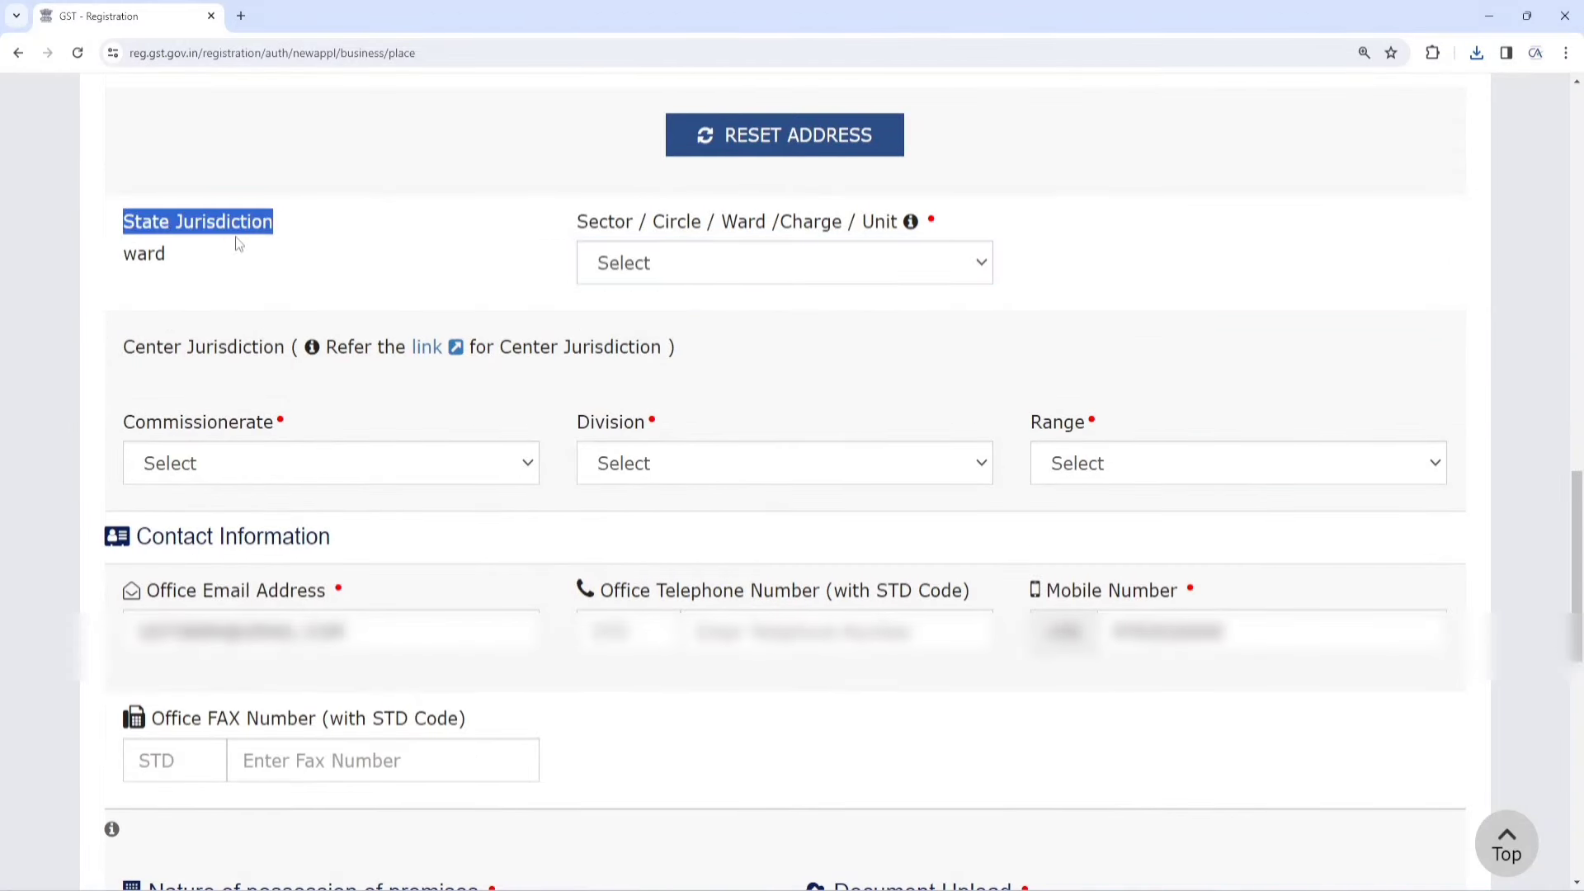
{"action": "left_click", "coordinate": [659, 272]}
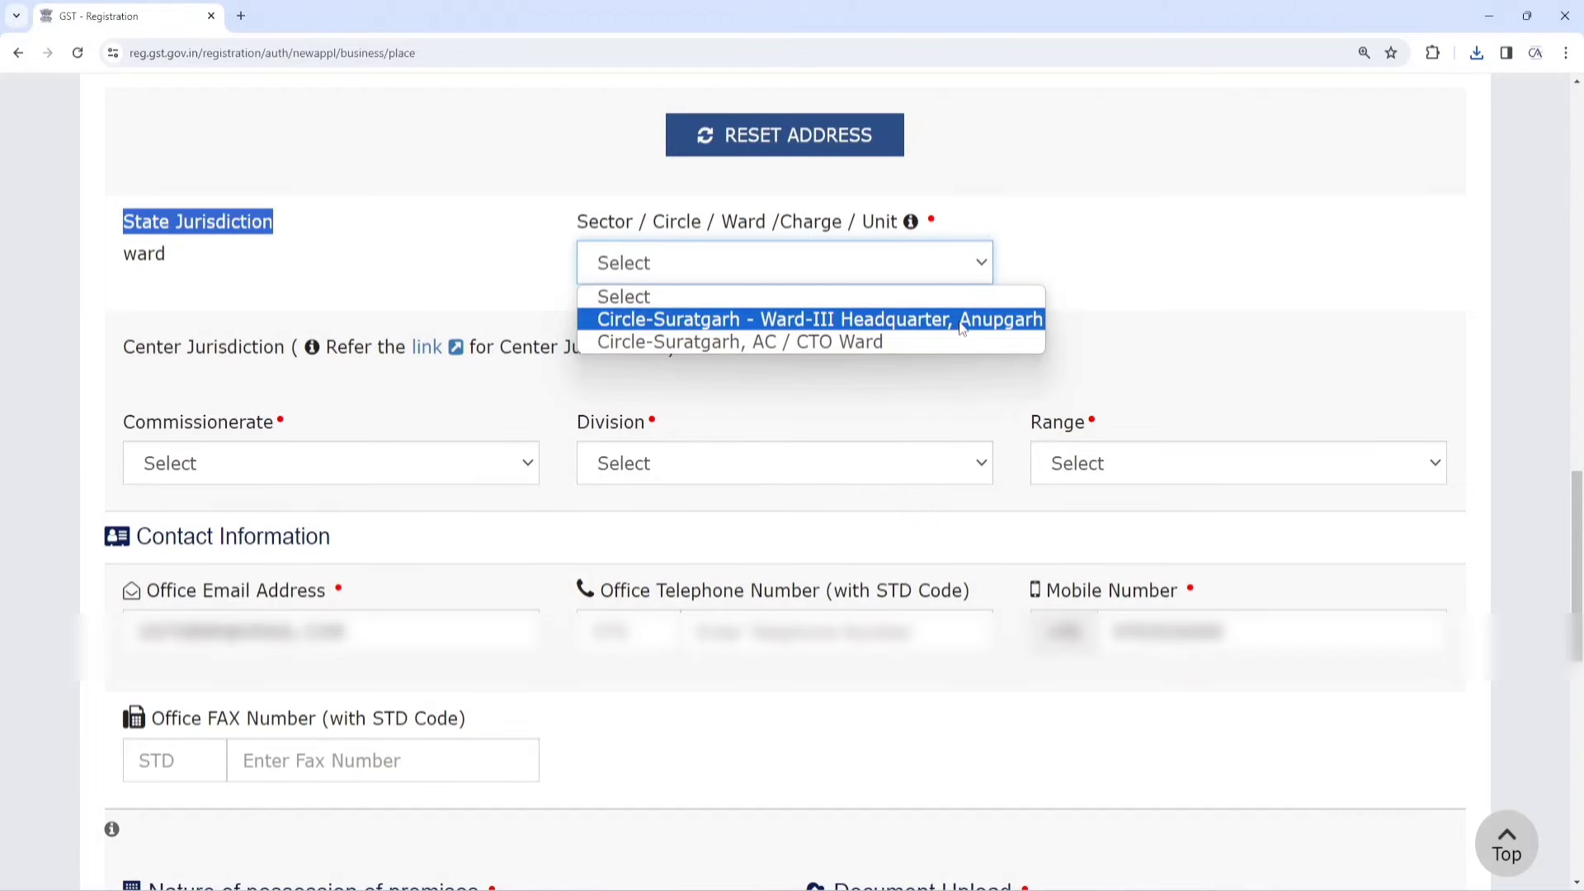
{"action": "left_click", "coordinate": [908, 324]}
Choose the Commissionerate, Division and Range for the centre jurisdiction
{"action": "scroll", "coordinate": [449, 329], "scroll_direction": "down", "scroll_amount": 2}
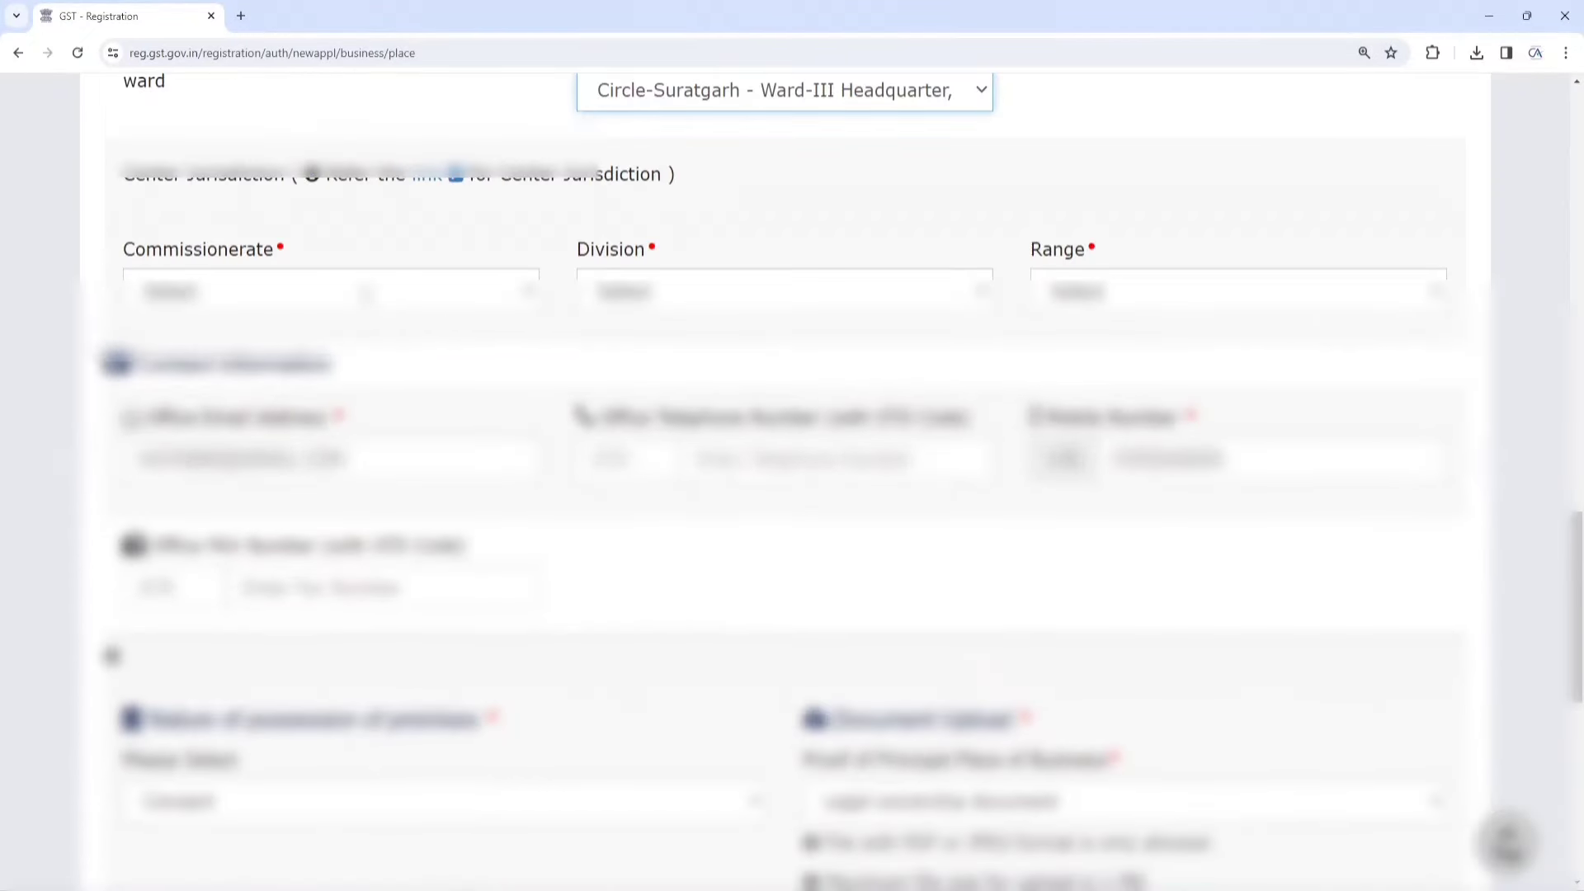
{"action": "left_click", "coordinate": [255, 291]}
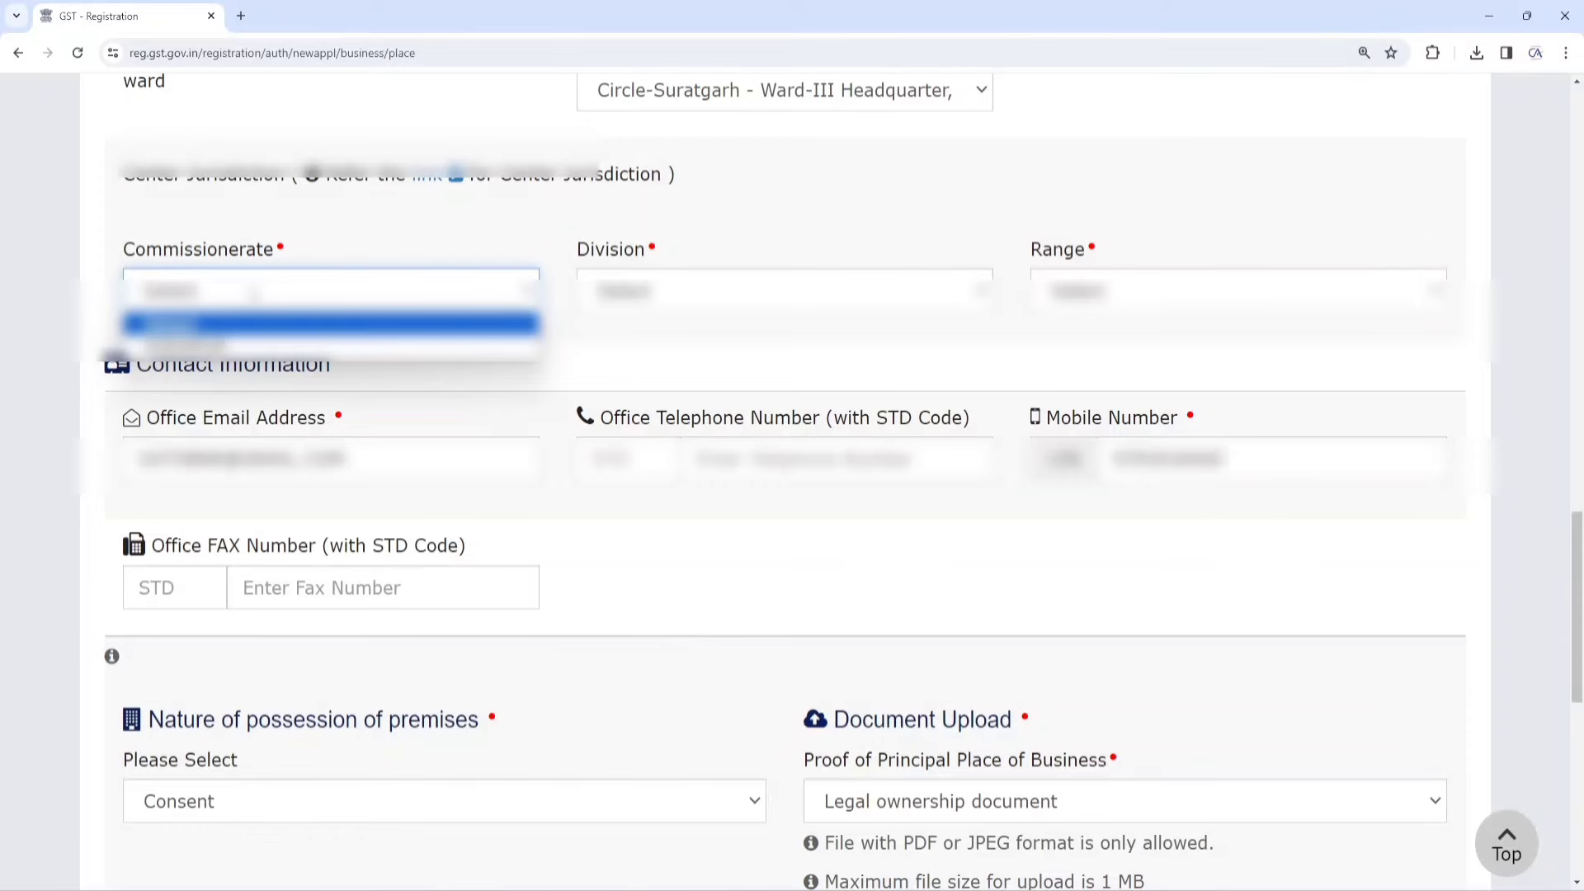
{"action": "left_click", "coordinate": [218, 350]}
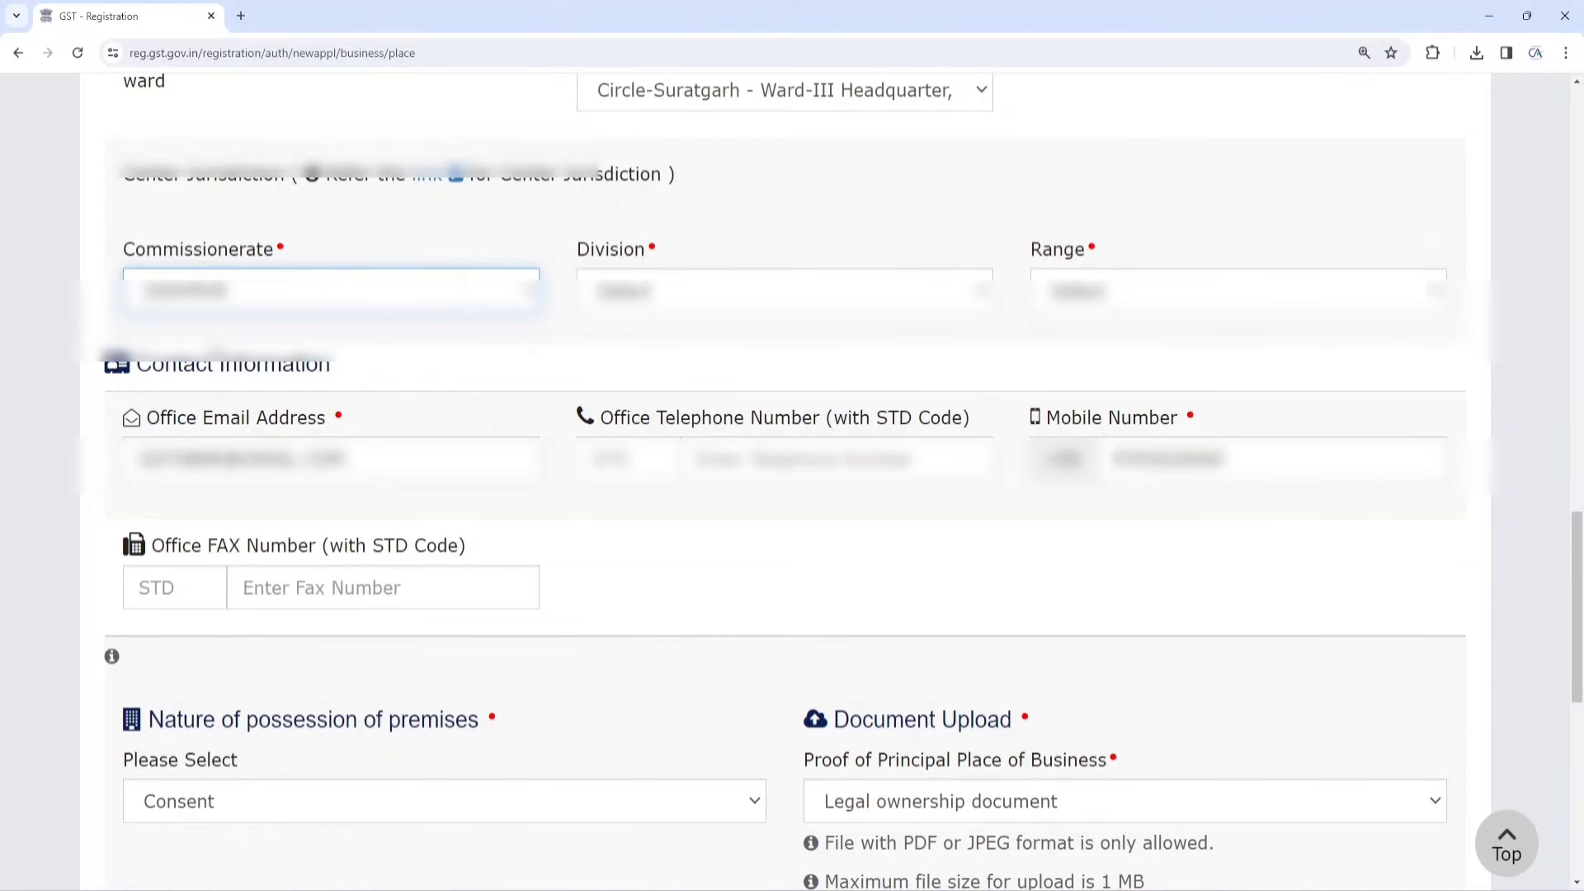
{"action": "left_click", "coordinate": [697, 296]}
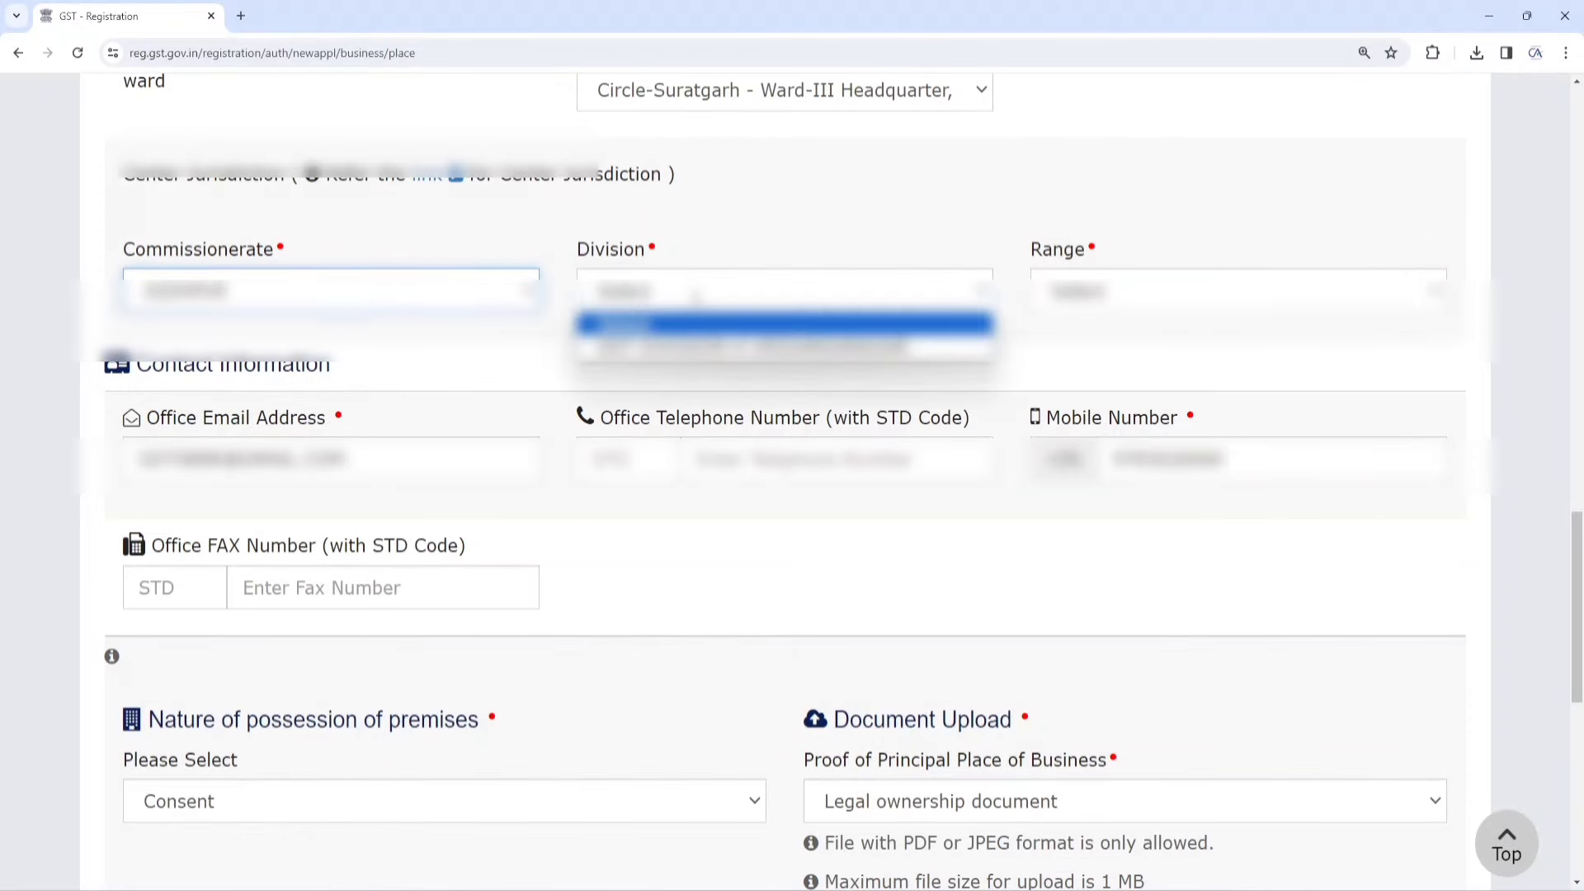
{"action": "left_click", "coordinate": [742, 347]}
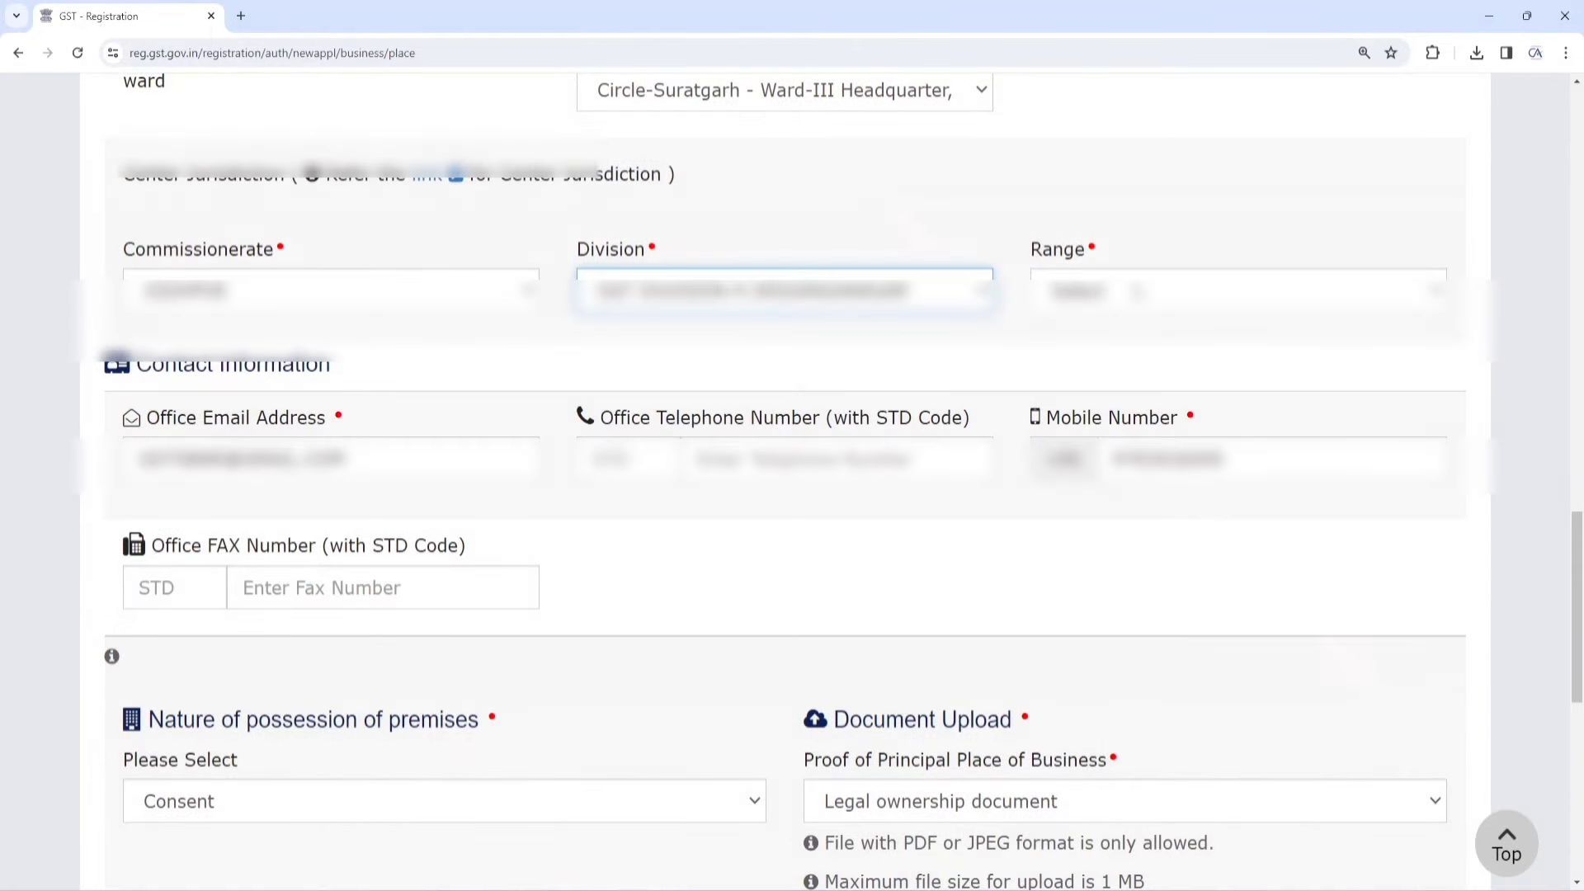
{"action": "left_click", "coordinate": [1138, 291]}
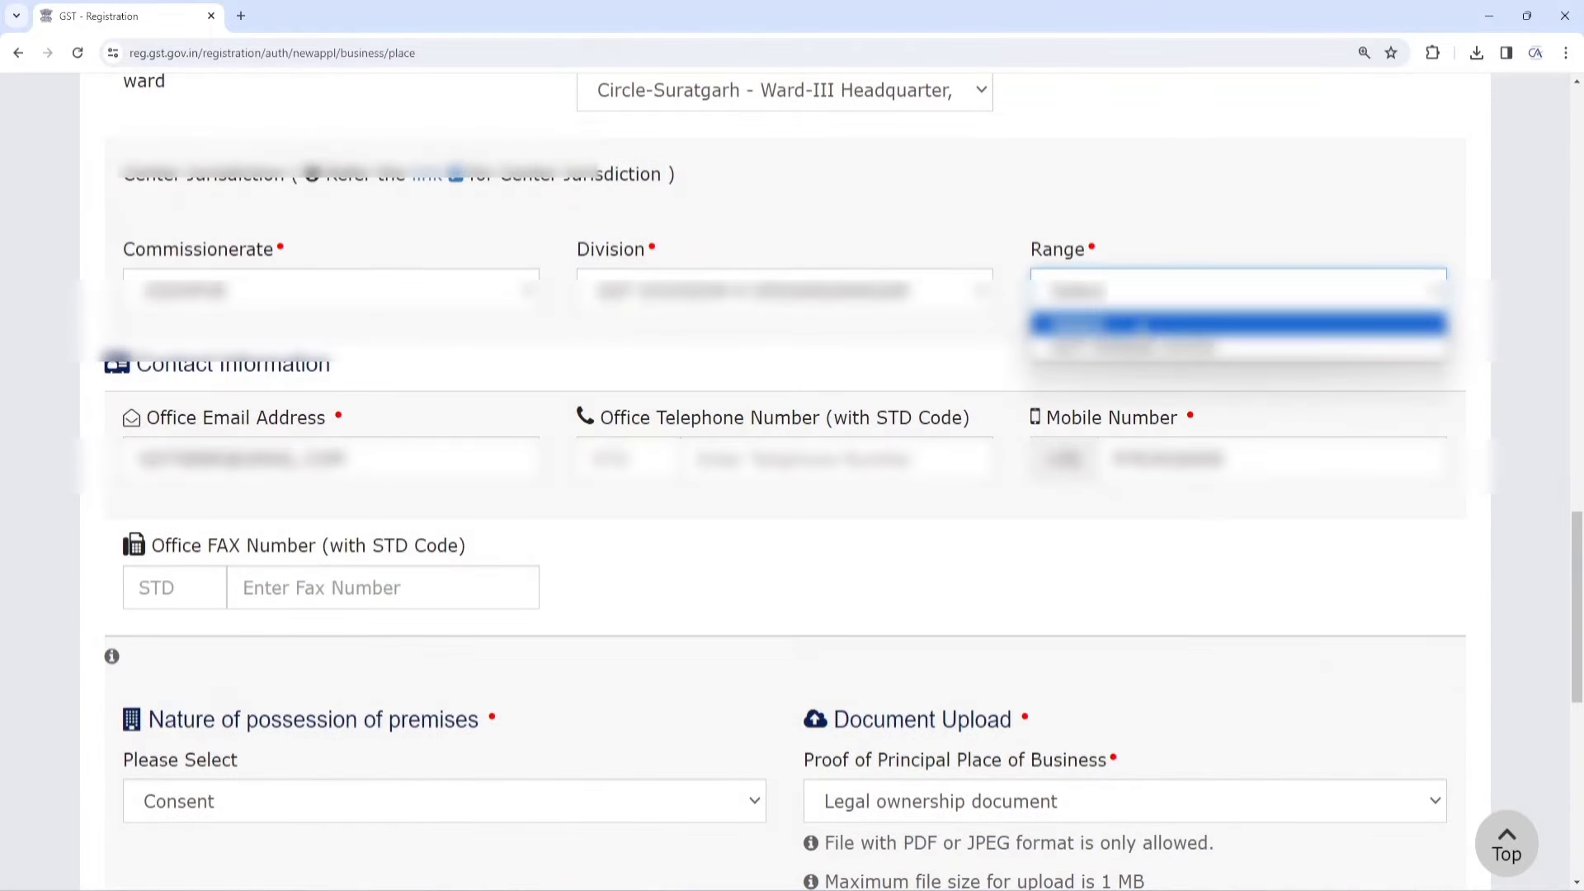
{"action": "left_click", "coordinate": [1146, 348]}
{"action": "scroll", "coordinate": [1128, 235], "scroll_direction": "down", "scroll_amount": 2}
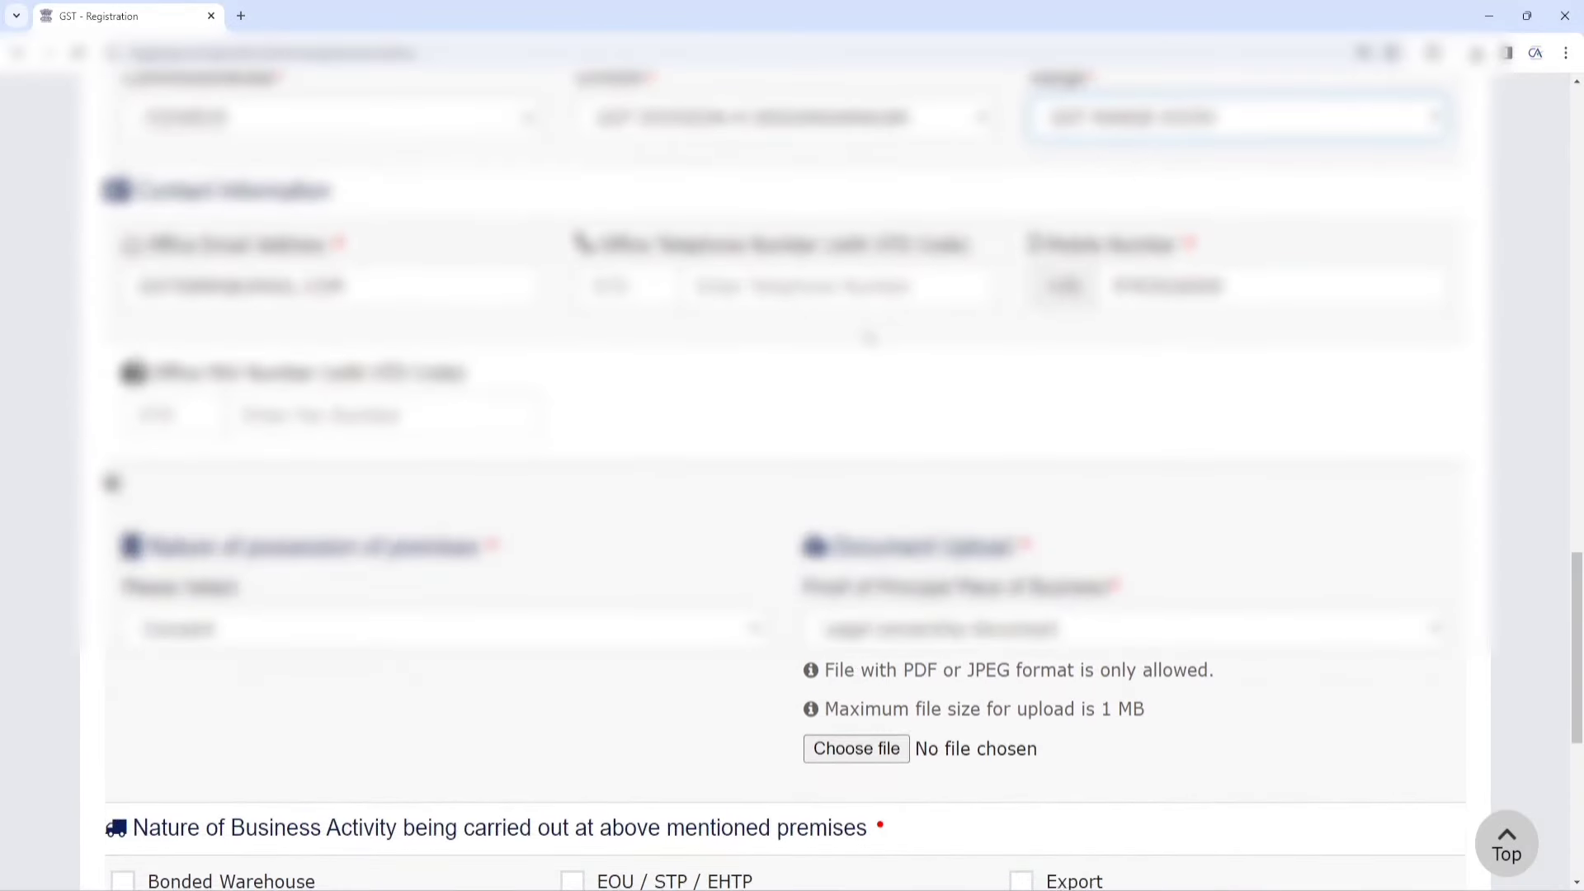
{"action": "scroll", "coordinate": [780, 478], "scroll_direction": "down", "scroll_amount": 3}
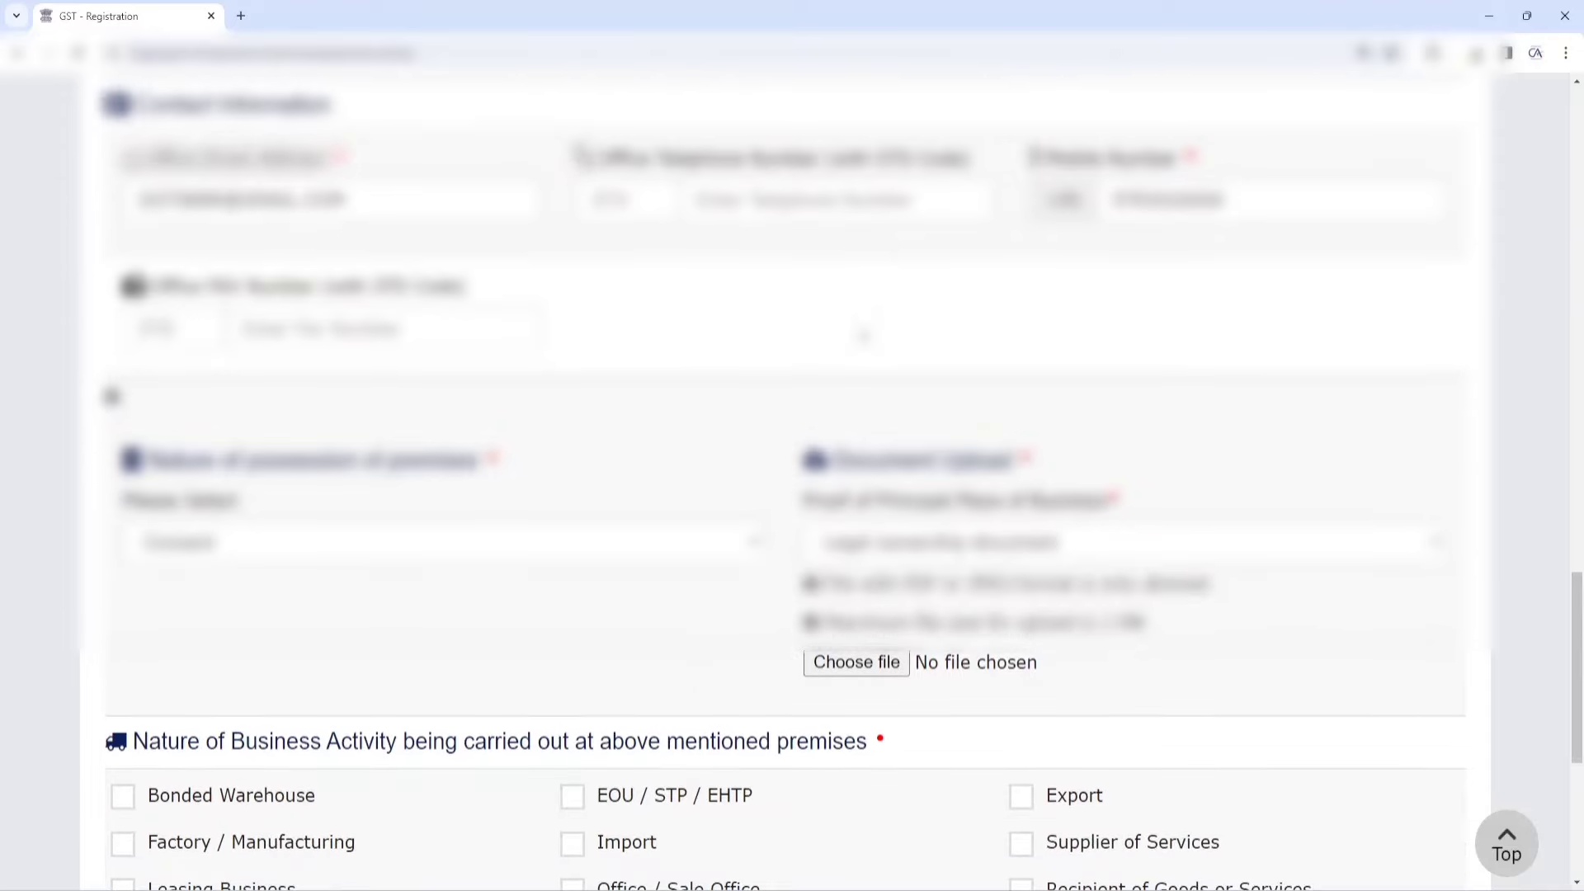
{"action": "scroll", "coordinate": [779, 478], "scroll_direction": "down", "scroll_amount": 1}
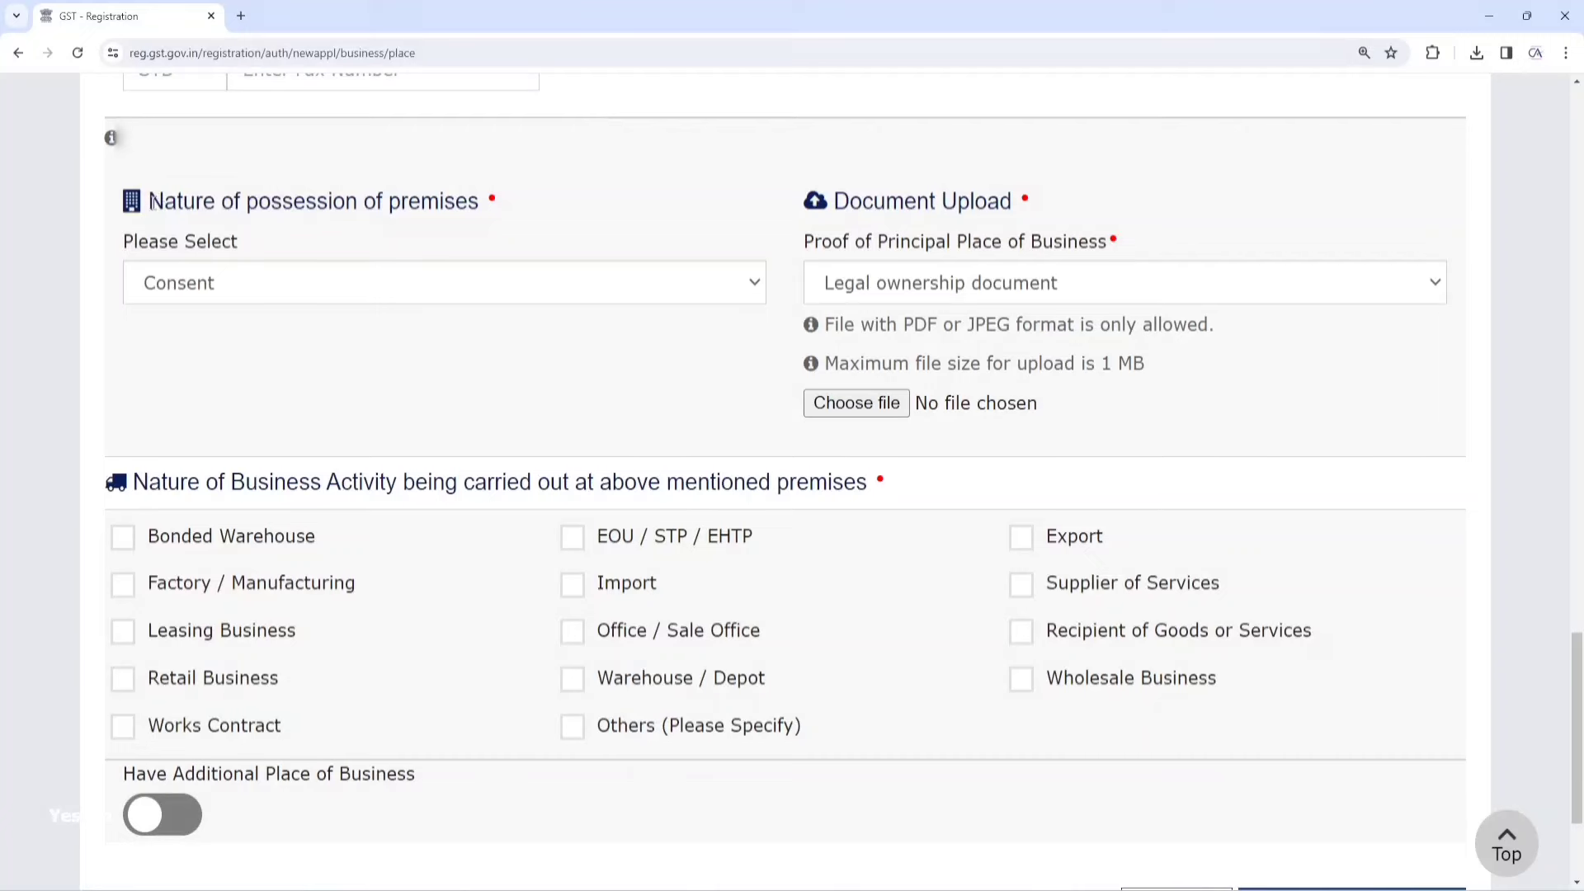
{"action": "left_click_drag", "start_coordinate": [151, 202], "coordinate": [474, 198]}
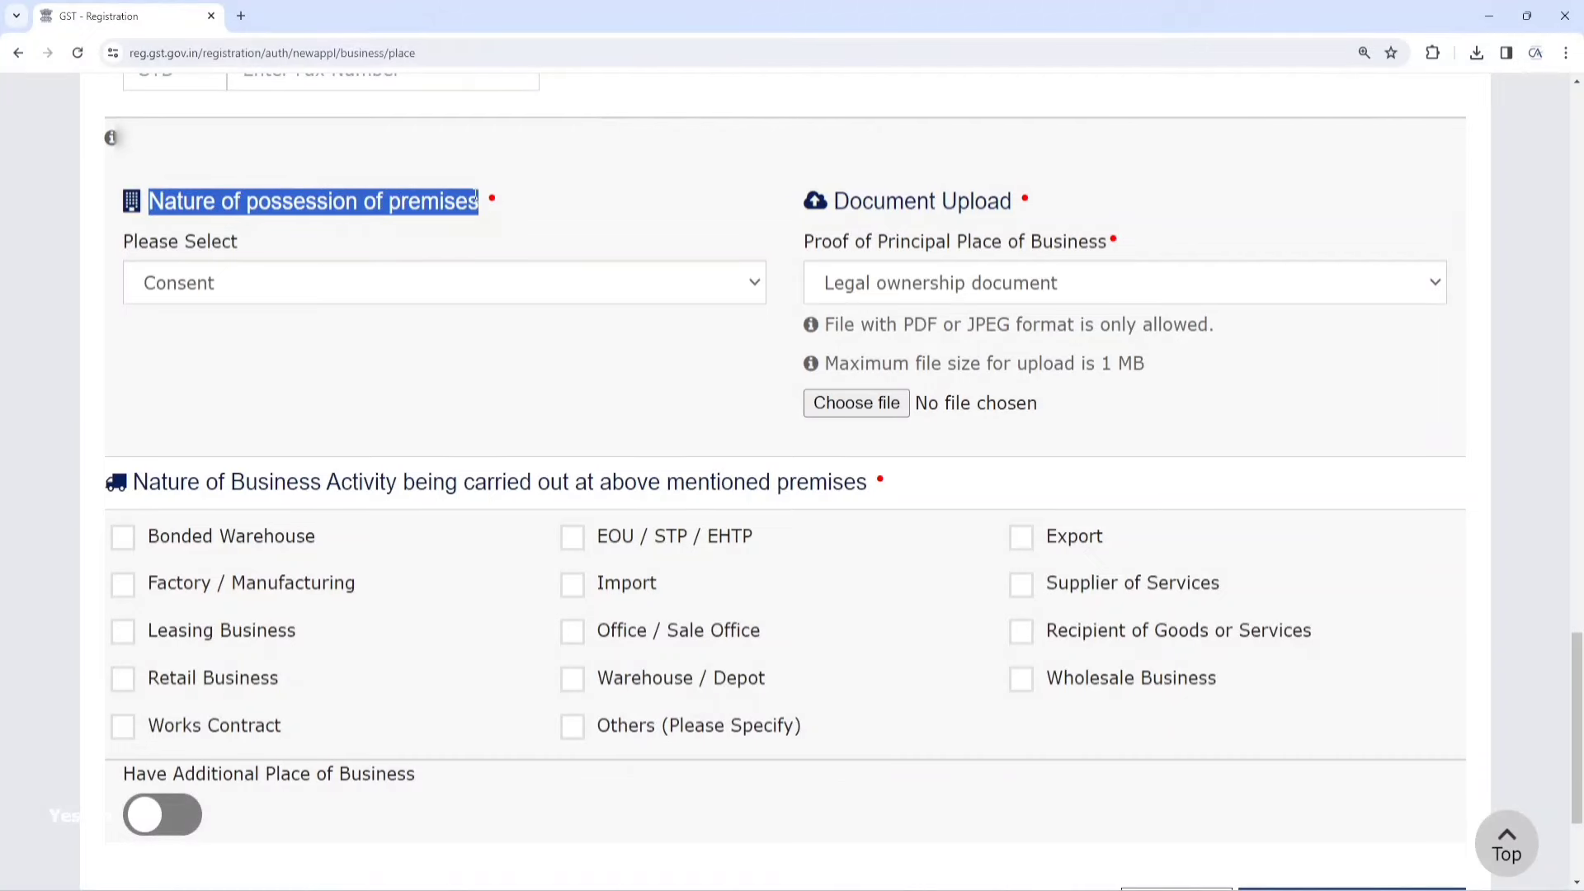
Keep nature of possession as Consent and choose Legal ownership document as proof
{"action": "left_click", "coordinate": [329, 294]}
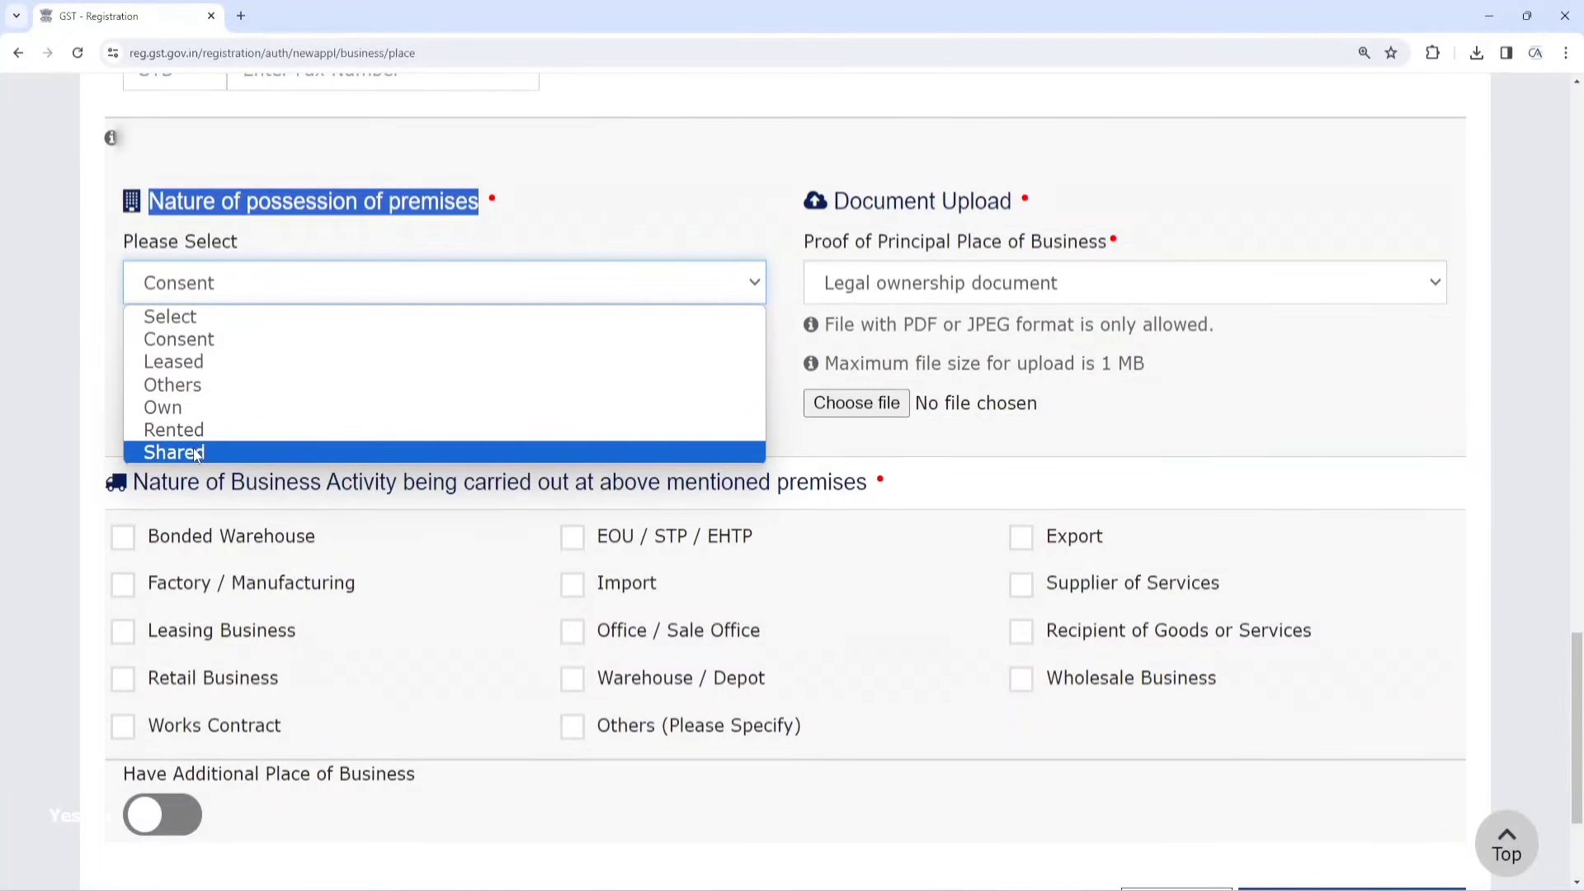
{"action": "left_click", "coordinate": [201, 341]}
{"action": "left_click", "coordinate": [954, 286]}
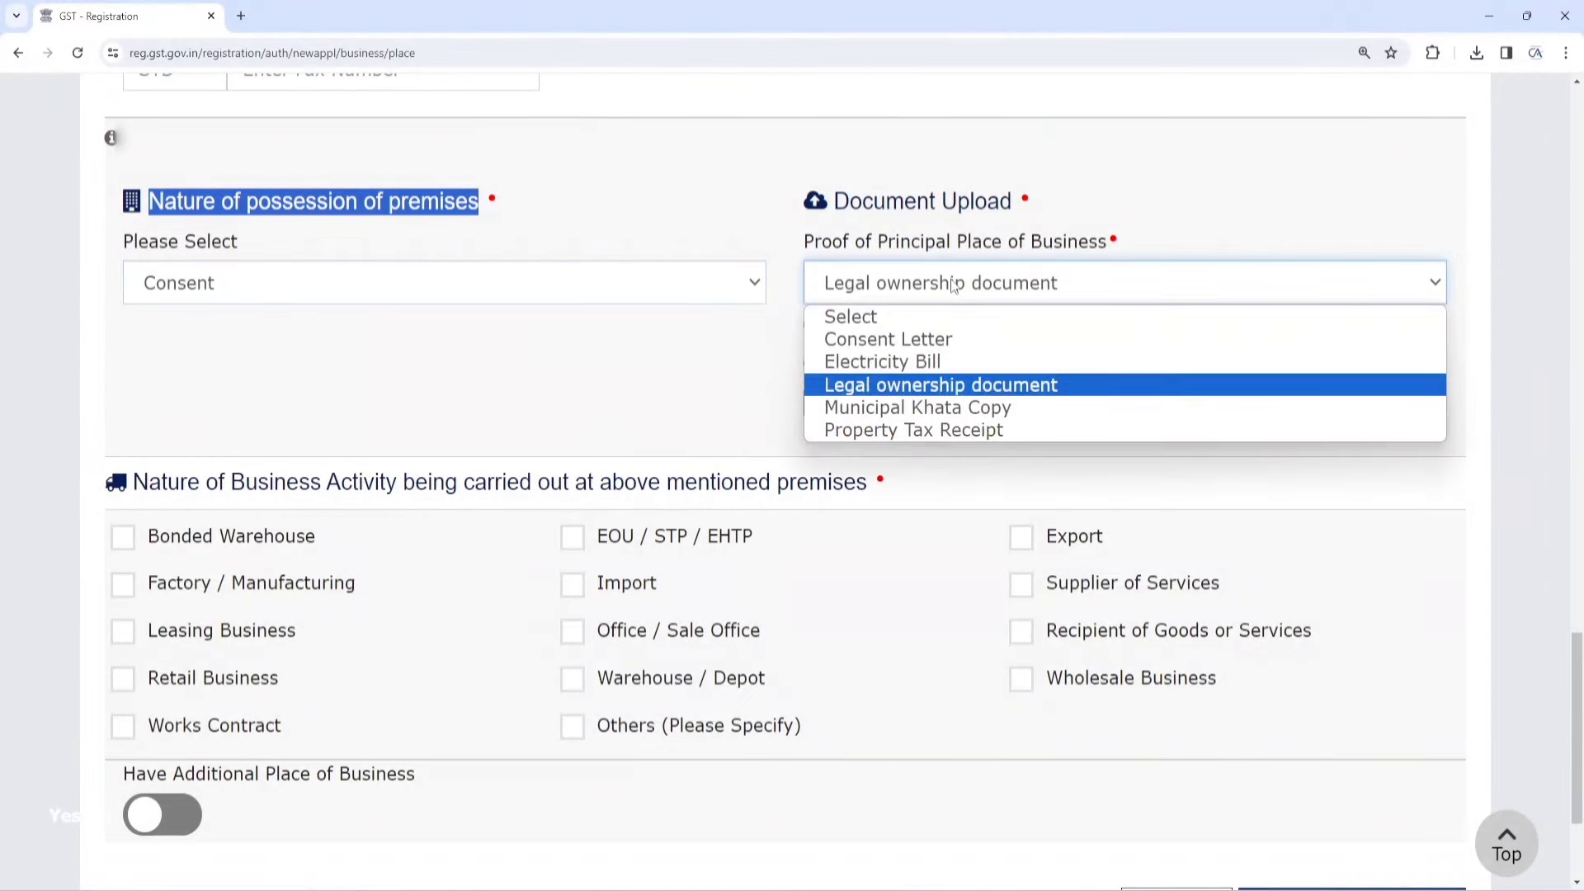
{"action": "left_click", "coordinate": [925, 386]}
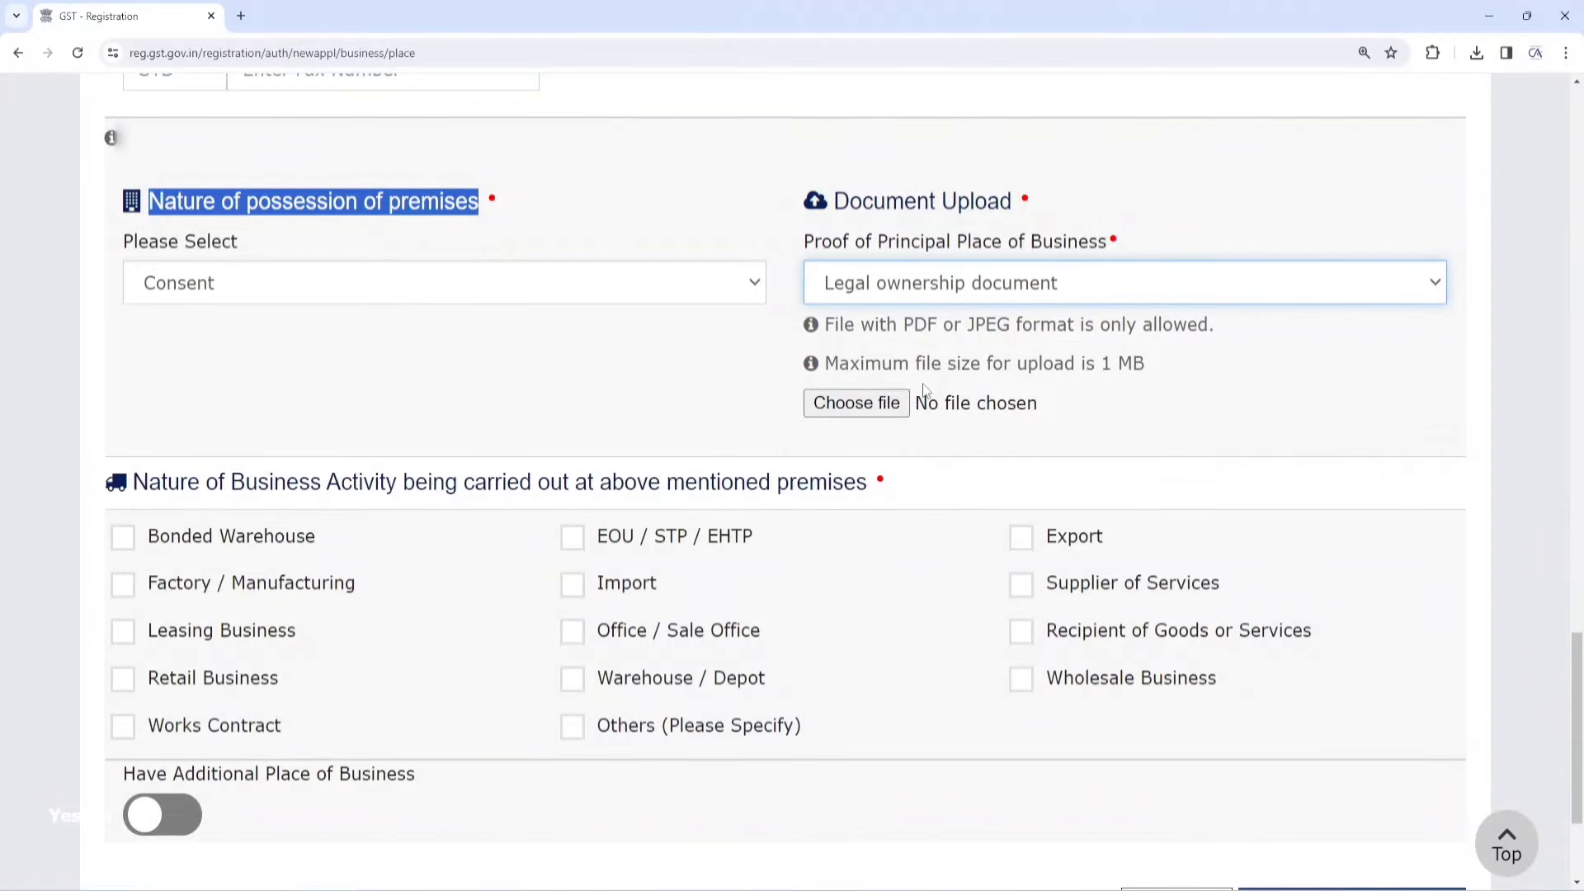
Upload SHOP PROOF.pdf from the GST folder as the ownership proof, twice
{"action": "left_click", "coordinate": [867, 406]}
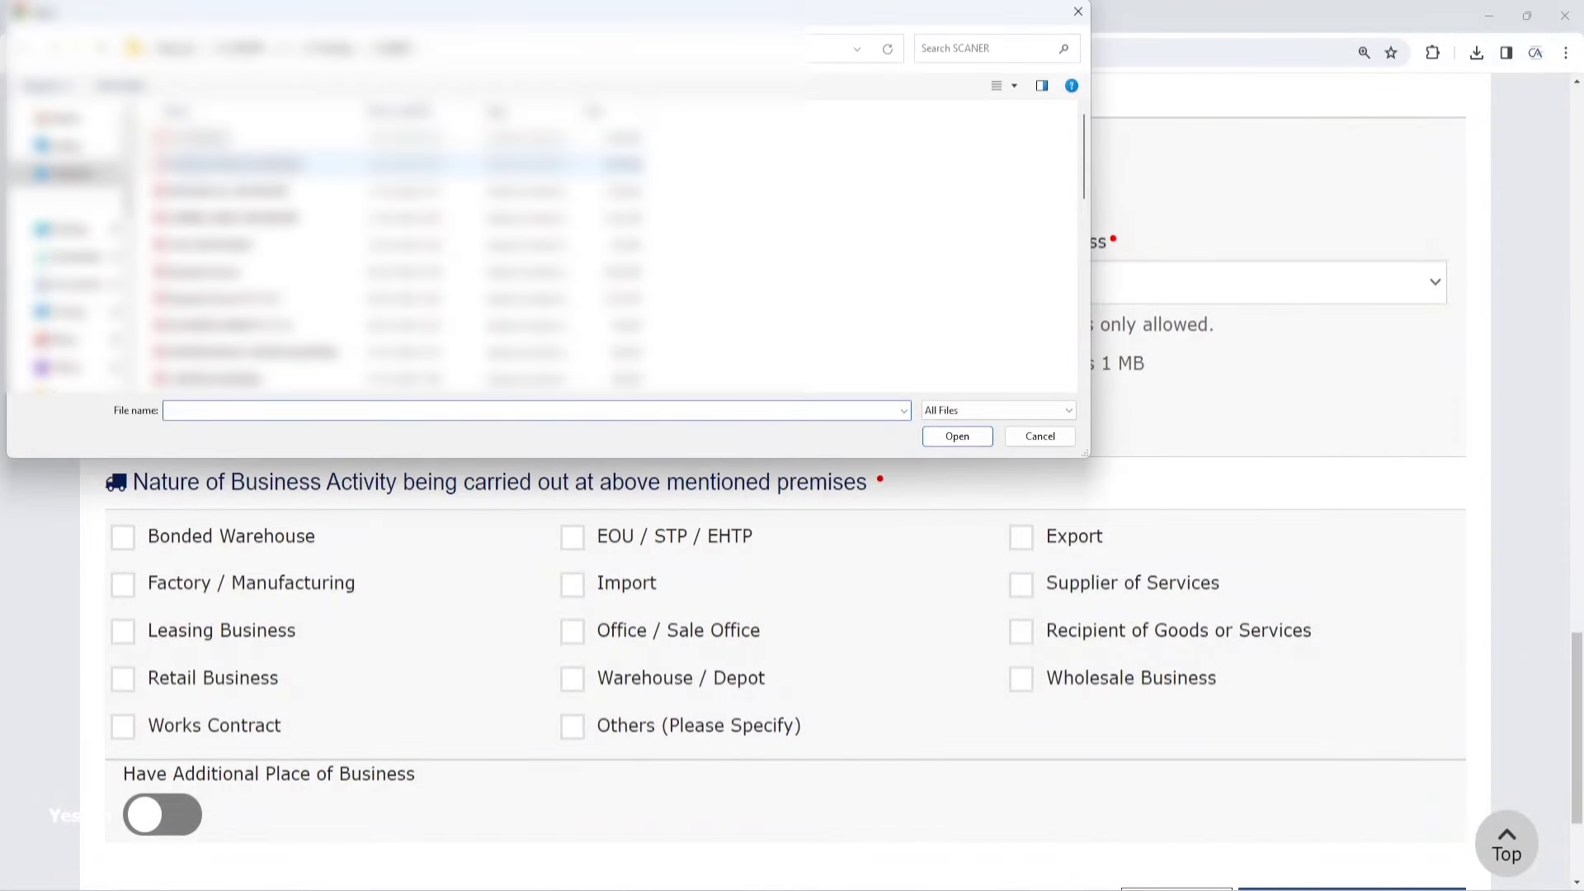
{"action": "scroll", "coordinate": [89, 282], "scroll_direction": "down", "scroll_amount": 1}
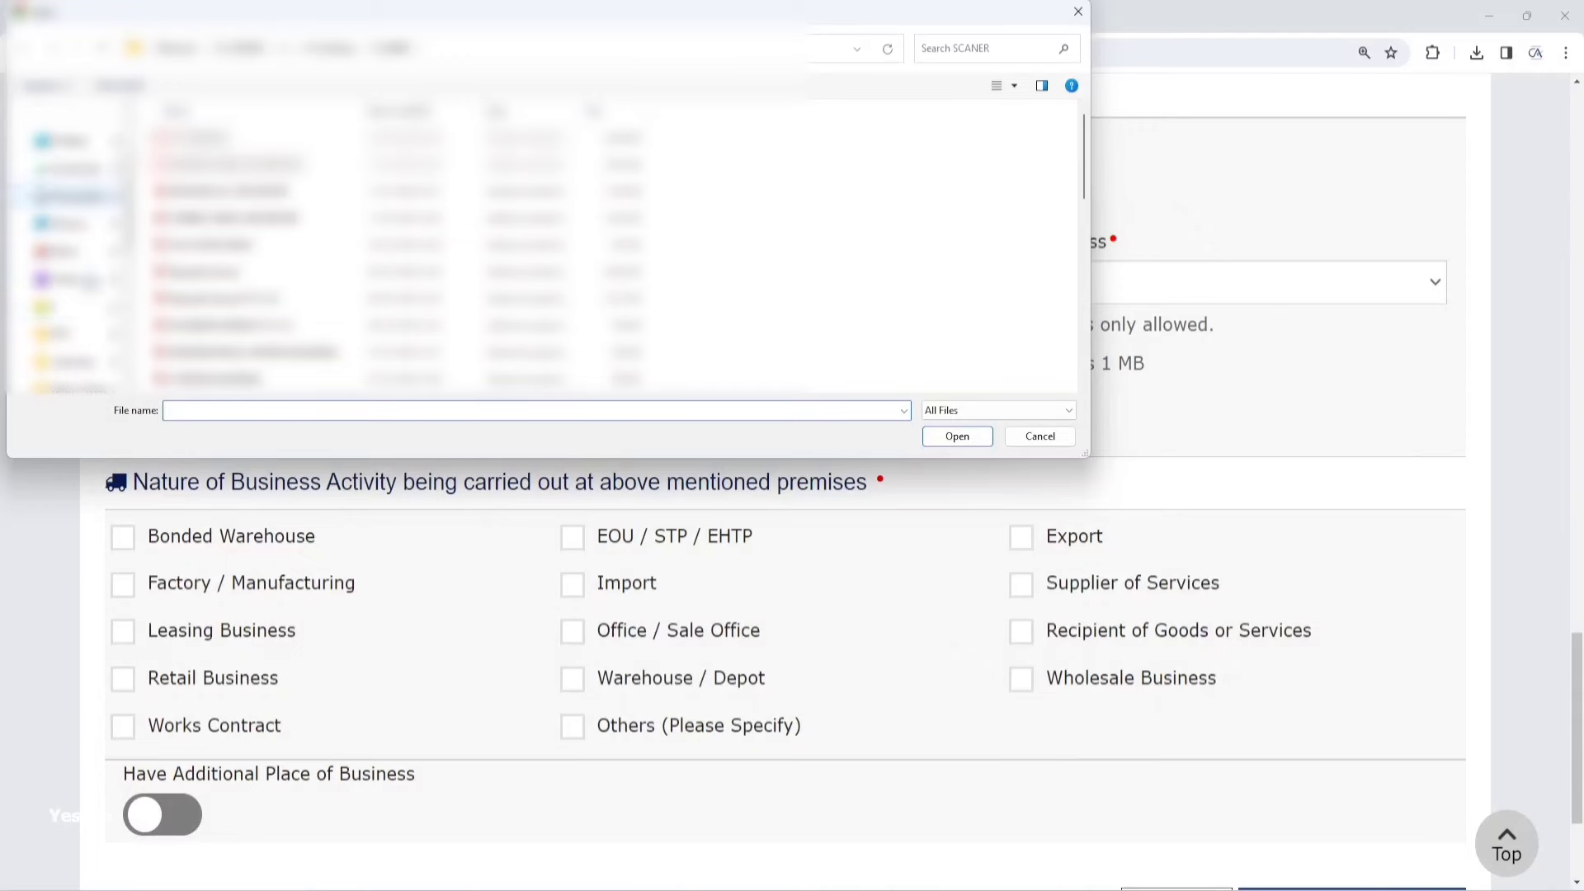
{"action": "left_click", "coordinate": [74, 307]}
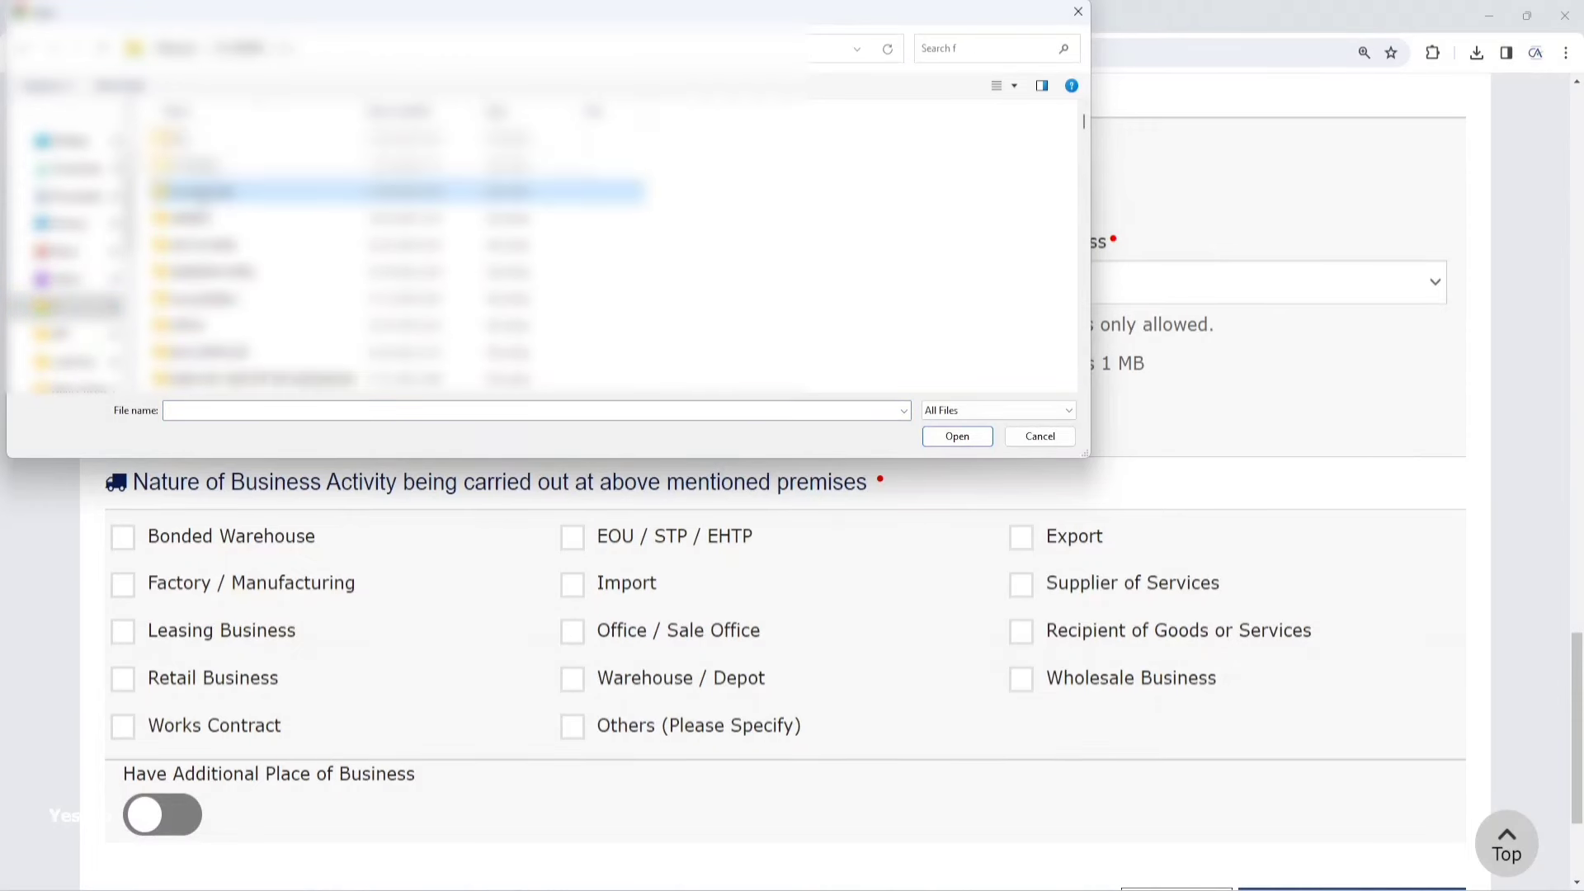
{"action": "key", "text": "g"}
{"action": "double_click", "coordinate": [186, 139]}
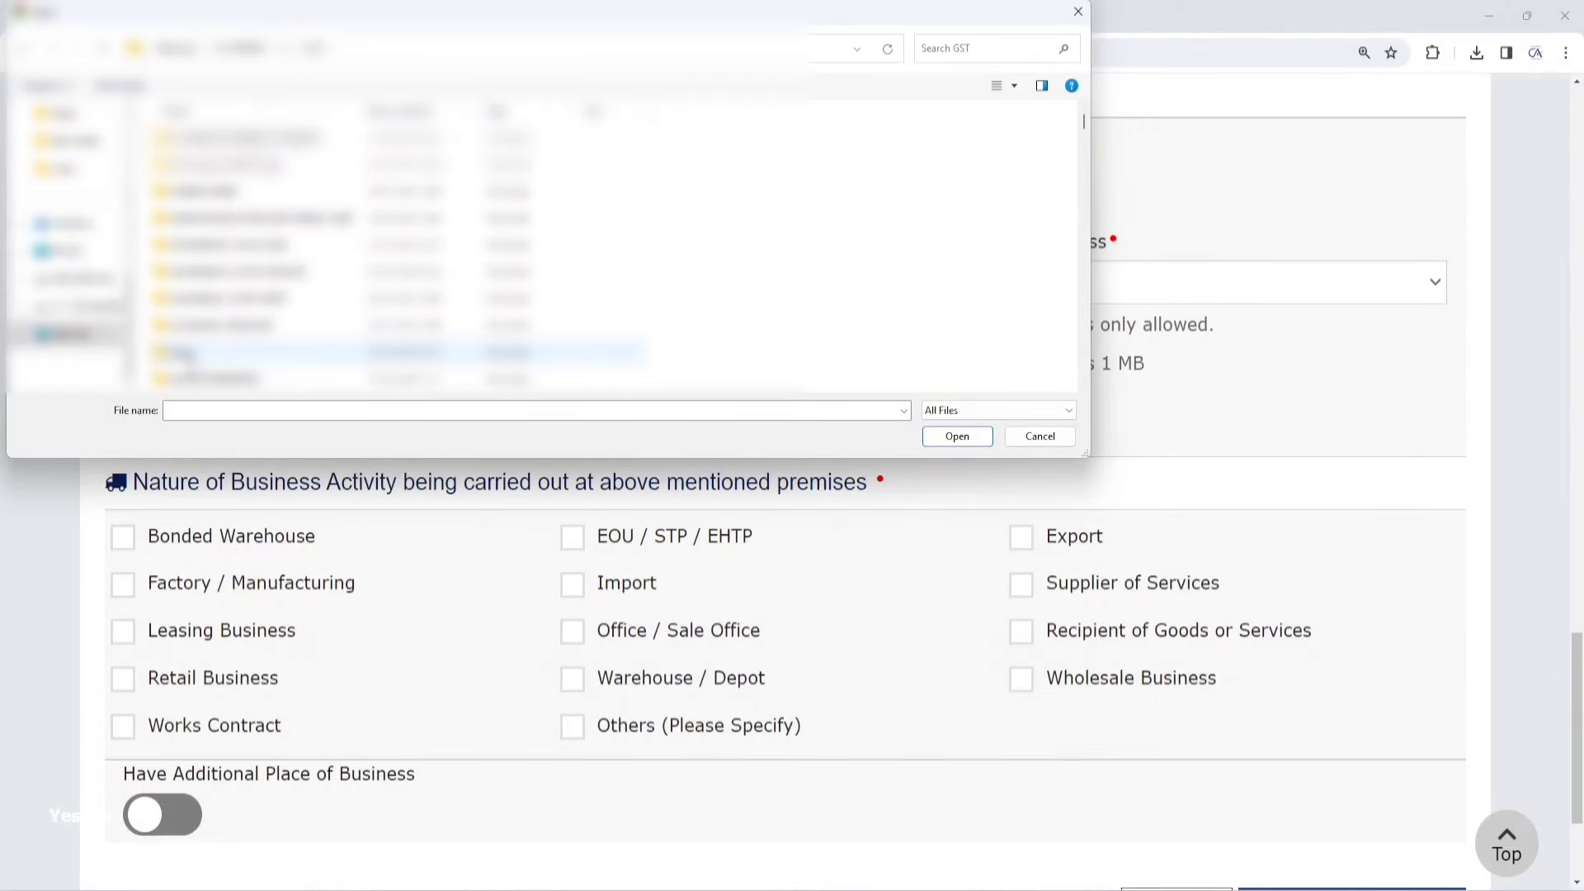
{"action": "double_click", "coordinate": [206, 298]}
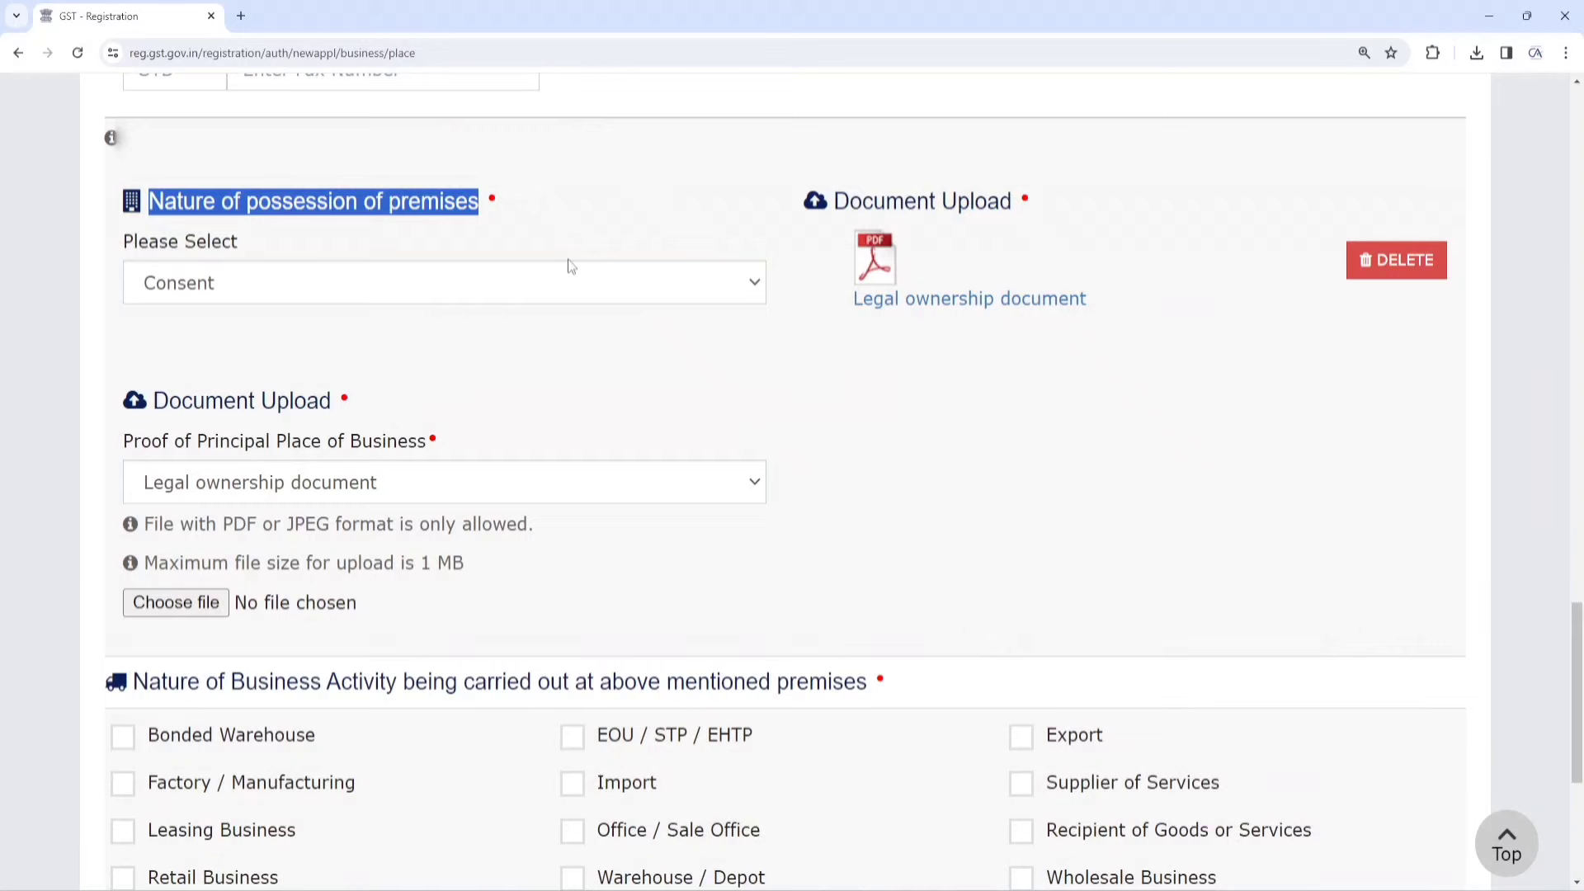
{"action": "left_click", "coordinate": [183, 602]}
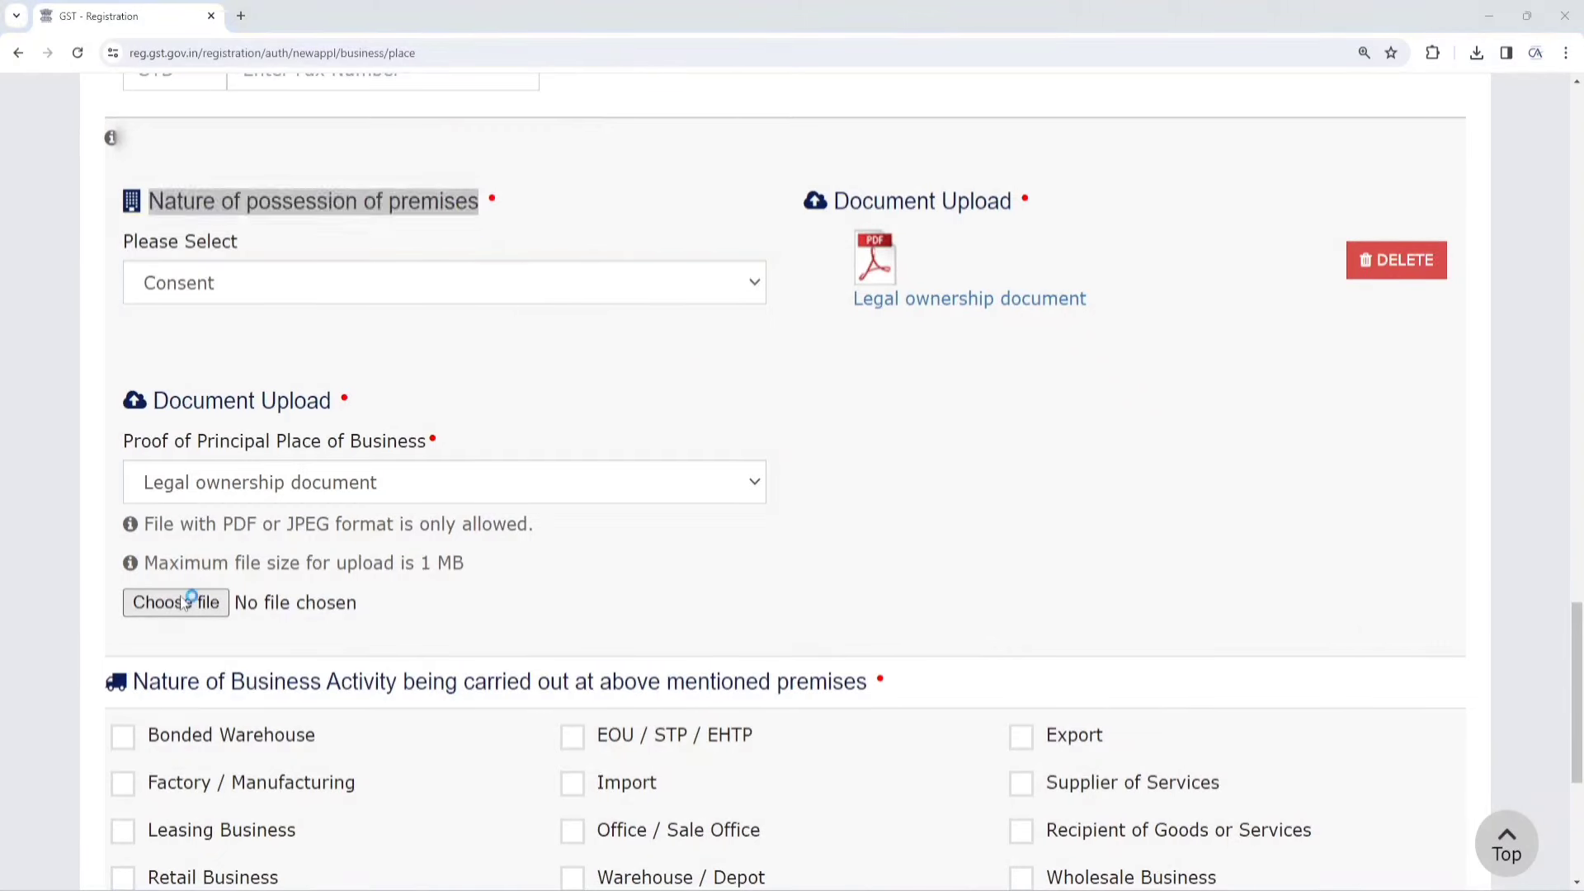
{"action": "double_click", "coordinate": [200, 298]}
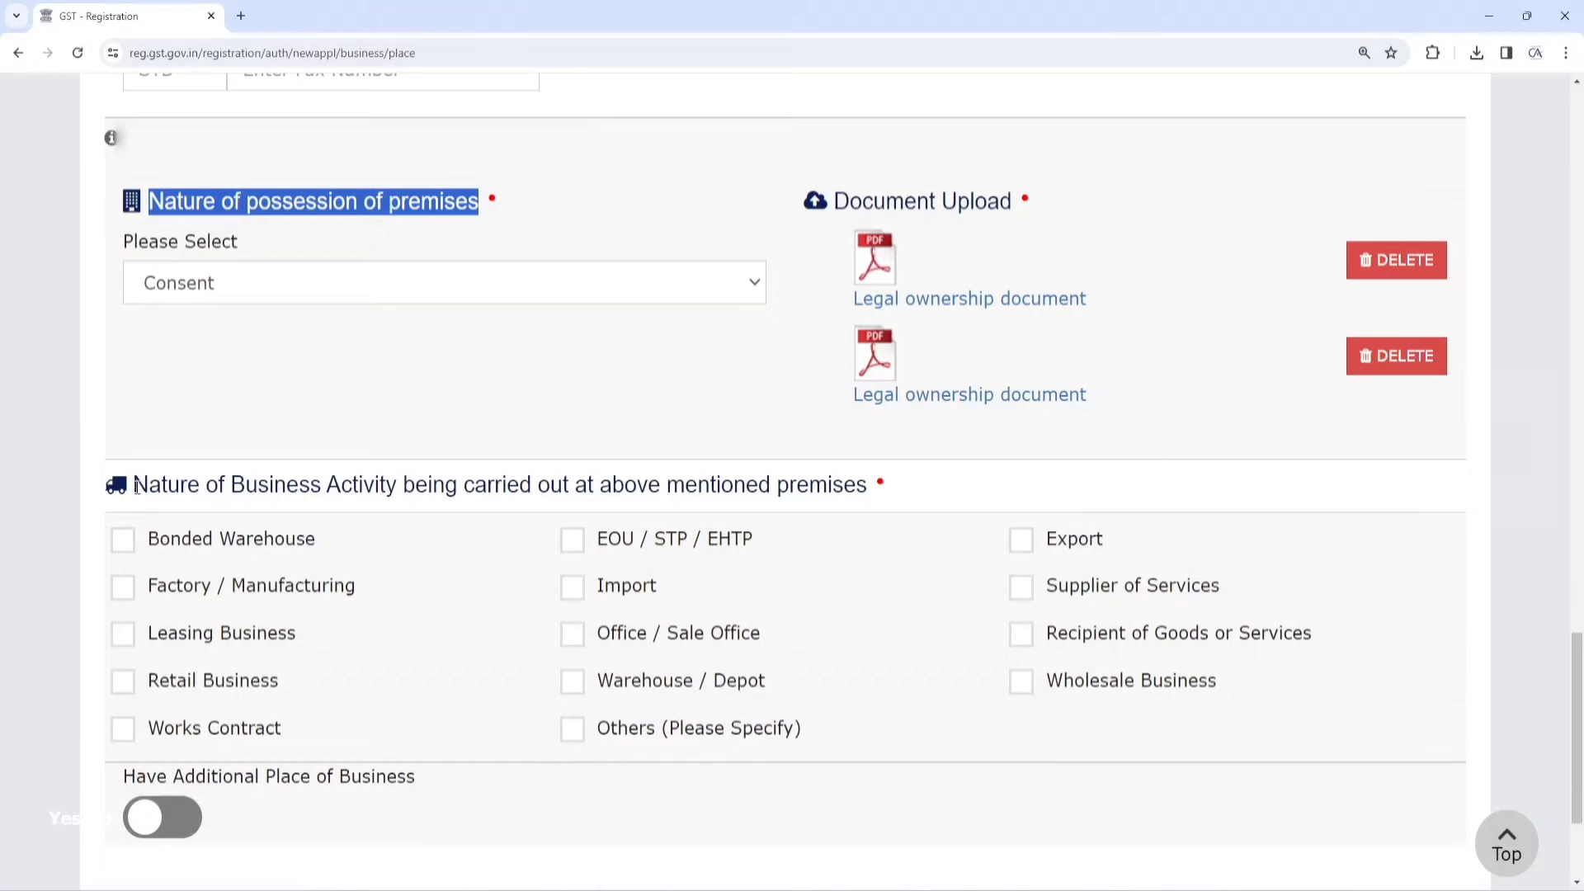
Tick Retail Business and Wholesale Business alongside Supplier of Services, leaving Warehouse / Depot unticked
{"action": "left_click_drag", "start_coordinate": [136, 486], "coordinate": [881, 486]}
{"action": "scroll", "coordinate": [657, 426], "scroll_direction": "down", "scroll_amount": 1}
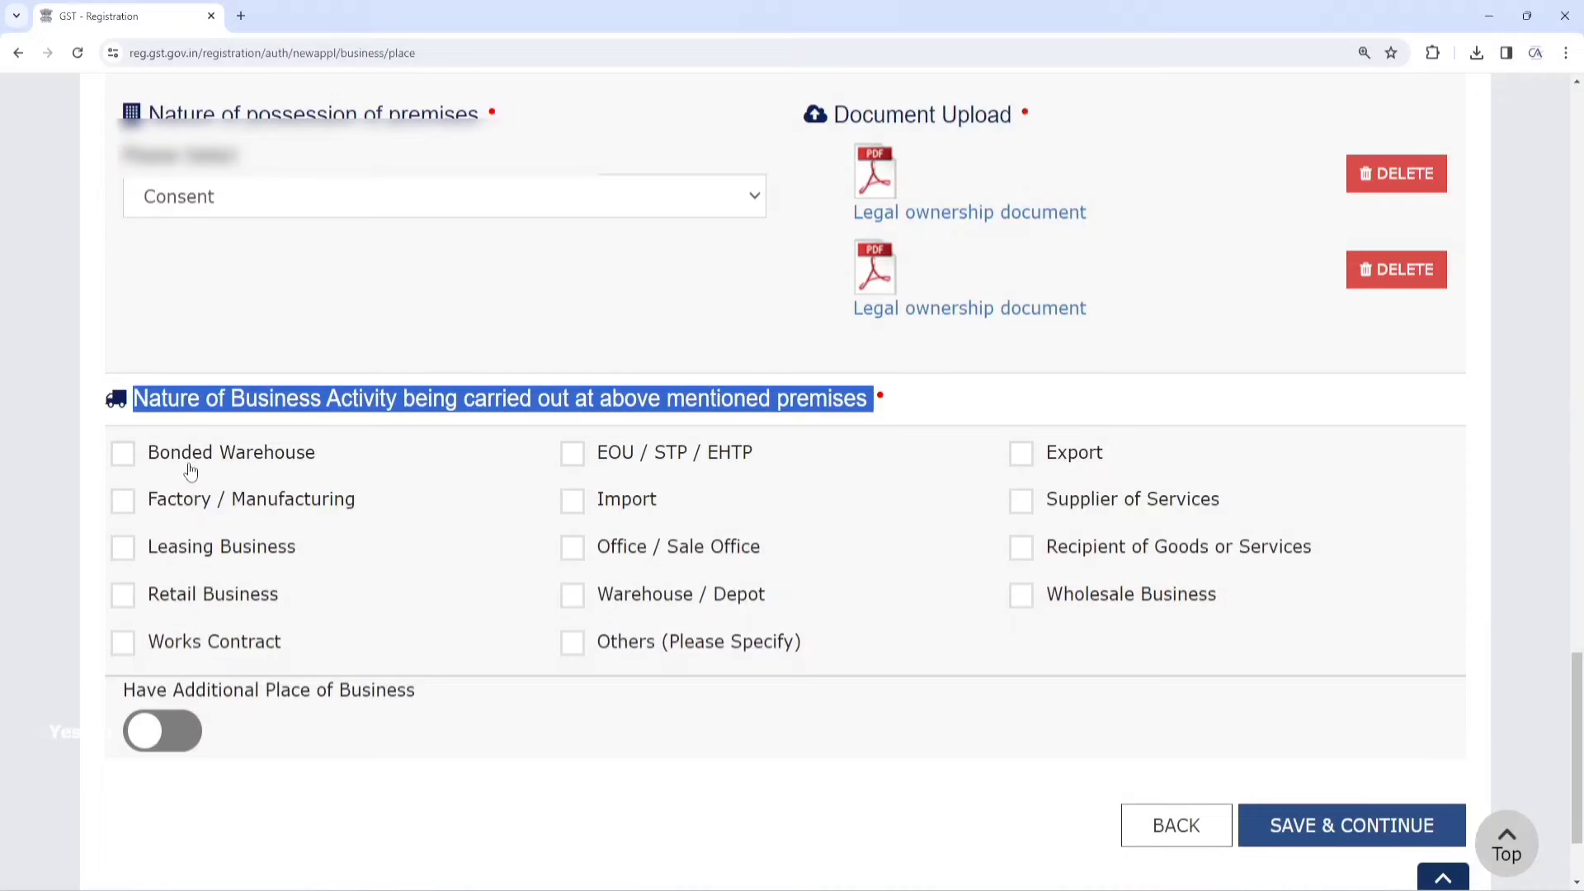
{"action": "left_click", "coordinate": [128, 600]}
{"action": "left_click", "coordinate": [588, 606]}
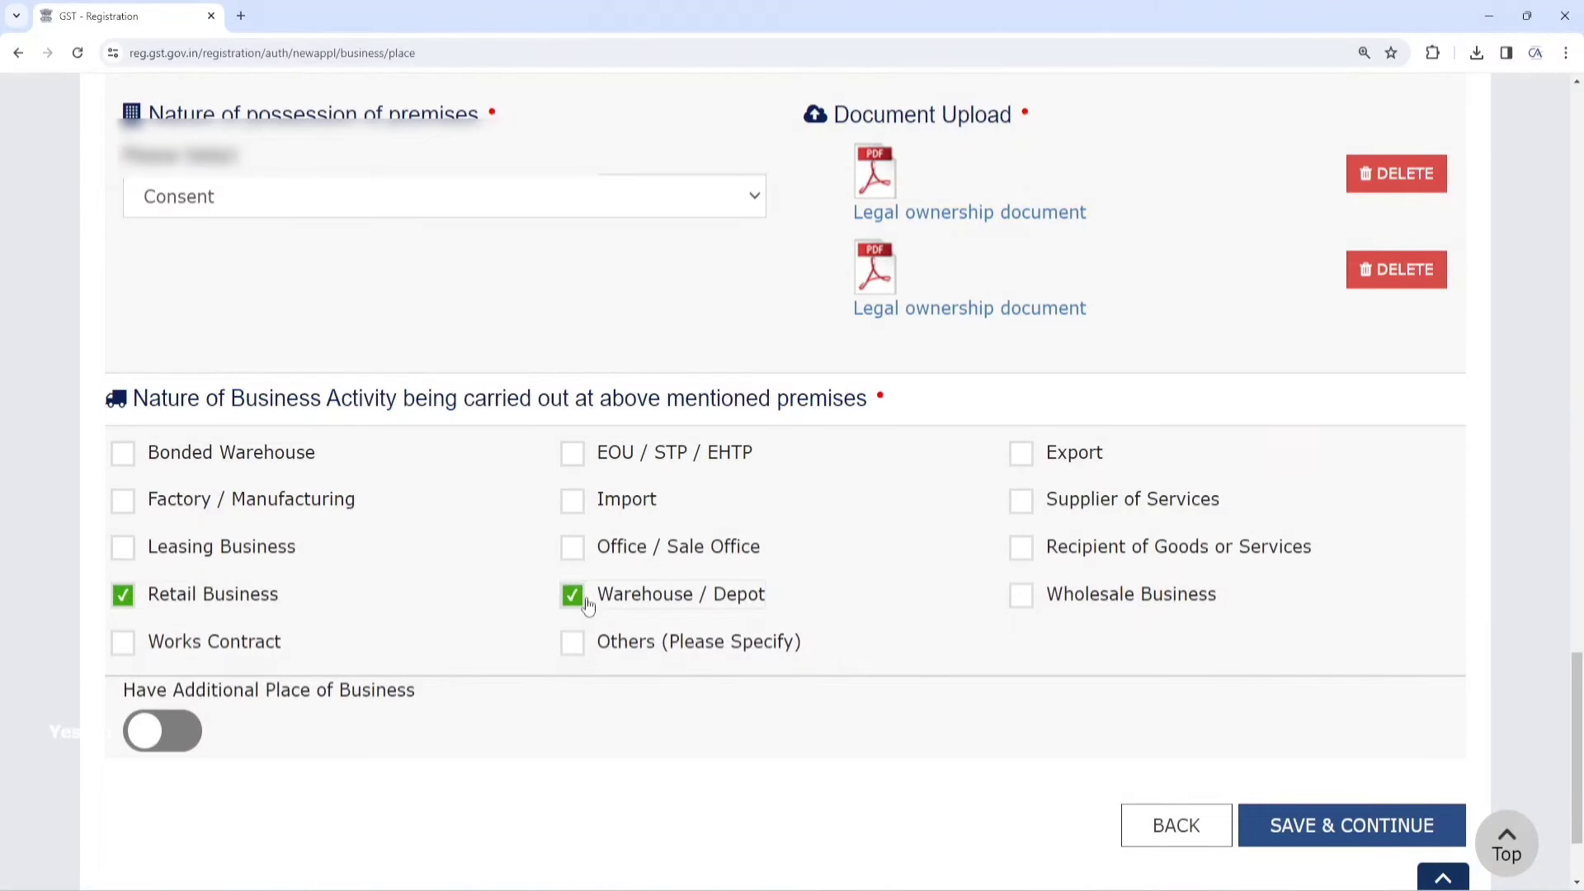
{"action": "left_click", "coordinate": [588, 606]}
{"action": "left_click", "coordinate": [1030, 607]}
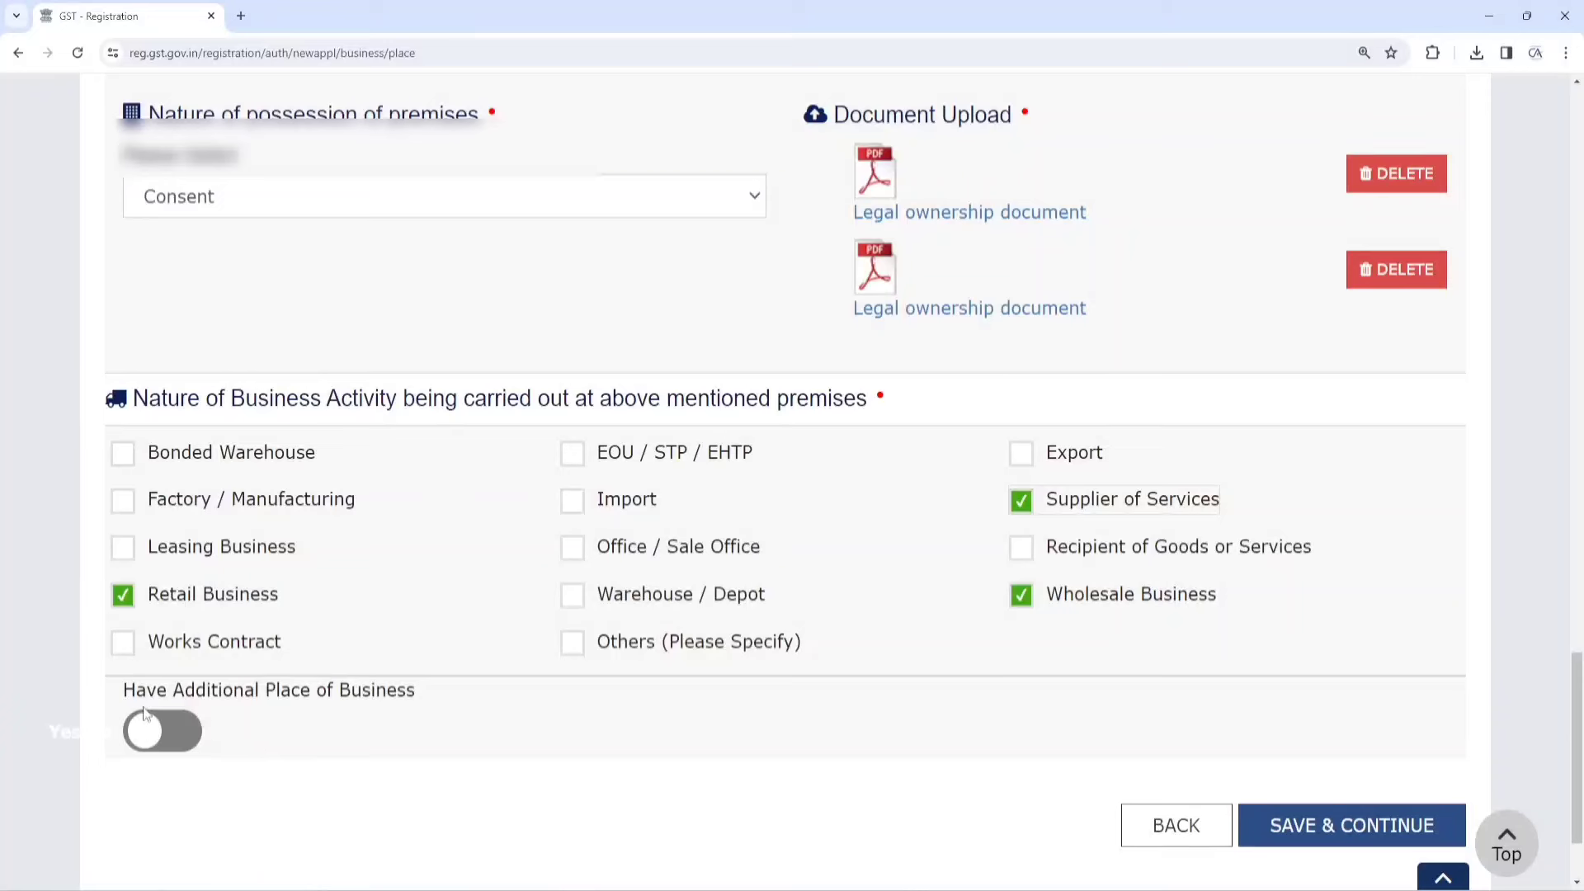
{"action": "left_click_drag", "start_coordinate": [126, 698], "coordinate": [417, 693]}
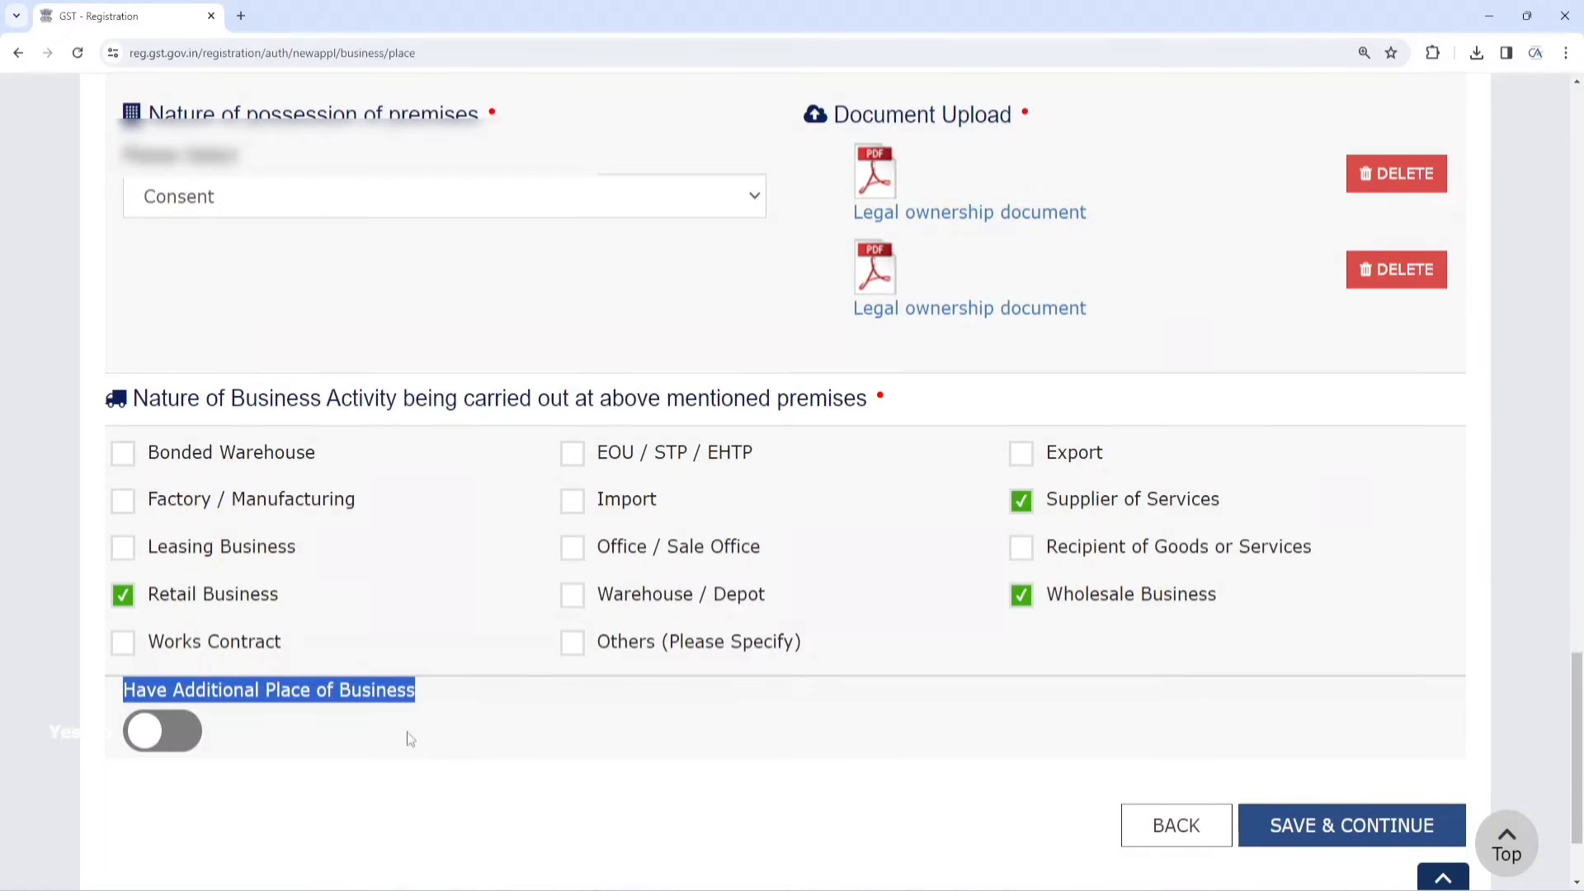
{"action": "left_click", "coordinate": [450, 699]}
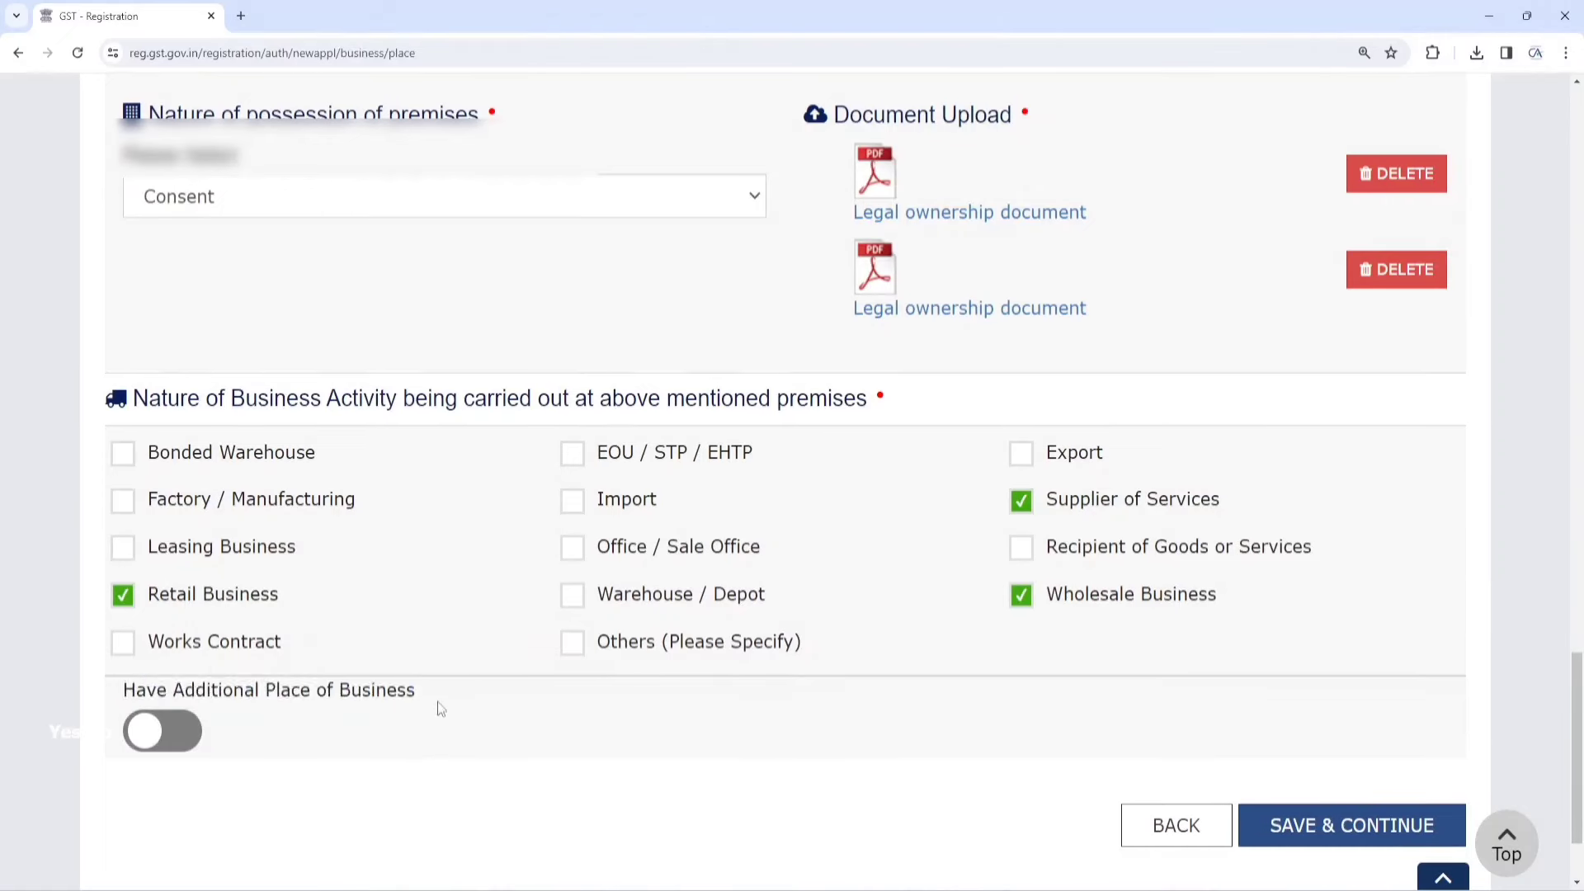
Save the principal place despite the locality mismatch warning and continue past Additional Places
{"action": "left_click", "coordinate": [1325, 825]}
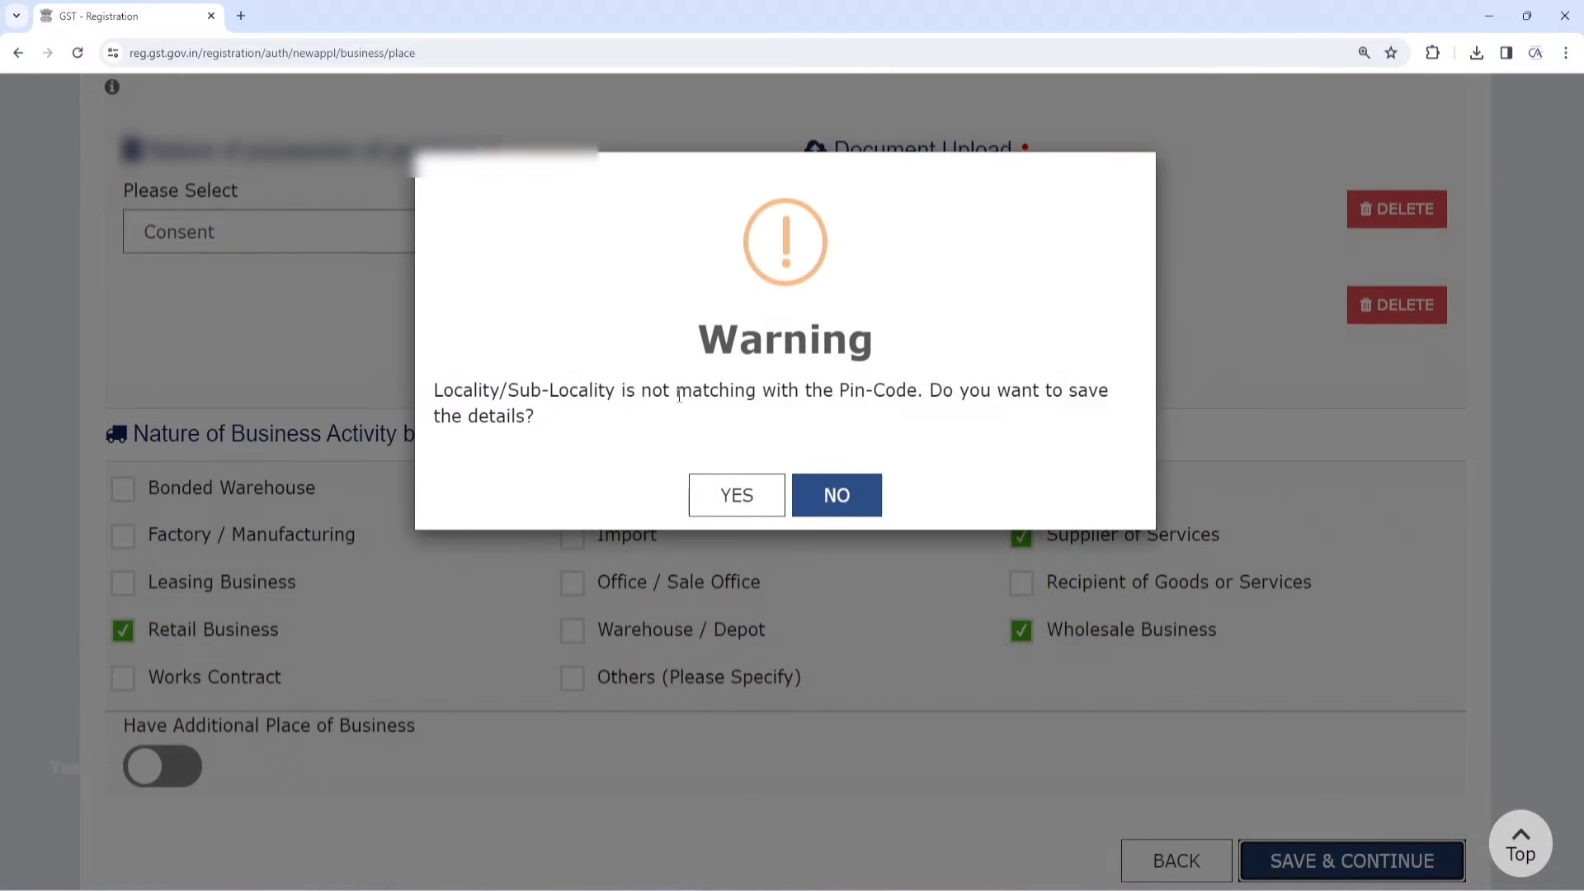
{"action": "left_click_drag", "start_coordinate": [443, 394], "coordinate": [601, 421]}
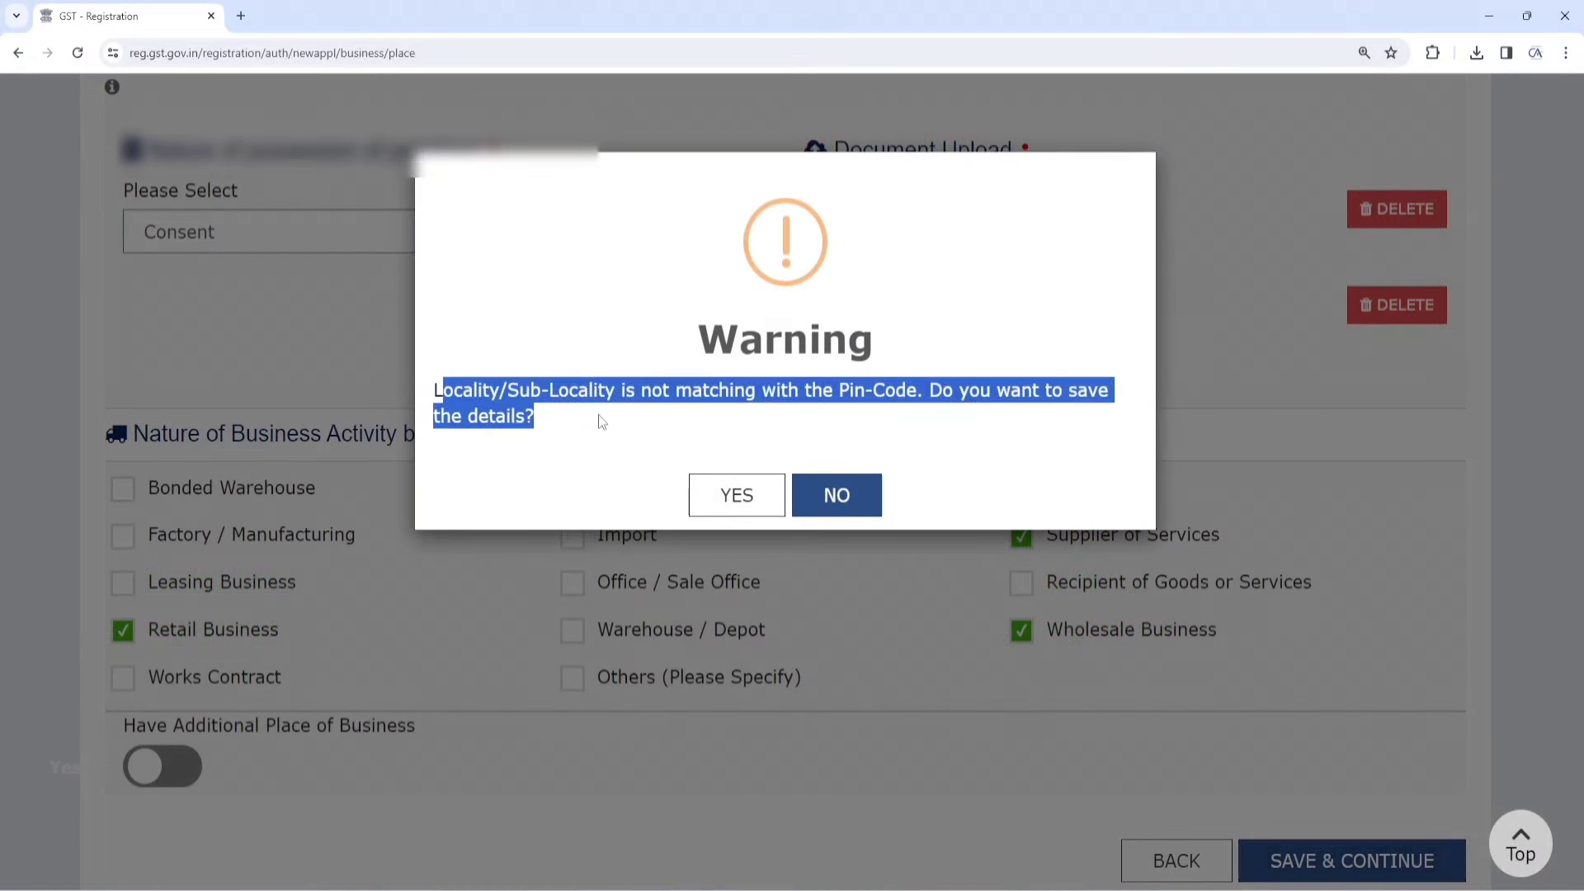
{"action": "left_click", "coordinate": [735, 499]}
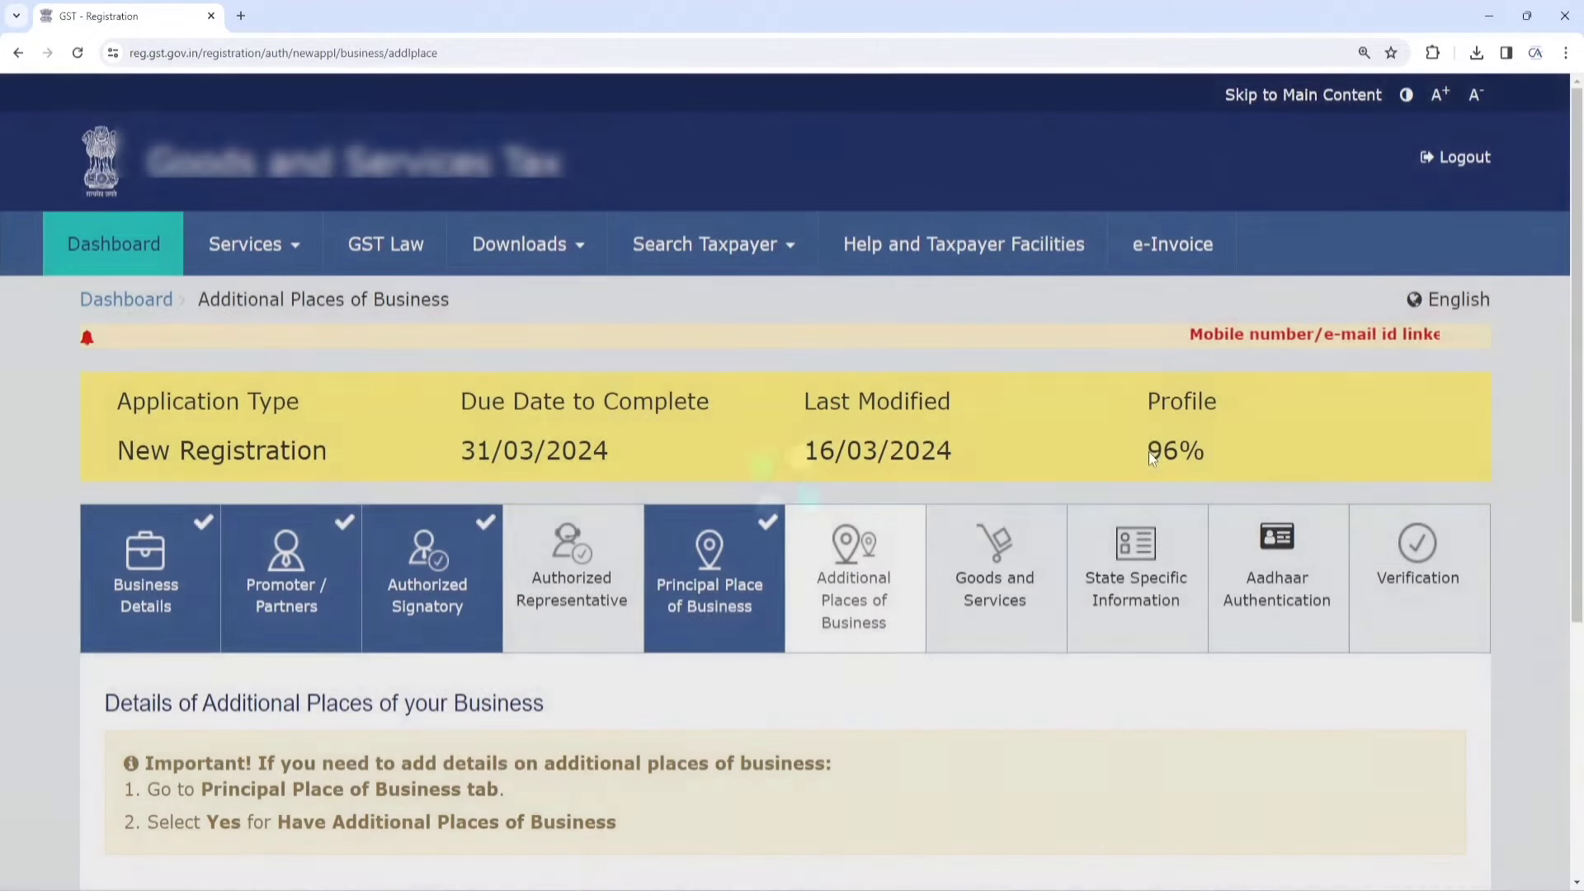
{"action": "left_click_drag", "start_coordinate": [1146, 450], "coordinate": [1180, 452]}
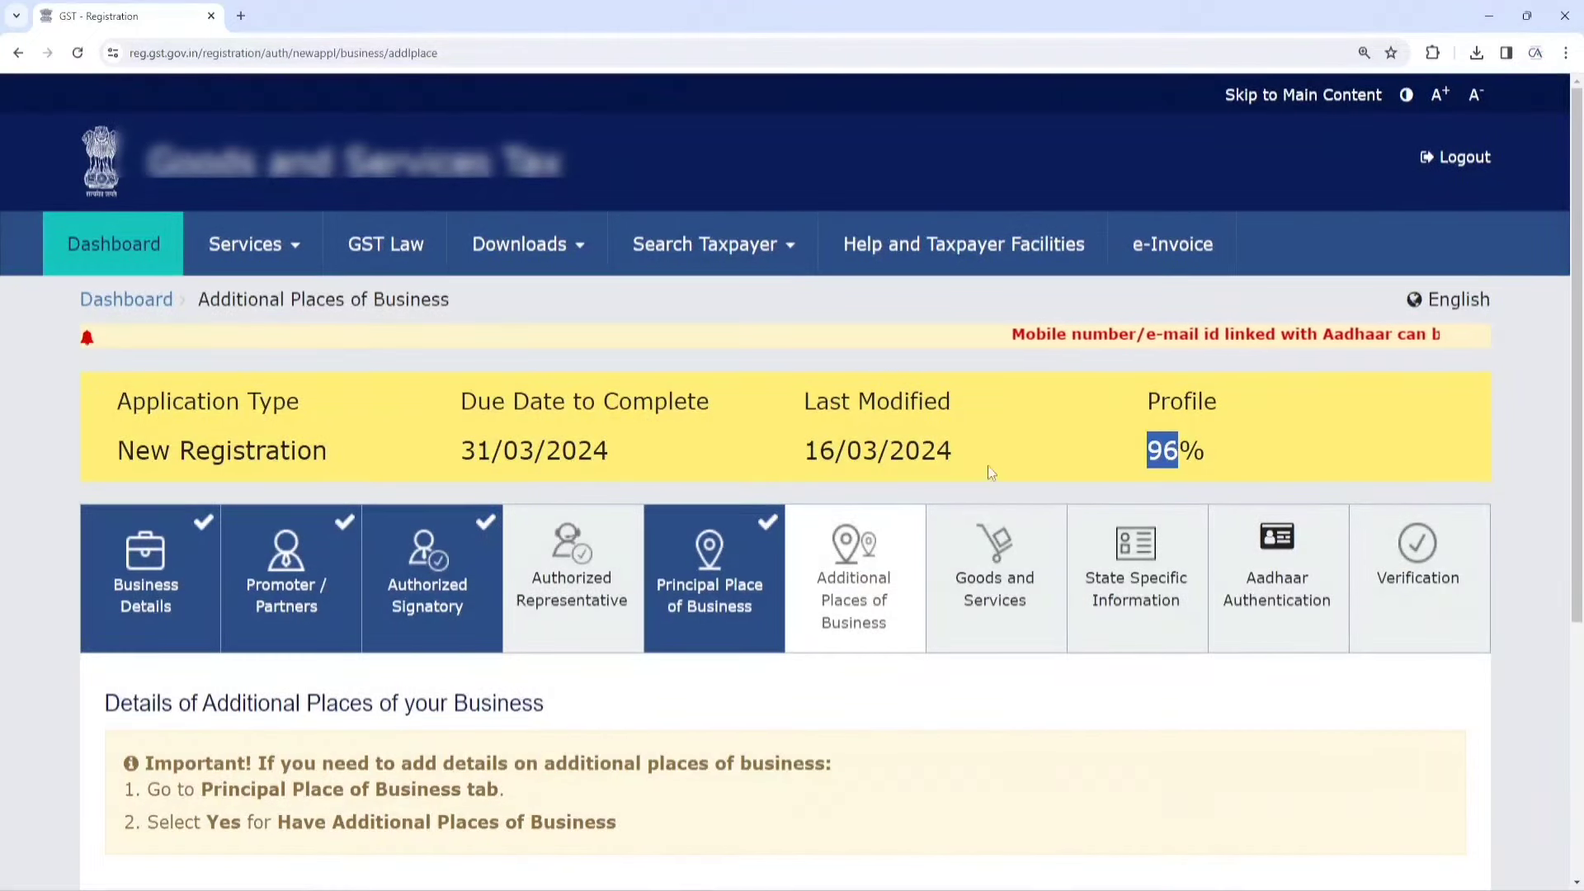
{"action": "scroll", "coordinate": [990, 479], "scroll_direction": "down", "scroll_amount": 3}
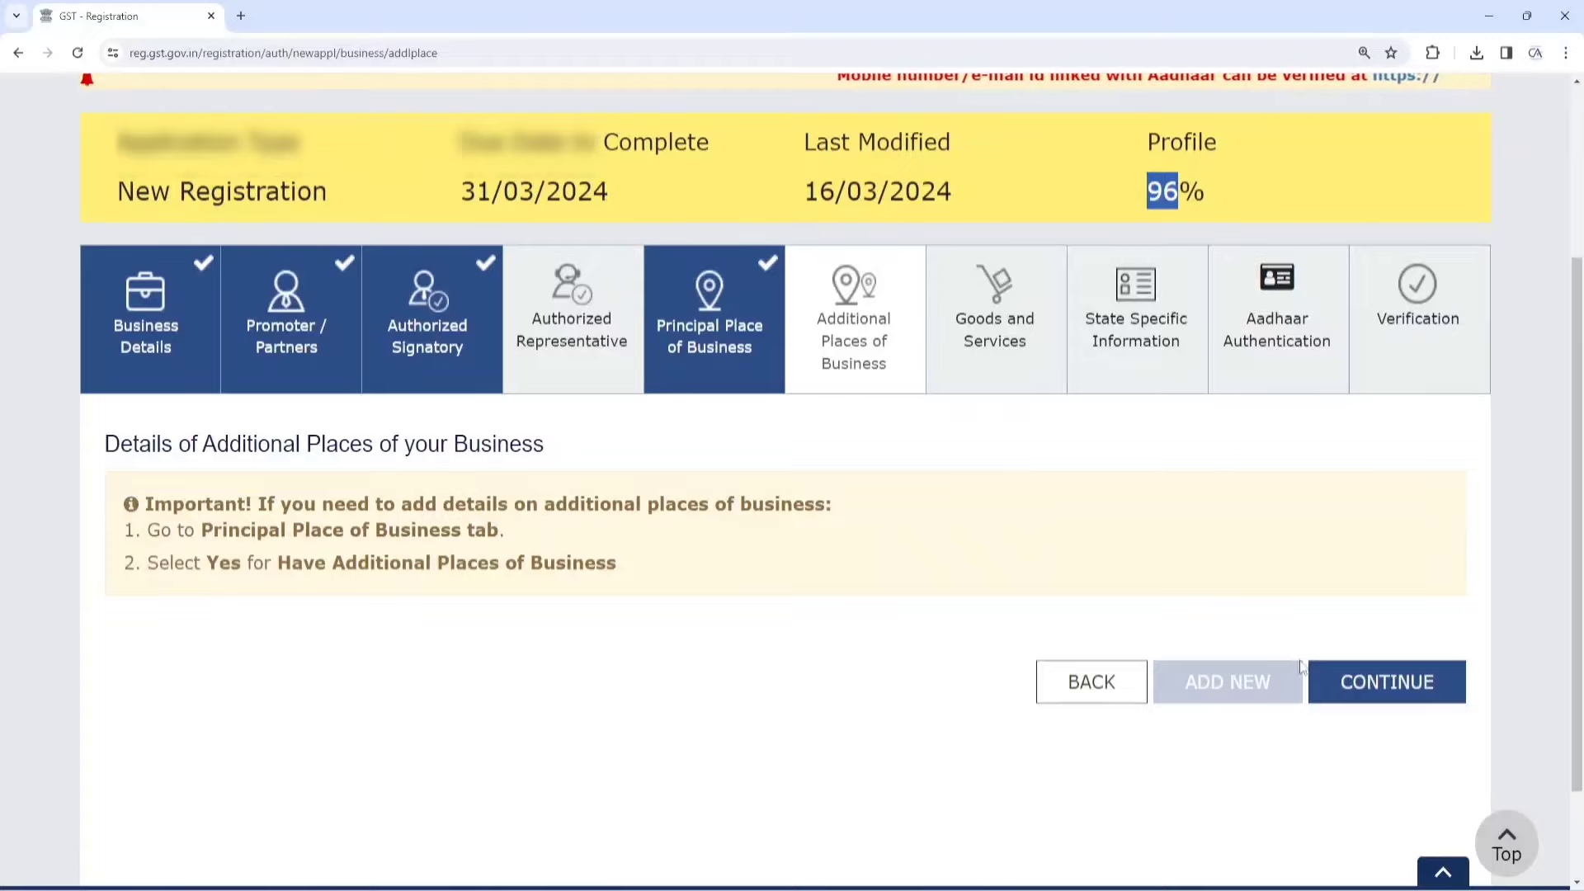
{"action": "left_click", "coordinate": [1421, 685]}
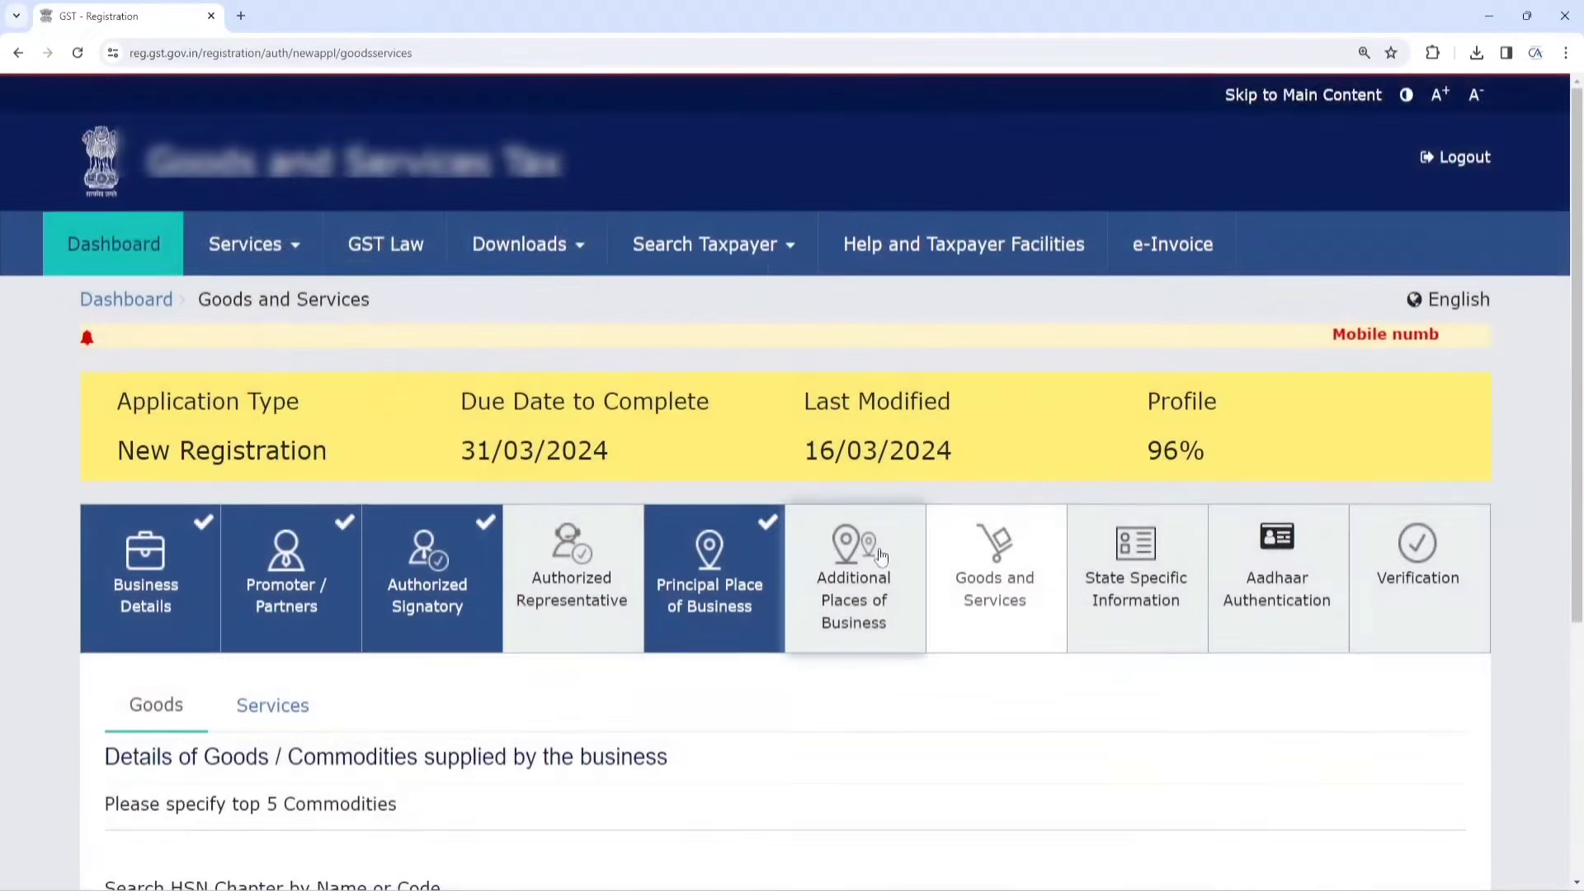
{"action": "scroll", "coordinate": [867, 556], "scroll_direction": "down", "scroll_amount": 4}
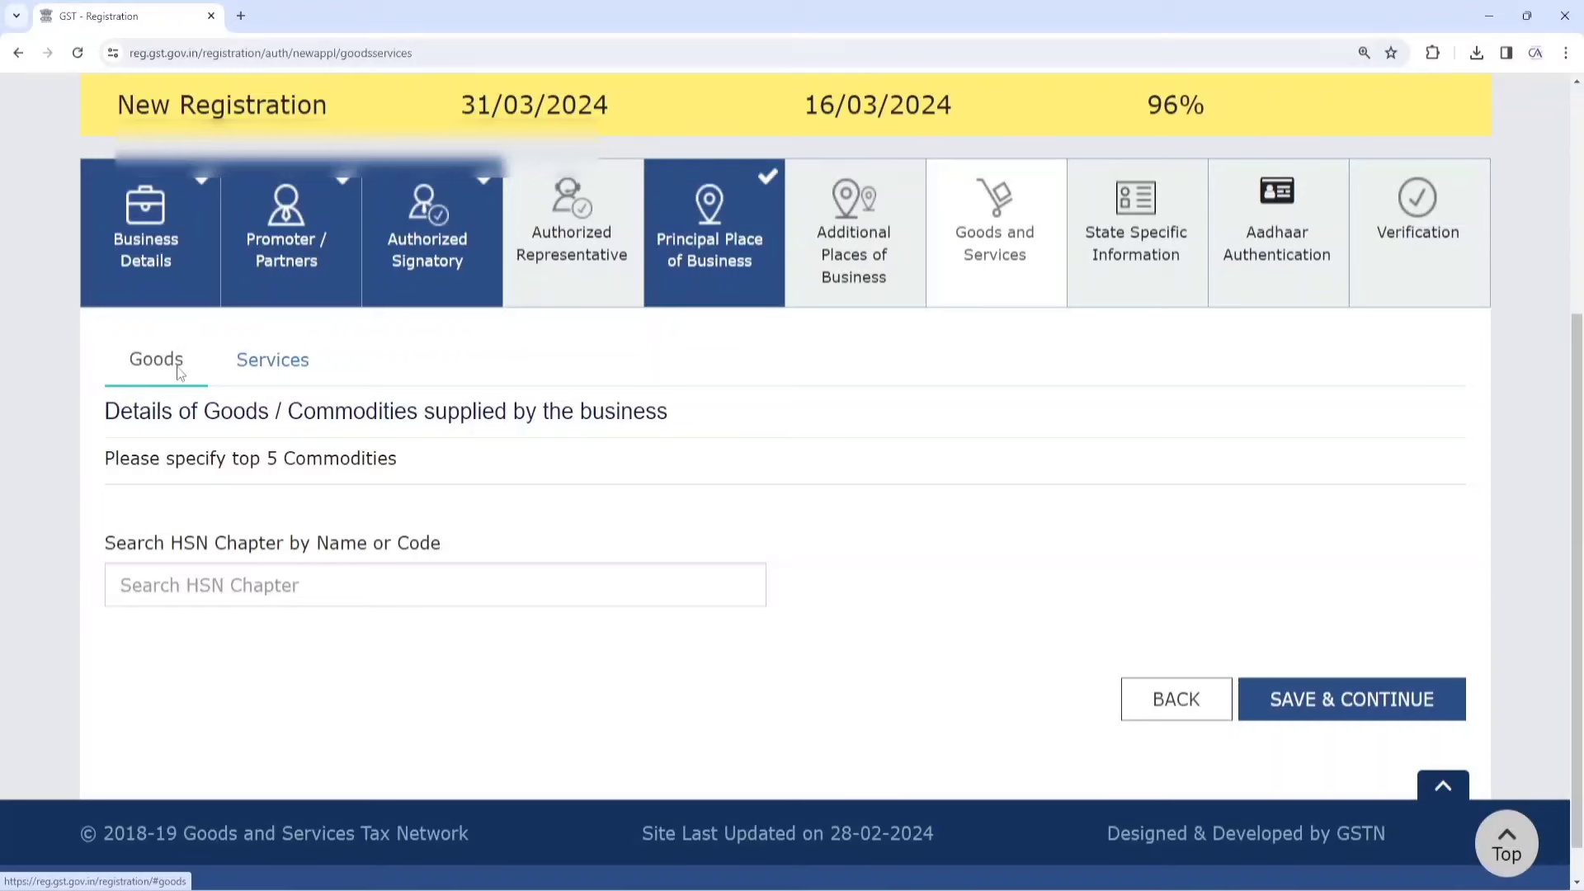
{"action": "left_click", "coordinate": [287, 363]}
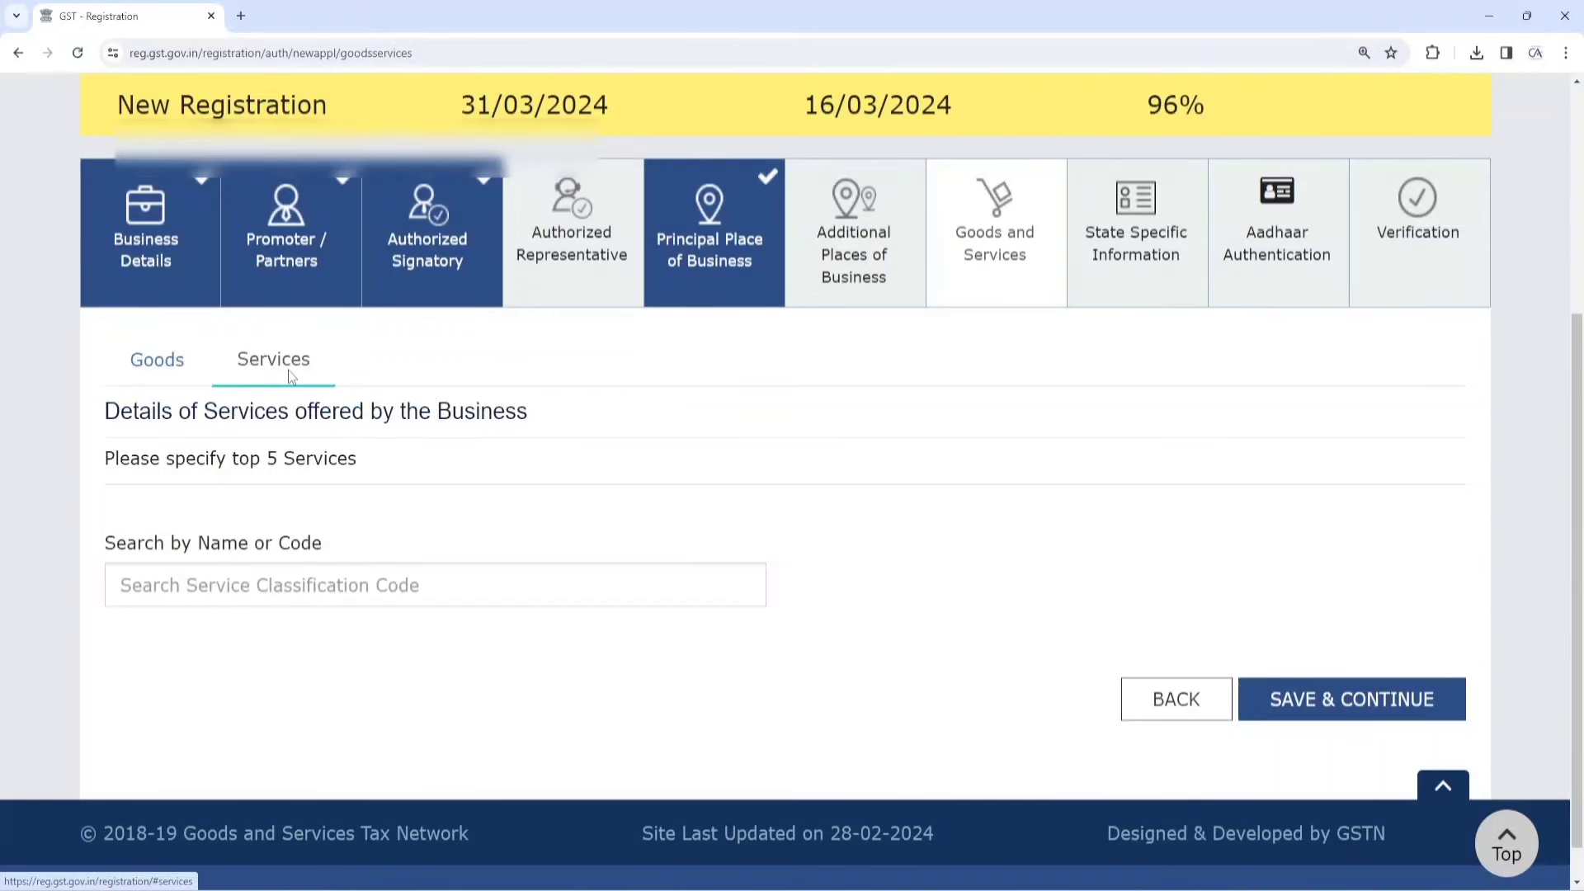
{"action": "left_click", "coordinate": [165, 373]}
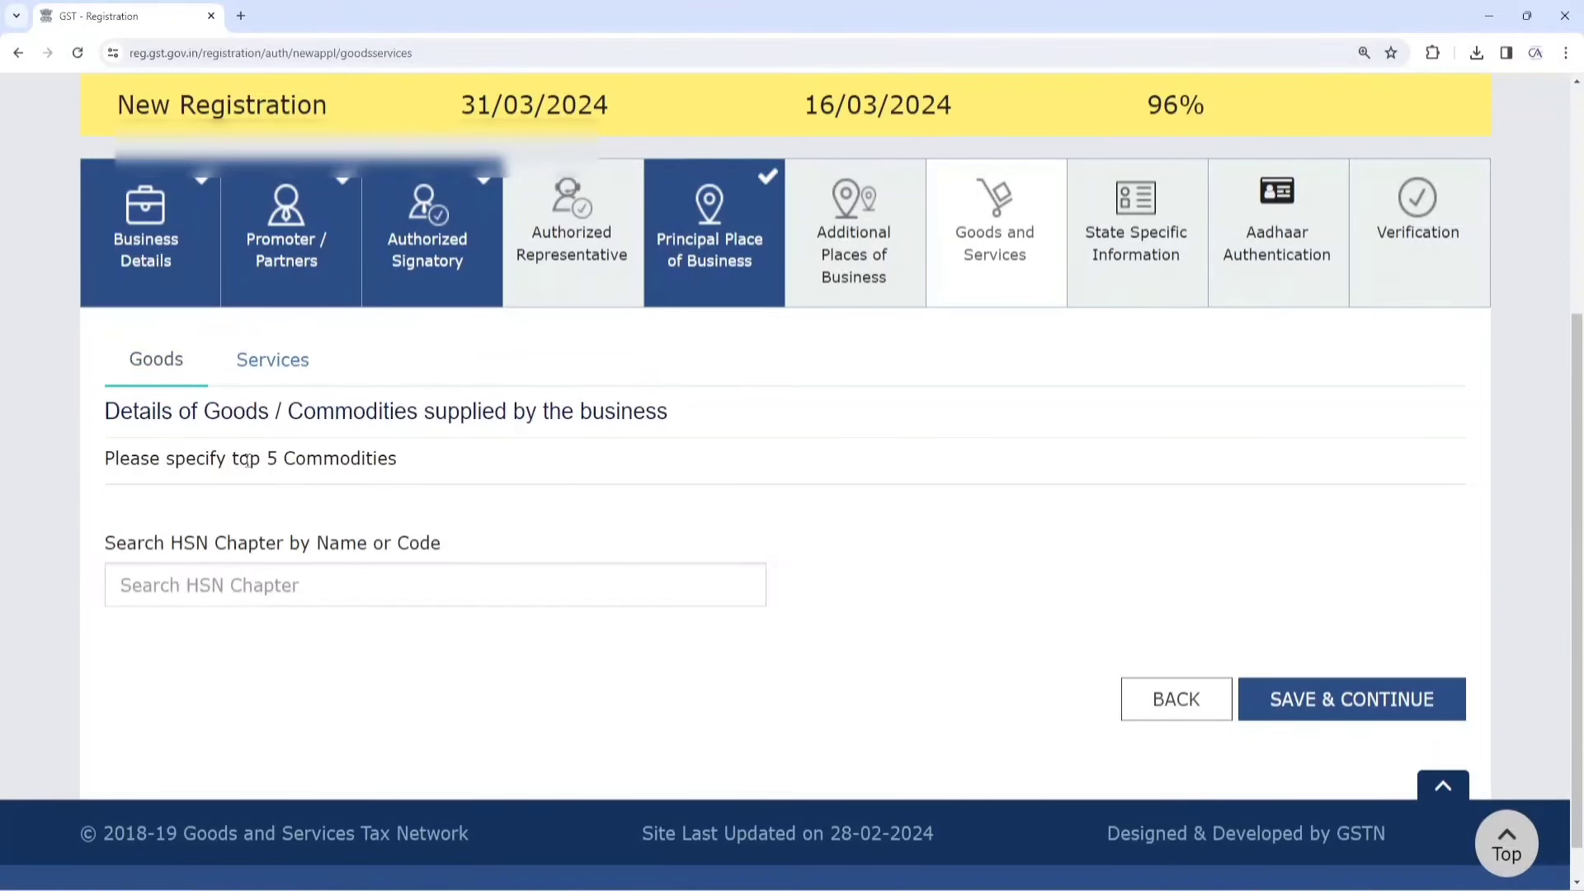
{"action": "left_click_drag", "start_coordinate": [235, 461], "coordinate": [389, 472]}
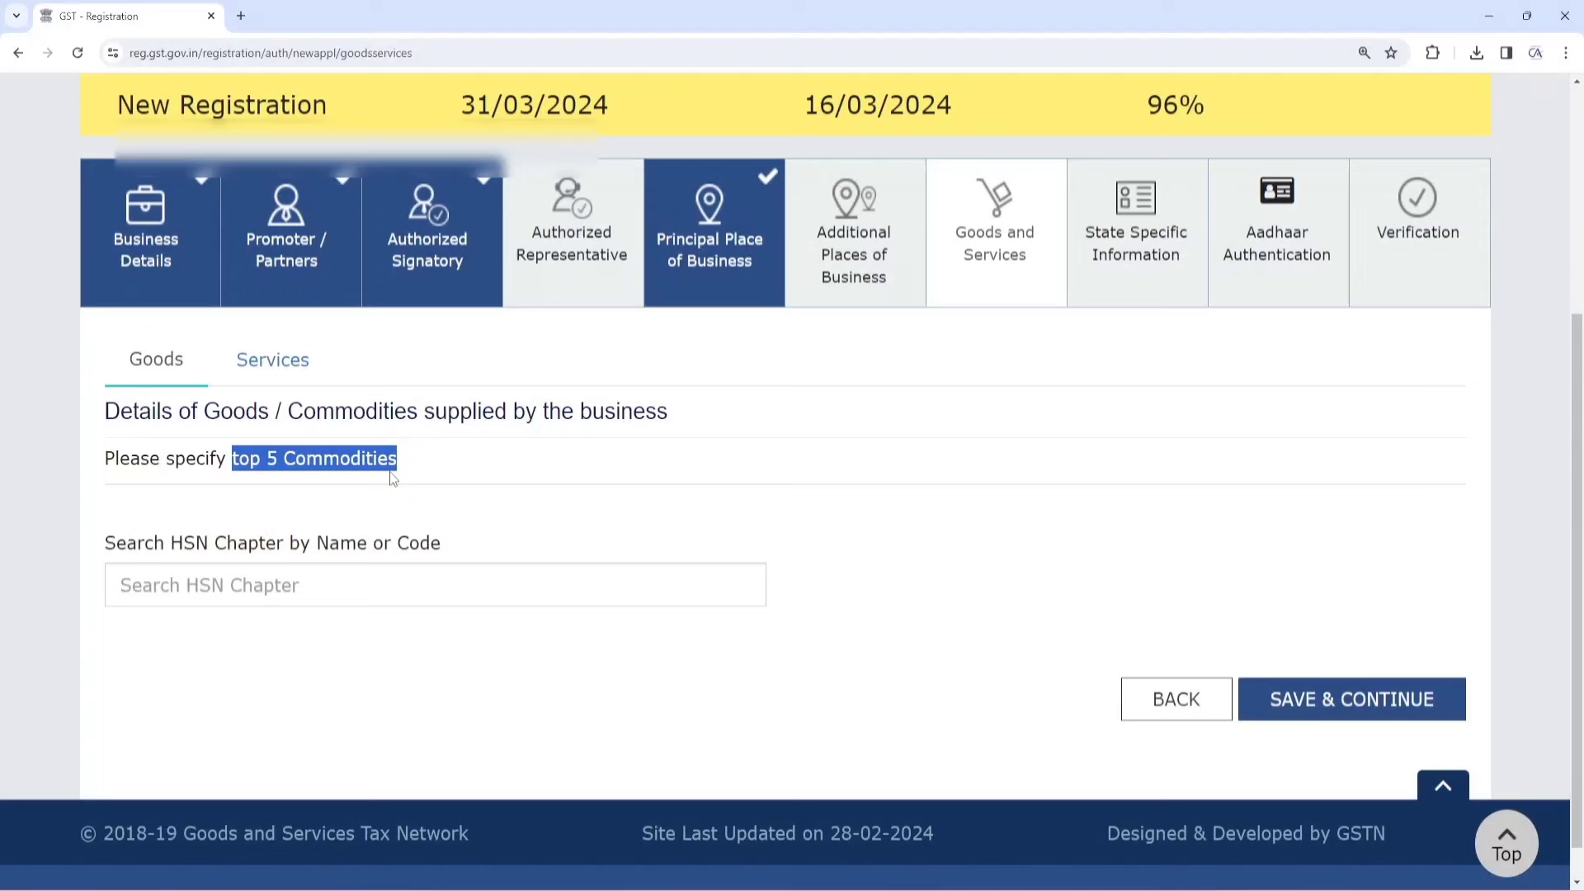
{"action": "left_click", "coordinate": [283, 373]}
{"action": "left_click_drag", "start_coordinate": [228, 461], "coordinate": [357, 476]}
{"action": "left_click", "coordinate": [421, 387]}
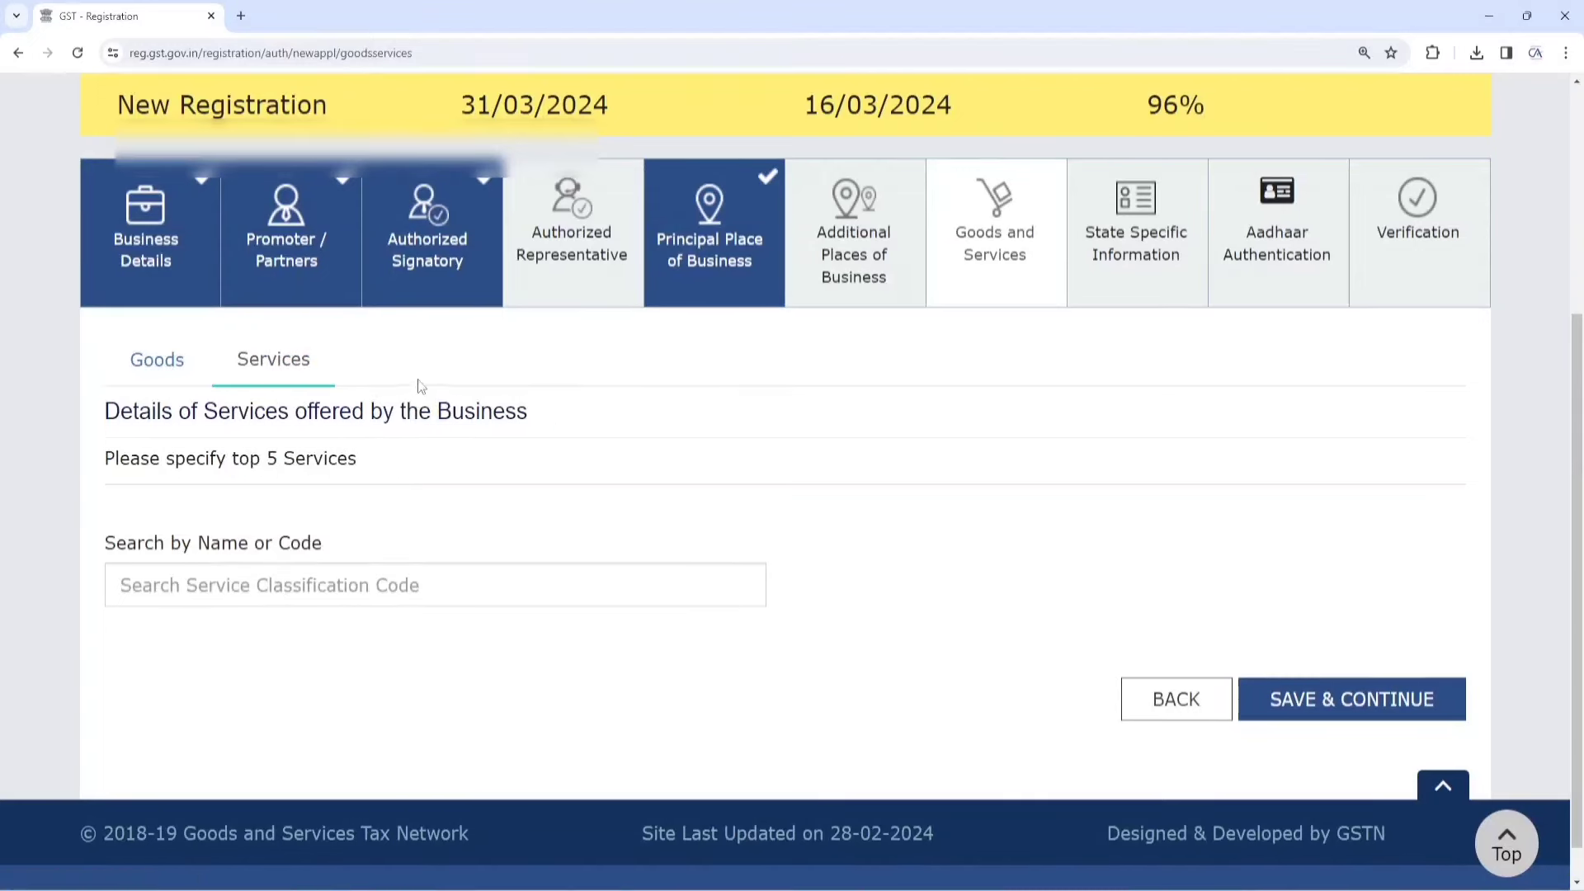
{"action": "left_click", "coordinate": [156, 361]}
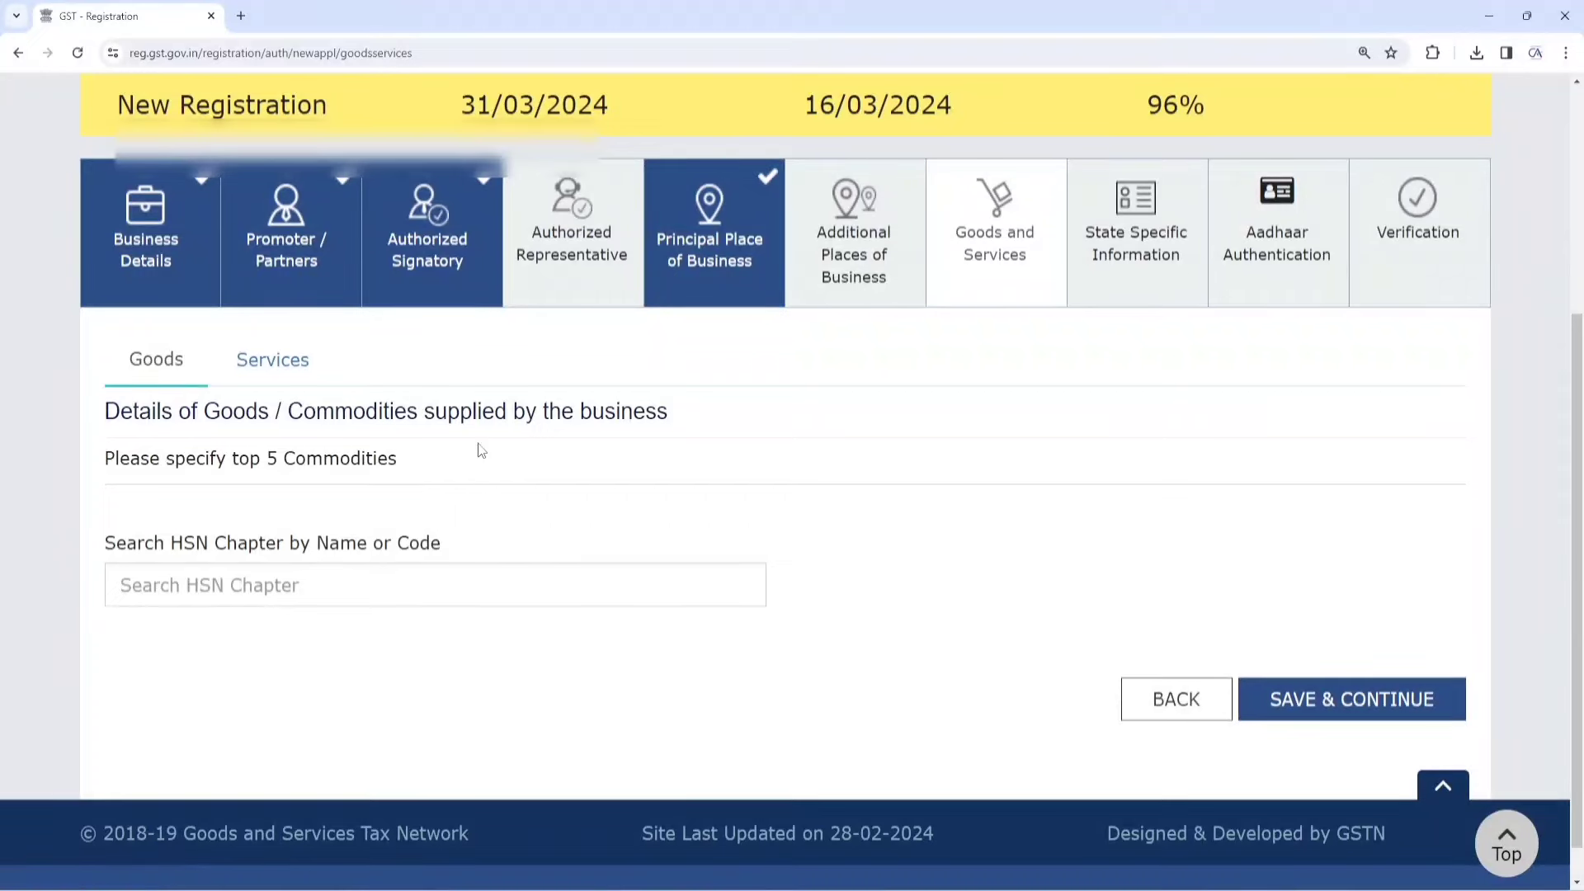
{"action": "left_click", "coordinate": [286, 599]}
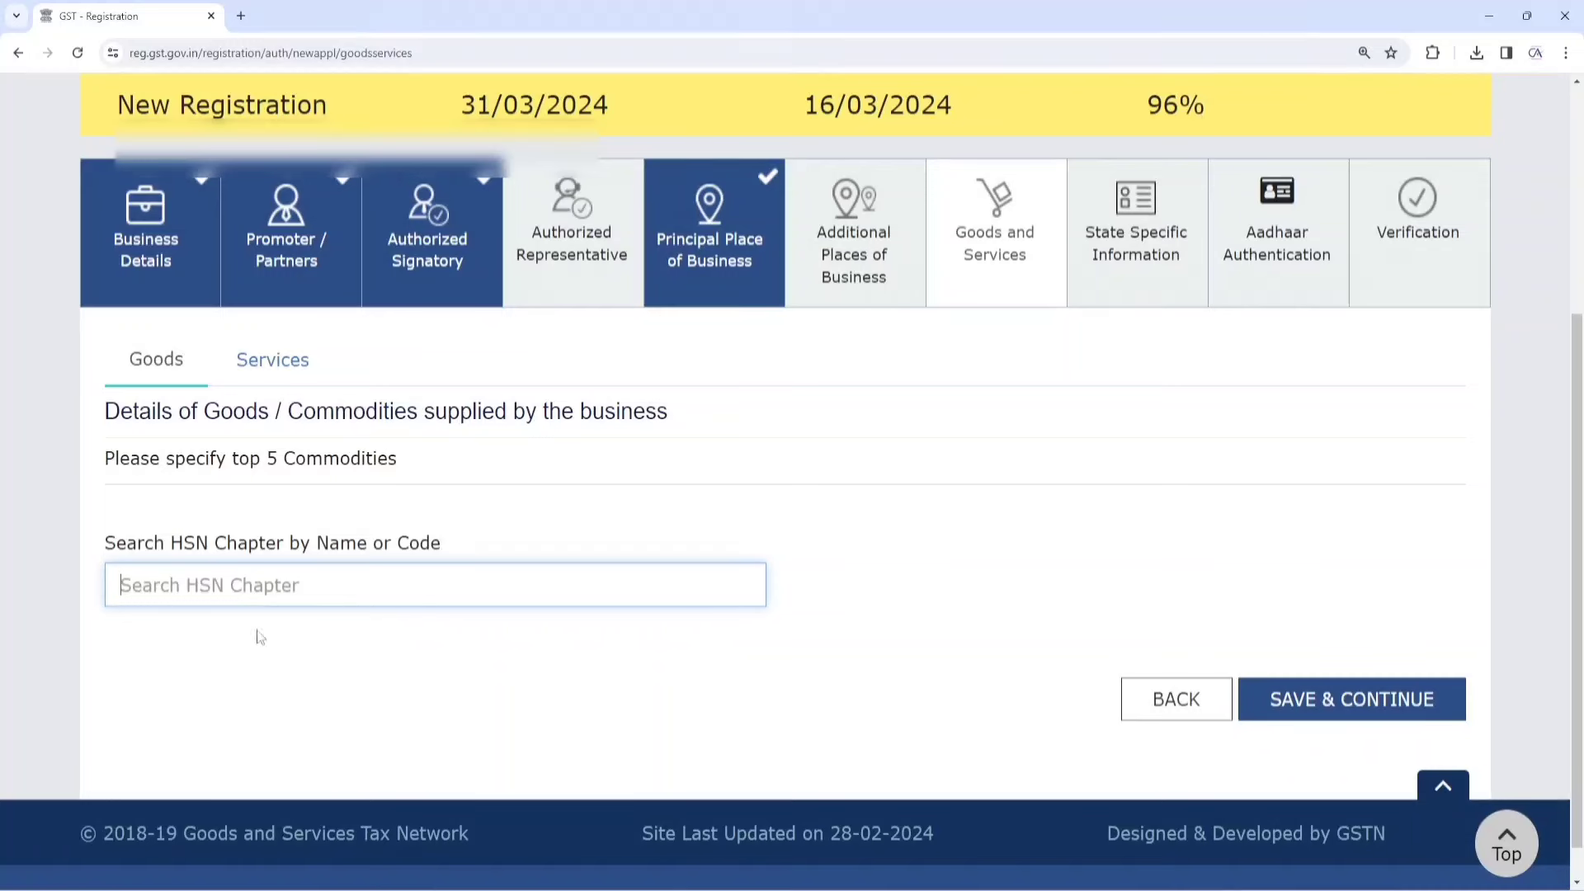
Add HSN chapter 11 to the list of goods from the HSN search results
{"action": "type", "text": "WHE"}
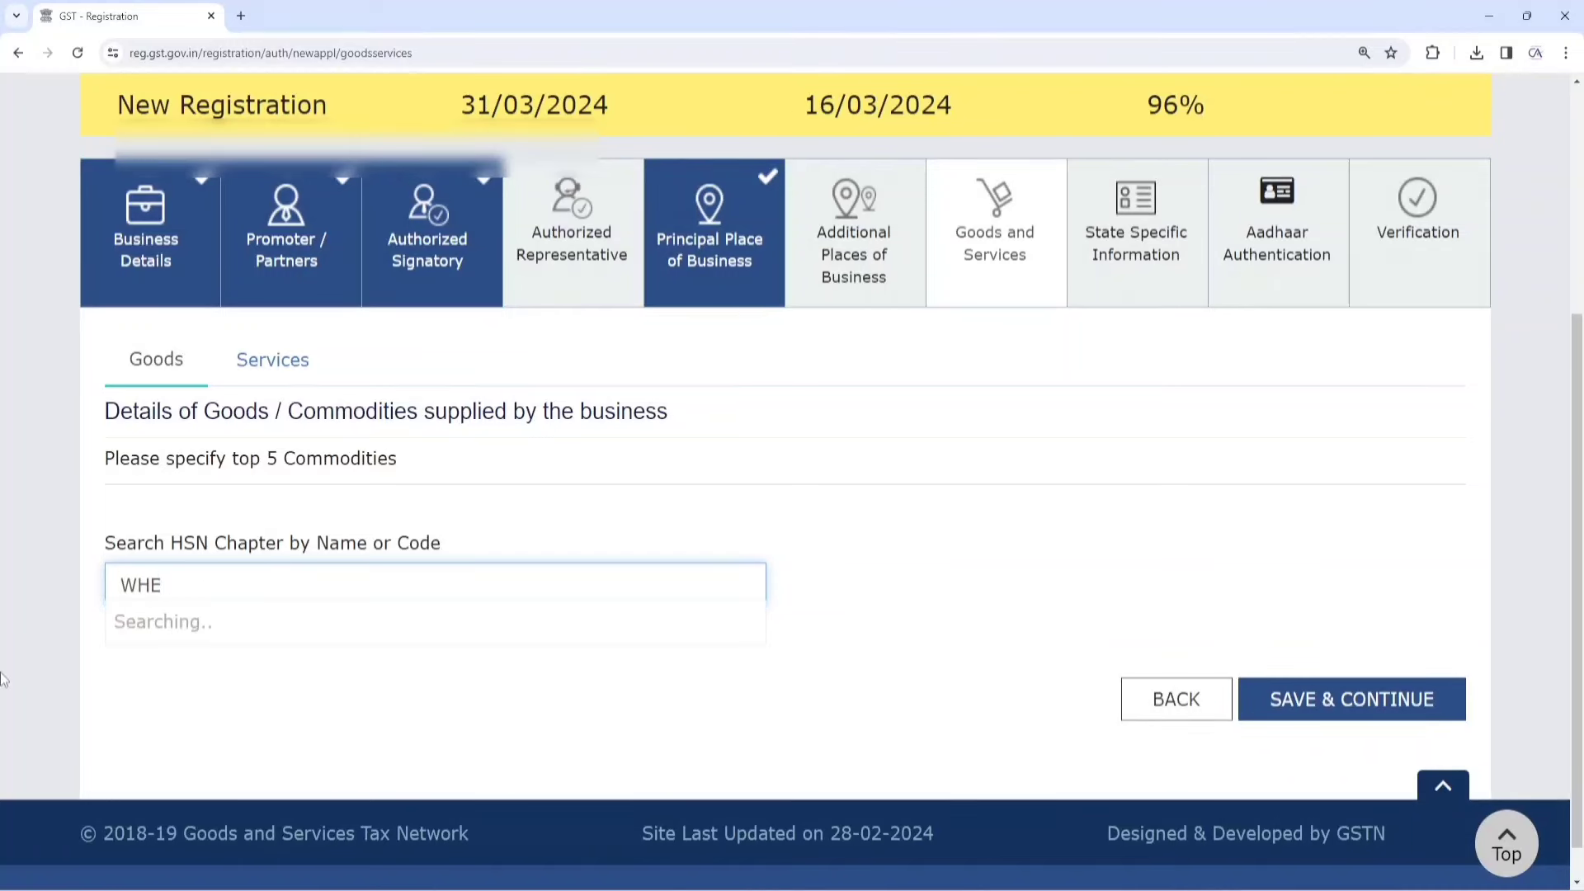
{"action": "type", "text": "ATR"}
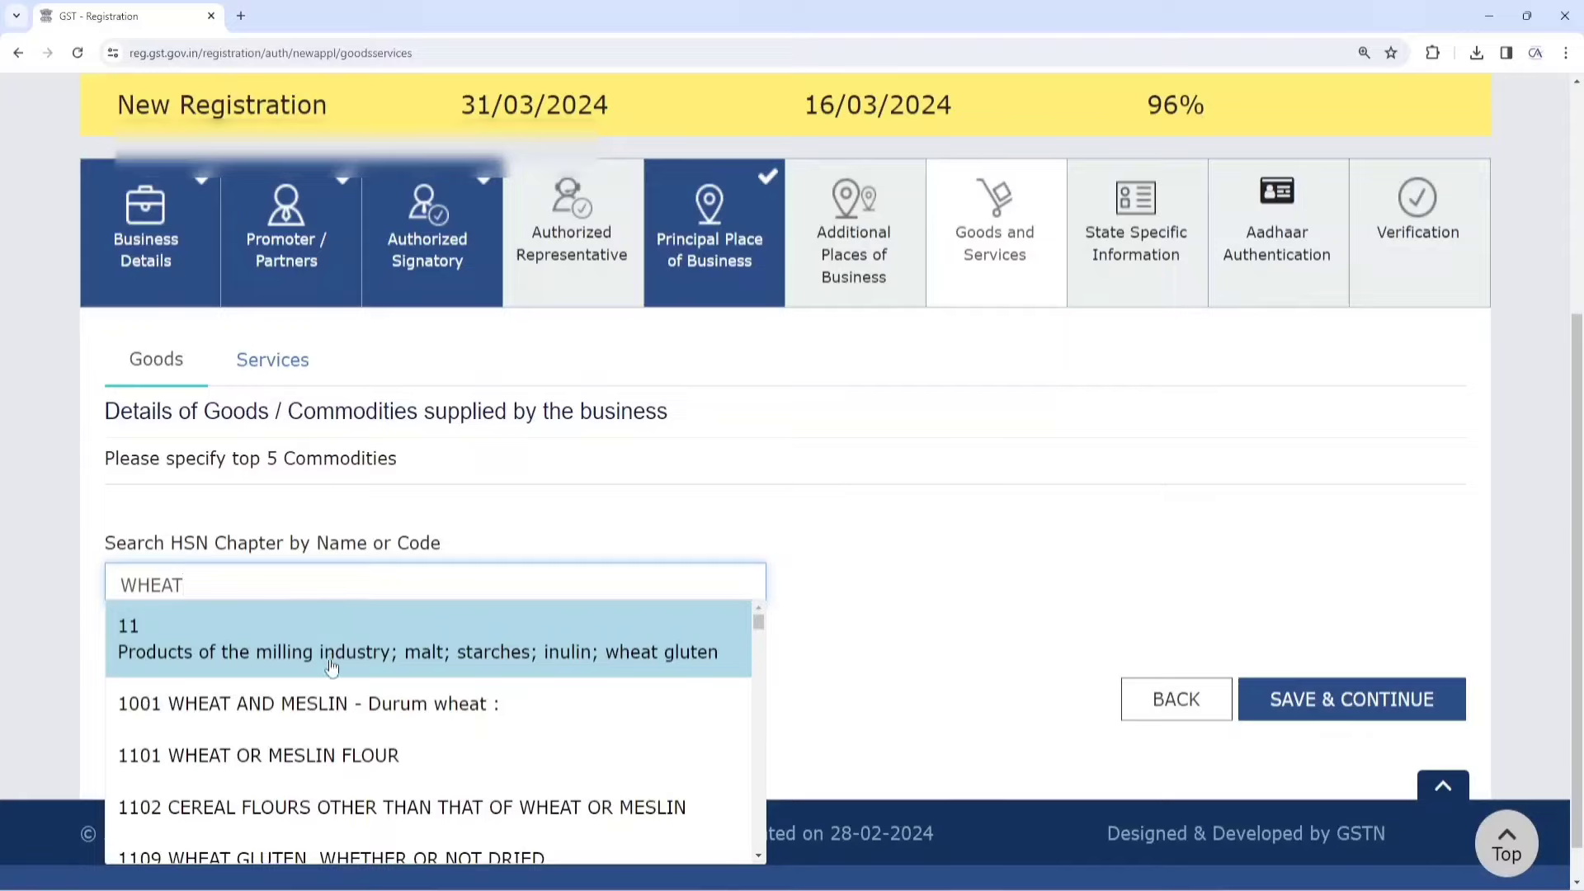
{"action": "scroll", "coordinate": [326, 664], "scroll_direction": "down", "scroll_amount": 5}
{"action": "scroll", "coordinate": [327, 701], "scroll_direction": "up", "scroll_amount": 4}
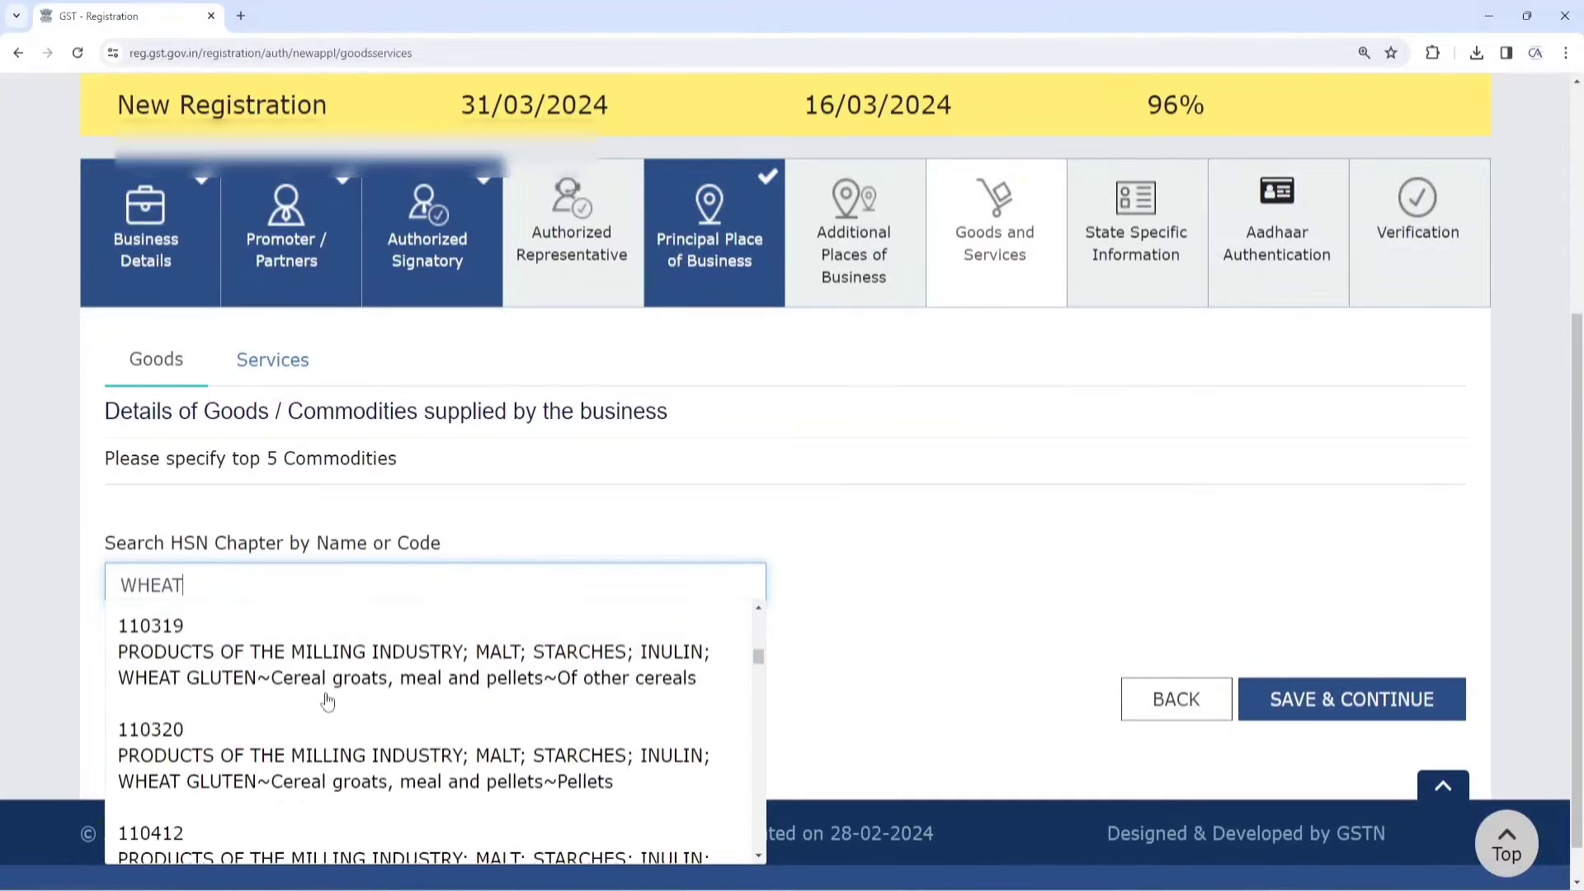
{"action": "scroll", "coordinate": [327, 711], "scroll_direction": "down", "scroll_amount": 8}
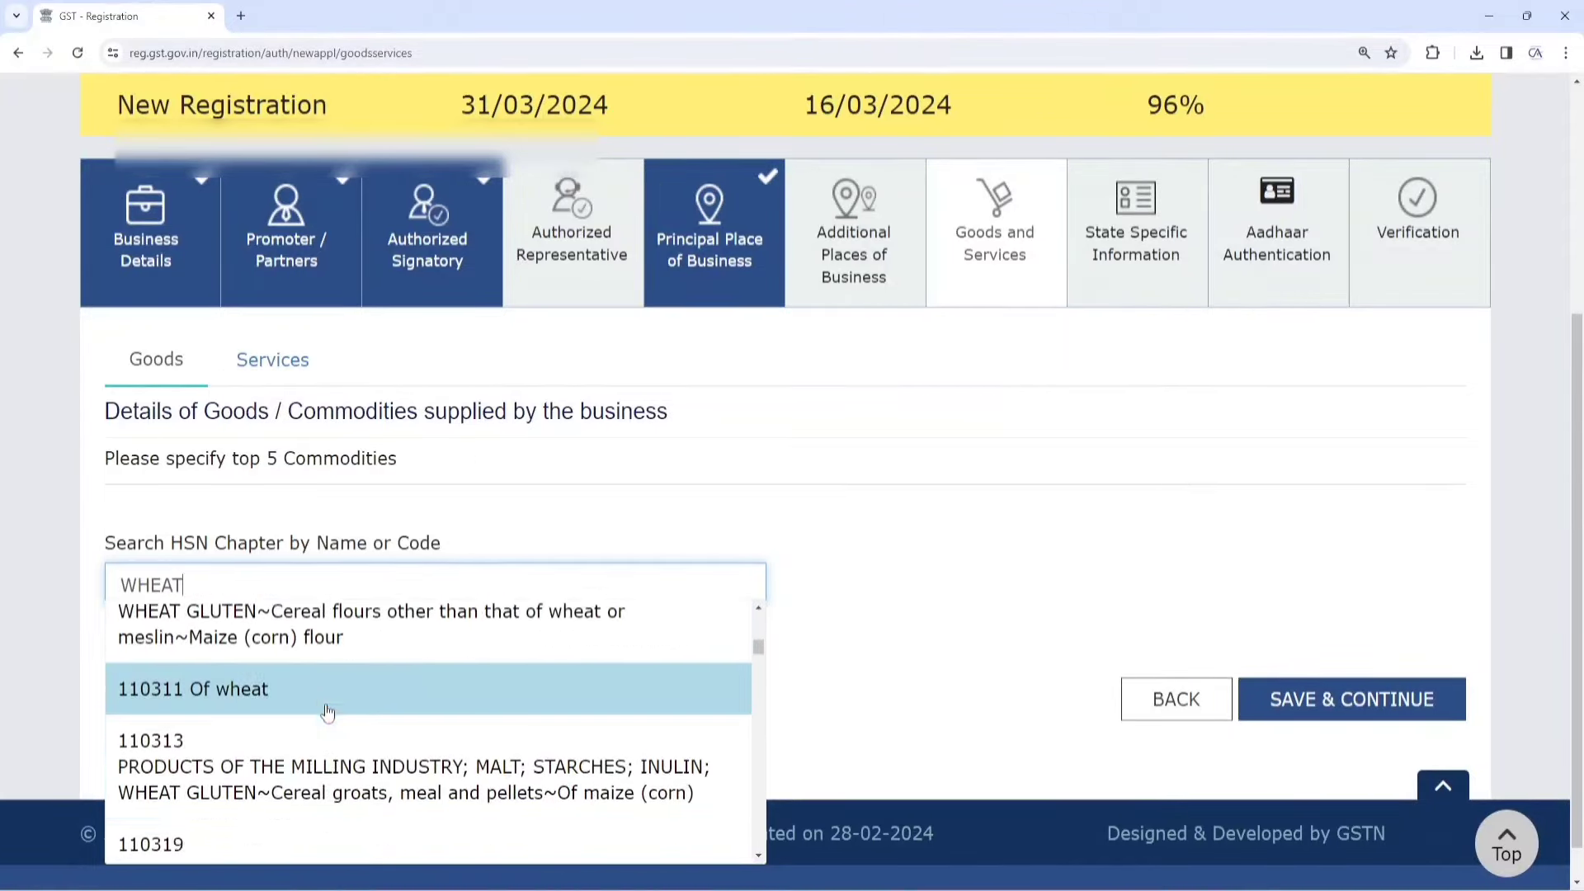
{"action": "scroll", "coordinate": [330, 706], "scroll_direction": "down", "scroll_amount": 9}
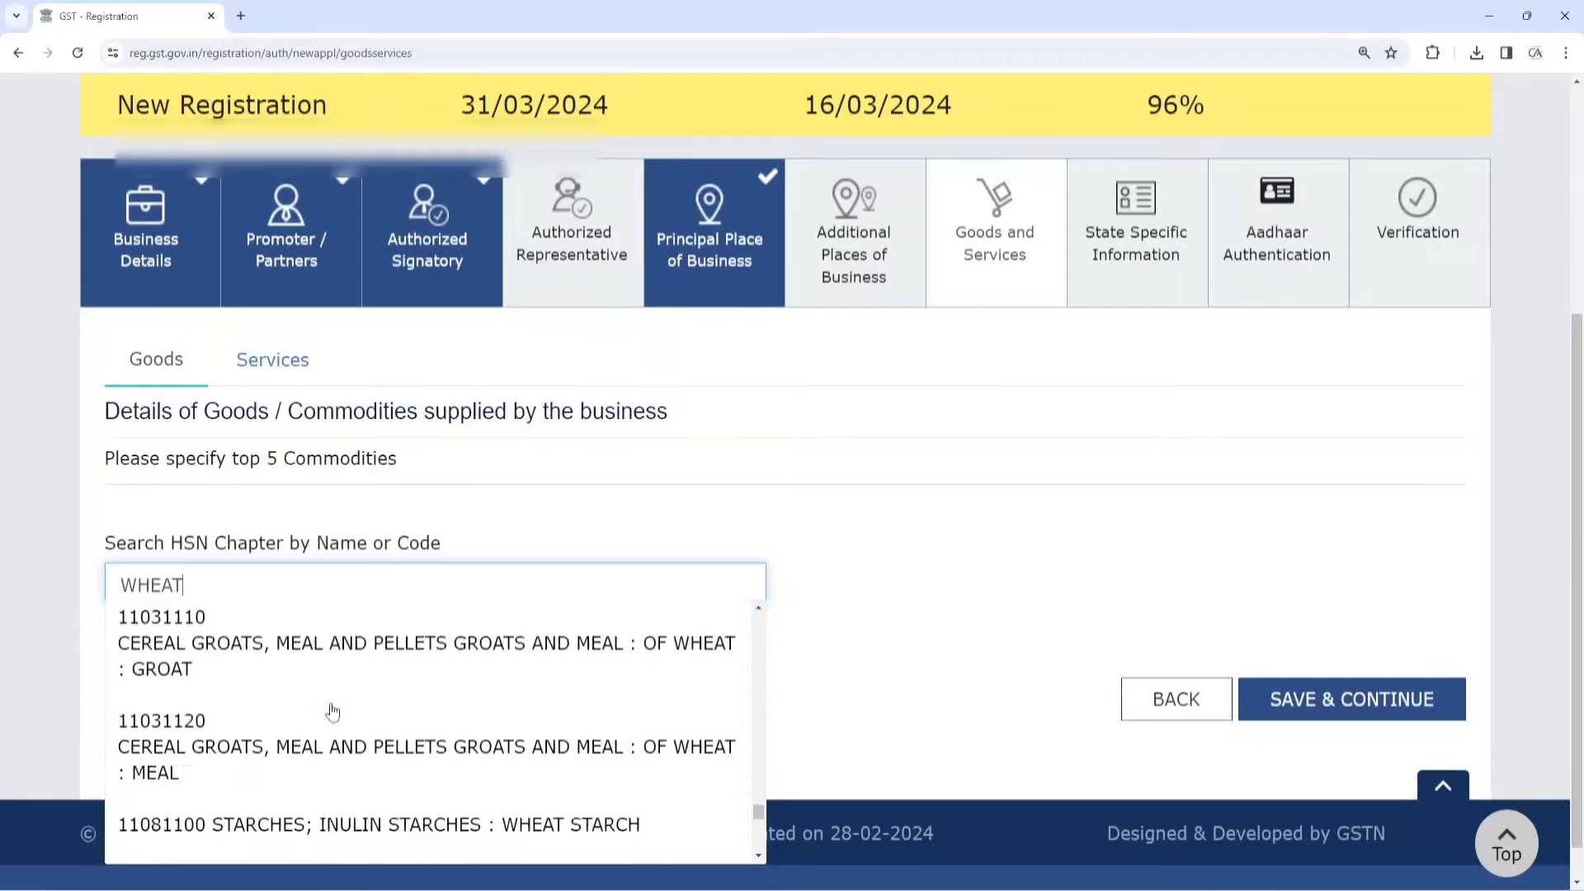
{"action": "scroll", "coordinate": [332, 711], "scroll_direction": "up", "scroll_amount": 3}
{"action": "scroll", "coordinate": [332, 710], "scroll_direction": "down", "scroll_amount": 7}
{"action": "scroll", "coordinate": [332, 711], "scroll_direction": "down", "scroll_amount": 1}
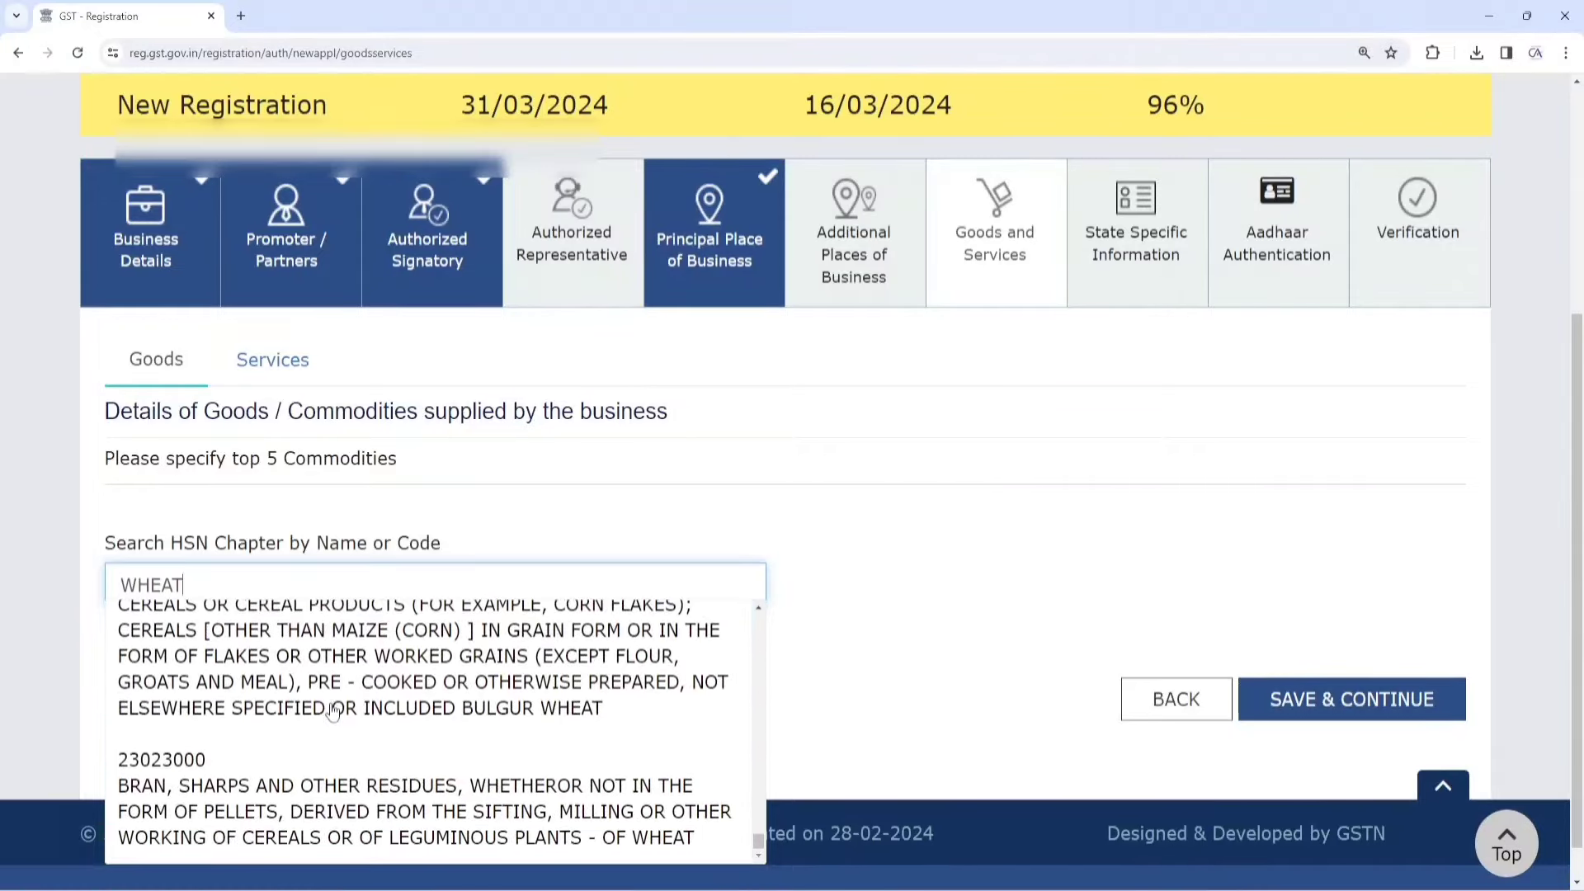
{"action": "scroll", "coordinate": [330, 706], "scroll_direction": "up", "scroll_amount": 3}
{"action": "scroll", "coordinate": [330, 701], "scroll_direction": "down", "scroll_amount": 4}
{"action": "scroll", "coordinate": [328, 693], "scroll_direction": "up", "scroll_amount": 8}
{"action": "scroll", "coordinate": [327, 693], "scroll_direction": "up", "scroll_amount": 15}
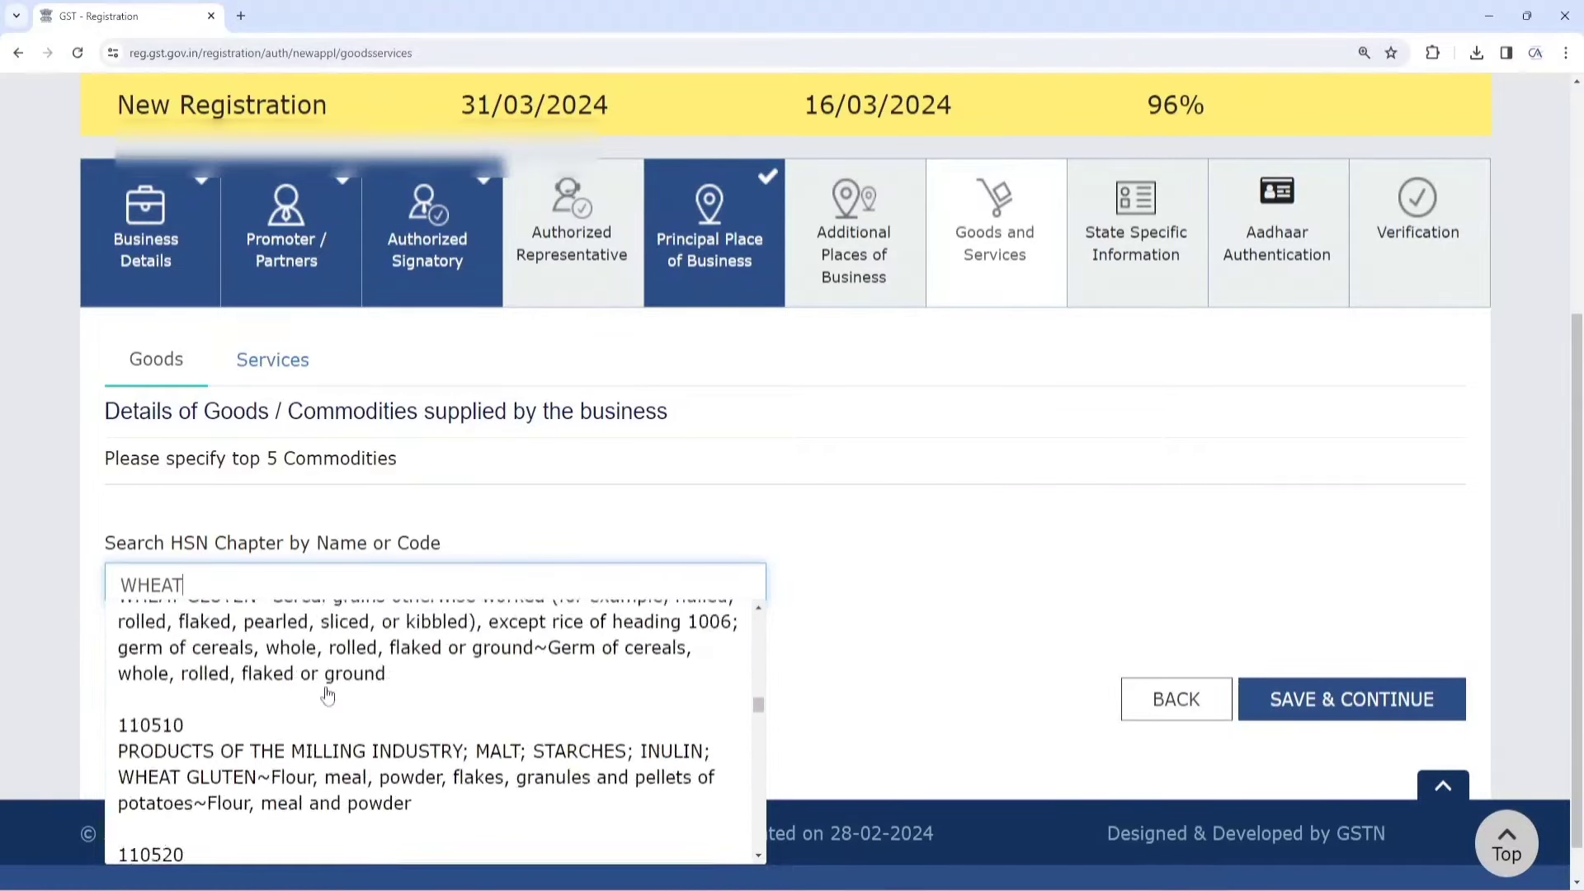
{"action": "scroll", "coordinate": [327, 694], "scroll_direction": "up", "scroll_amount": 1}
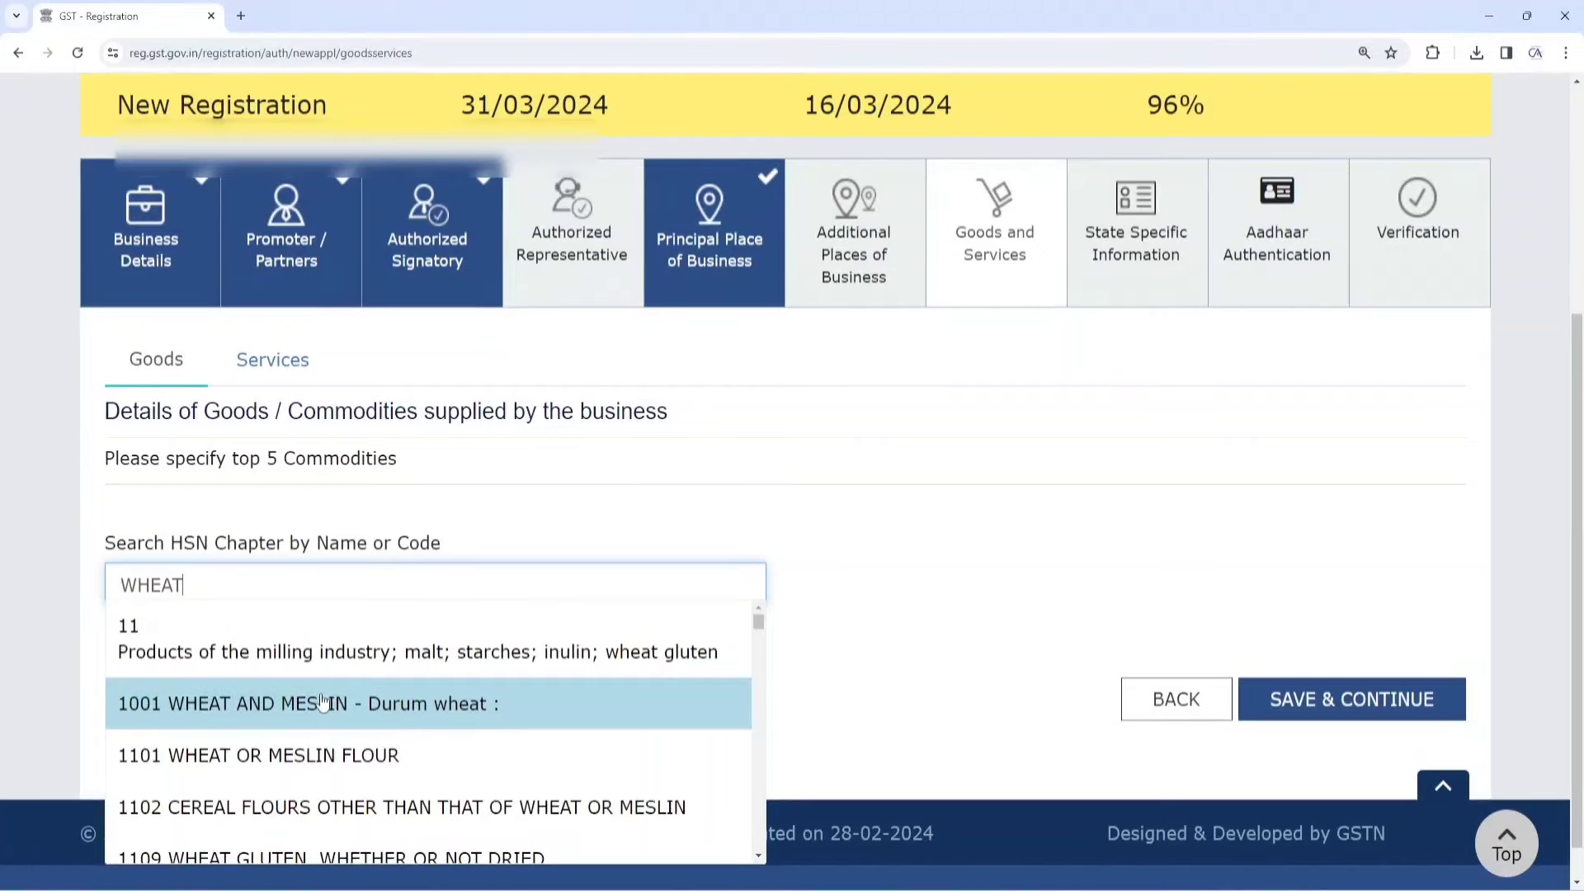
{"action": "left_click", "coordinate": [330, 654]}
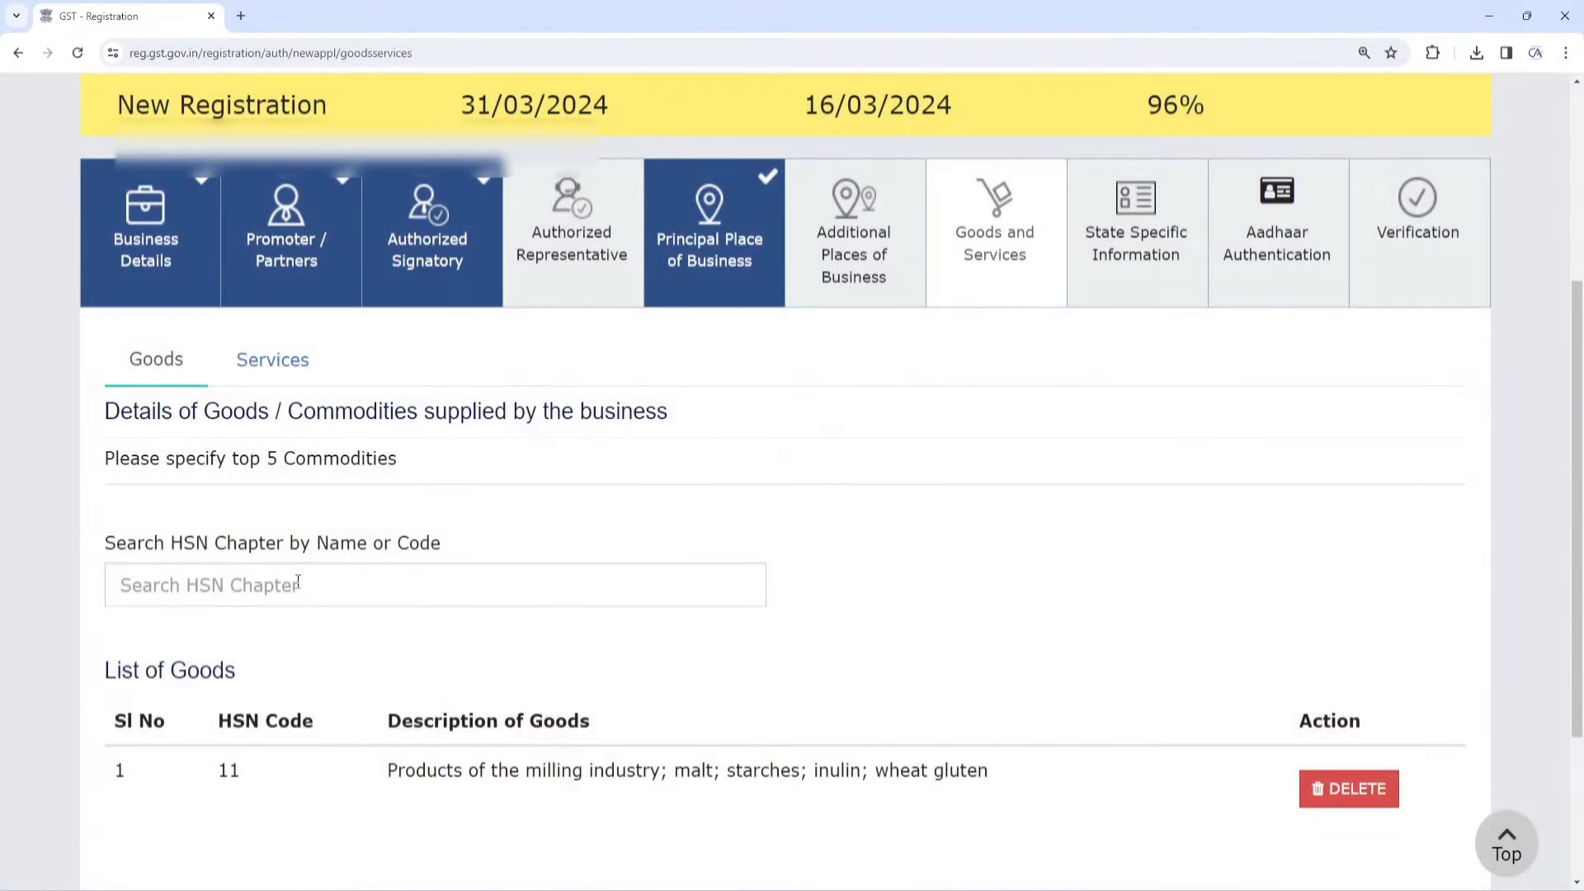
Search HSN for MUSTARD and add 120750 Mustard seeds to the goods list
{"action": "left_click", "coordinate": [297, 583]}
{"action": "type", "text": "MUST"}
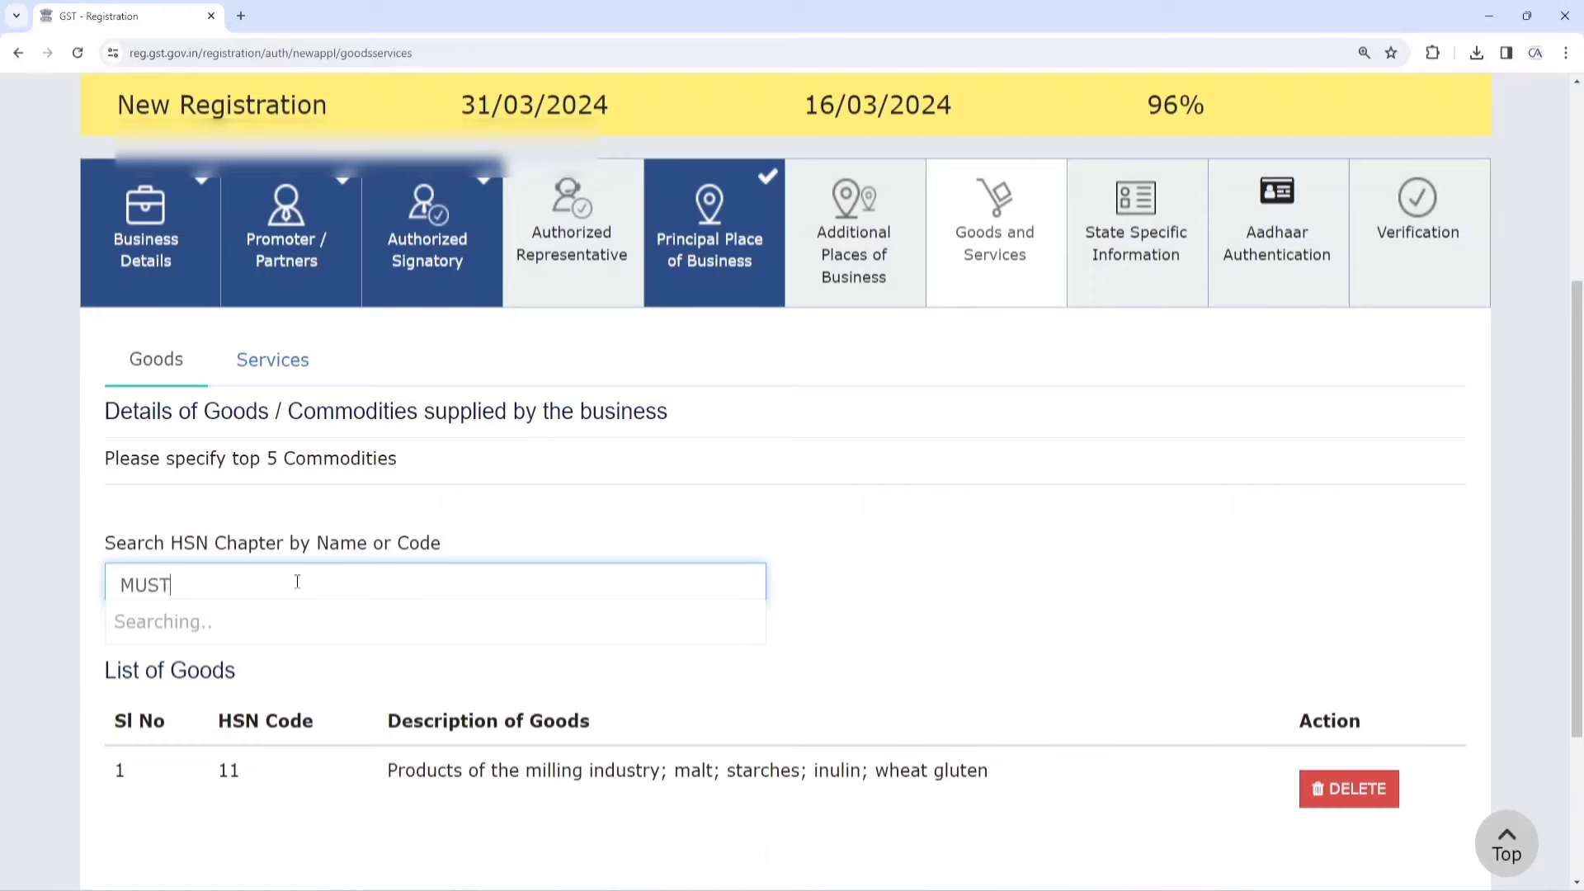
{"action": "type", "text": "ARD"}
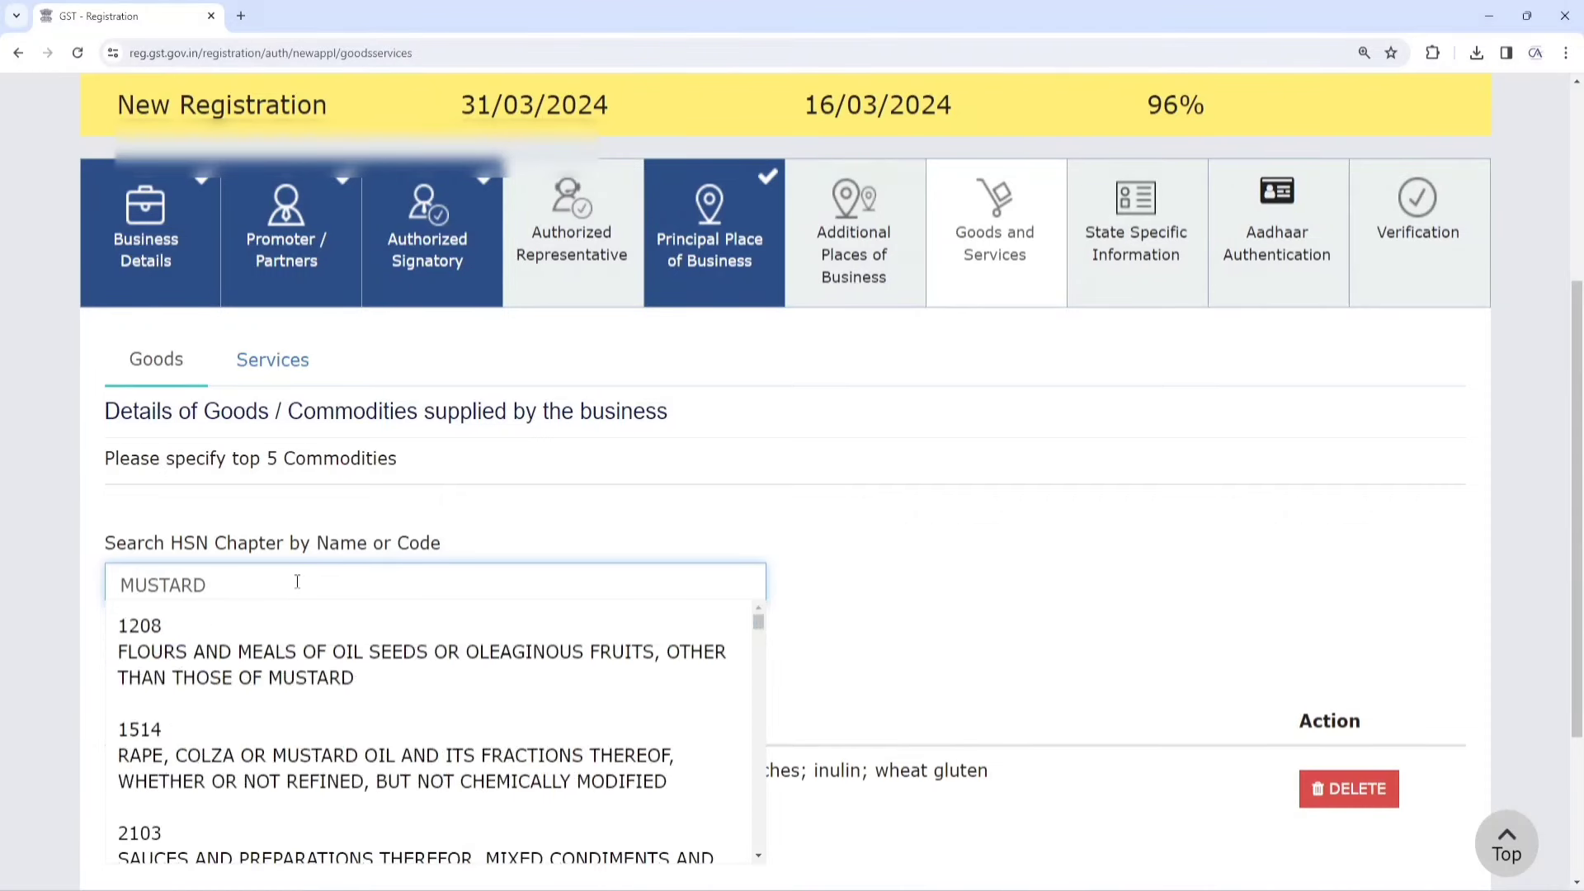
{"action": "scroll", "coordinate": [328, 684], "scroll_direction": "down", "scroll_amount": 2}
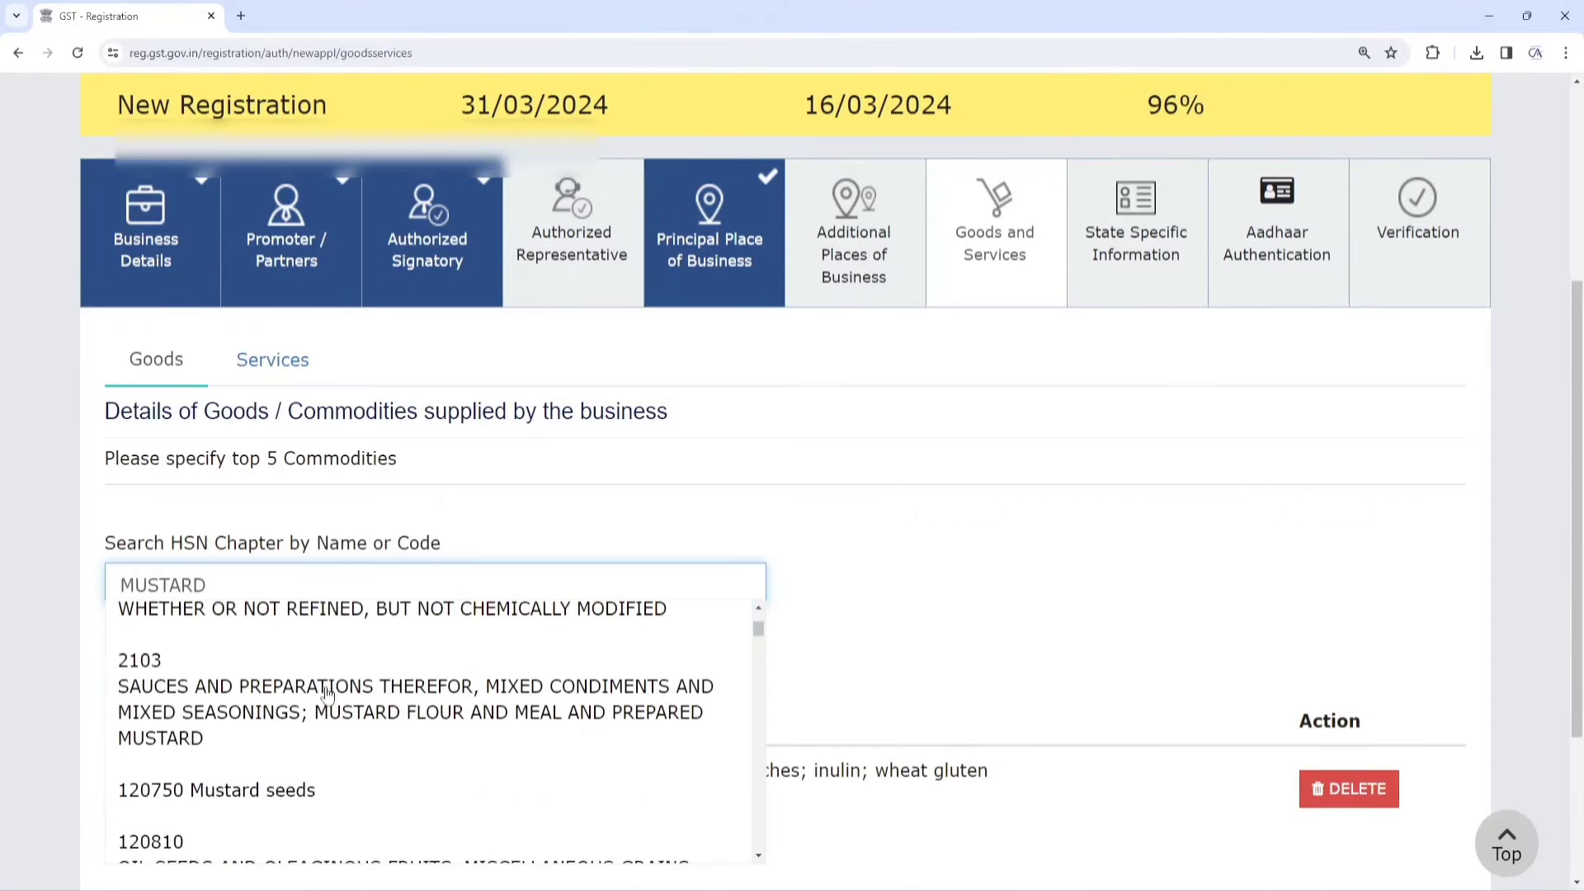
{"action": "left_click", "coordinate": [281, 784]}
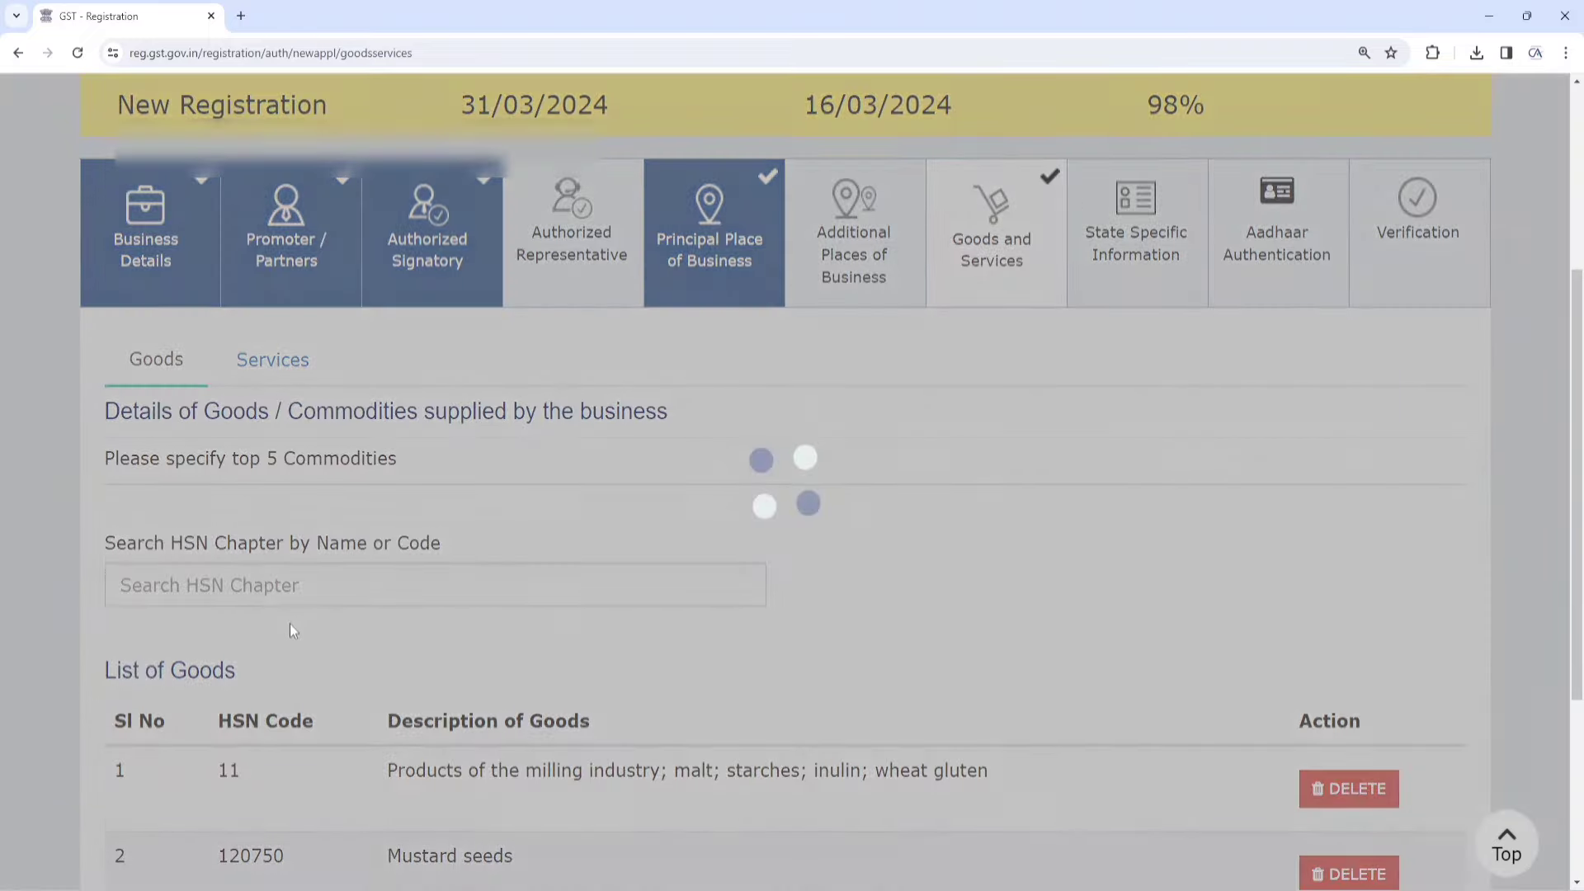
{"action": "scroll", "coordinate": [304, 554], "scroll_direction": "down", "scroll_amount": 1}
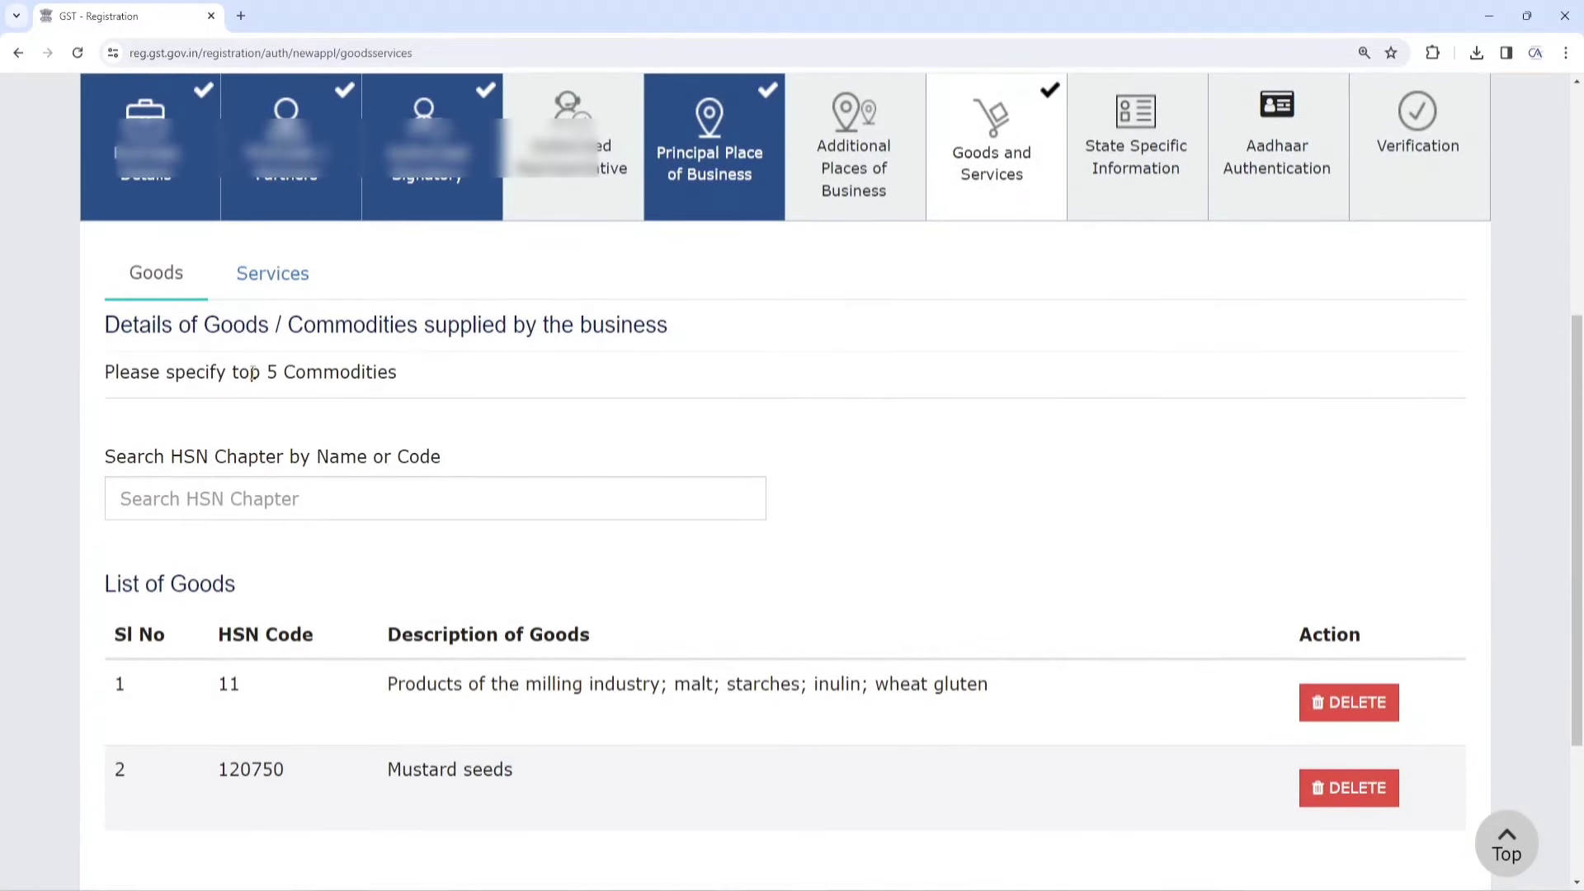
{"action": "left_click", "coordinate": [283, 275]}
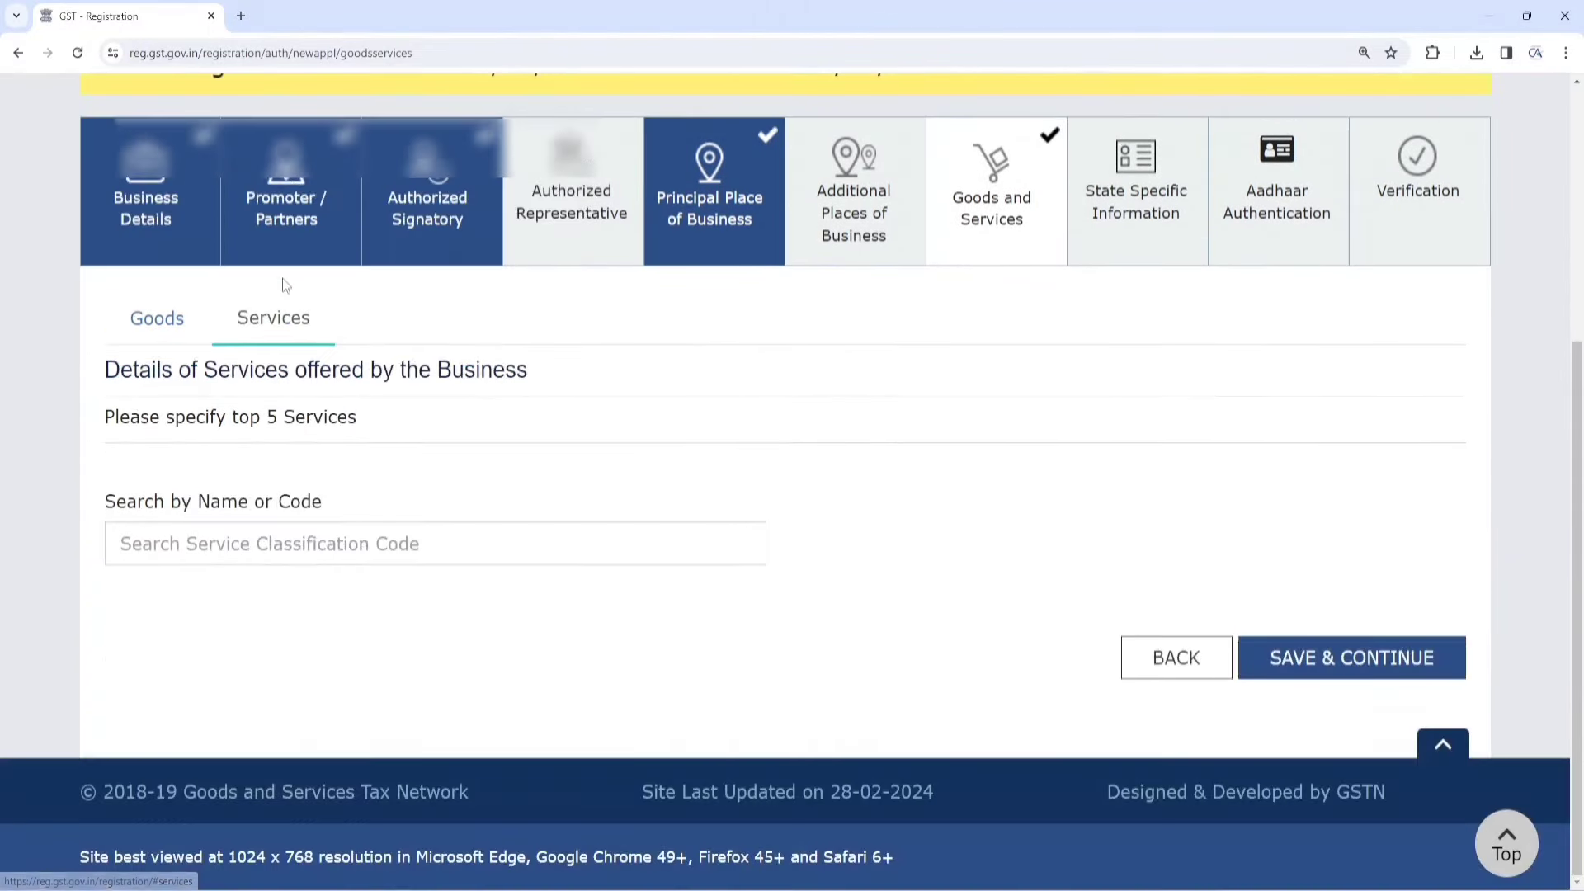
Search services for OTHER and add 999799 Other services n.e.c. from the last results page
{"action": "left_click", "coordinate": [332, 548]}
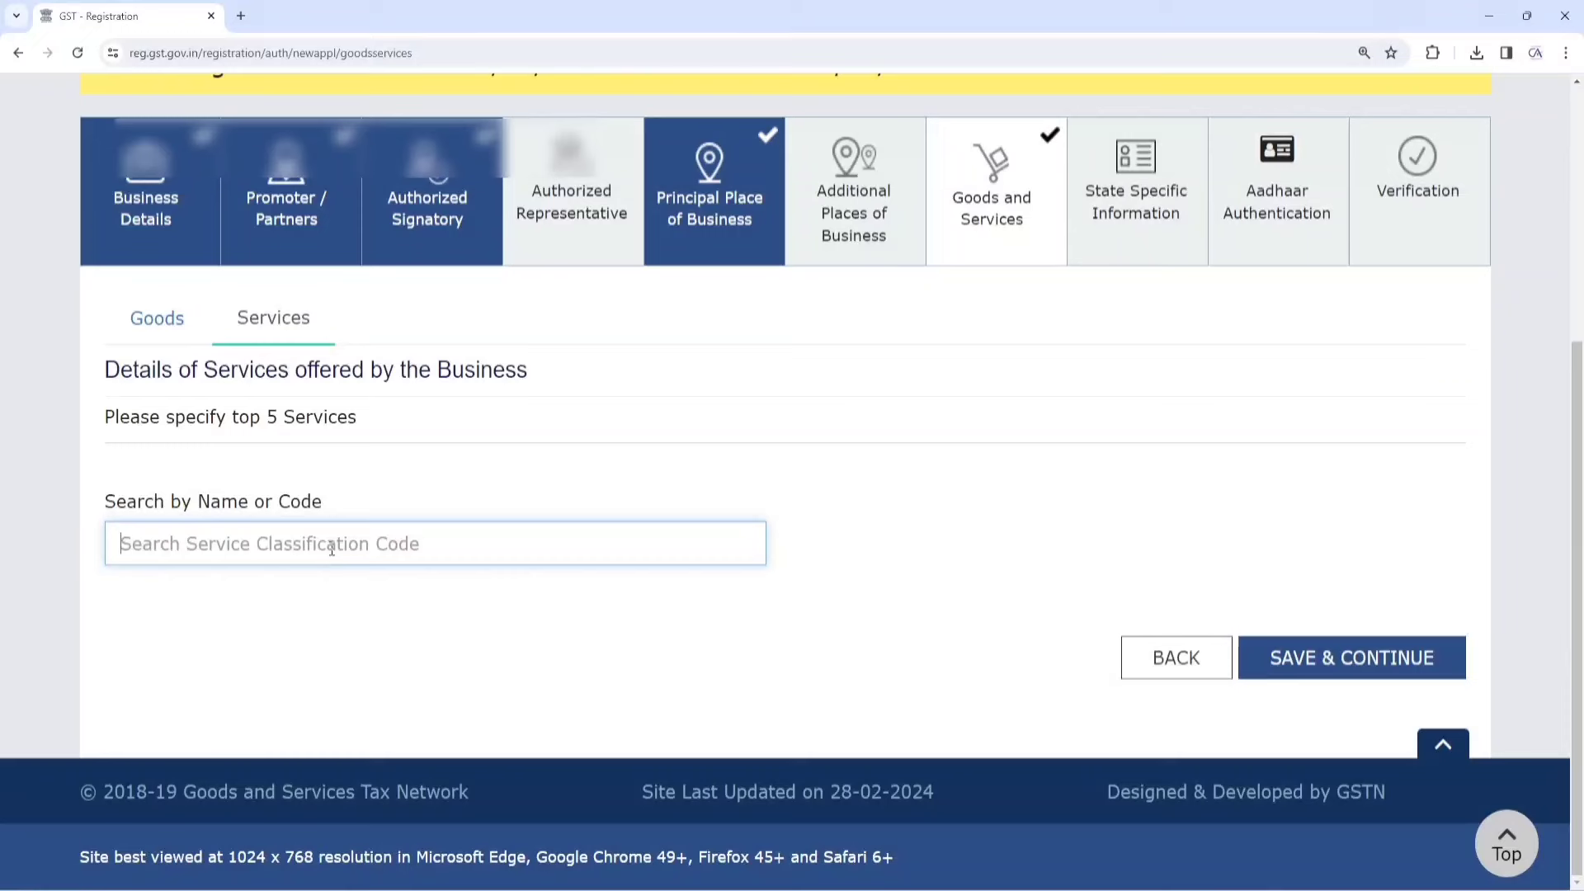
{"action": "type", "text": "TQAX"}
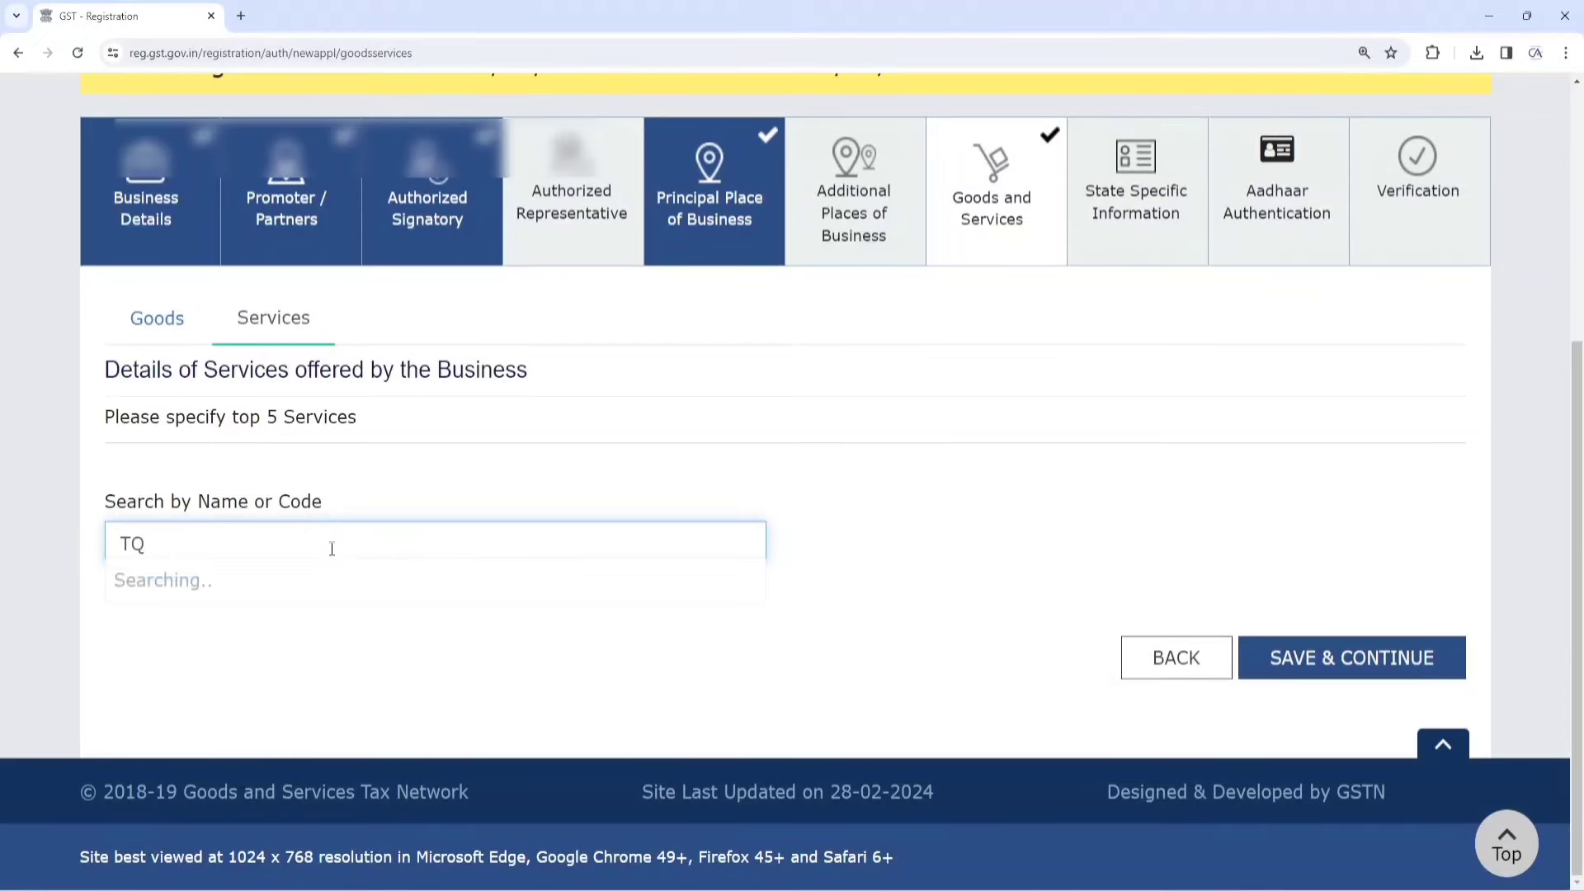
{"action": "key", "text": "BackSpace"}
{"action": "type", "text": "AX"}
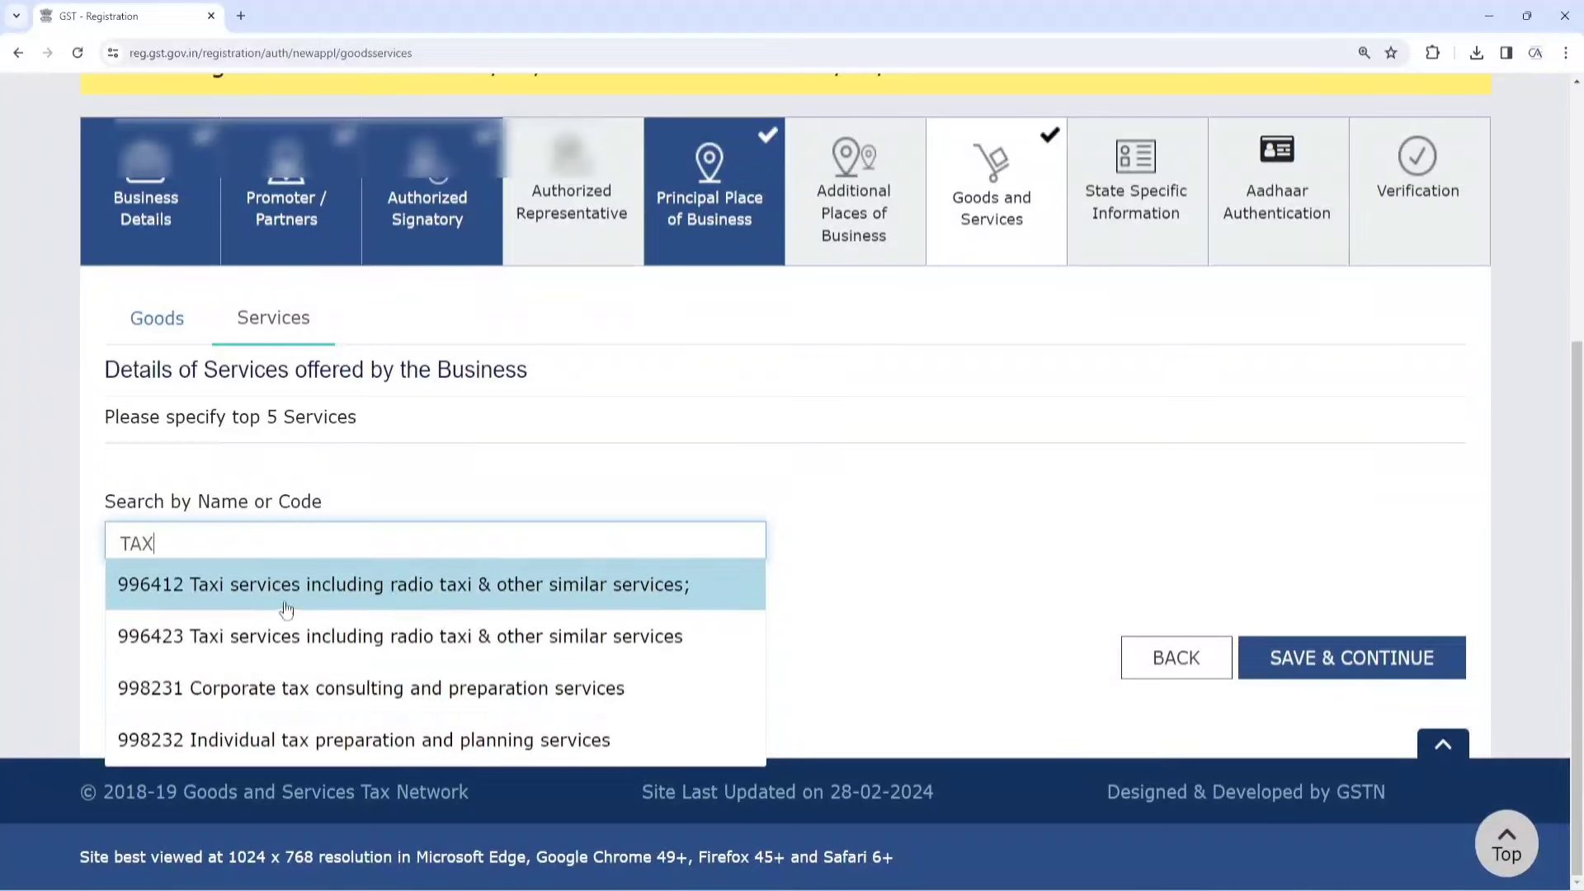
{"action": "key", "text": "BackSpace"}
{"action": "key", "text": "BackSpace"}
{"action": "key", "text": "BackSpace"}
{"action": "type", "text": "O"}
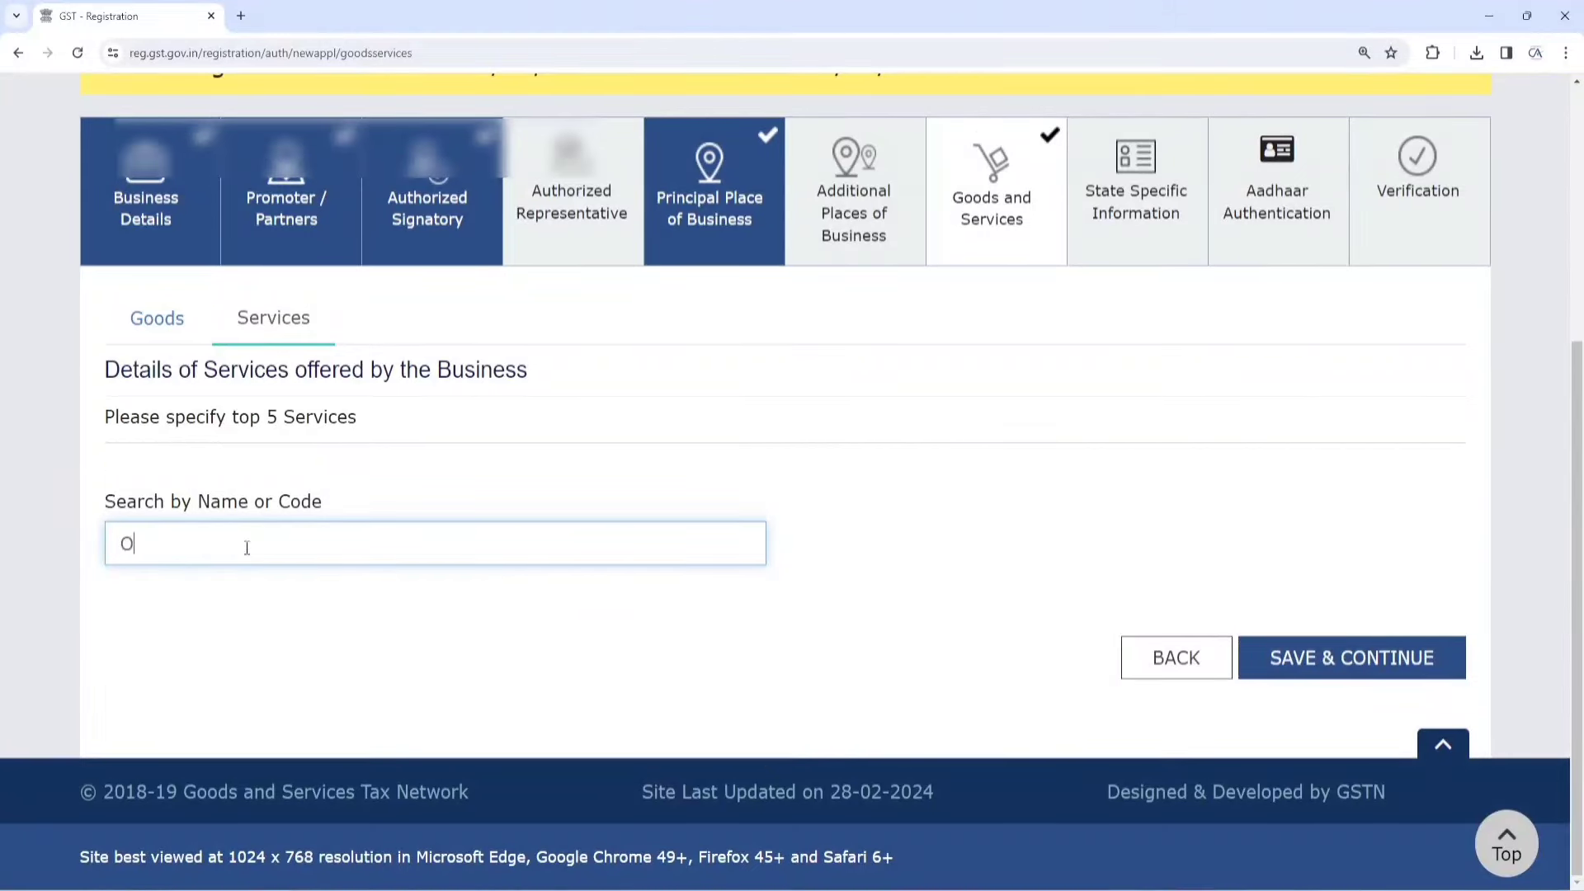
{"action": "type", "text": "THER"}
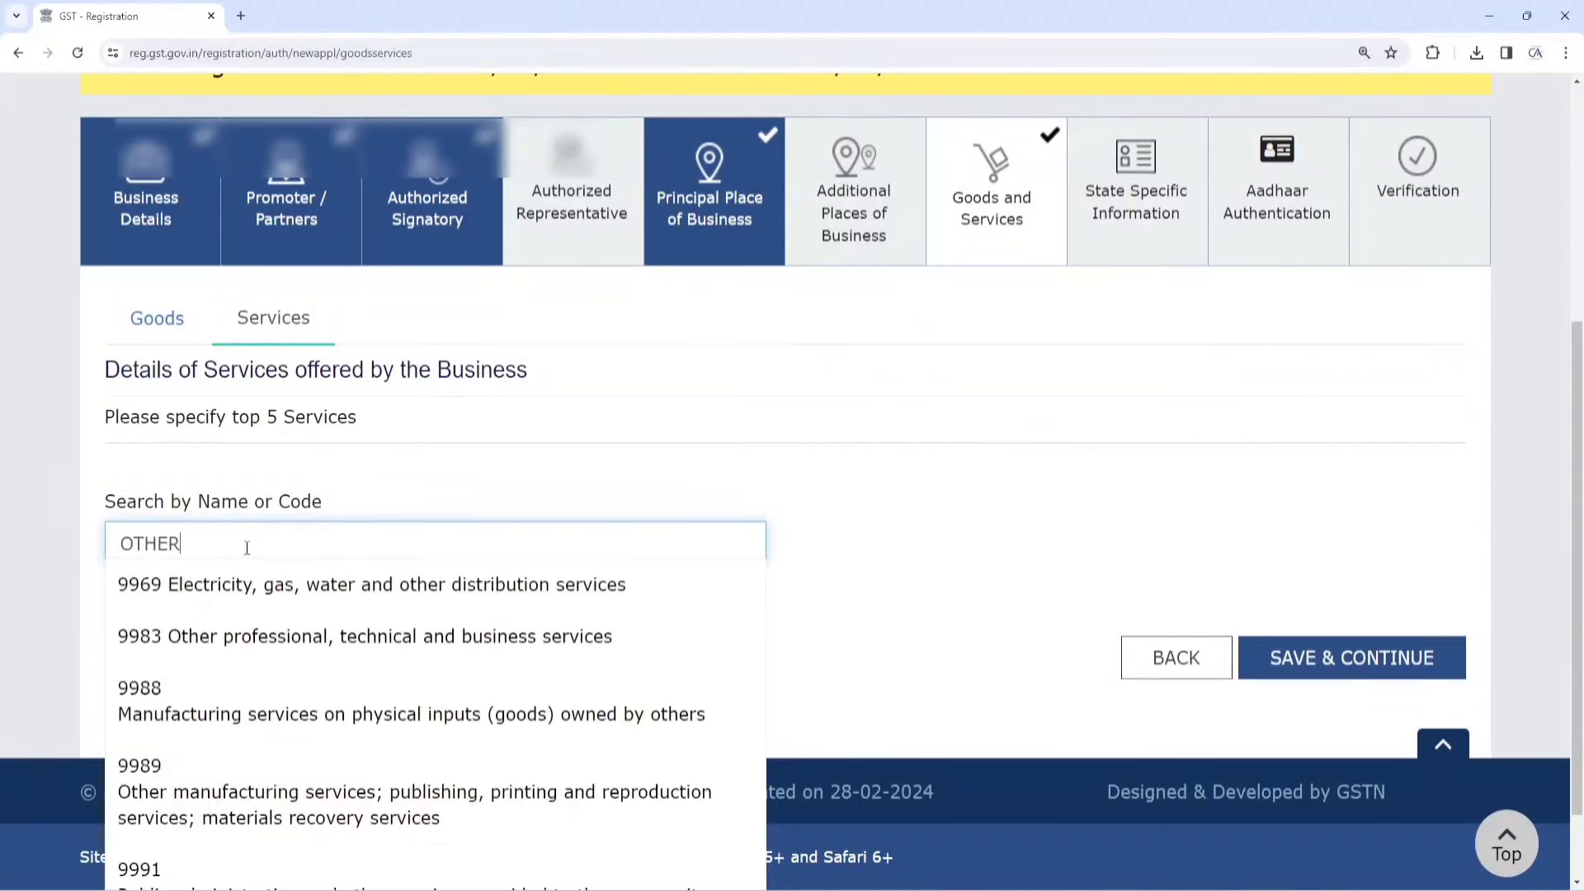
{"action": "scroll", "coordinate": [313, 776], "scroll_direction": "down", "scroll_amount": 1}
{"action": "left_click", "coordinate": [437, 864]}
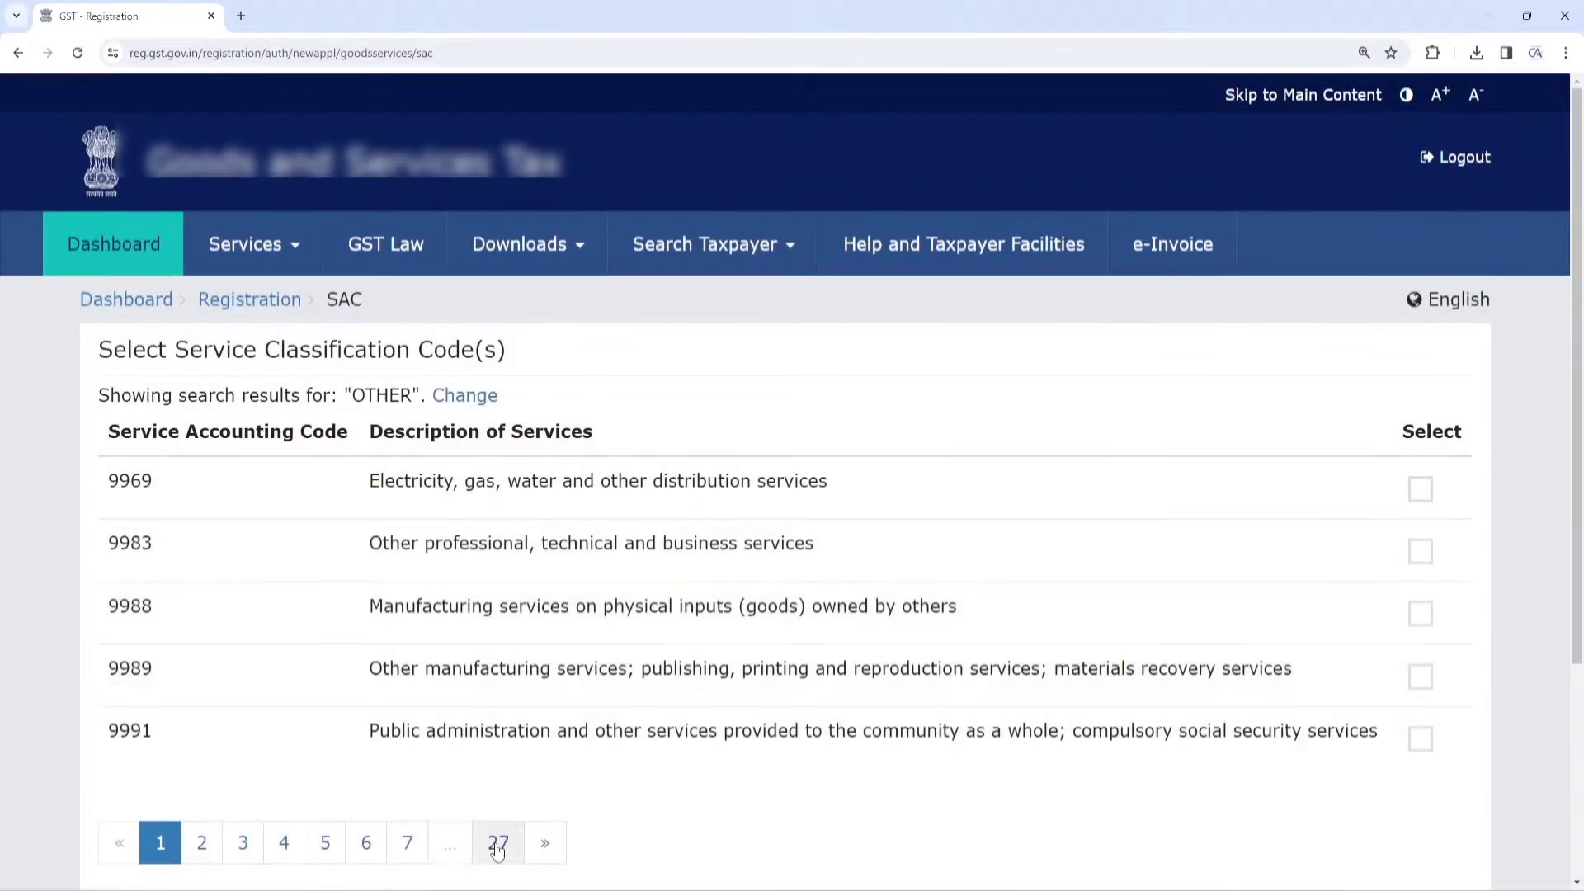
{"action": "left_click", "coordinate": [497, 842]}
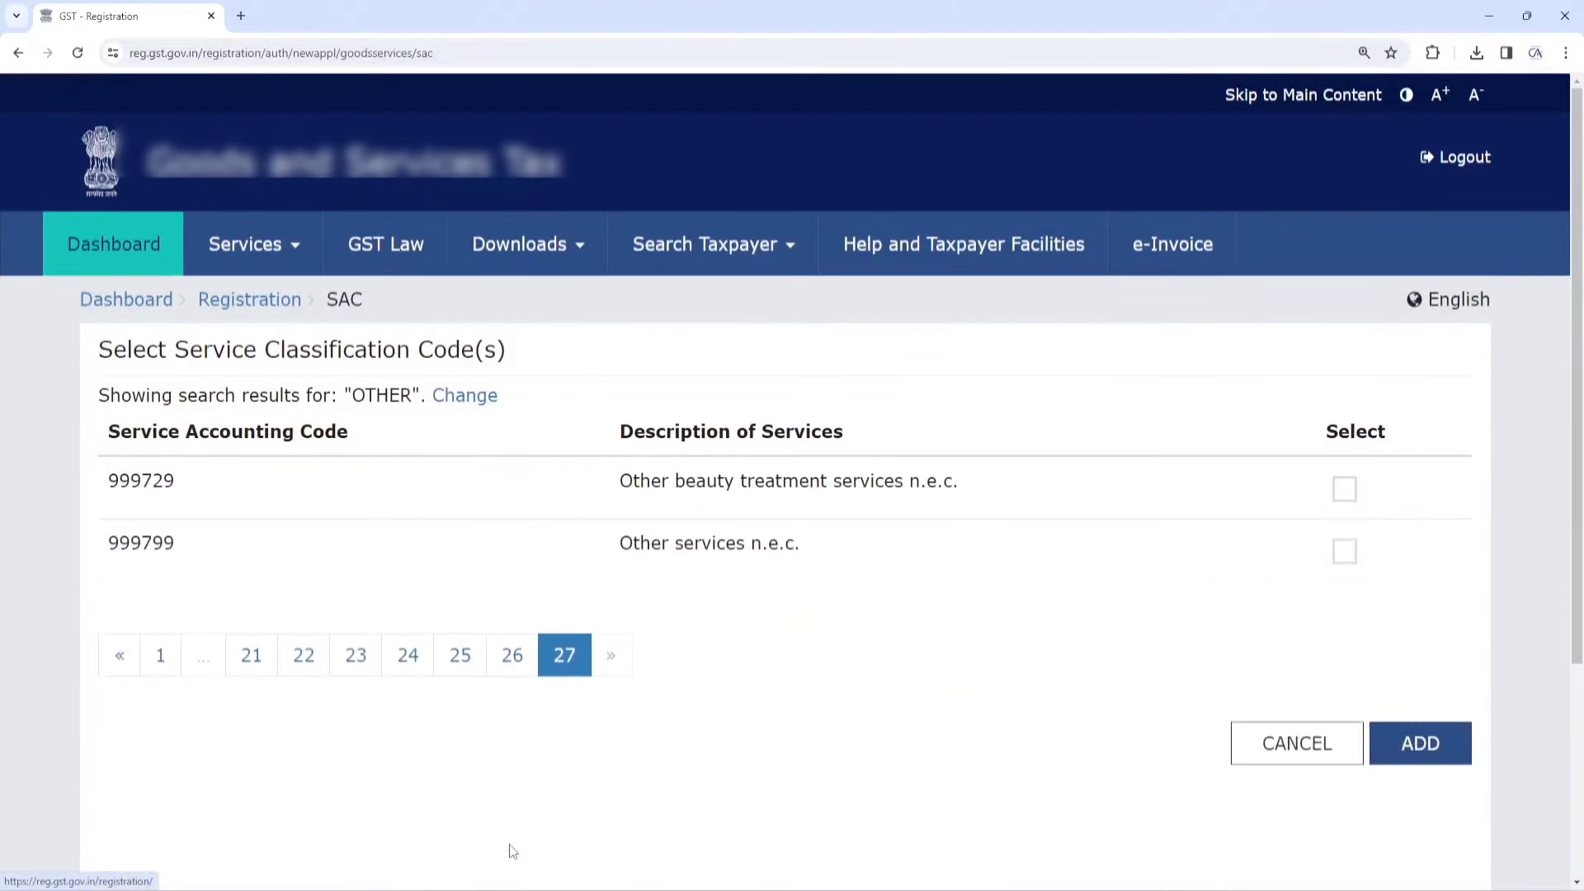
{"action": "left_click", "coordinate": [1344, 550]}
{"action": "left_click", "coordinate": [1416, 745]}
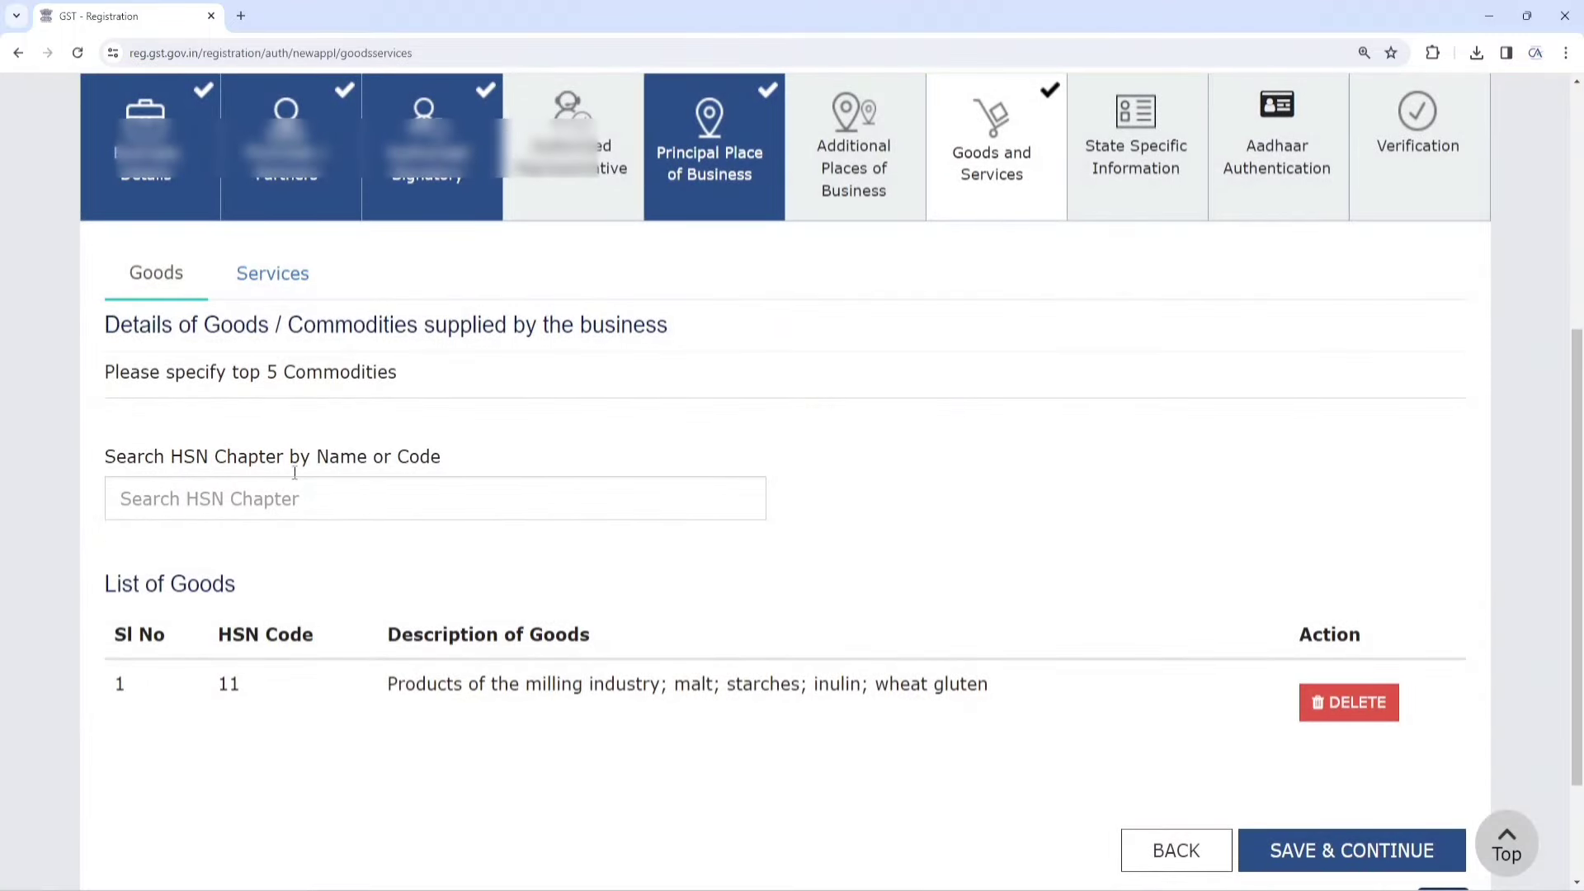
Review the goods and services lists, then save the Goods and Services step
{"action": "left_click", "coordinate": [255, 277]}
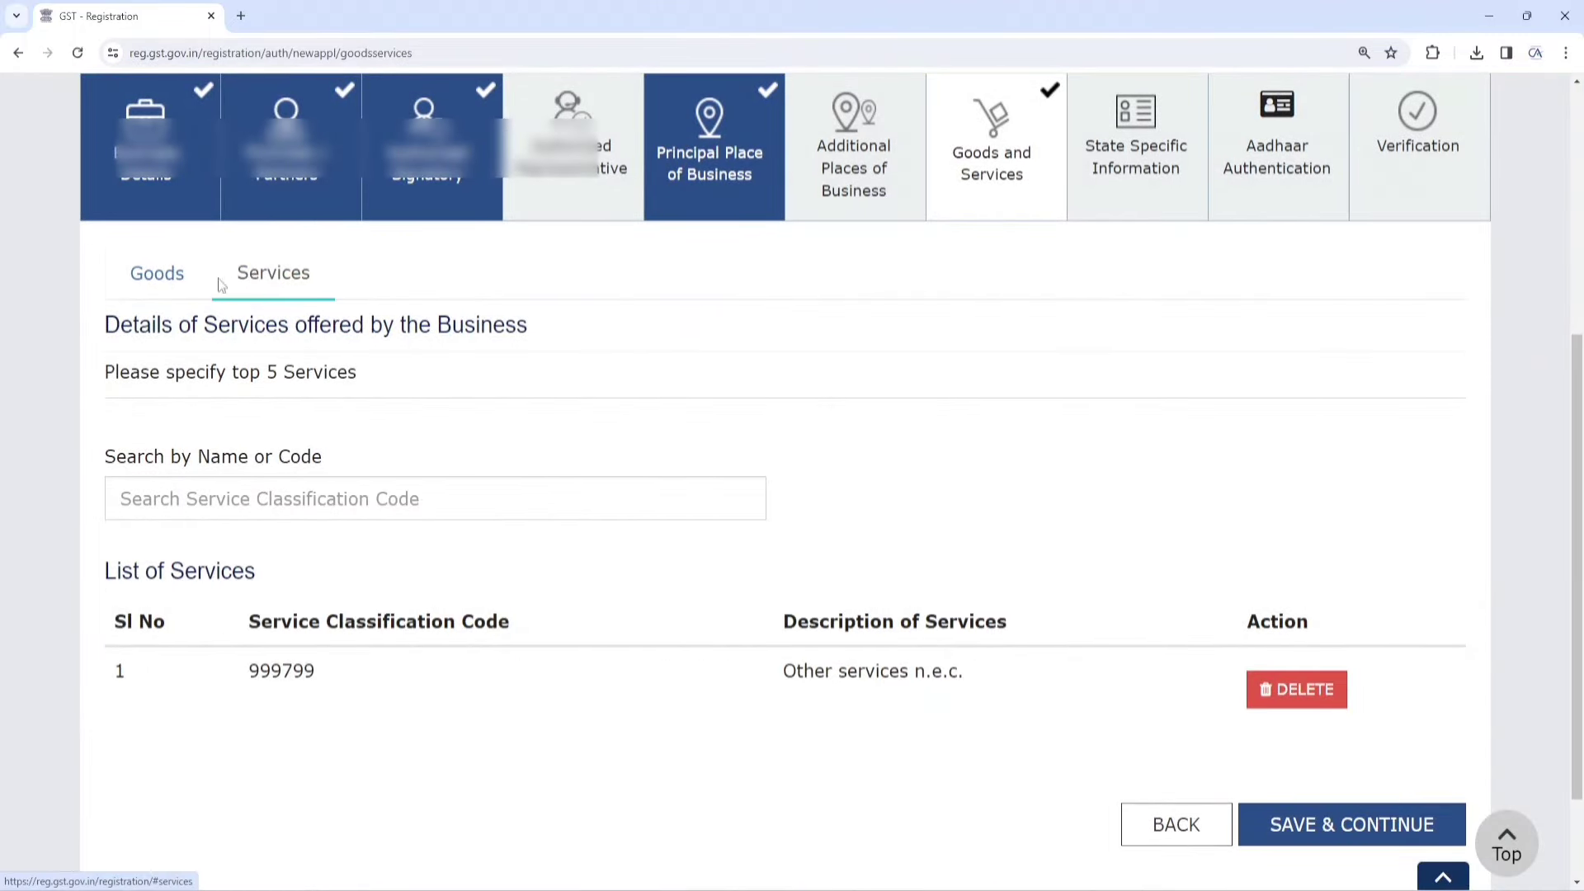
{"action": "left_click", "coordinate": [165, 279]}
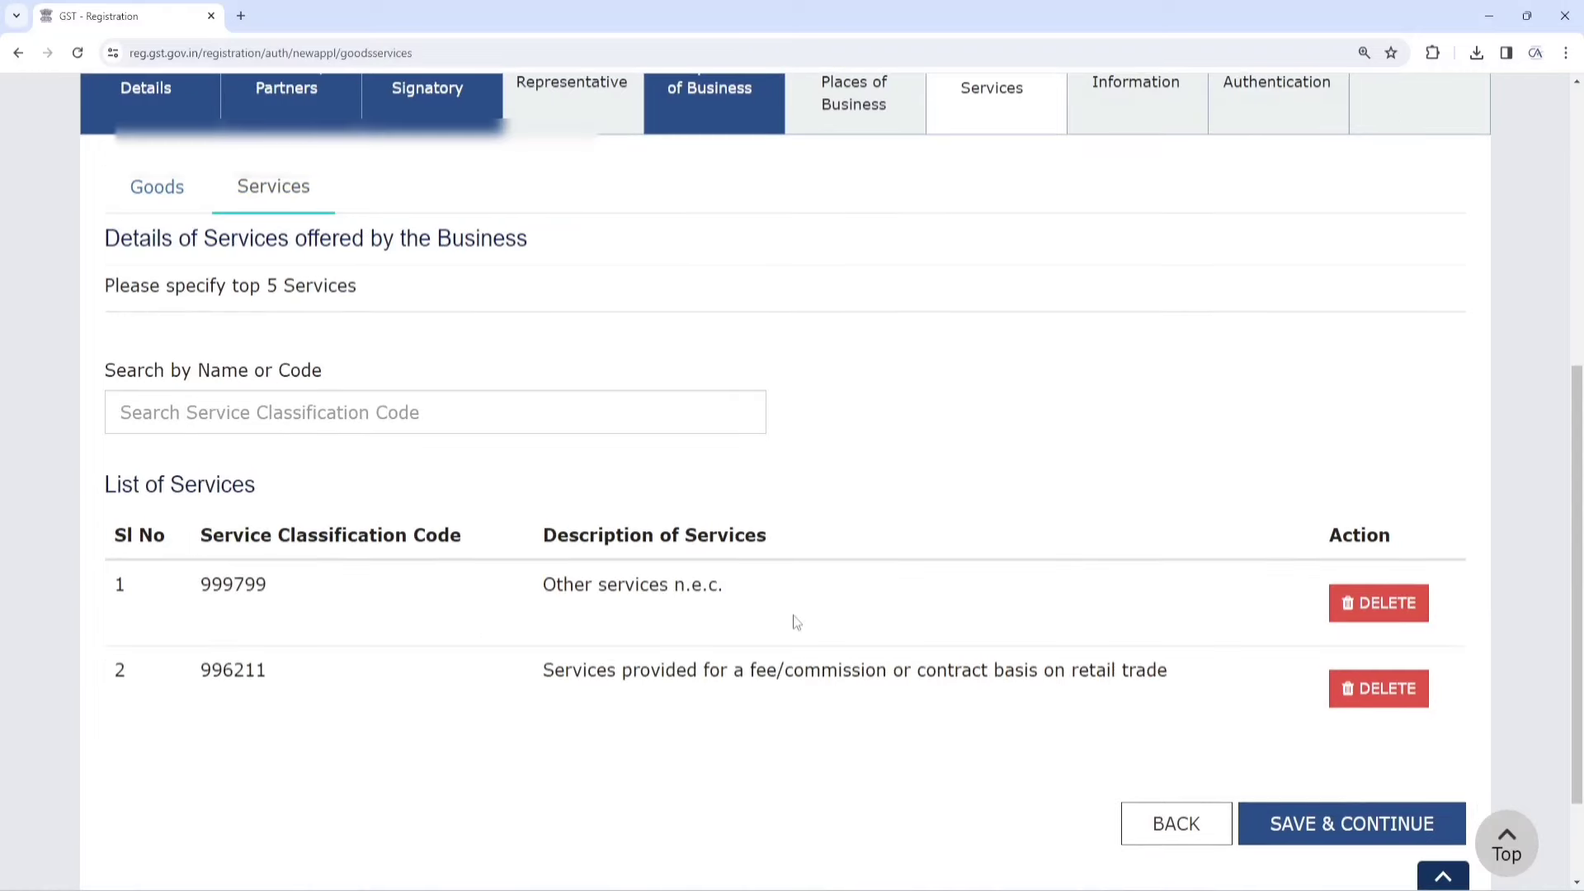
{"action": "left_click", "coordinate": [162, 198]}
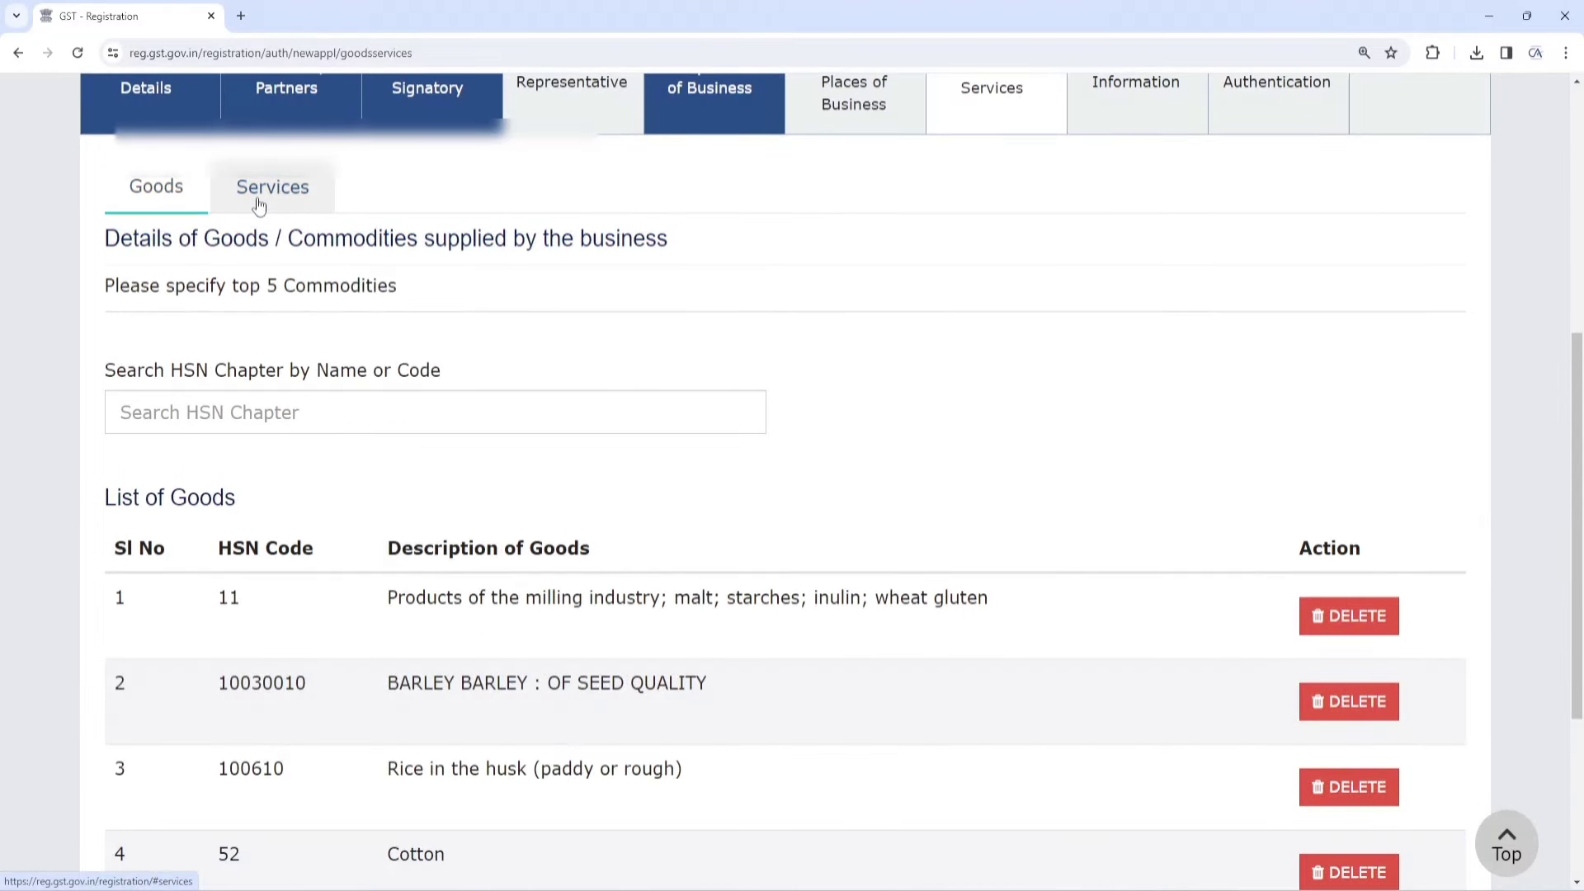
{"action": "left_click", "coordinate": [259, 205]}
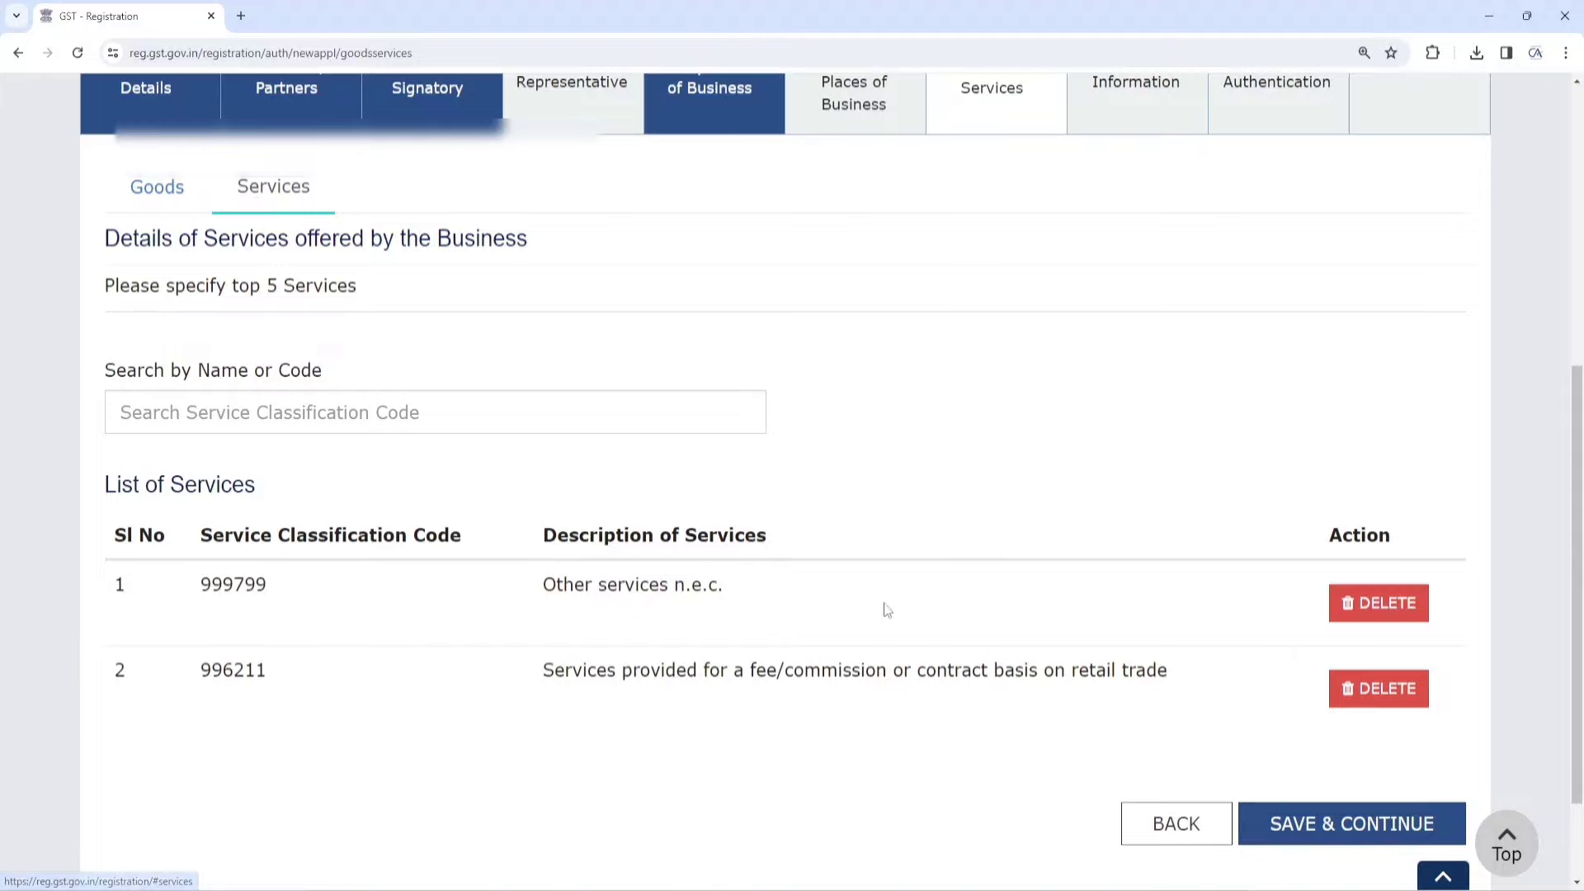
{"action": "left_click", "coordinate": [1342, 838]}
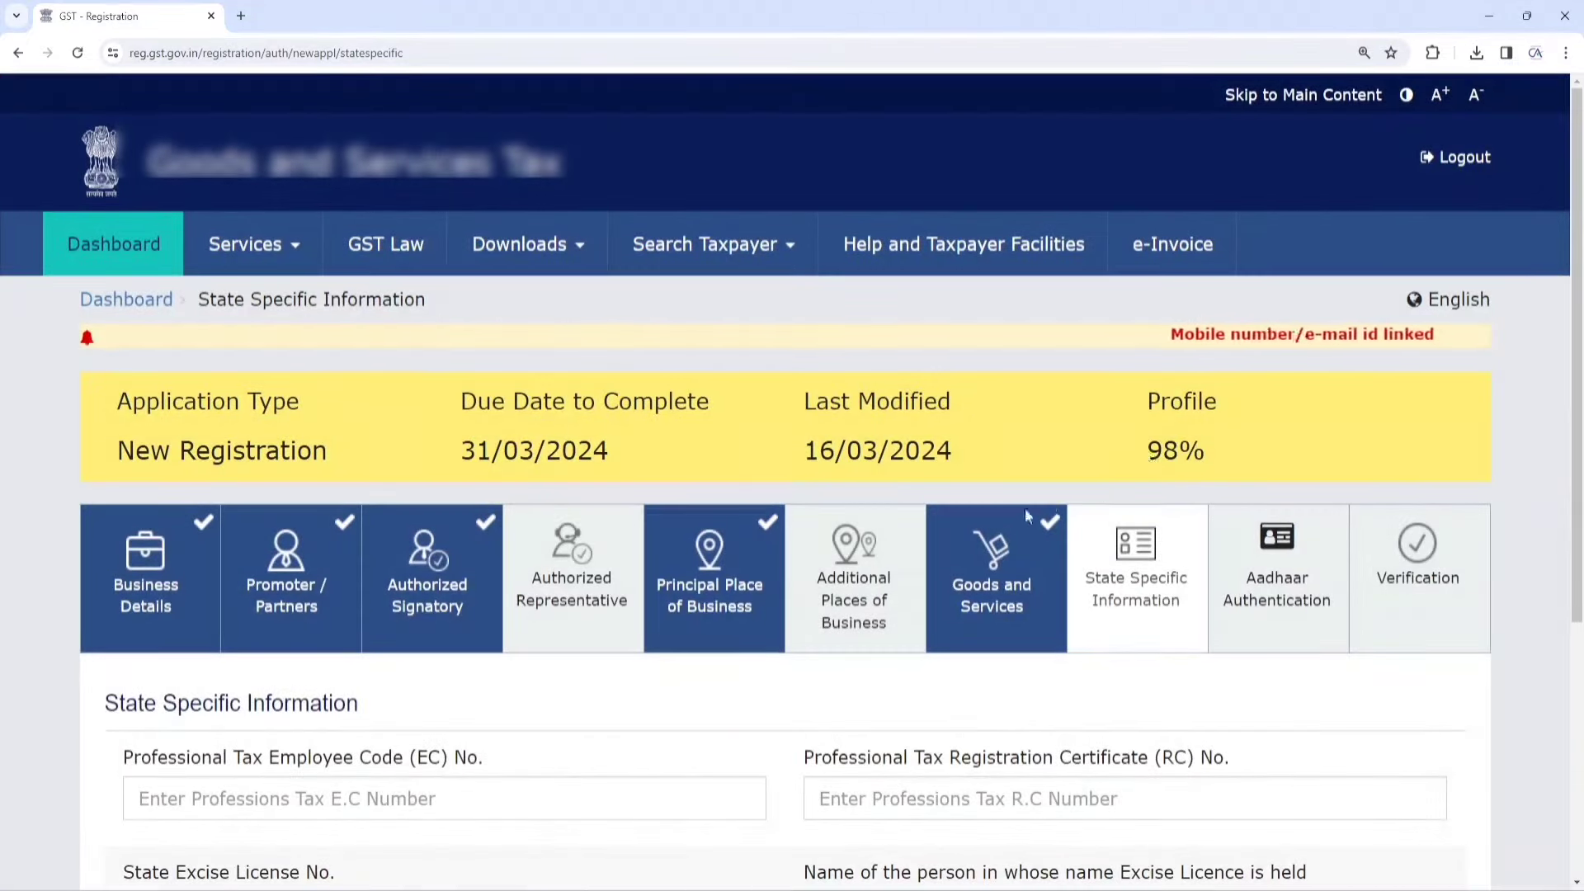
Save State Specific Information blank, then save Aadhaar authentication as Yes and accept the warning
{"action": "scroll", "coordinate": [397, 492], "scroll_direction": "down", "scroll_amount": 3}
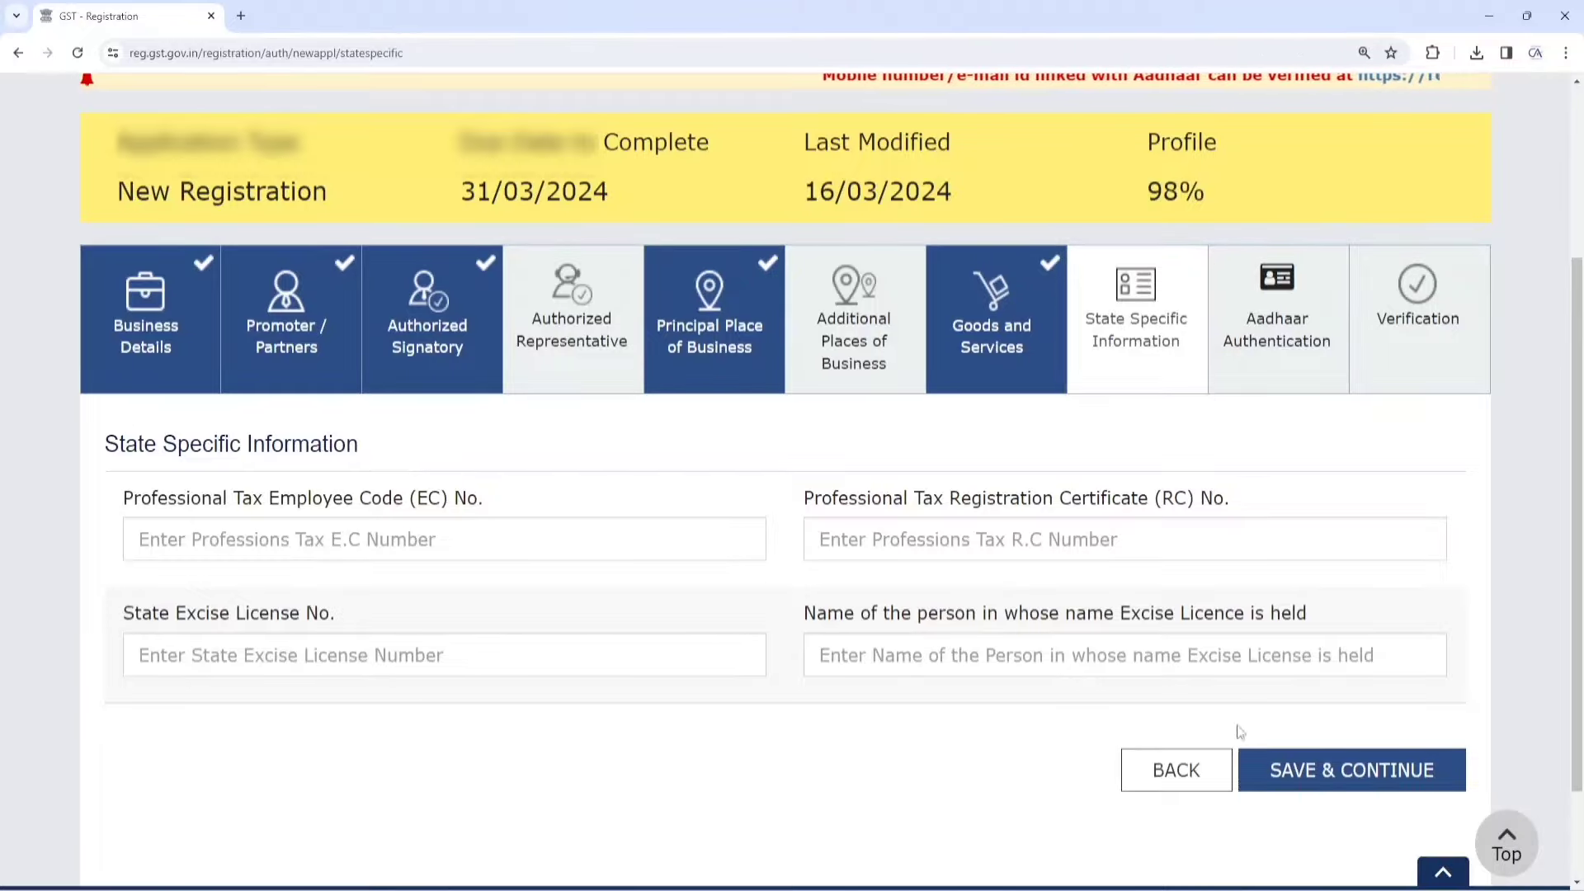
{"action": "left_click", "coordinate": [1315, 769]}
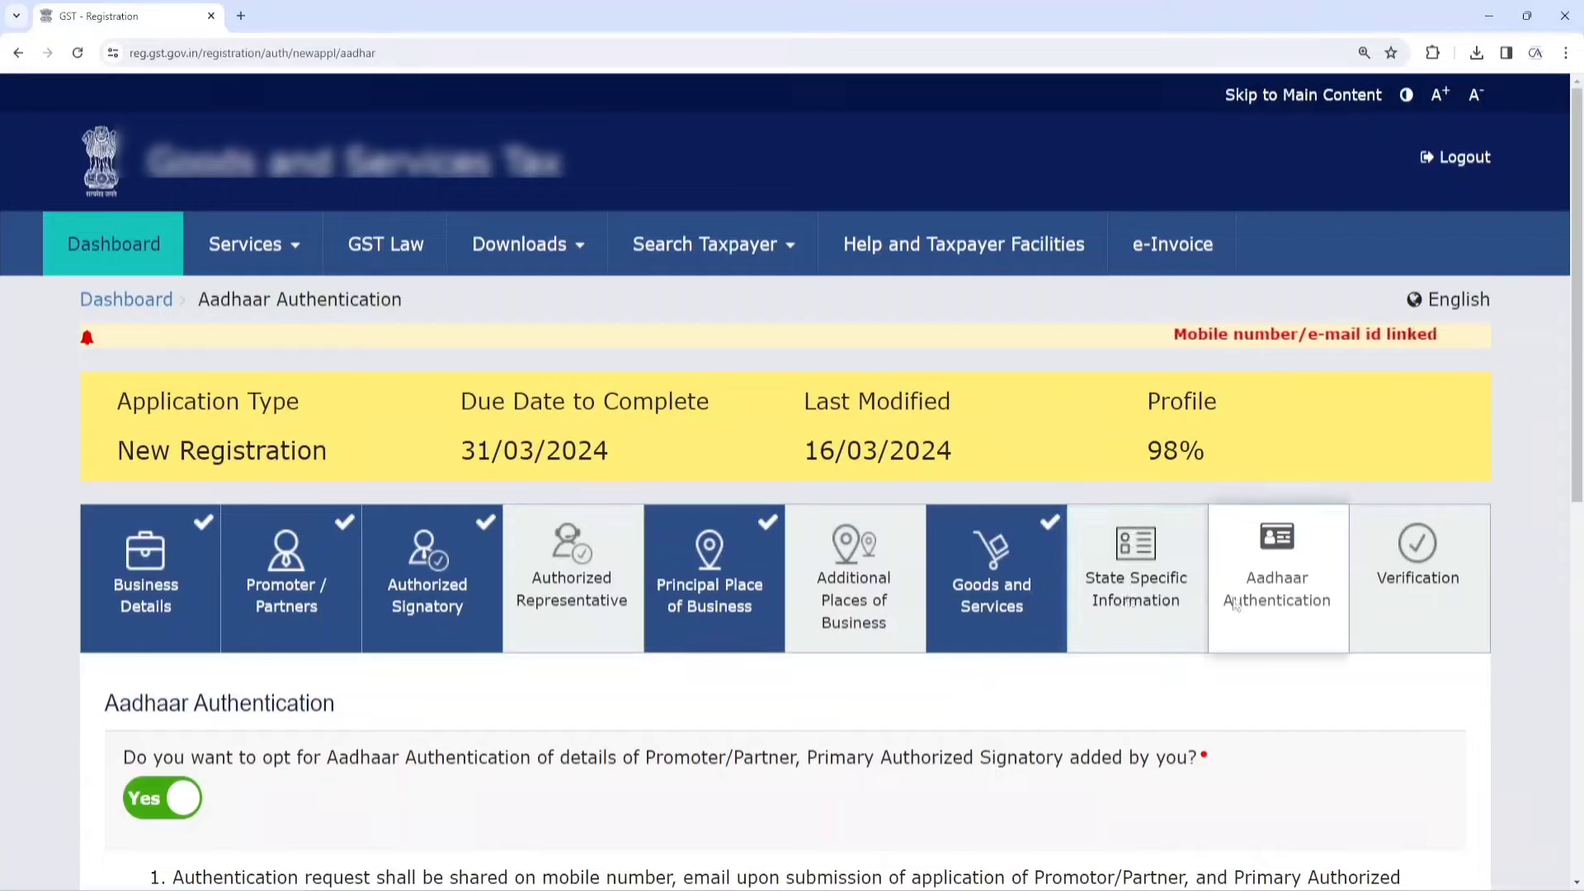
{"action": "scroll", "coordinate": [1252, 577], "scroll_direction": "down", "scroll_amount": 1}
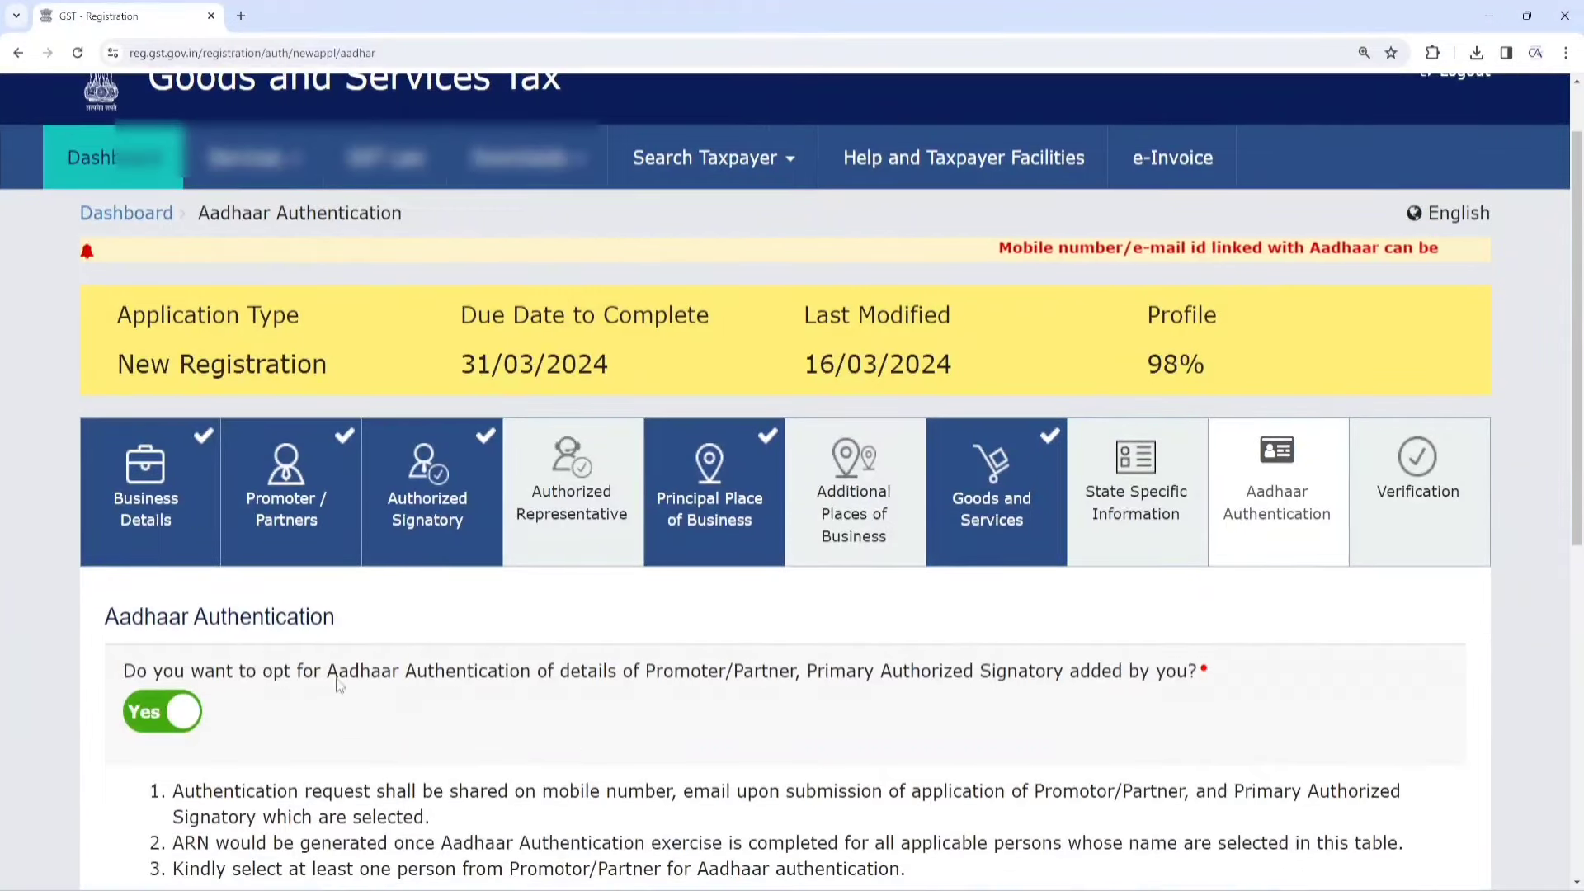
{"action": "scroll", "coordinate": [463, 608], "scroll_direction": "down", "scroll_amount": 1}
{"action": "scroll", "coordinate": [464, 608], "scroll_direction": "down", "scroll_amount": 2}
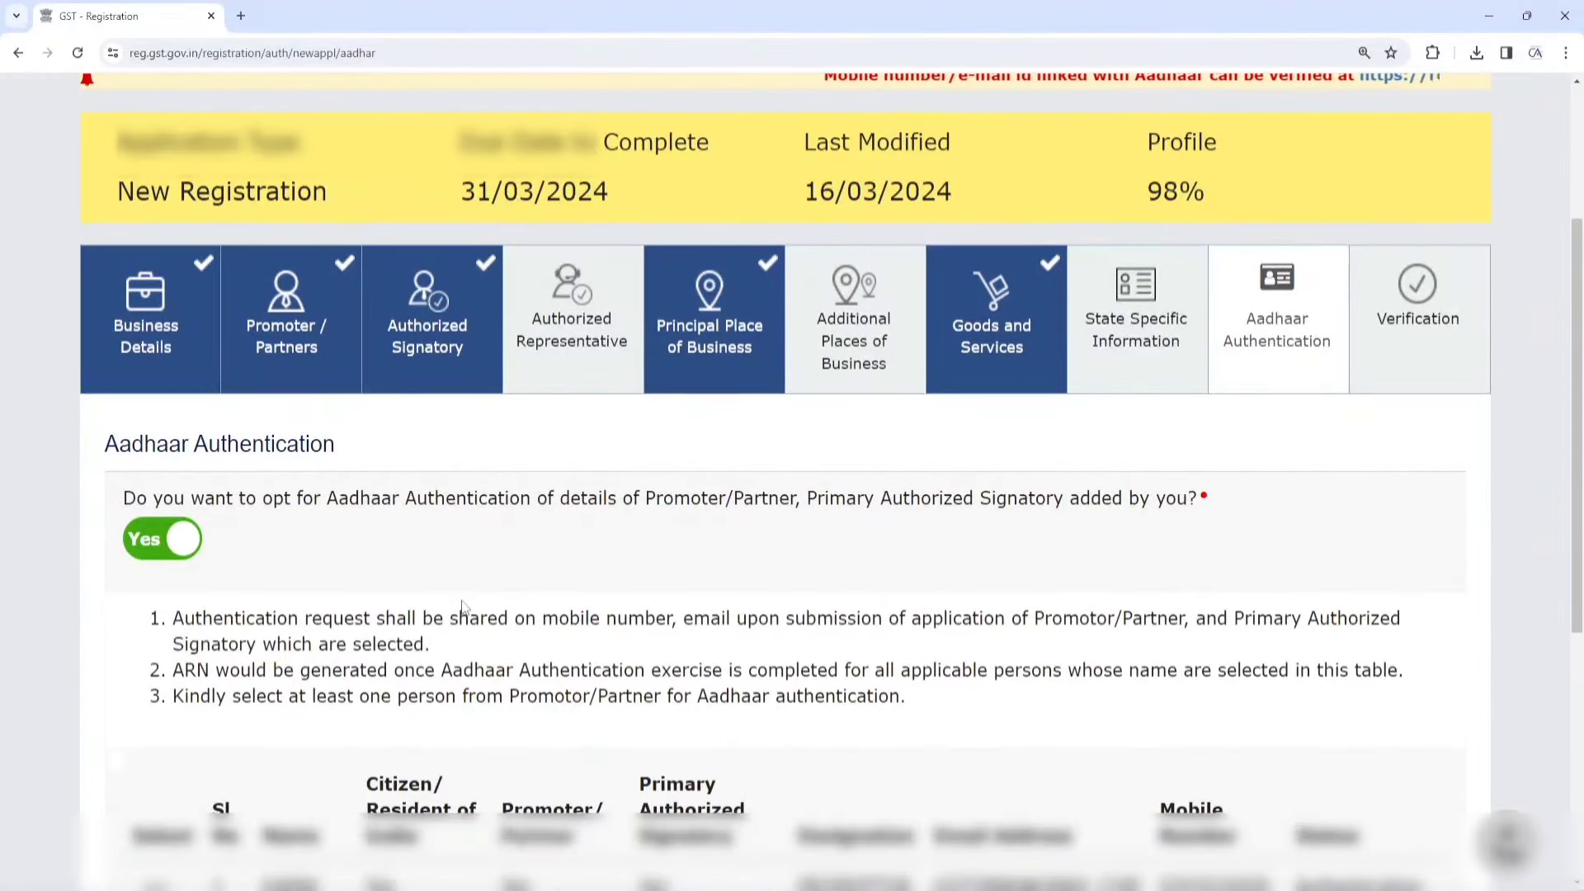
{"action": "scroll", "coordinate": [464, 608], "scroll_direction": "up", "scroll_amount": 1}
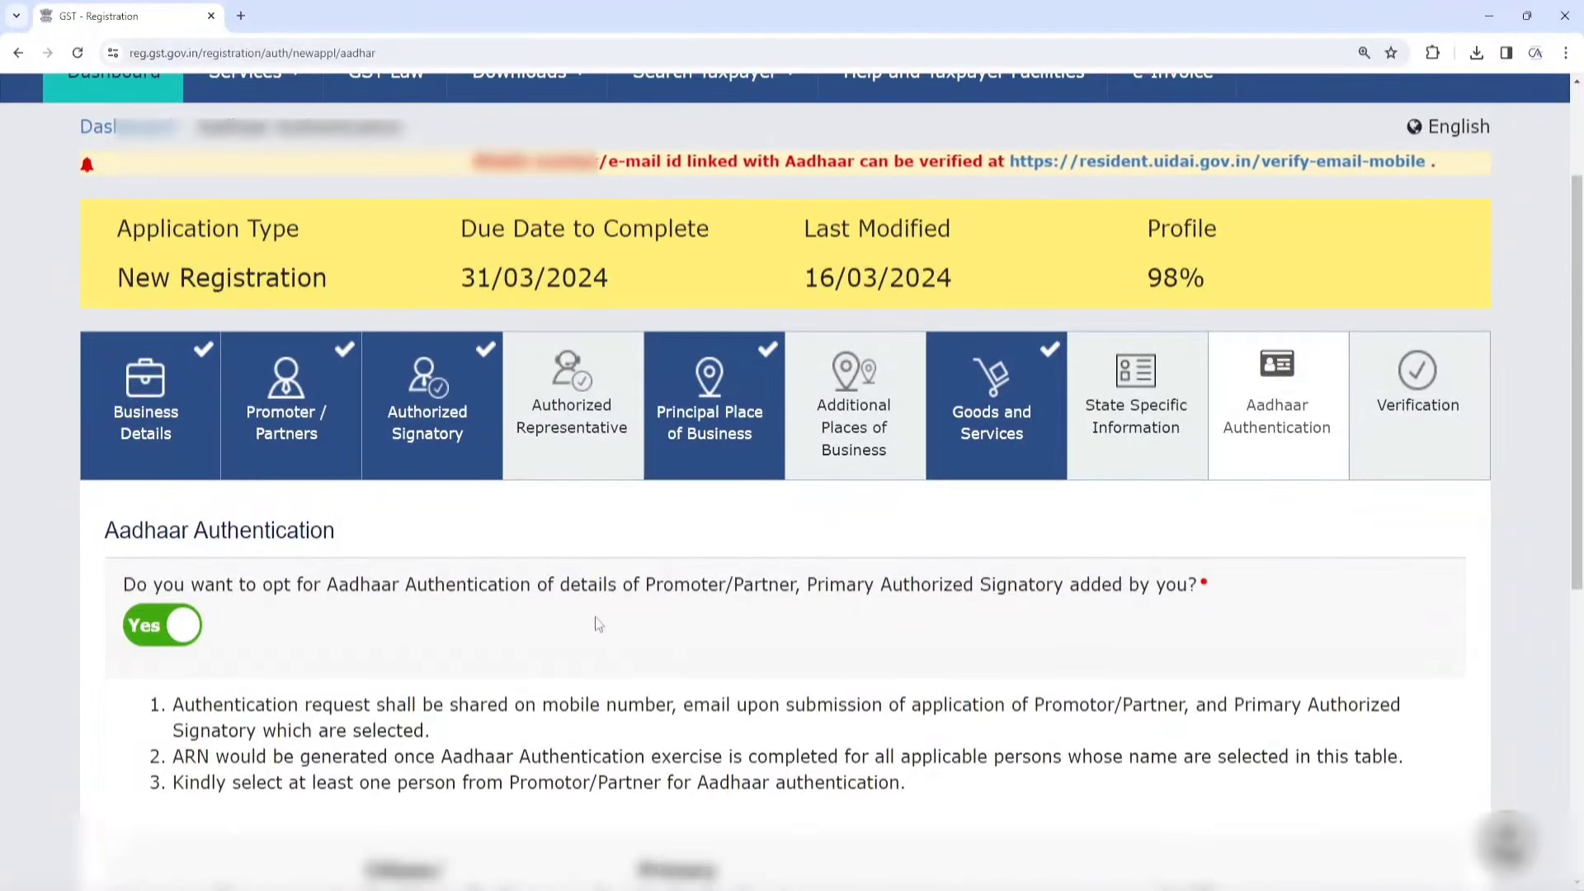
{"action": "scroll", "coordinate": [598, 624], "scroll_direction": "down", "scroll_amount": 7}
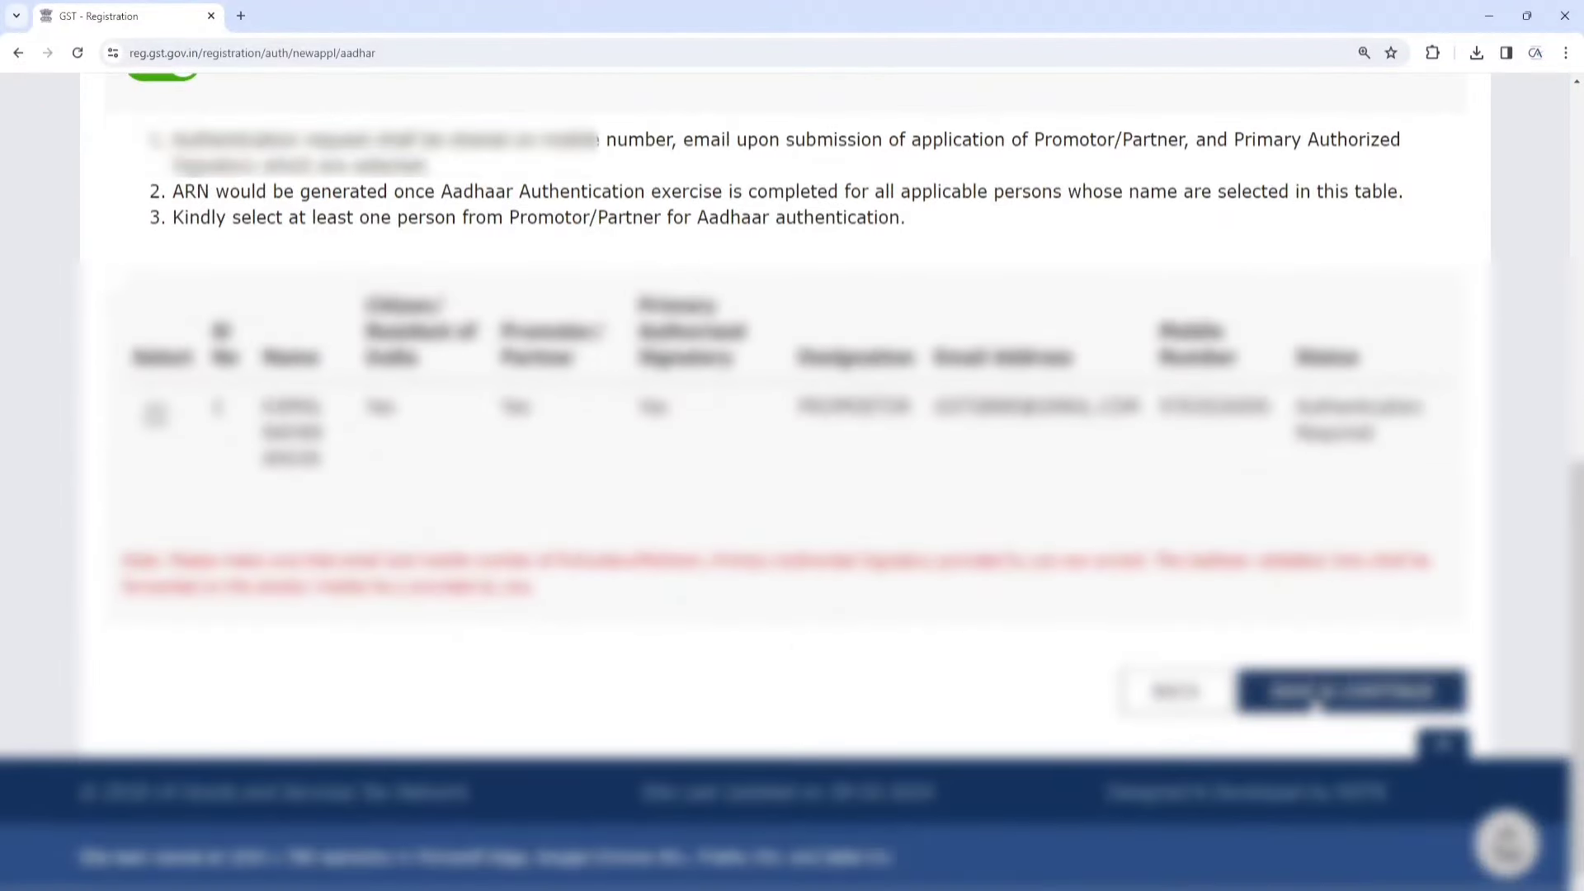
{"action": "left_click", "coordinate": [1318, 695]}
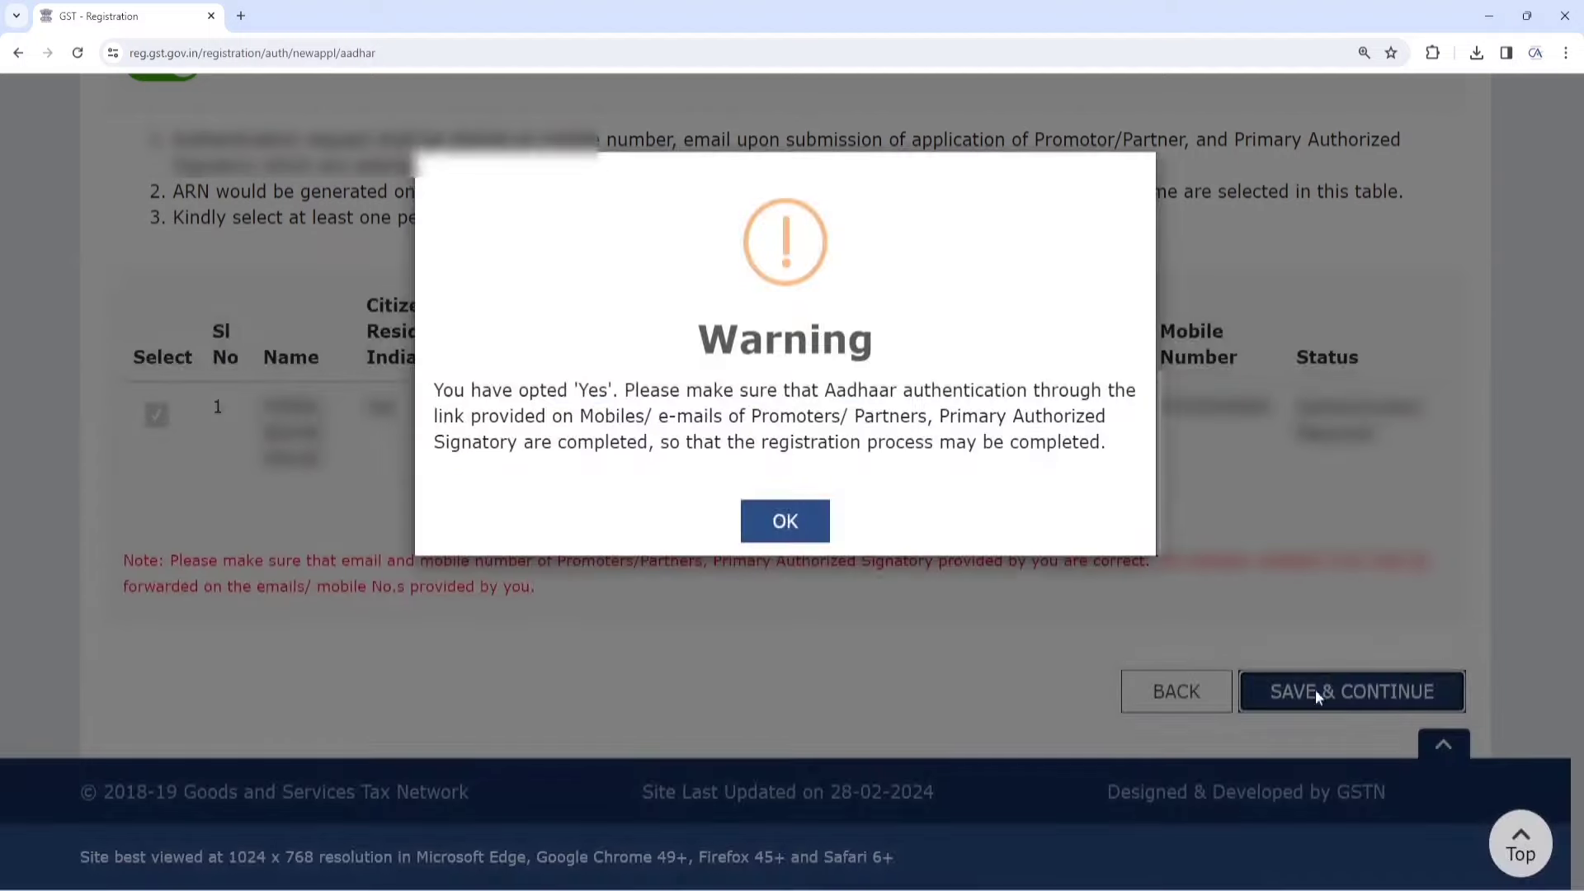
{"action": "left_click", "coordinate": [752, 520]}
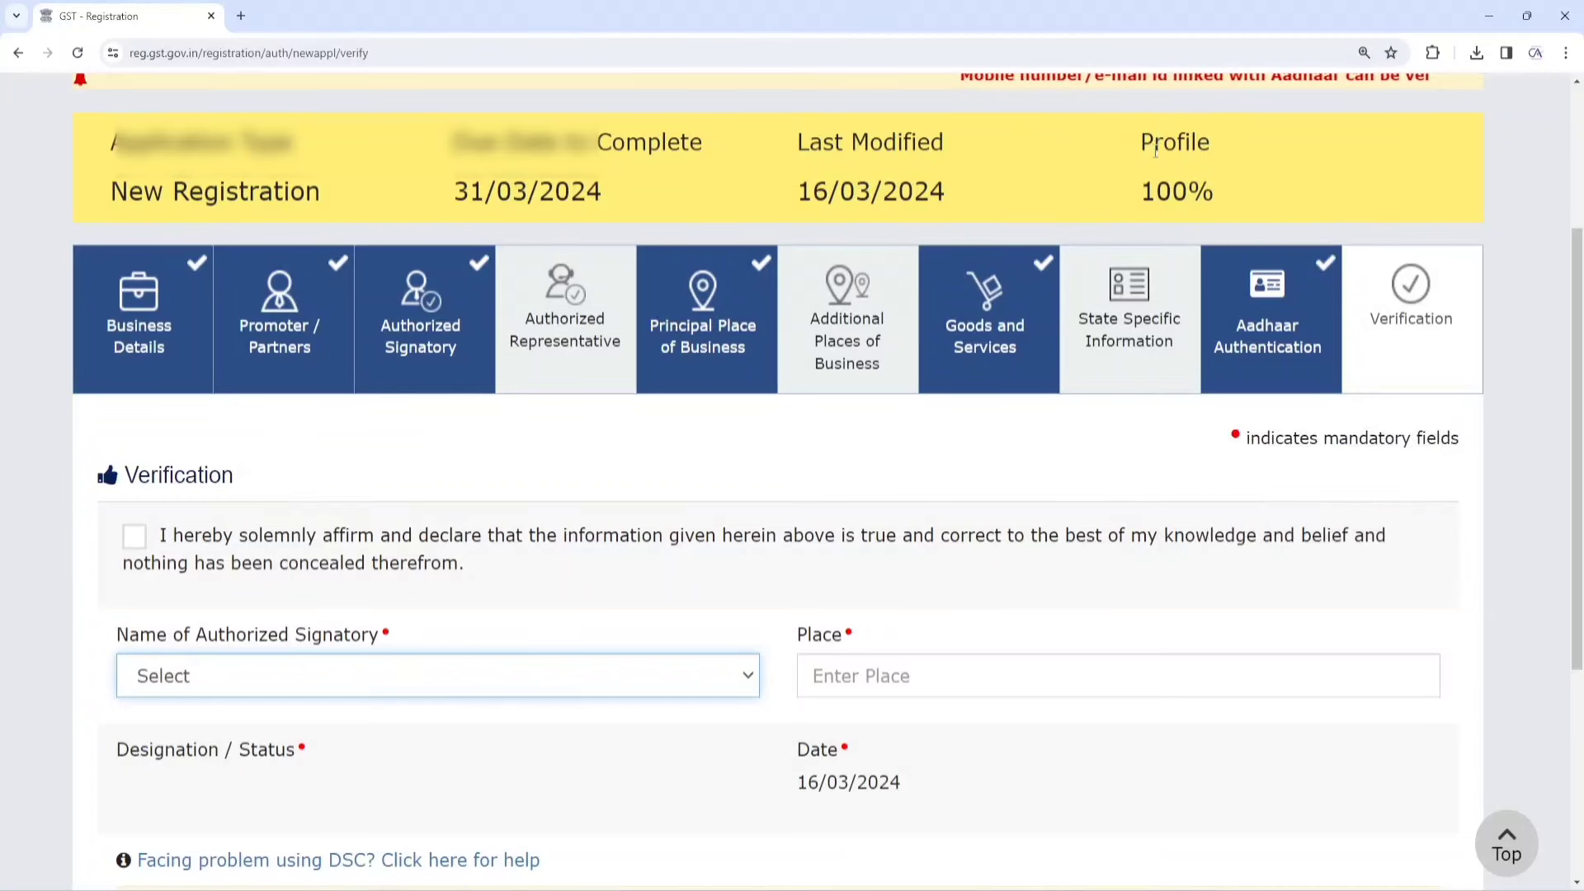
Affirm the verification declaration and choose the authorized signatory, with designation PROPRIETOR
{"action": "left_click_drag", "start_coordinate": [1140, 186], "coordinate": [1200, 196]}
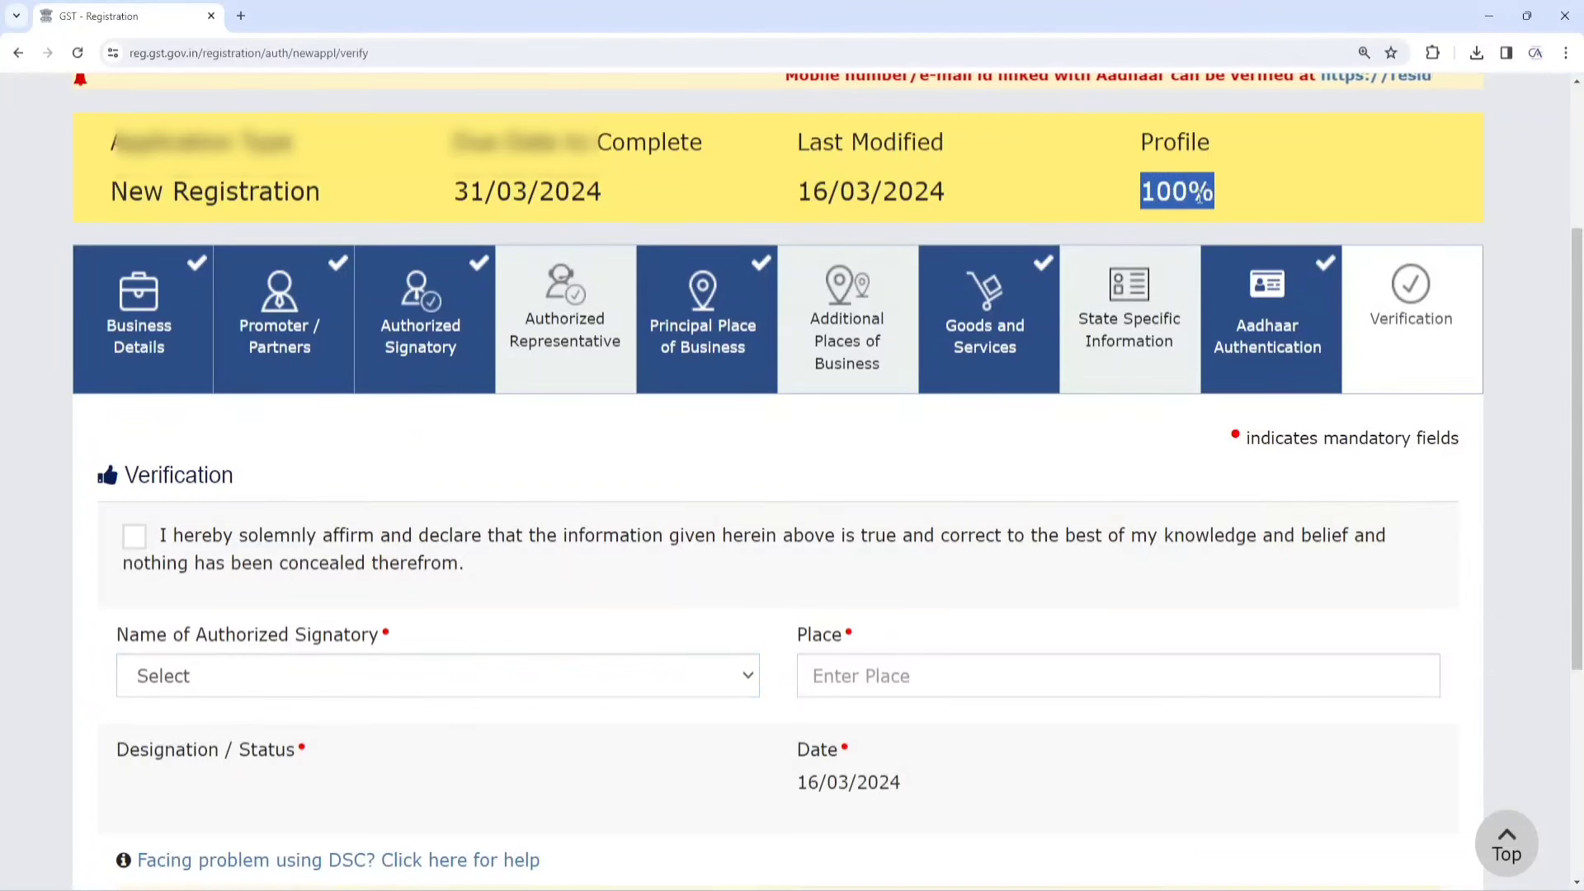
{"action": "left_click", "coordinate": [135, 537]}
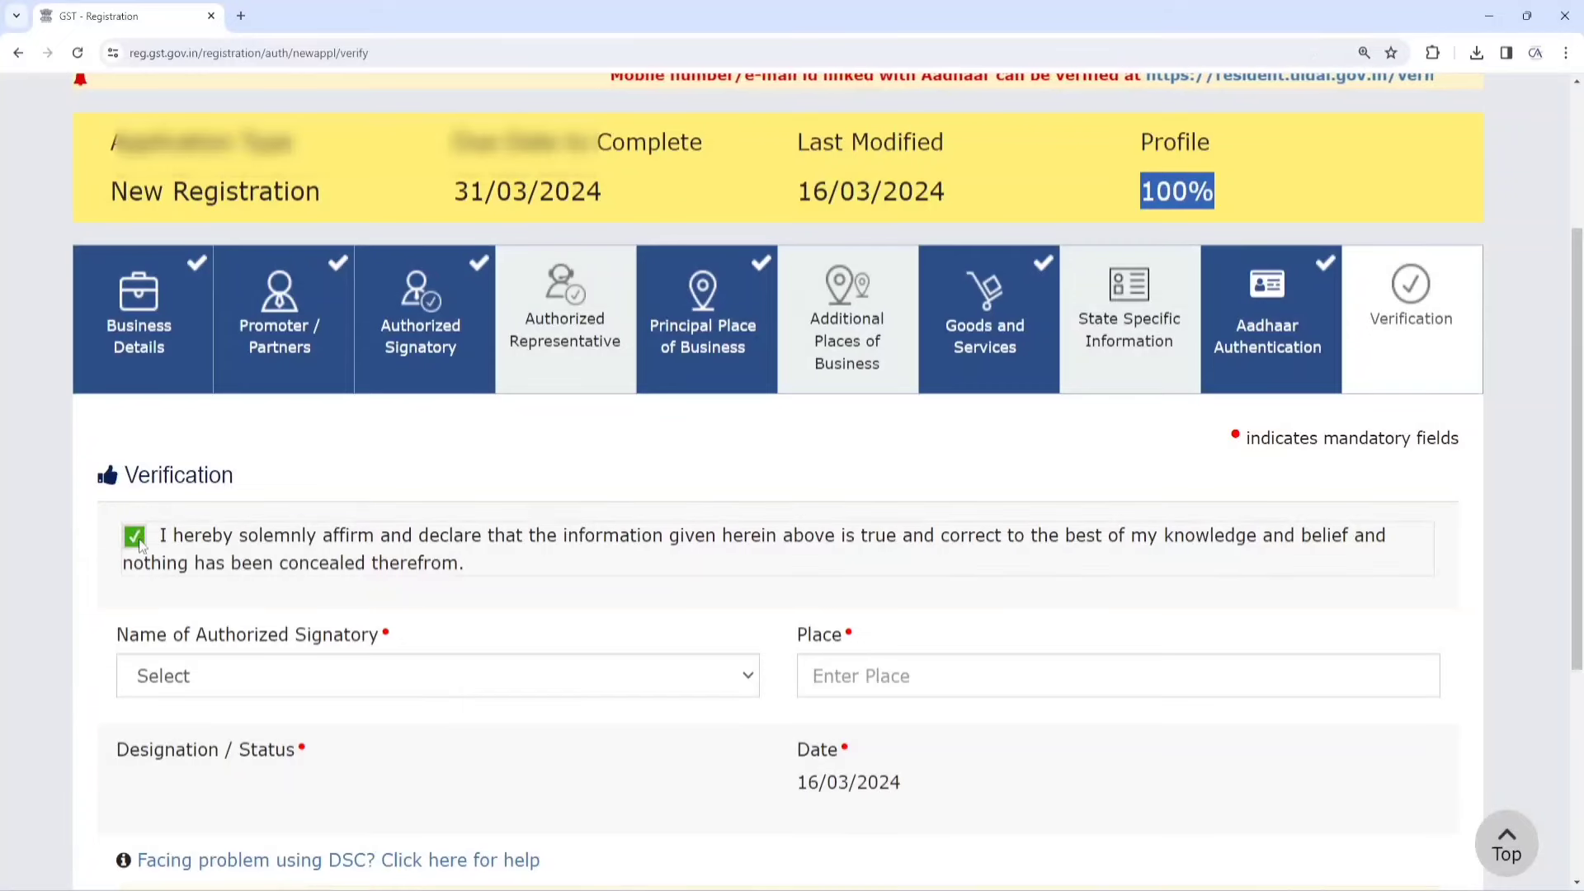
{"action": "scroll", "coordinate": [573, 473], "scroll_direction": "down", "scroll_amount": 3}
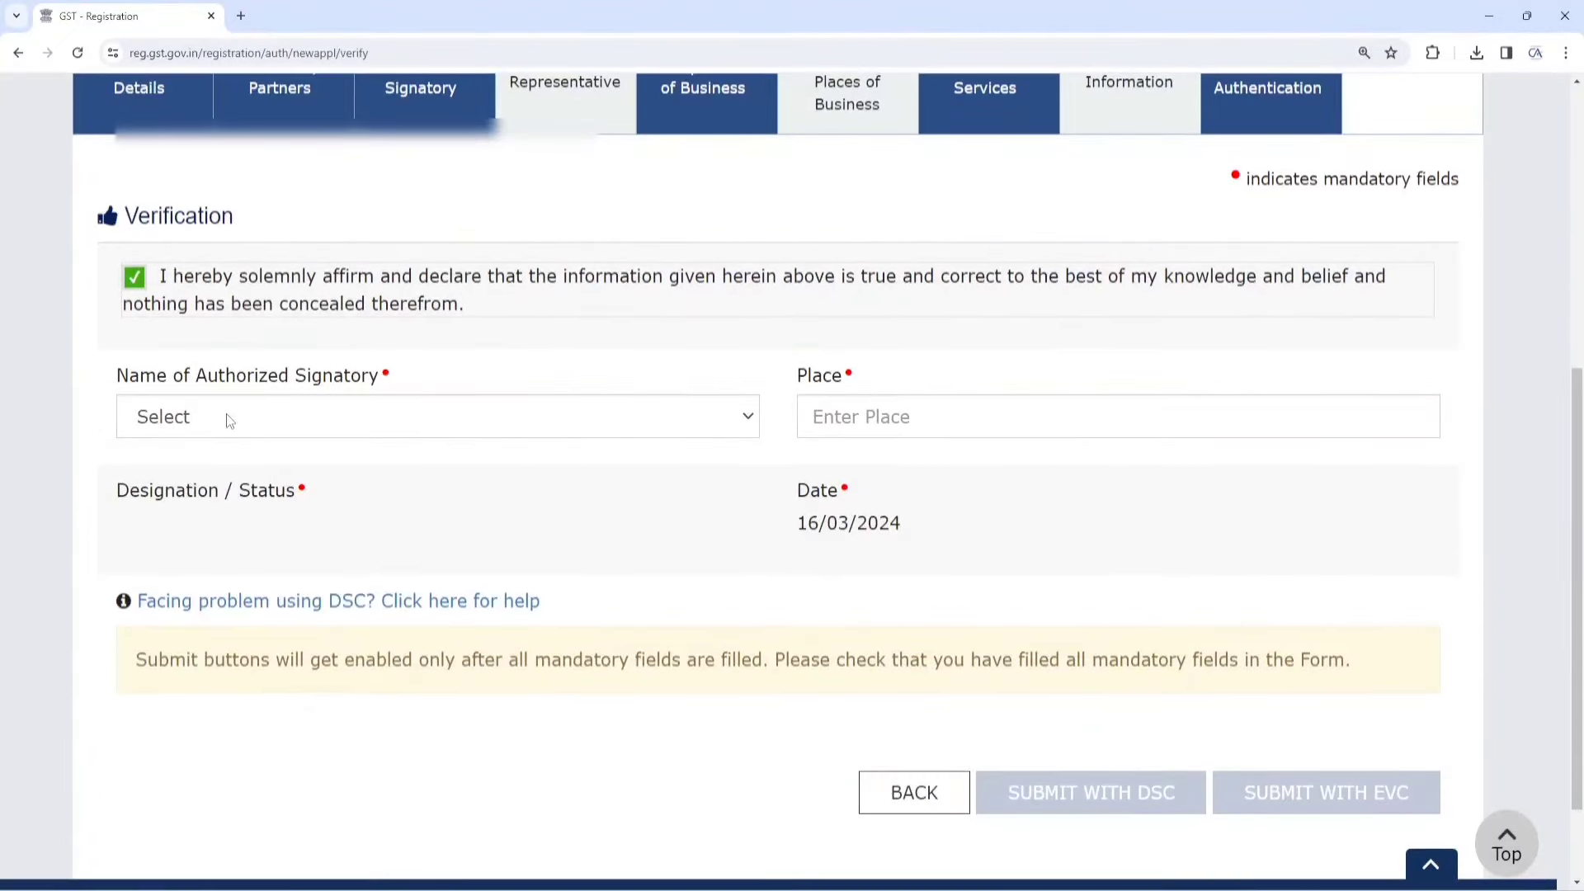
{"action": "left_click", "coordinate": [226, 414]}
{"action": "left_click", "coordinate": [230, 462]}
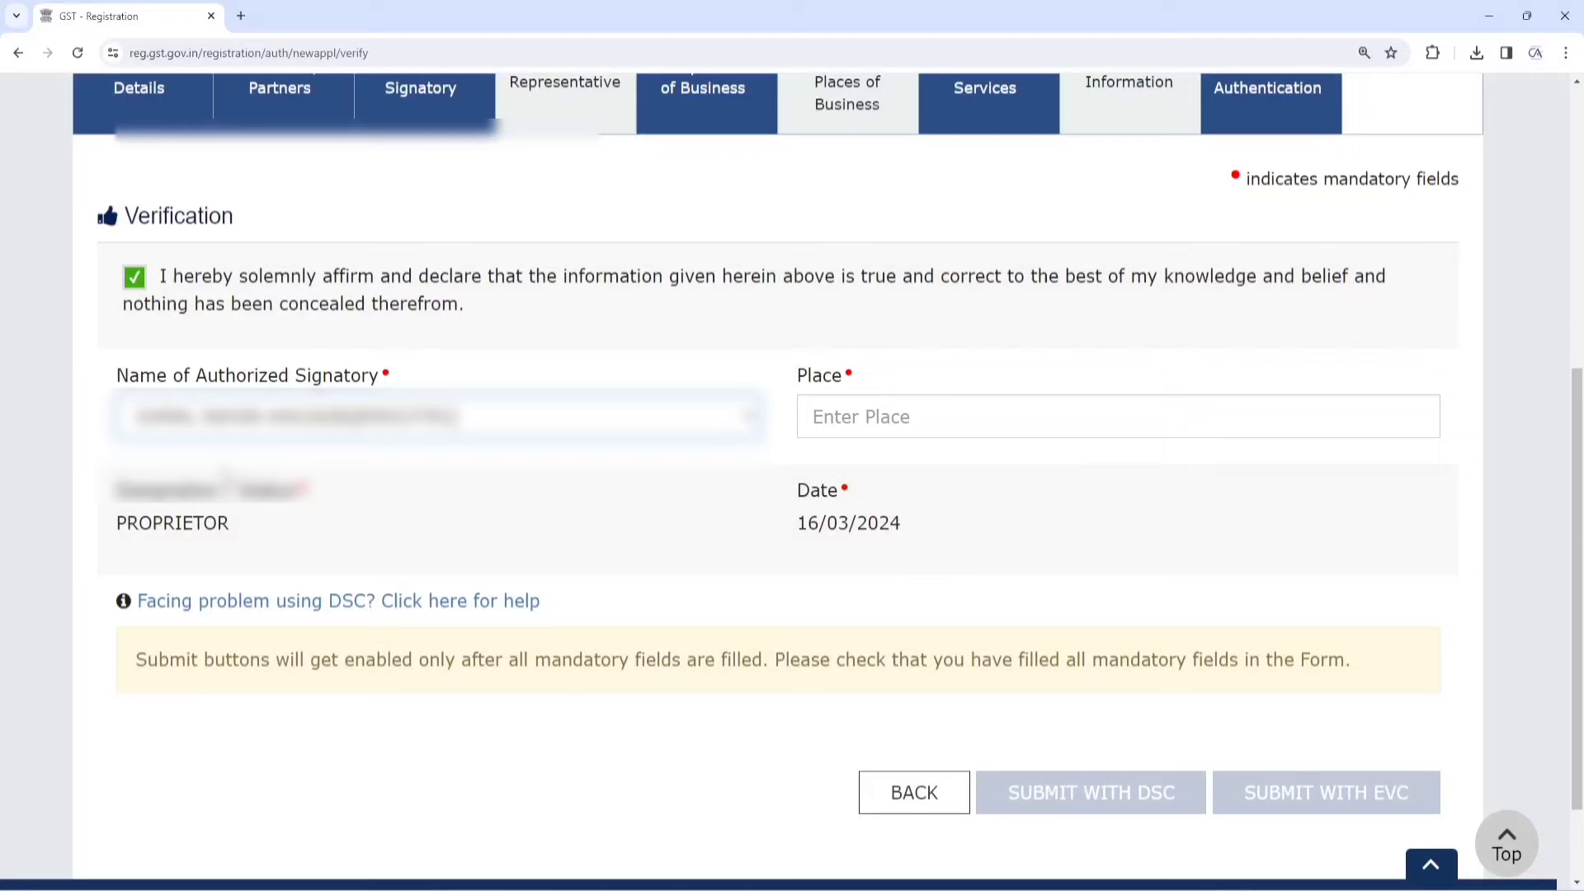
Enter Surendranagar as the place, submit with EVC, and paste the received OTP
{"action": "left_click", "coordinate": [943, 428]}
{"action": "type", "text": "Surendranagar"}
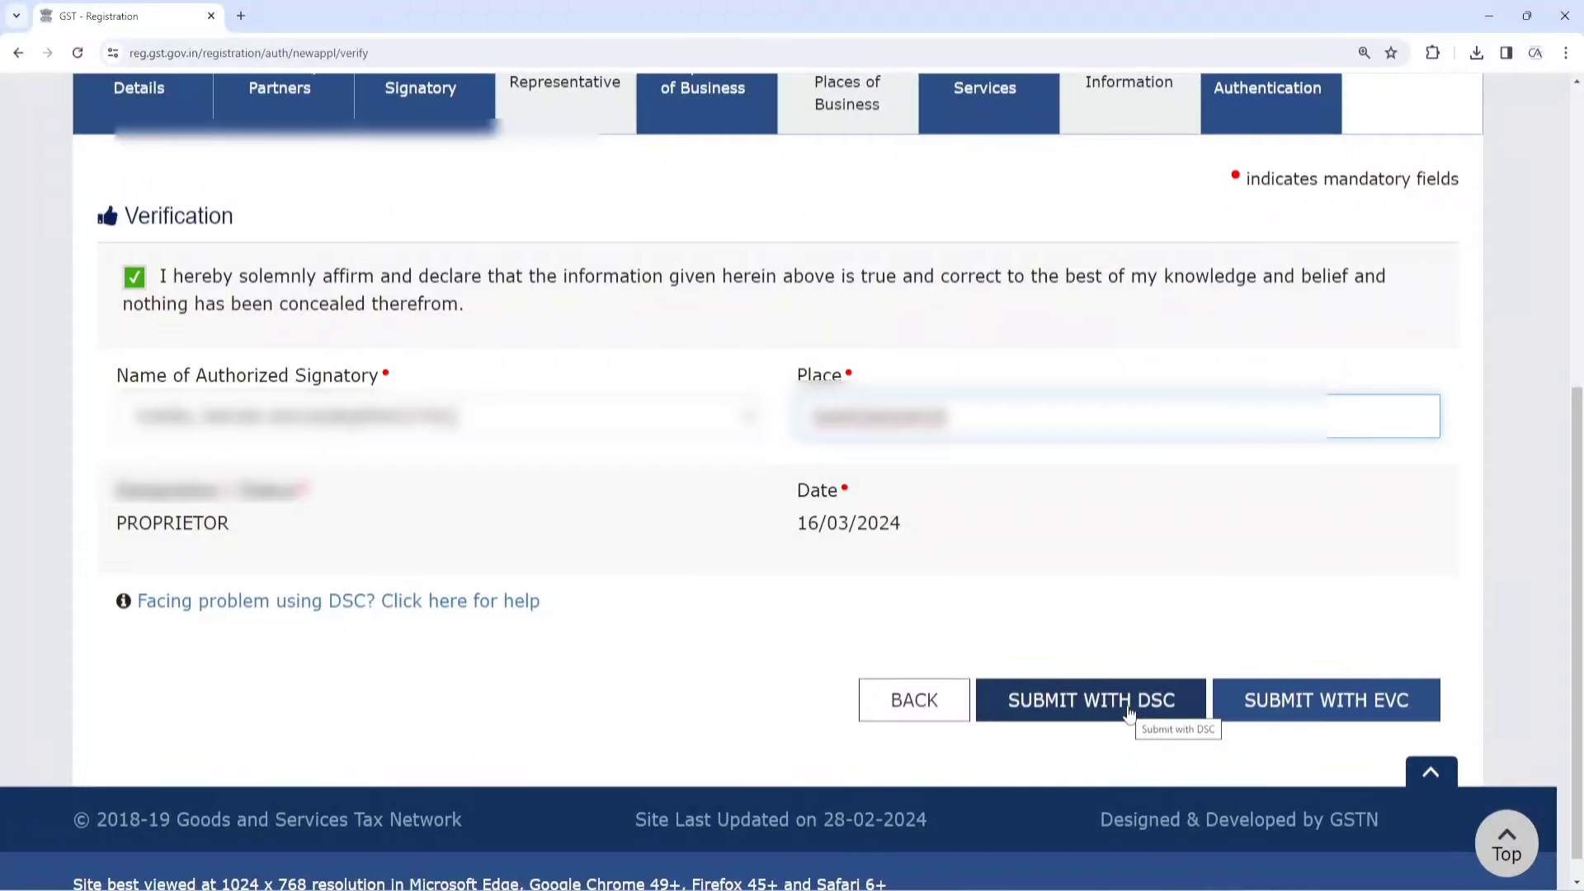
{"action": "left_click", "coordinate": [1315, 708]}
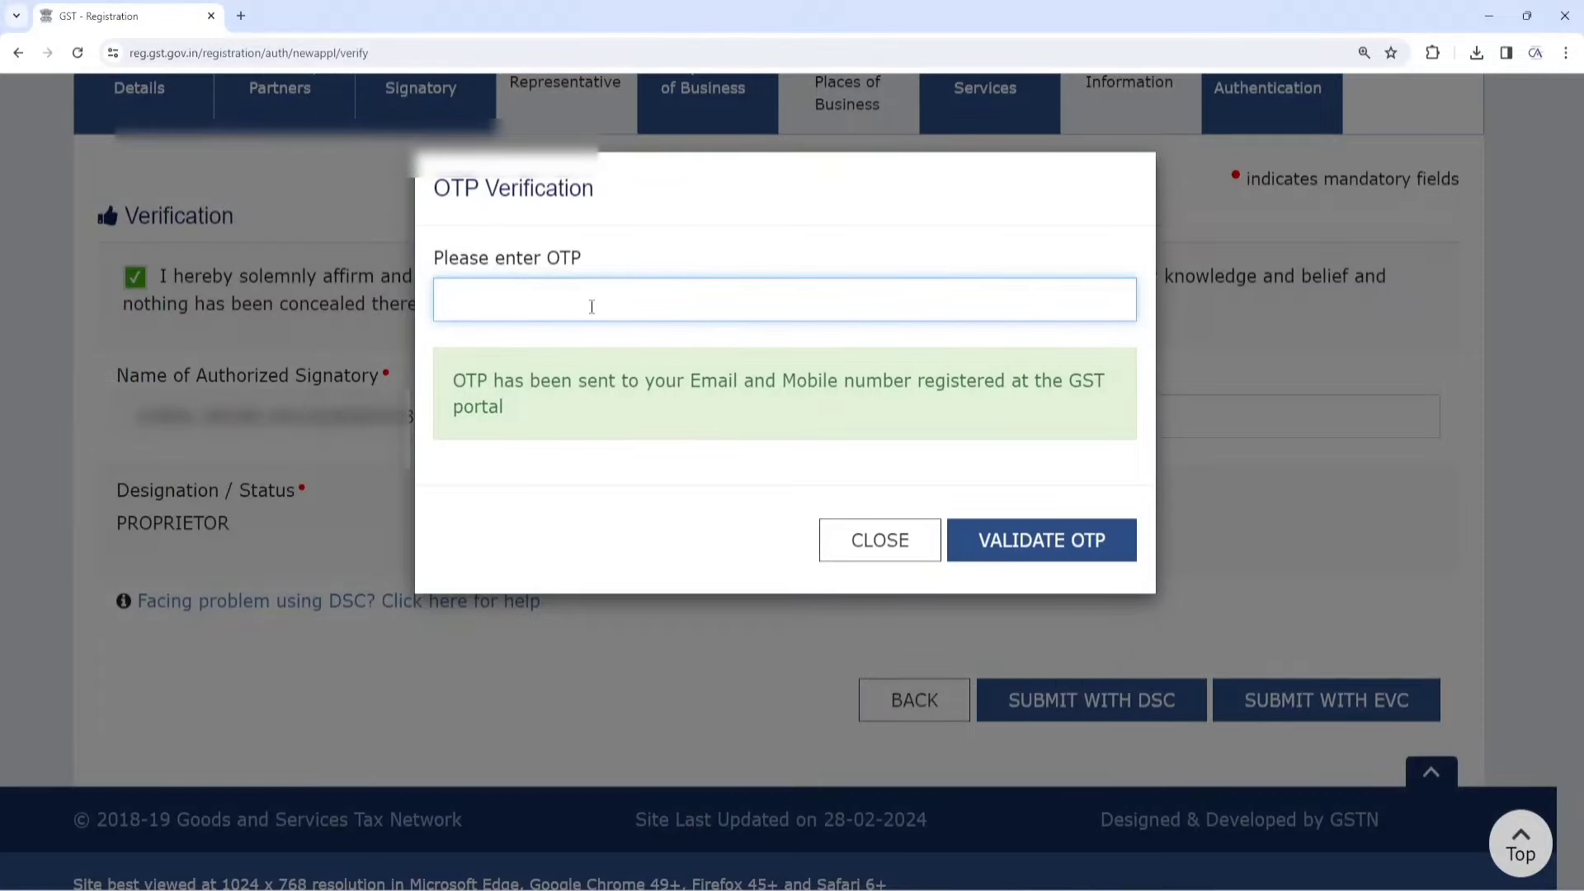
{"action": "key", "text": "ctrl+v"}
Validate the OTP and read the SUCCESS acknowledgement about the upcoming ARN
{"action": "left_click", "coordinate": [1067, 538]}
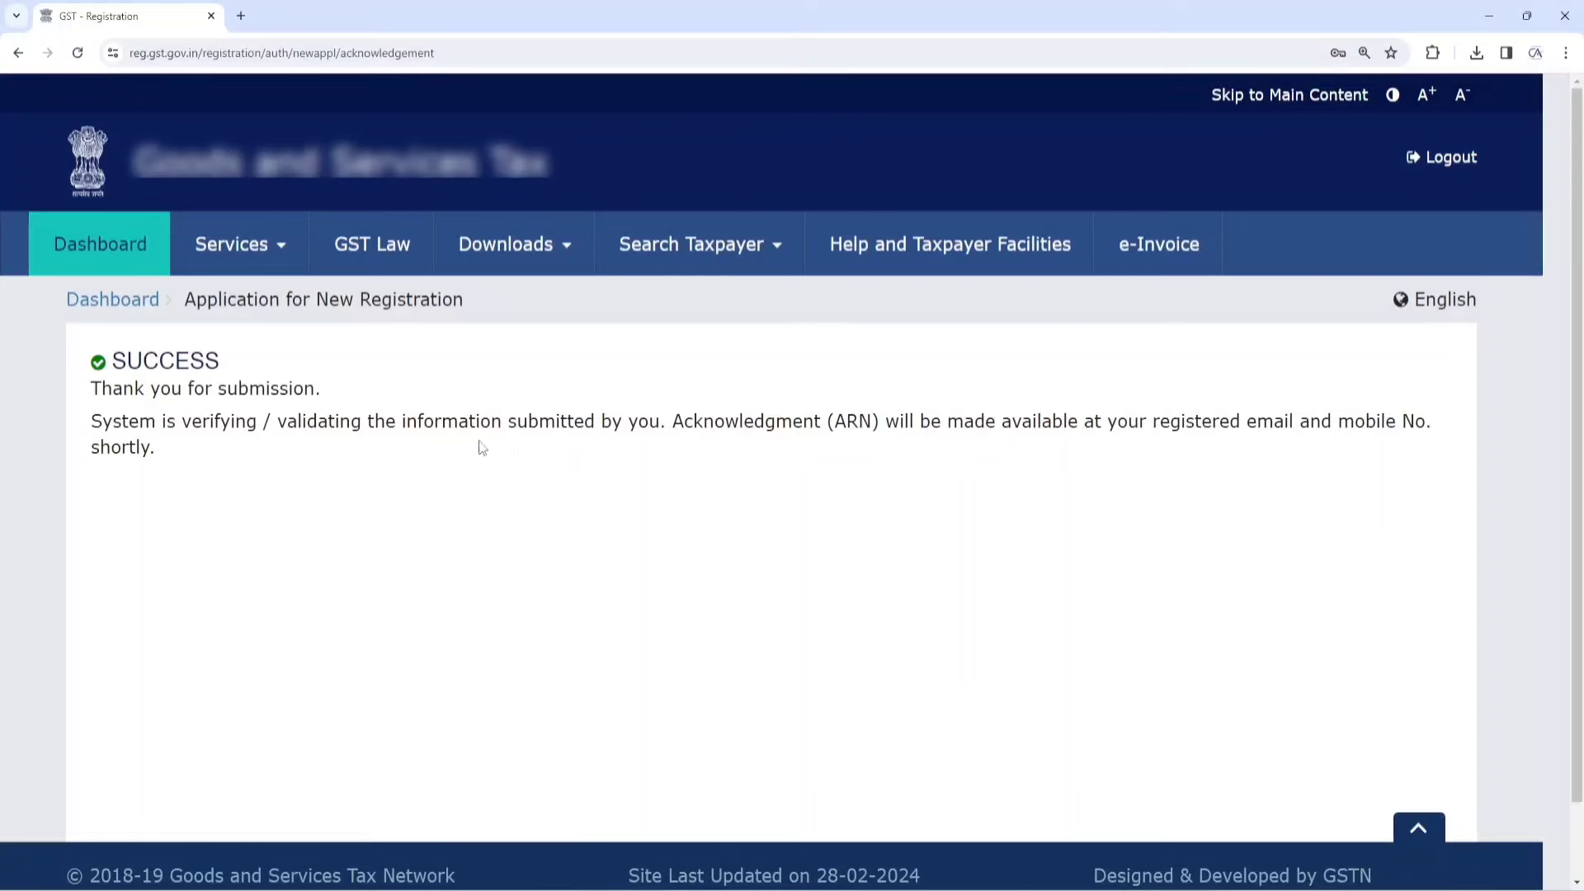
{"action": "left_click_drag", "start_coordinate": [113, 357], "coordinate": [265, 366]}
{"action": "left_click_drag", "start_coordinate": [92, 387], "coordinate": [317, 395]}
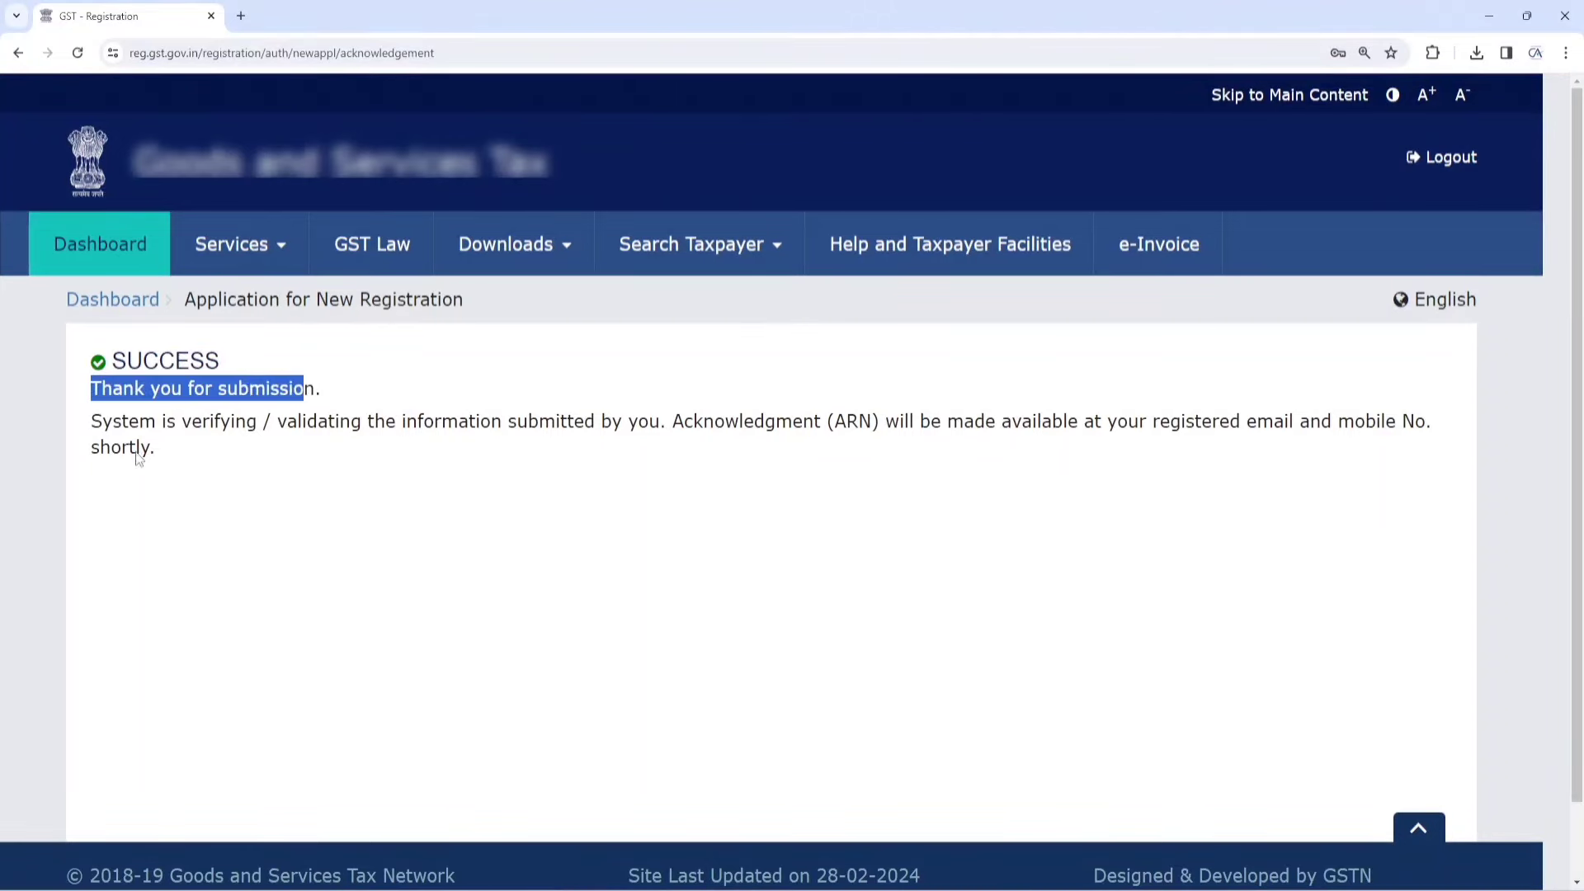
{"action": "left_click_drag", "start_coordinate": [91, 429], "coordinate": [343, 443]}
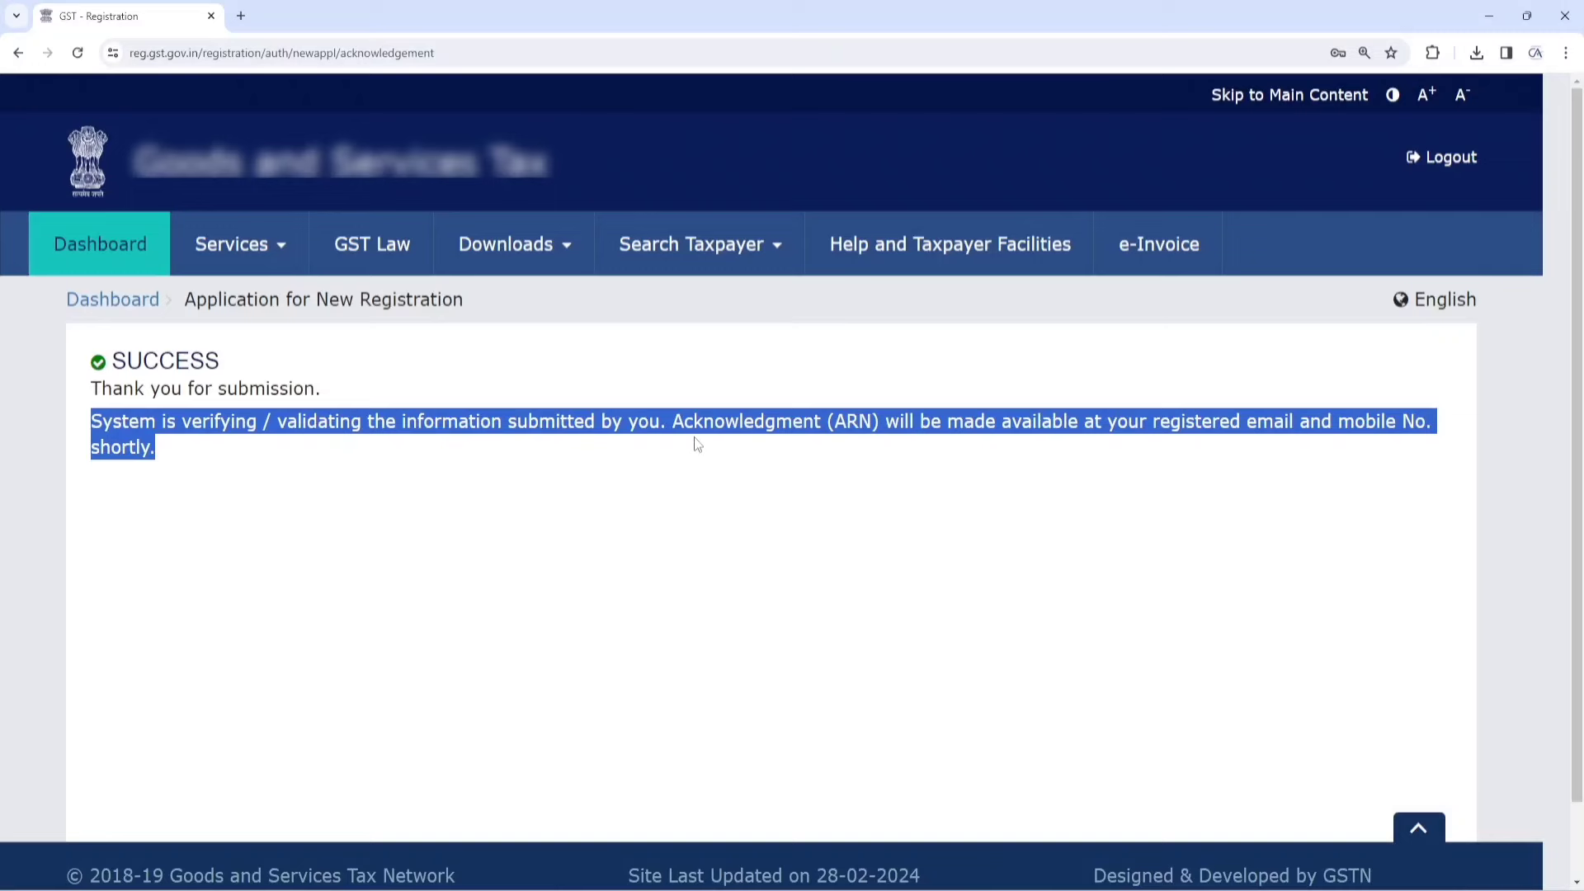
{"action": "left_click_drag", "start_coordinate": [697, 444], "coordinate": [789, 428]}
{"action": "left_click", "coordinate": [775, 463]}
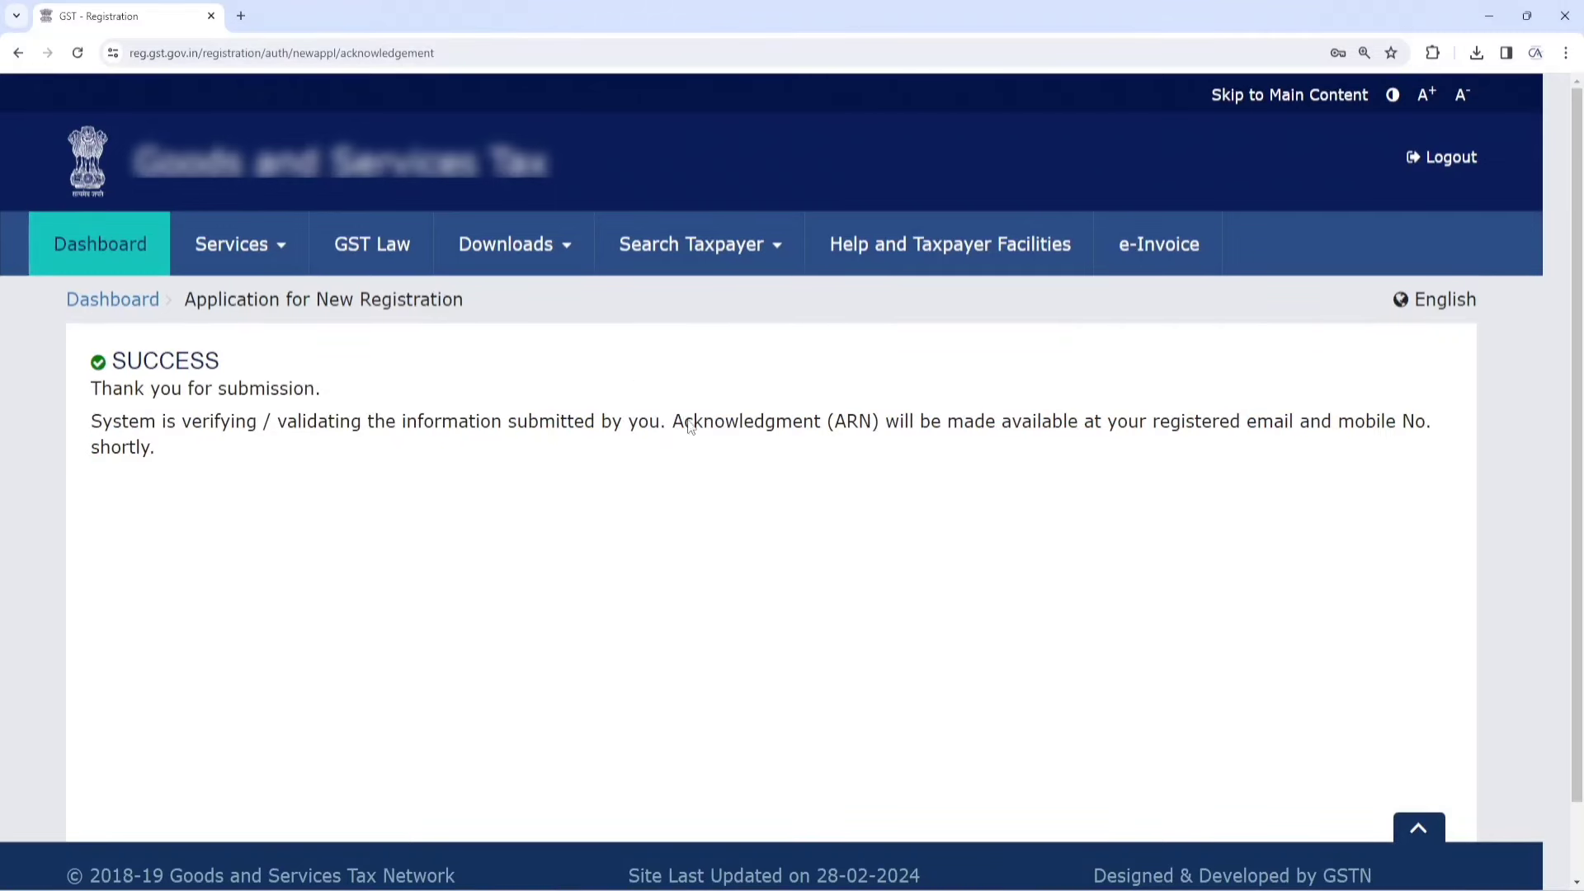
{"action": "left_click_drag", "start_coordinate": [671, 430], "coordinate": [1340, 456]}
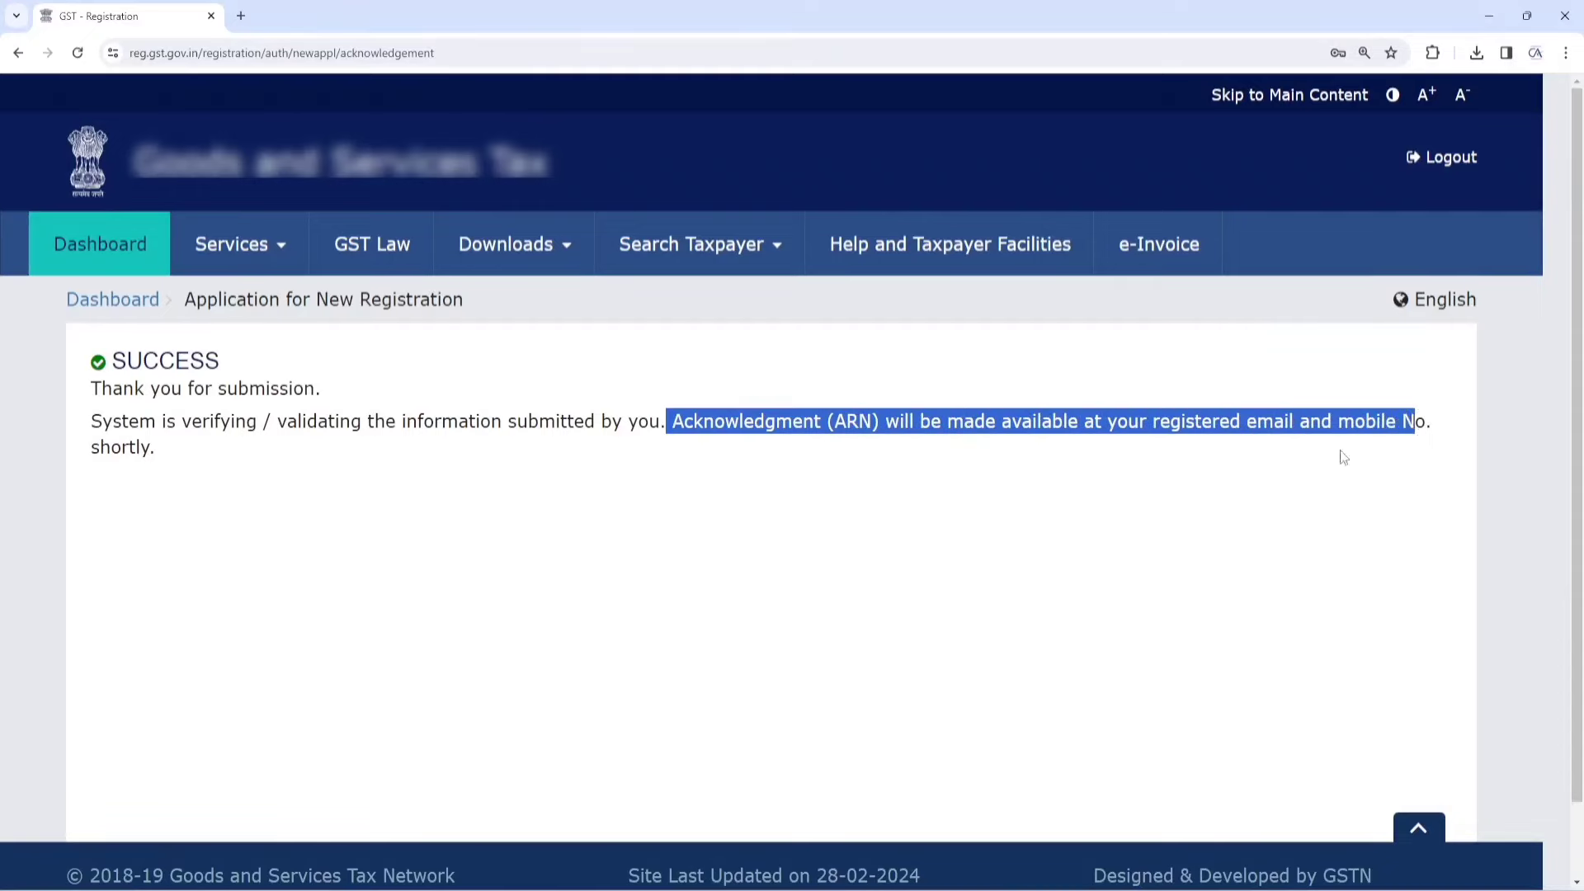
{"action": "left_click", "coordinate": [529, 479]}
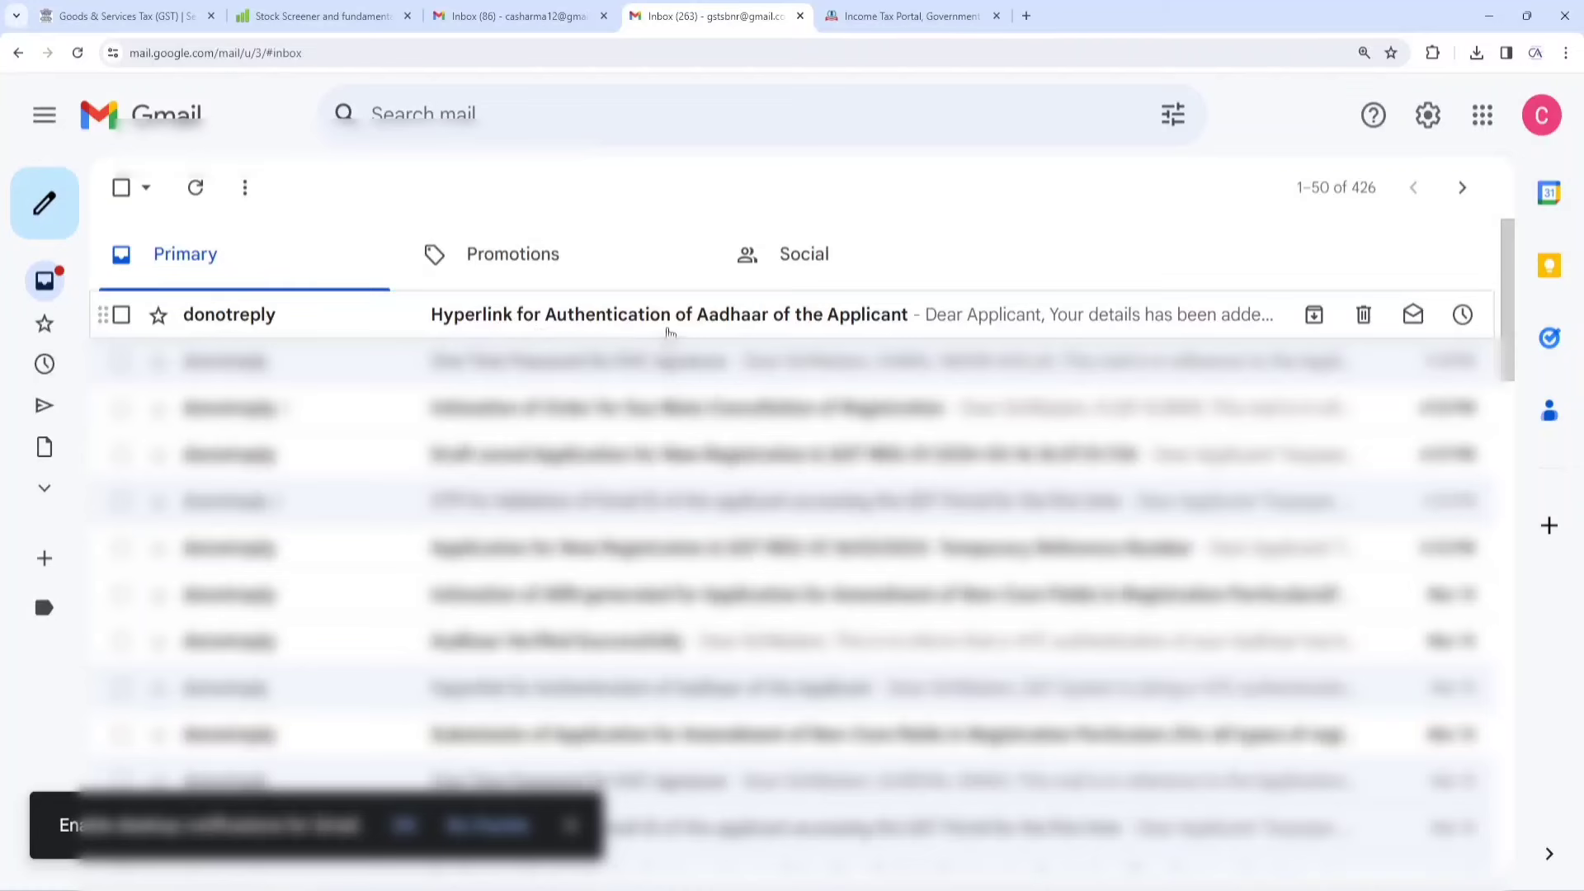
Open the 'Hyperlink for Authentication of Aadhaar of the Applicant' email and follow its e-KYC link
{"action": "left_click", "coordinate": [709, 321]}
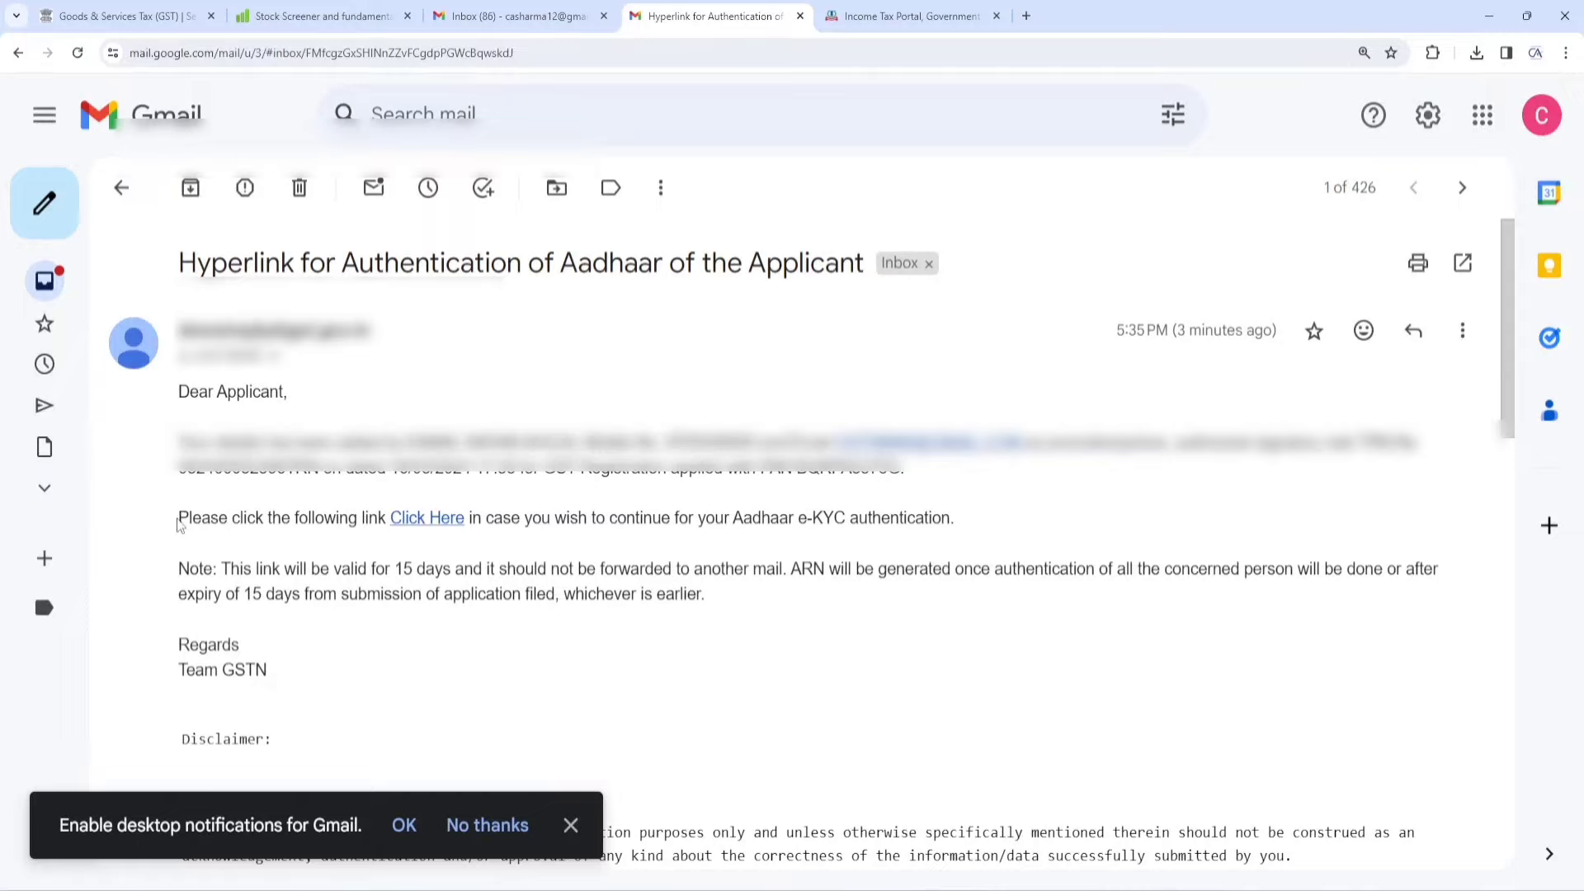
{"action": "left_click_drag", "start_coordinate": [178, 525], "coordinate": [404, 528]}
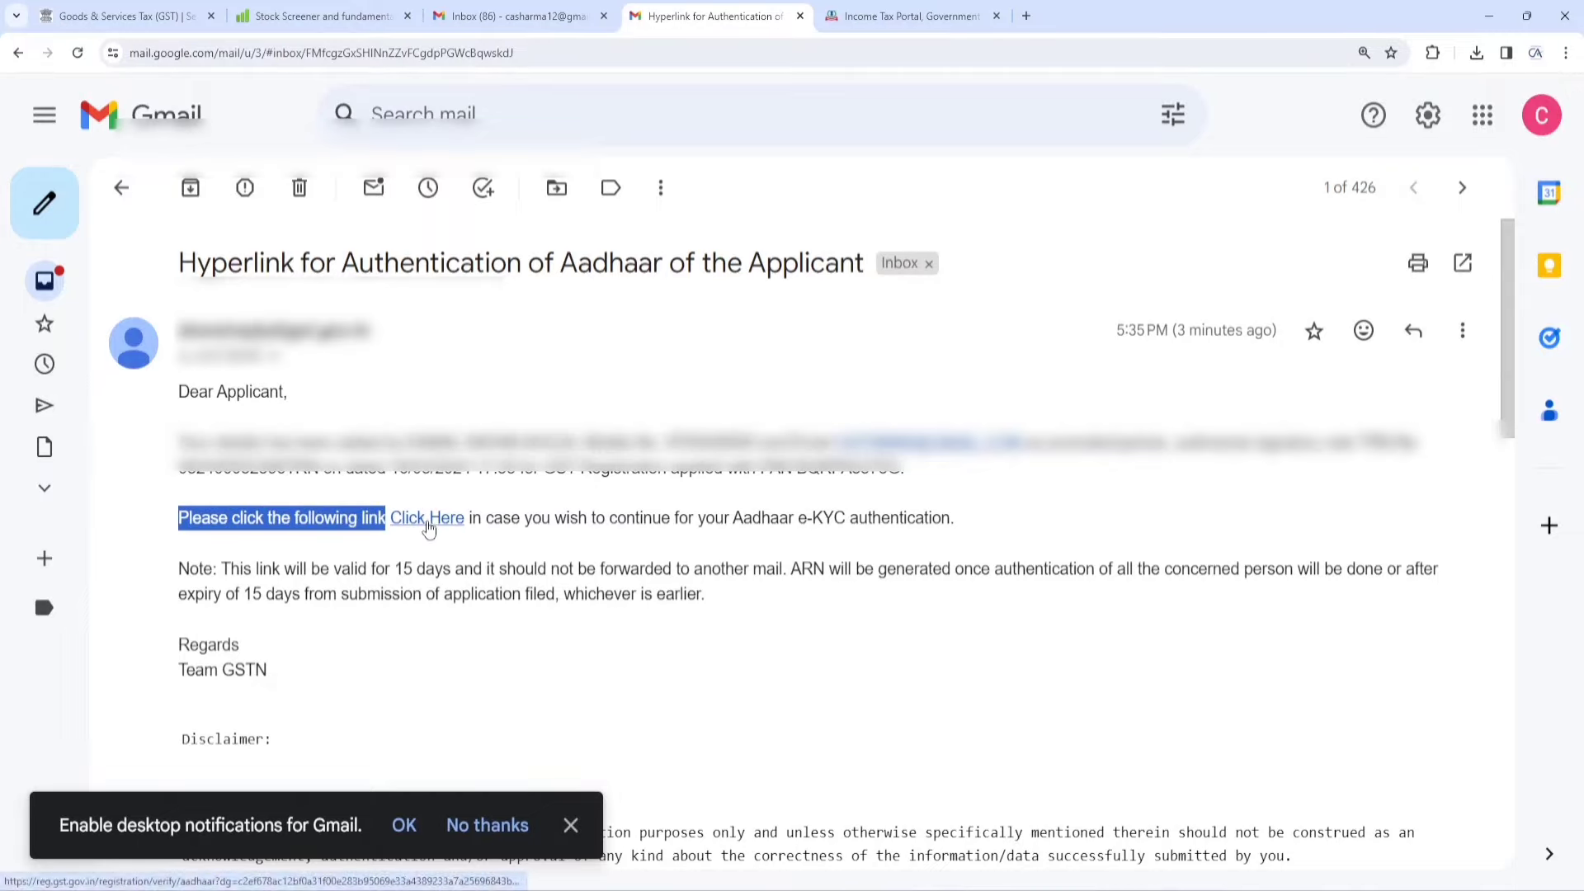
{"action": "left_click", "coordinate": [428, 528]}
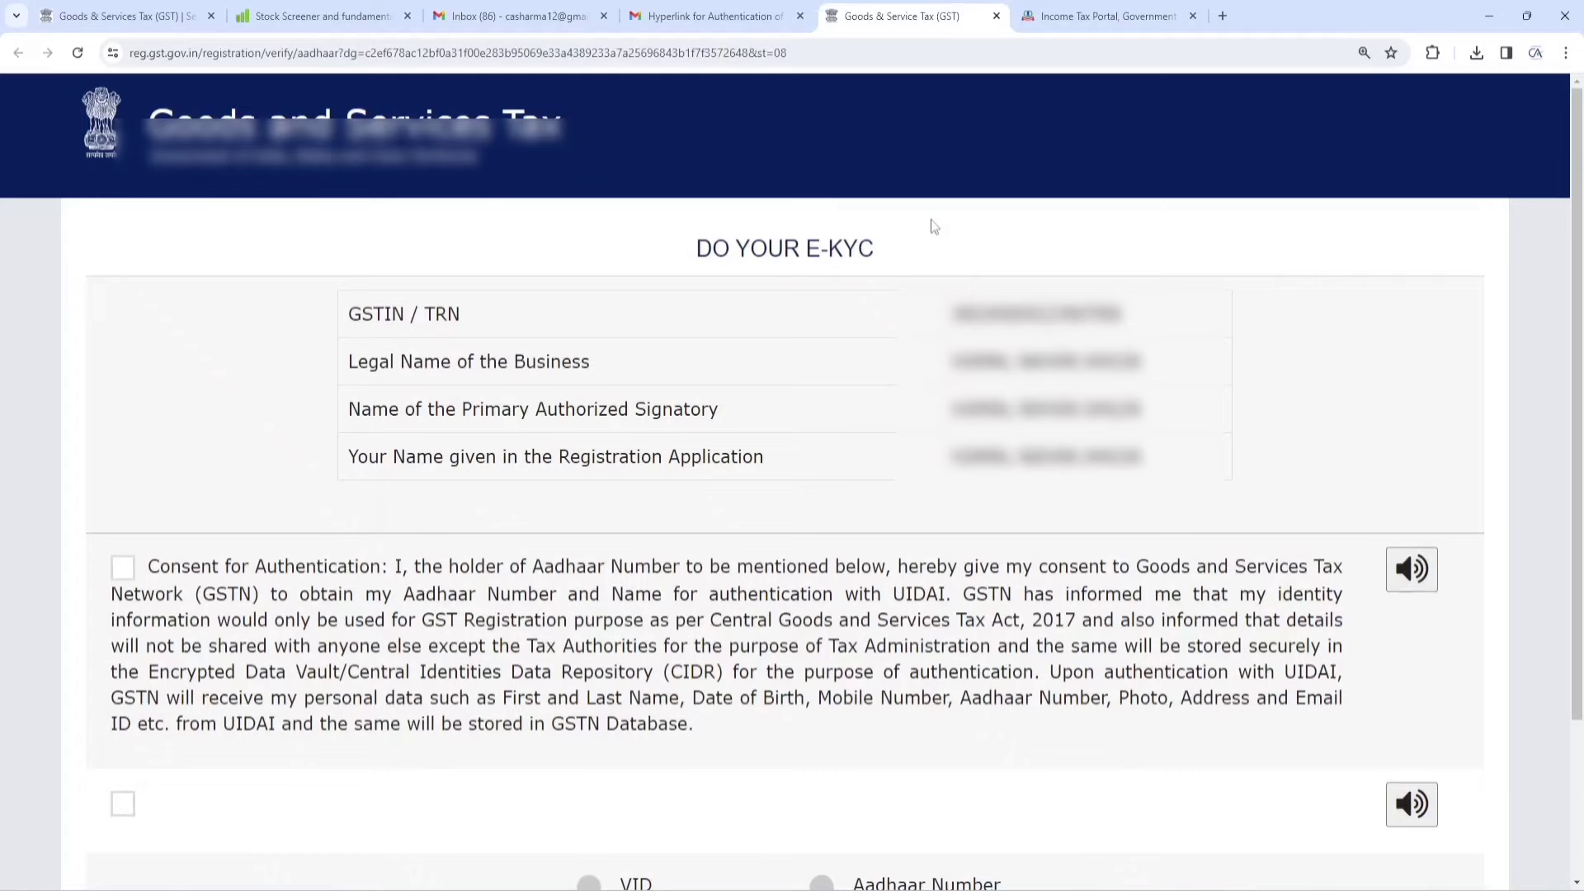
Give consent, choose Aadhaar Number, enter the Aadhaar number and request its OTP
{"action": "scroll", "coordinate": [1244, 502], "scroll_direction": "down", "scroll_amount": 3}
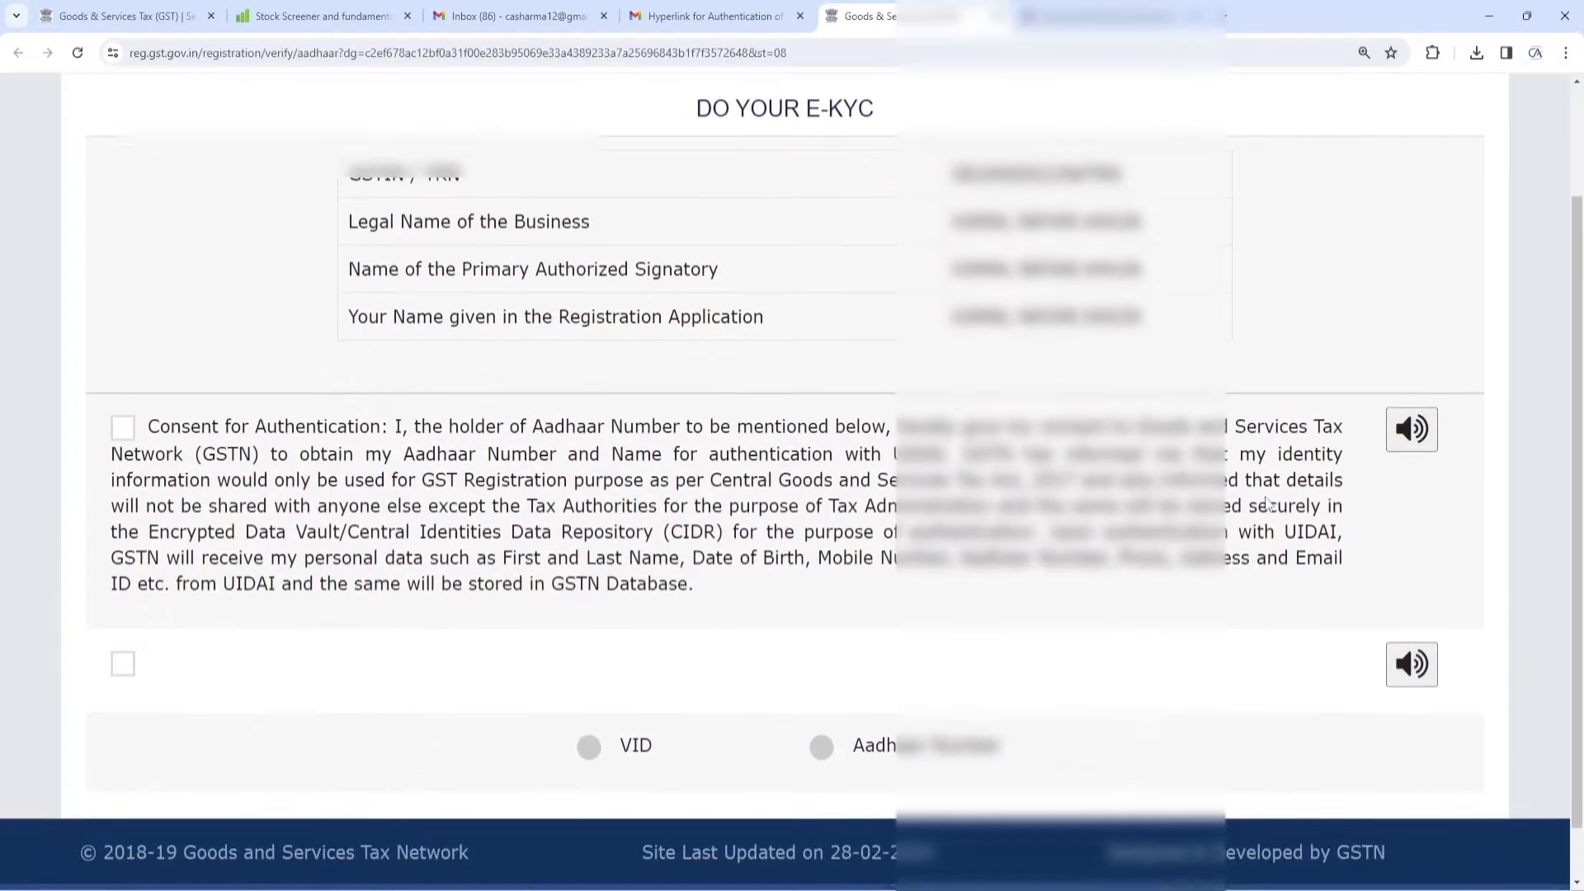
{"action": "left_click", "coordinate": [125, 369]}
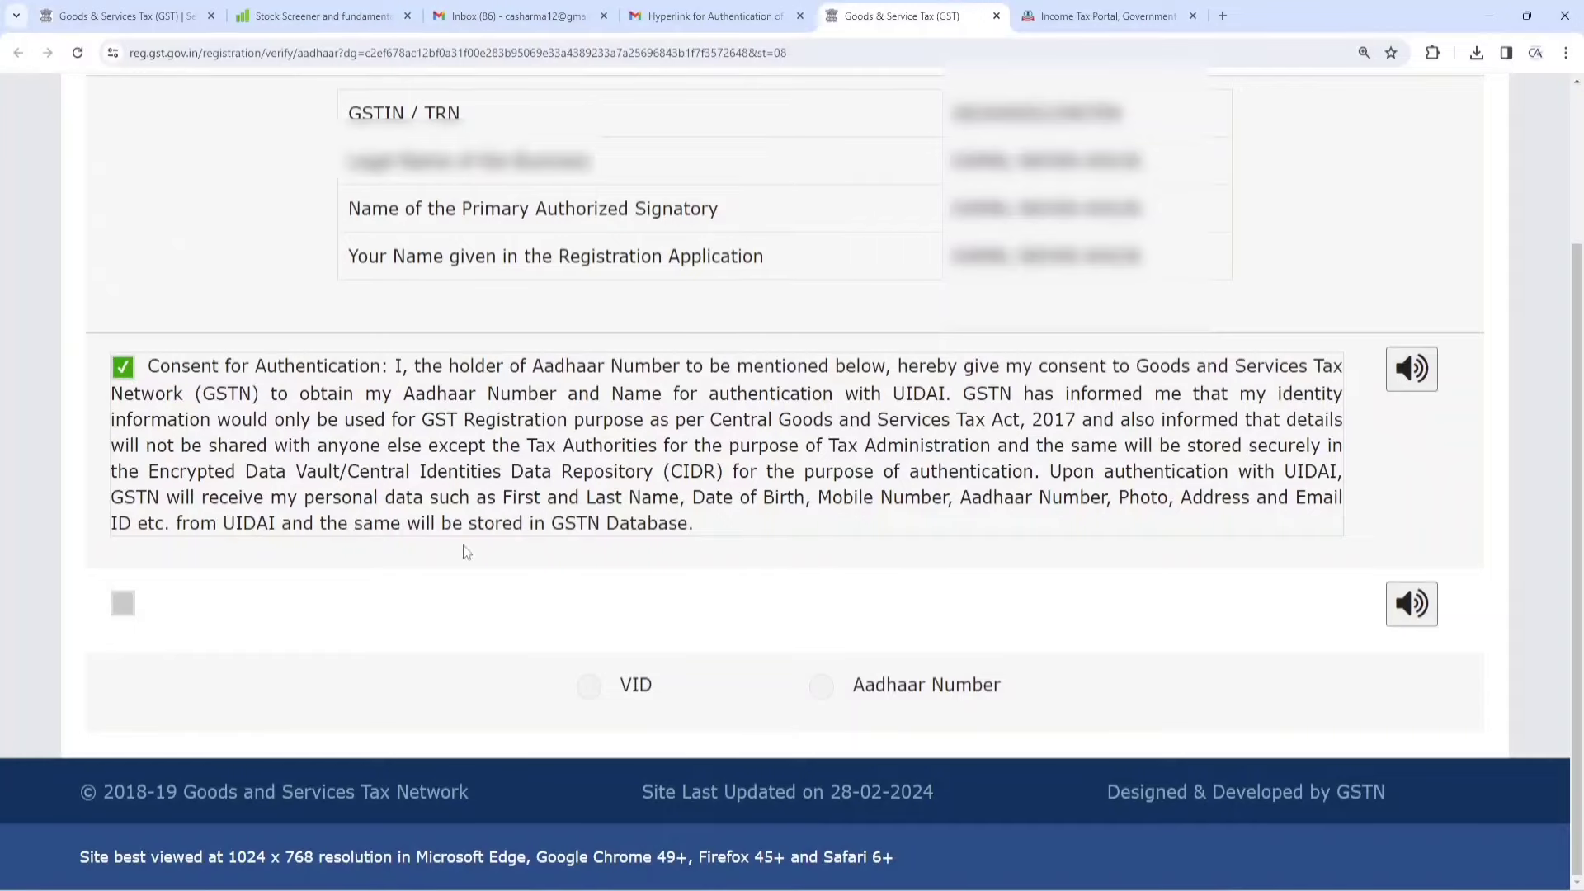
{"action": "left_click", "coordinate": [822, 687]}
{"action": "scroll", "coordinate": [824, 627], "scroll_direction": "down", "scroll_amount": 1}
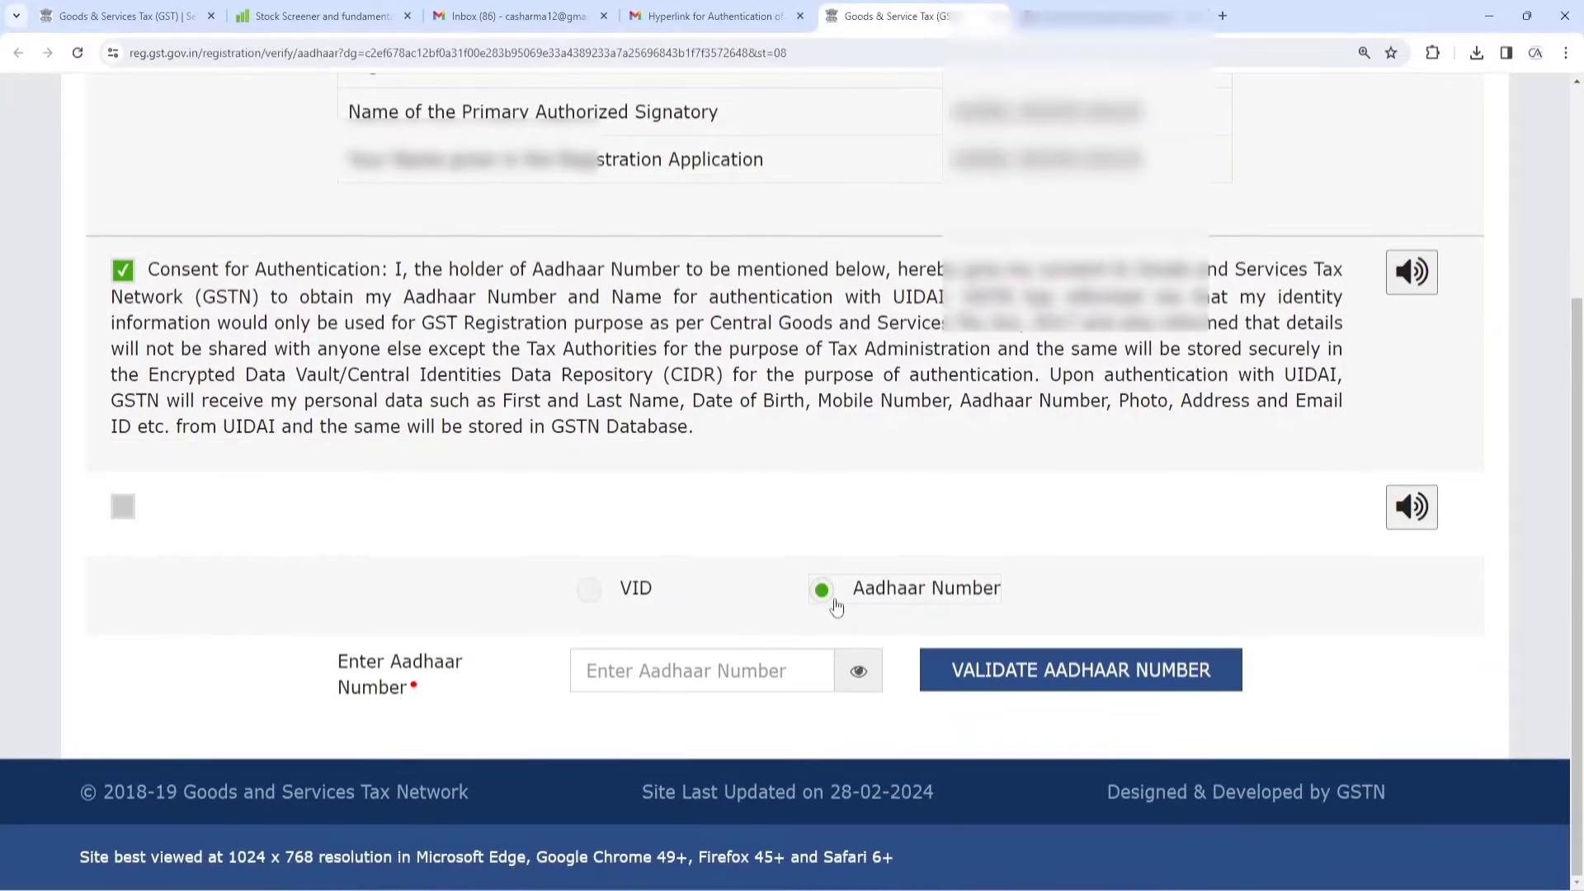
{"action": "left_click", "coordinate": [688, 683]}
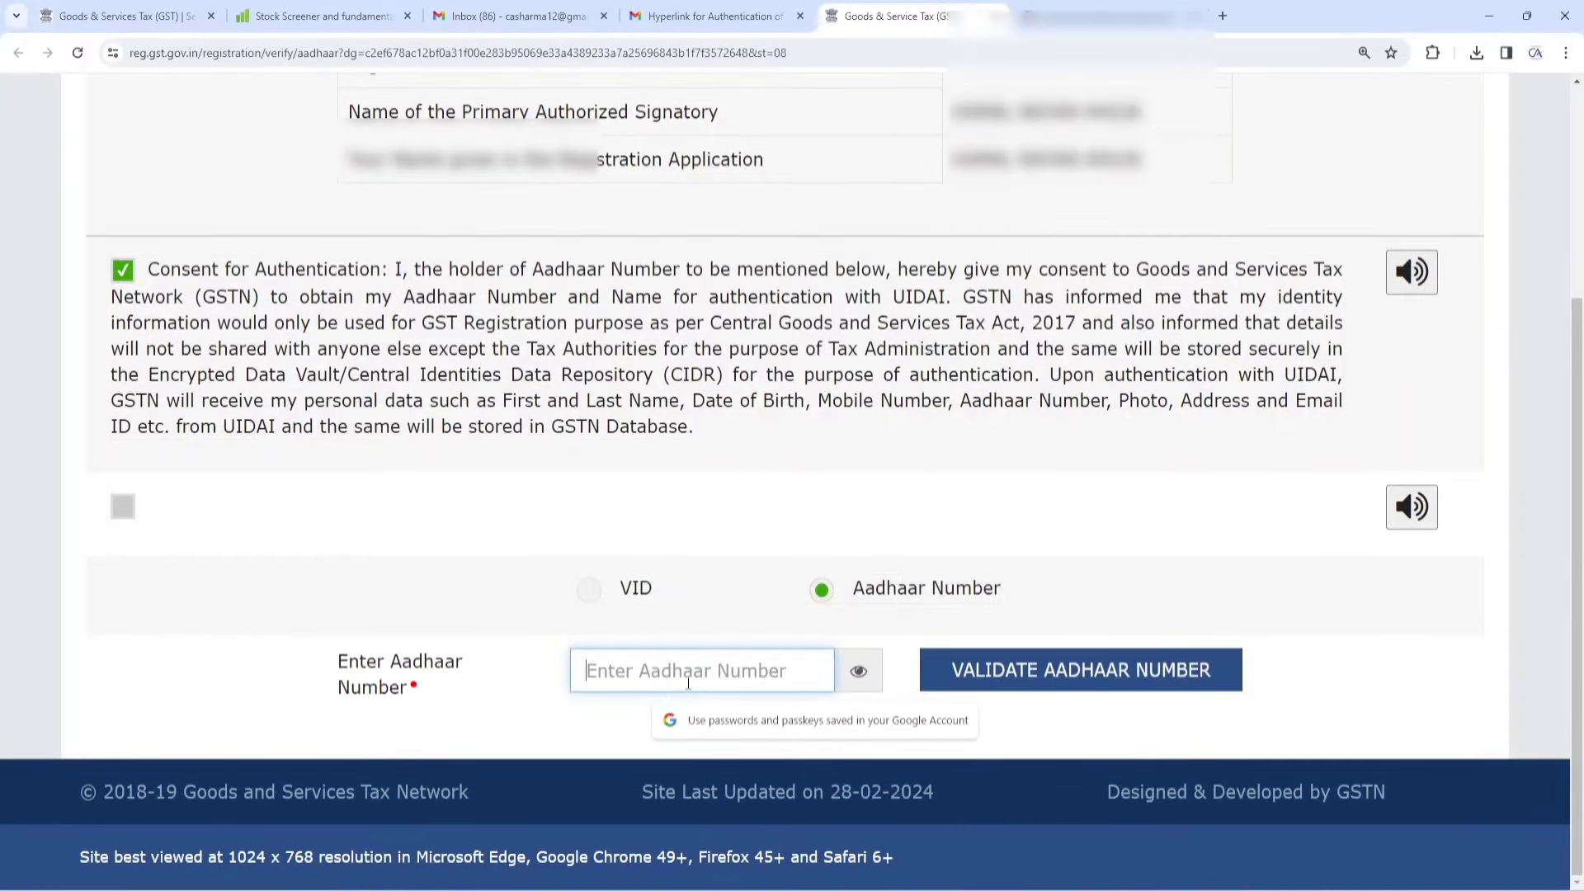
{"action": "type", "text": "•••••••"}
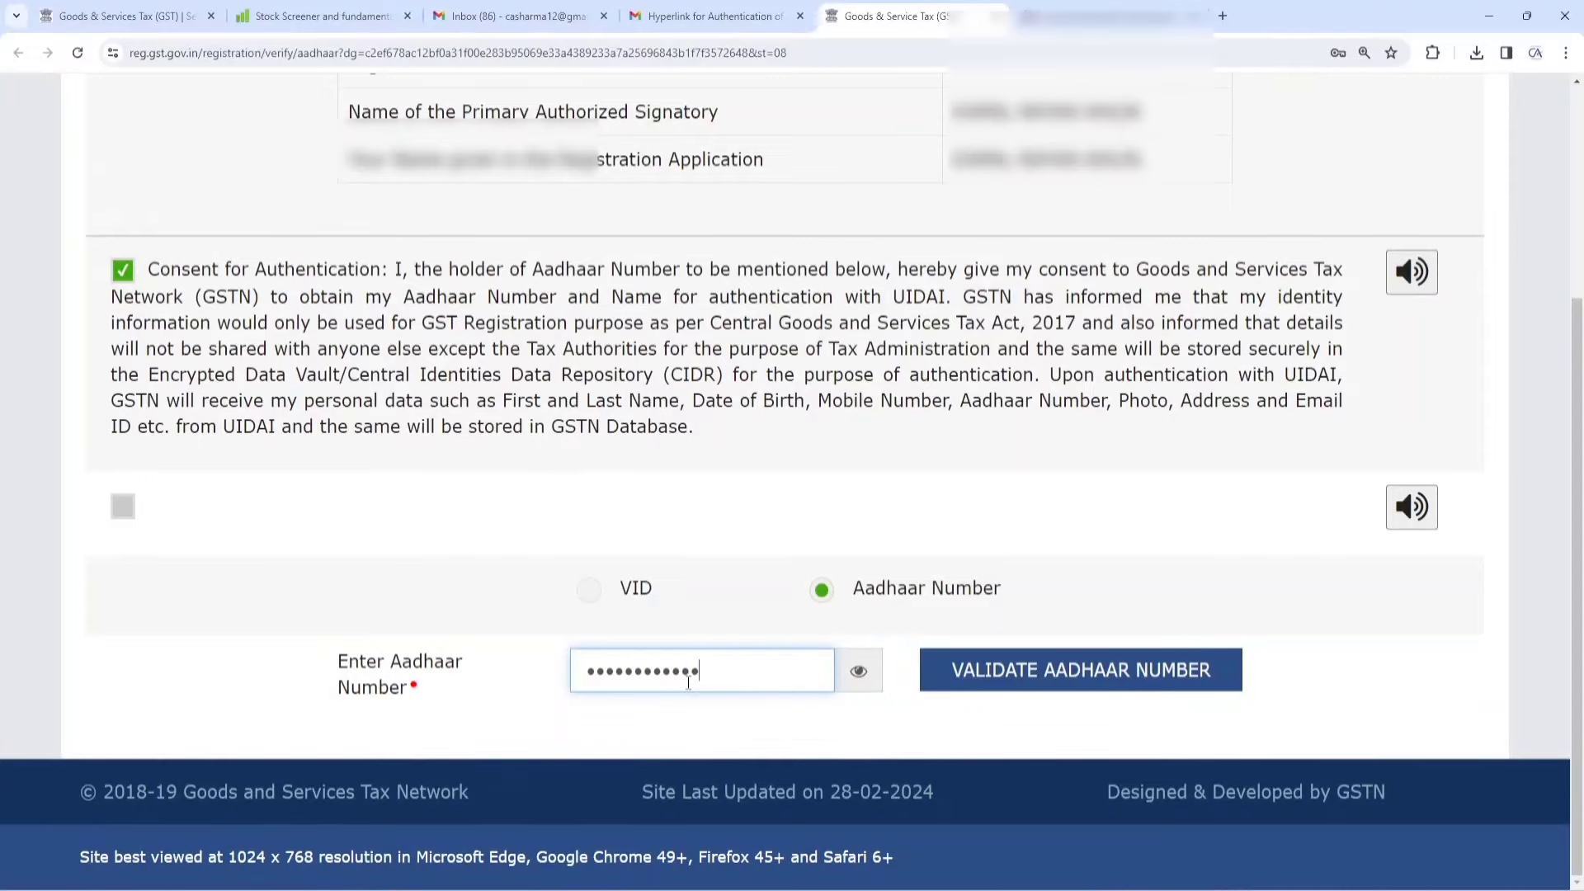
{"action": "left_click", "coordinate": [1066, 681]}
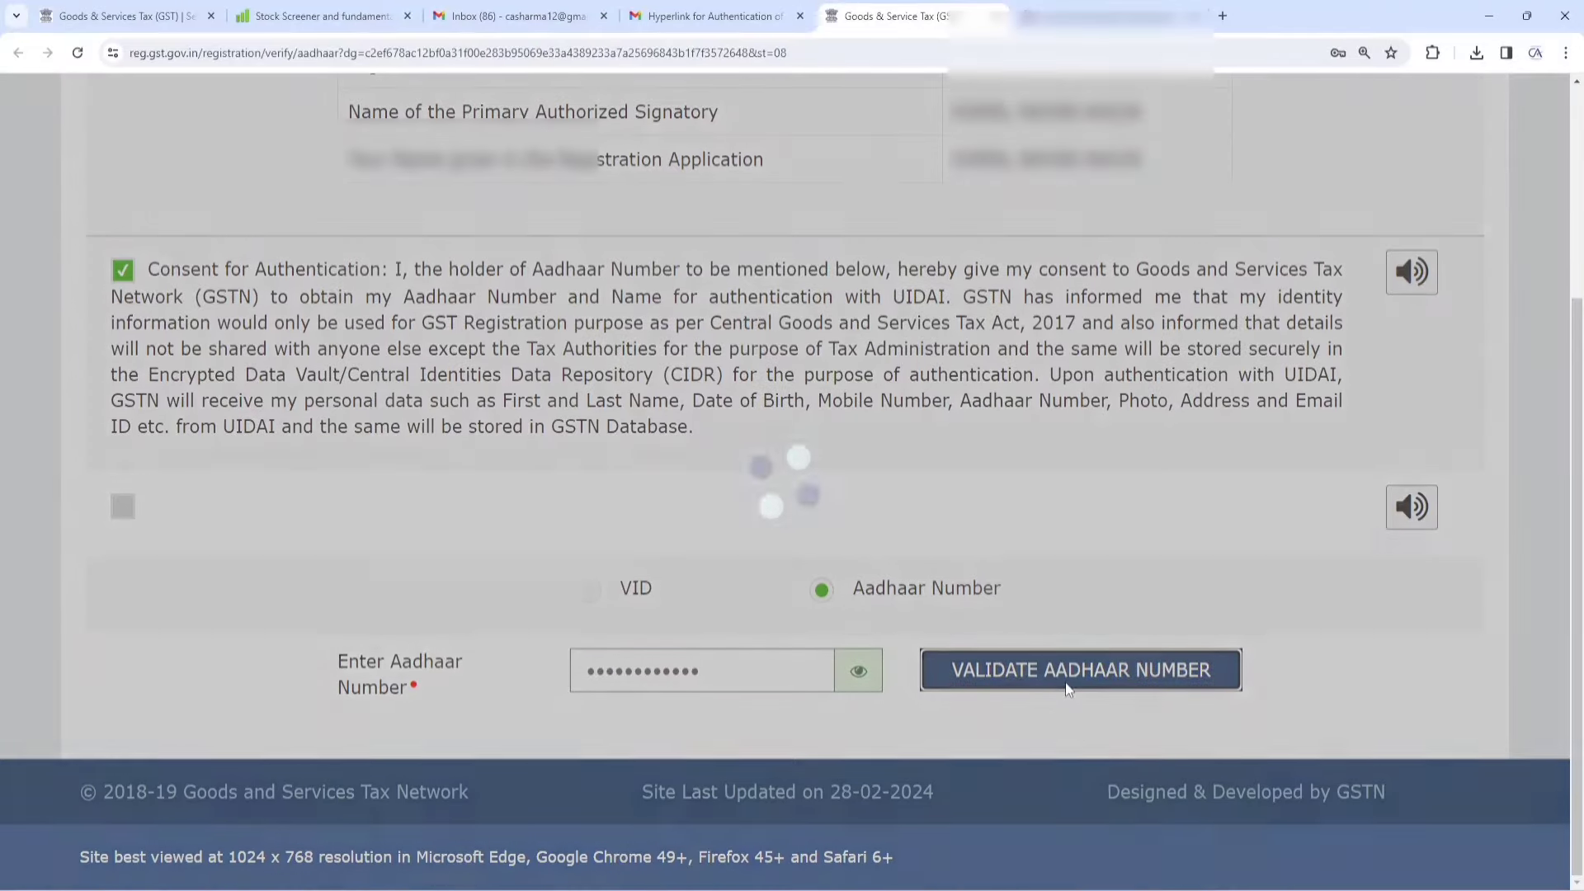
Enter the Aadhaar OTP, validate it, and dismiss the e-KYC success message
{"action": "scroll", "coordinate": [907, 520], "scroll_direction": "down", "scroll_amount": 3}
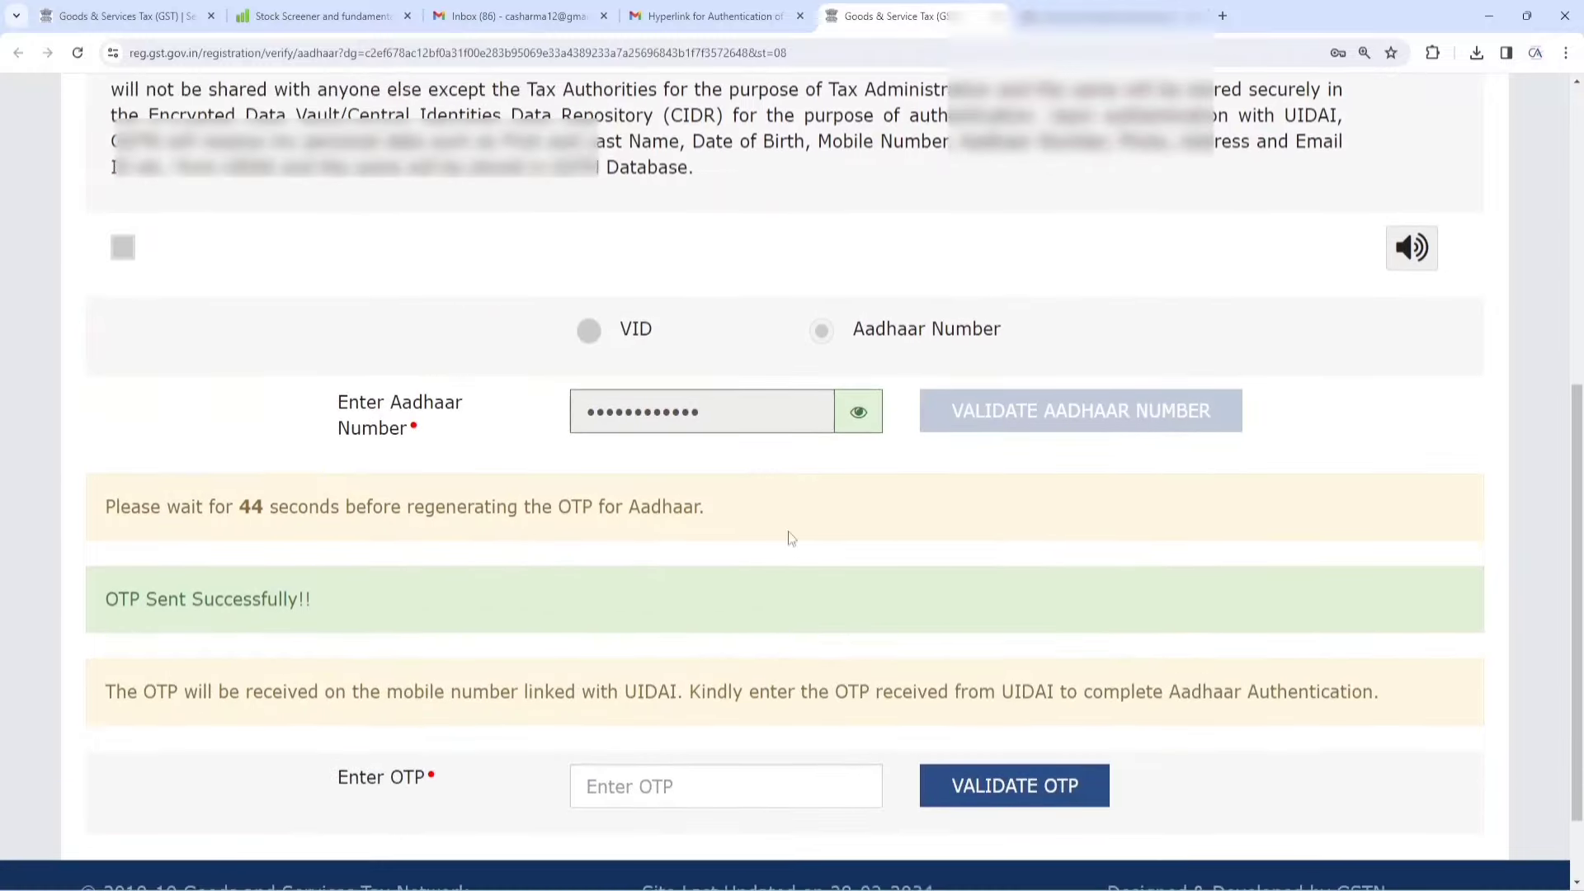
{"action": "left_click_drag", "start_coordinate": [101, 603], "coordinate": [316, 603]}
{"action": "left_click", "coordinate": [719, 795]}
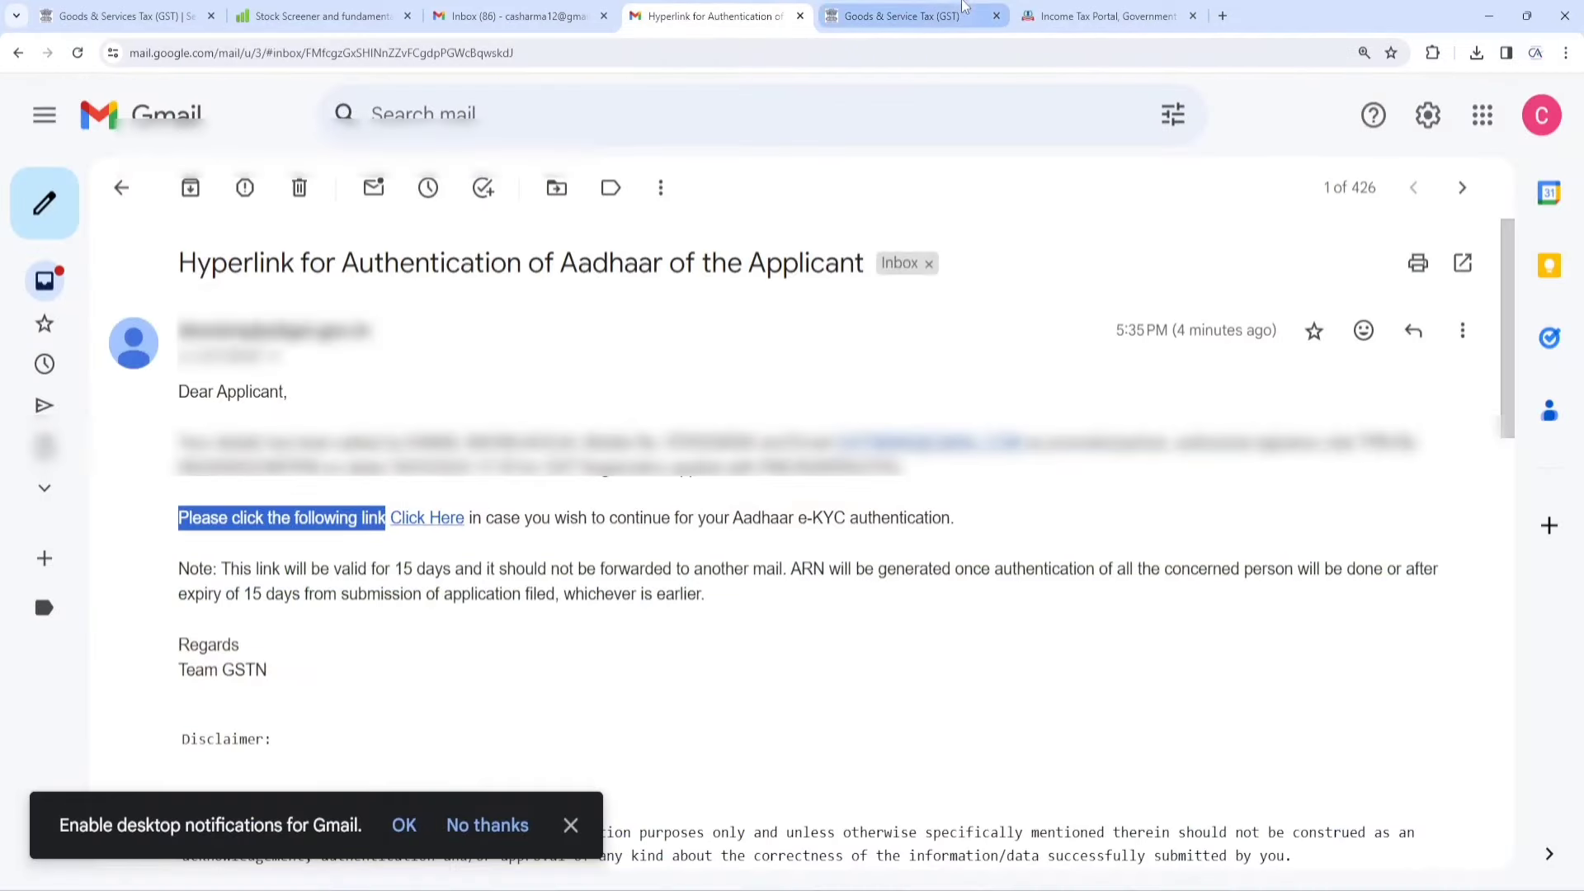
{"action": "left_click", "coordinate": [920, 24]}
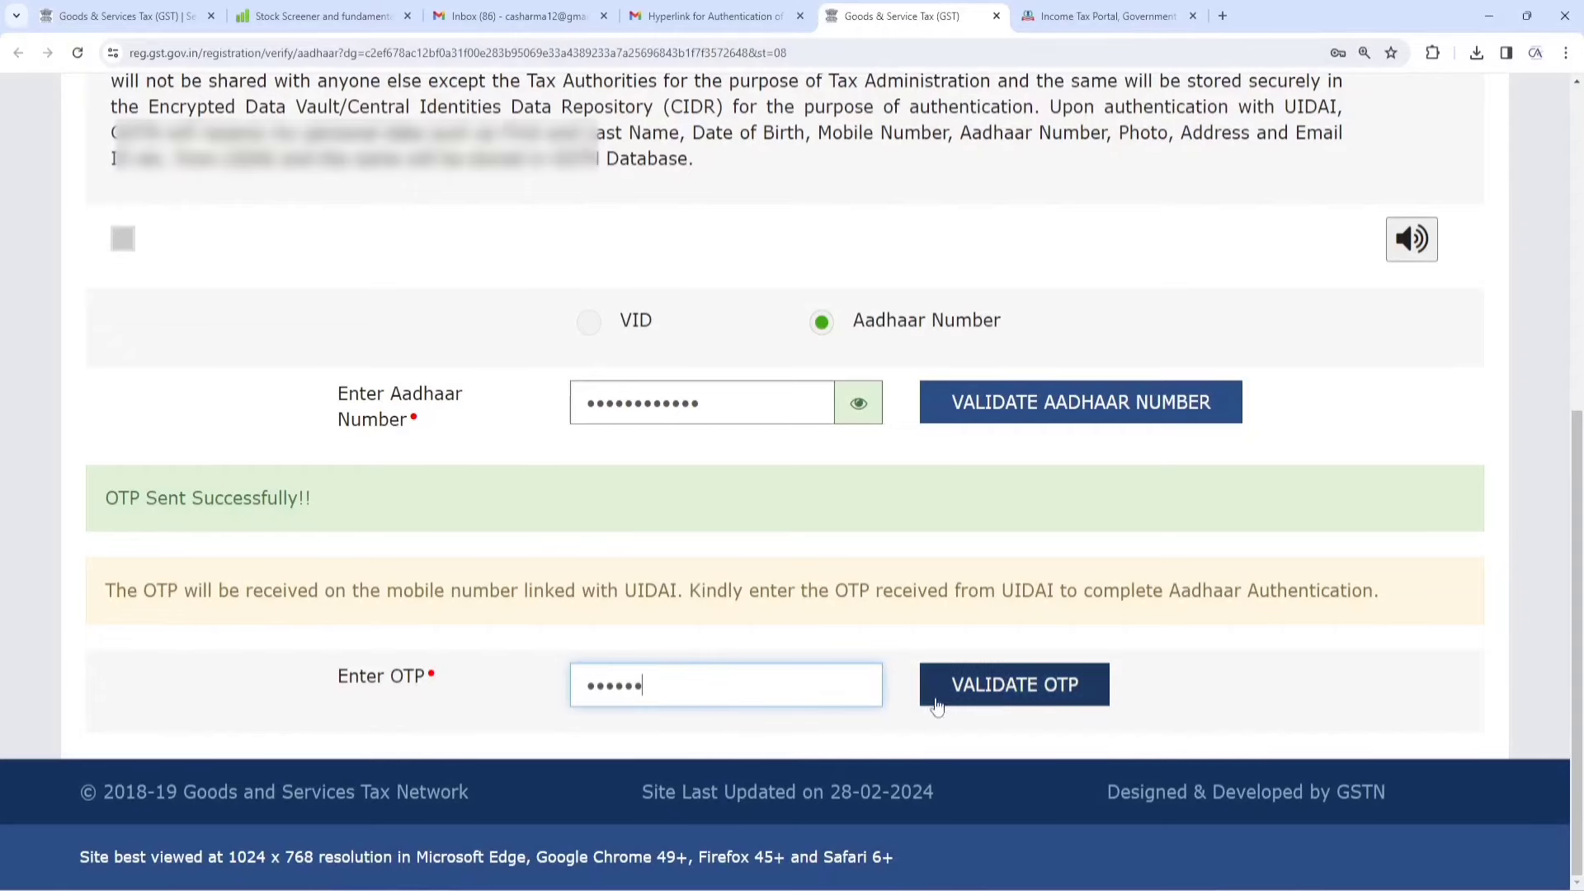
{"action": "left_click", "coordinate": [1011, 685]}
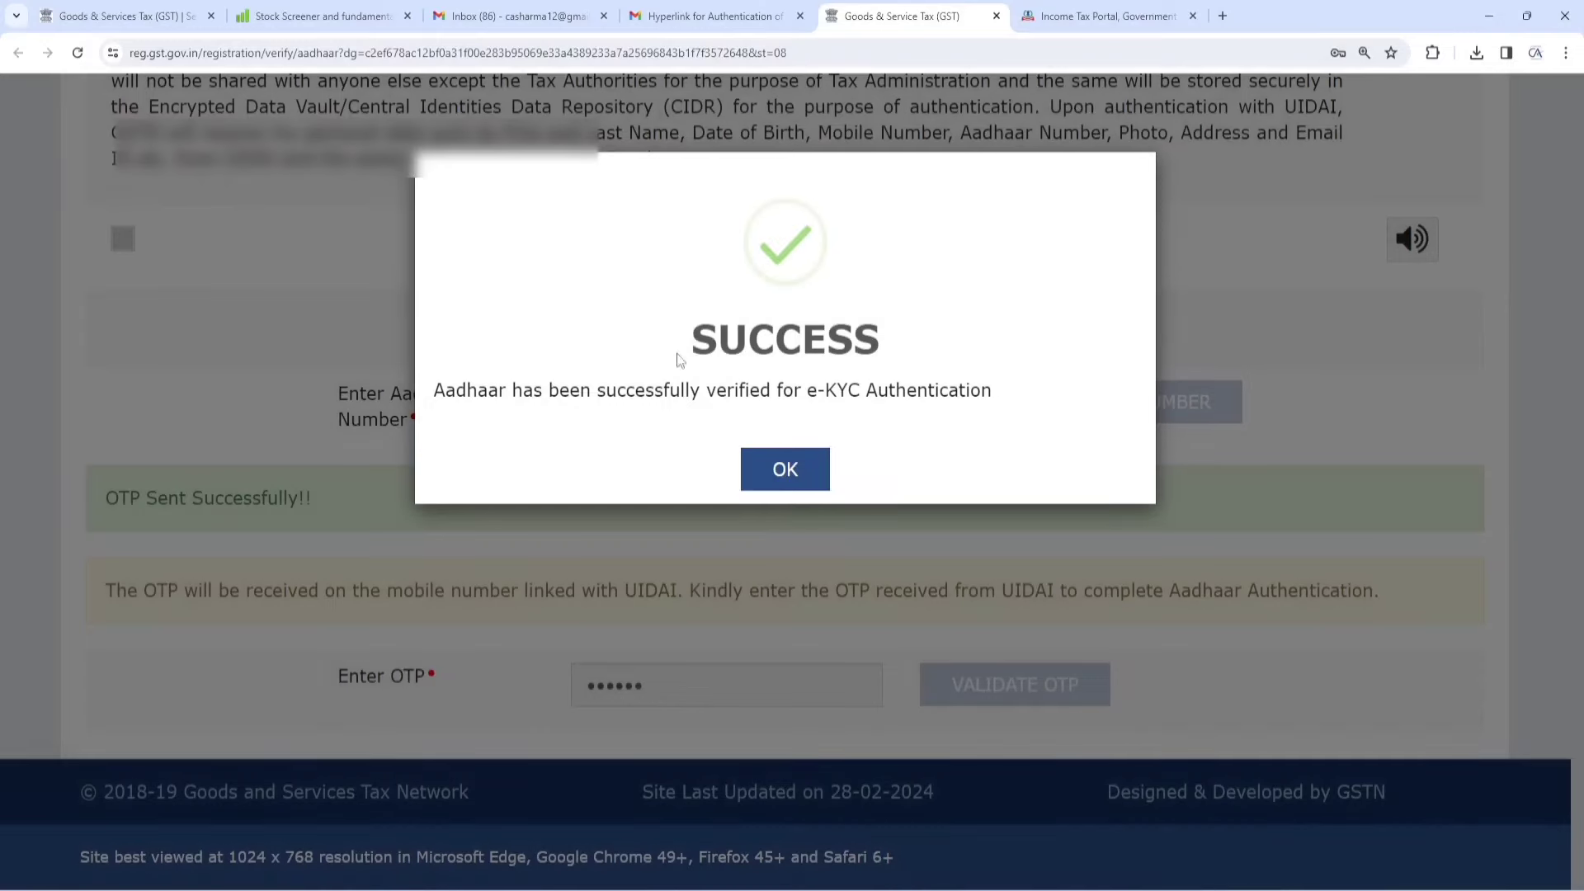
{"action": "left_click_drag", "start_coordinate": [440, 392], "coordinate": [941, 467]}
{"action": "left_click", "coordinate": [812, 475]}
{"action": "scroll", "coordinate": [866, 463], "scroll_direction": "down", "scroll_amount": 8}
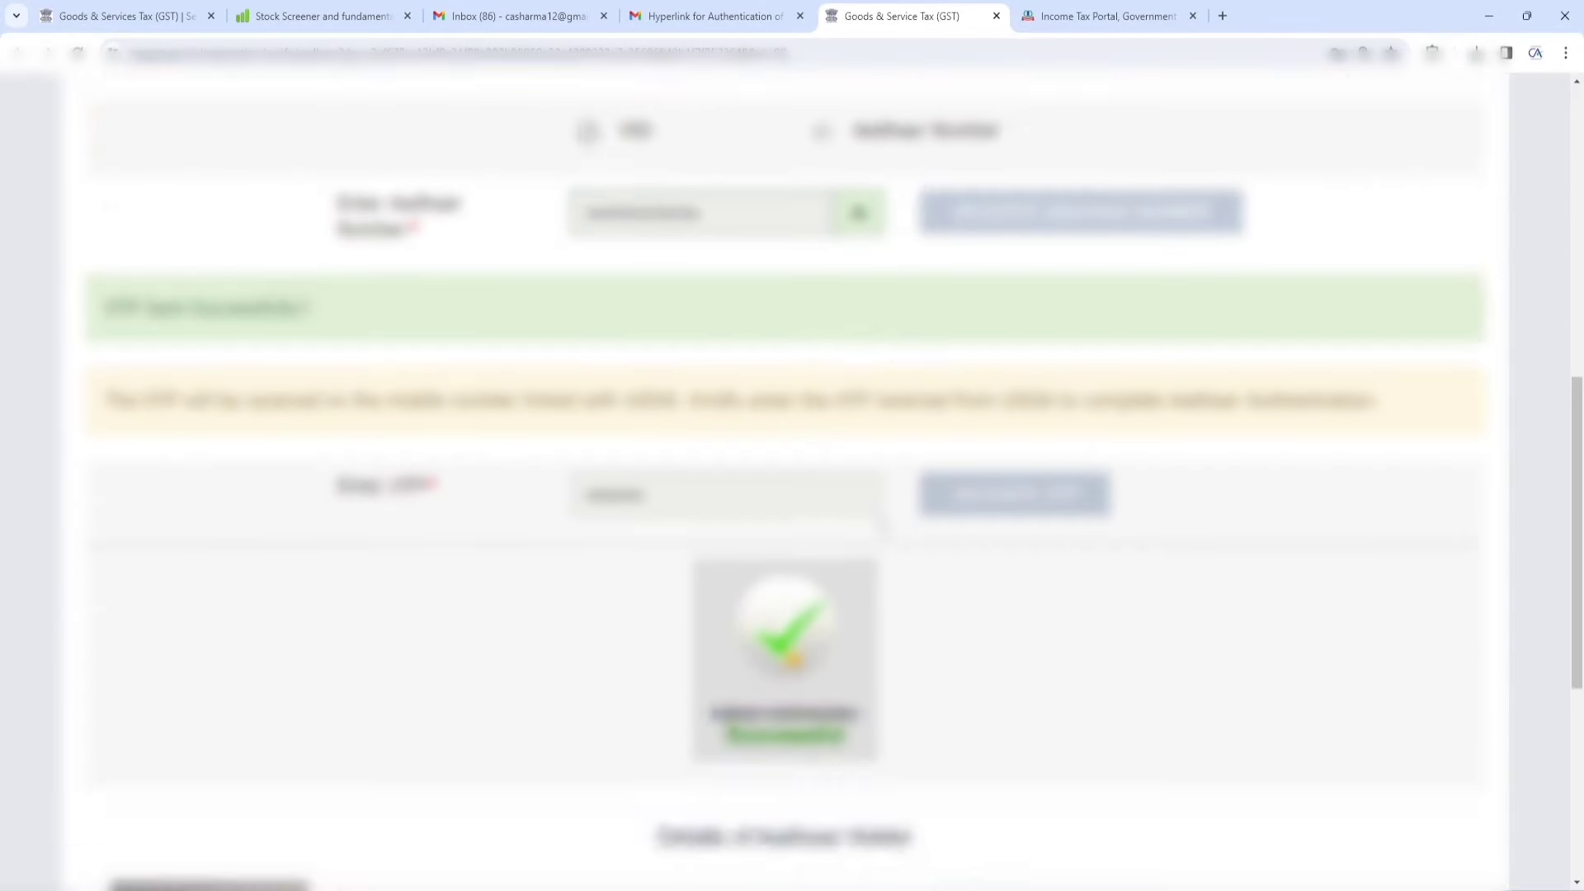